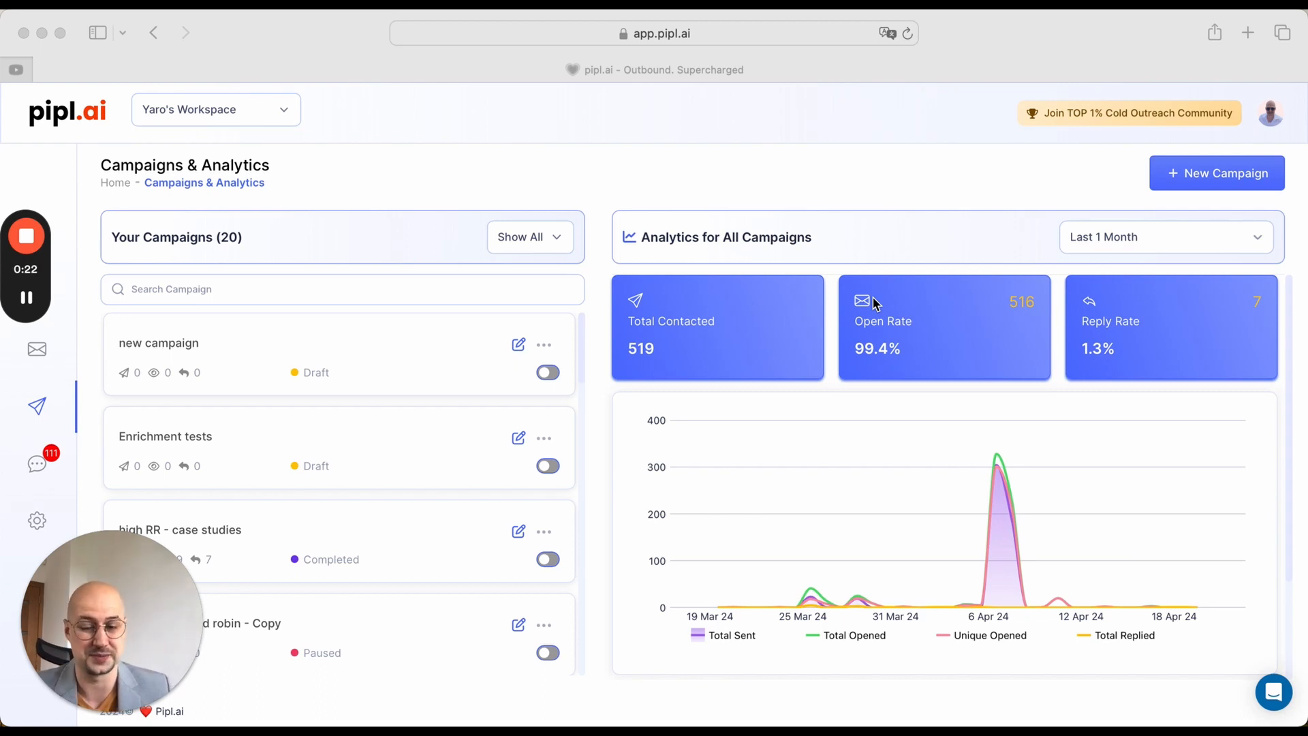
Step: Open the Enrichment tests campaign for editing and go to its lead enrichment table
click(781, 139)
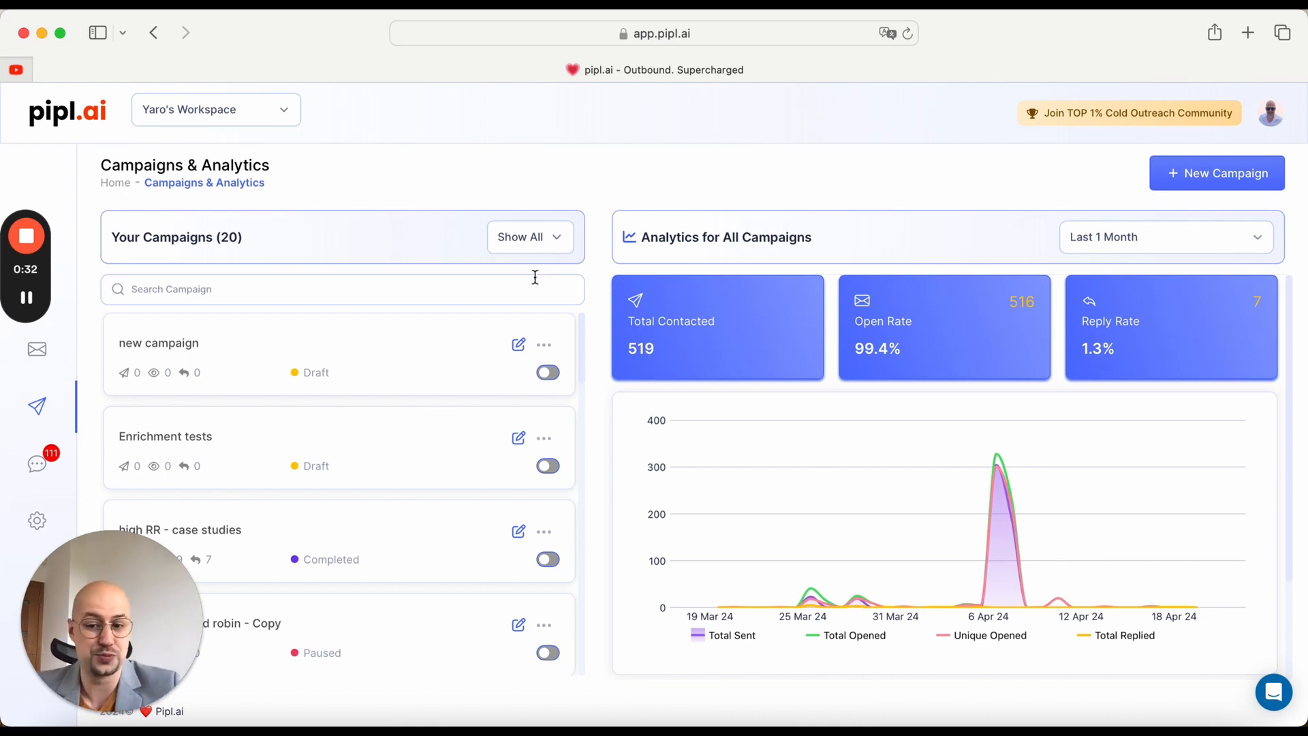
click(519, 440)
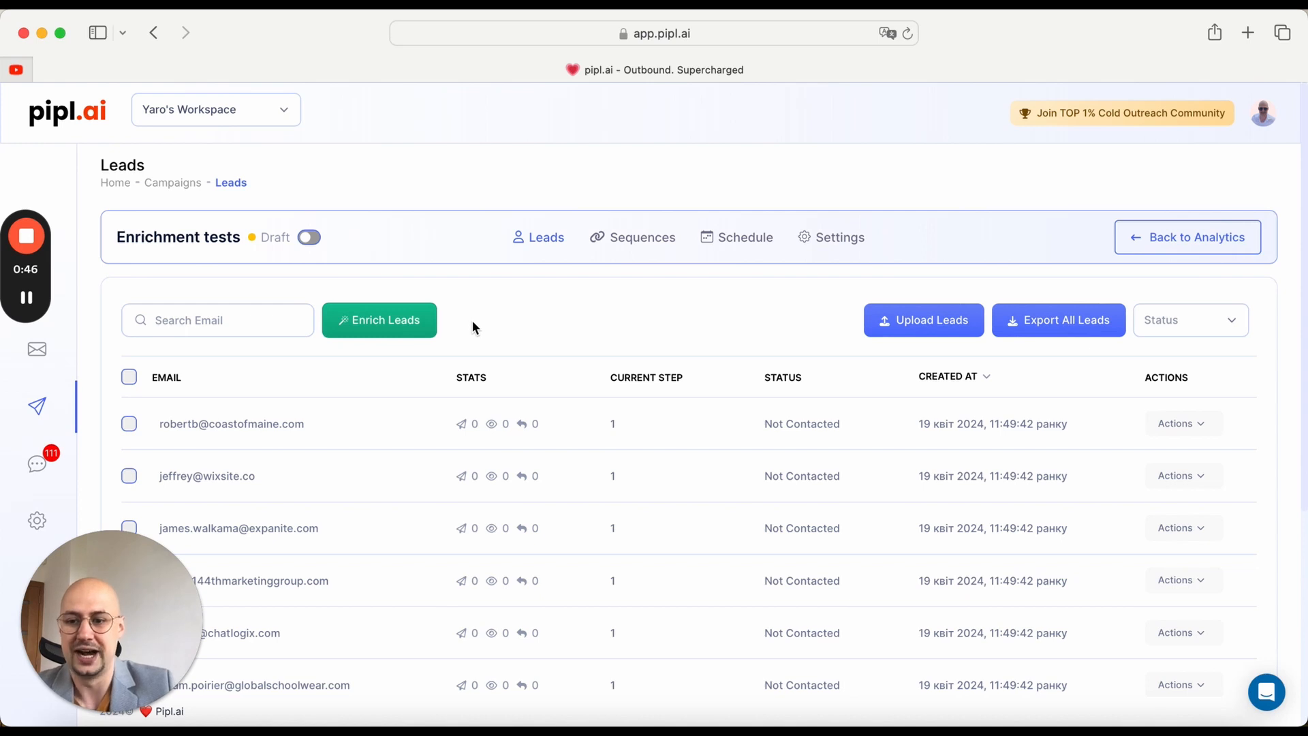
click(425, 331)
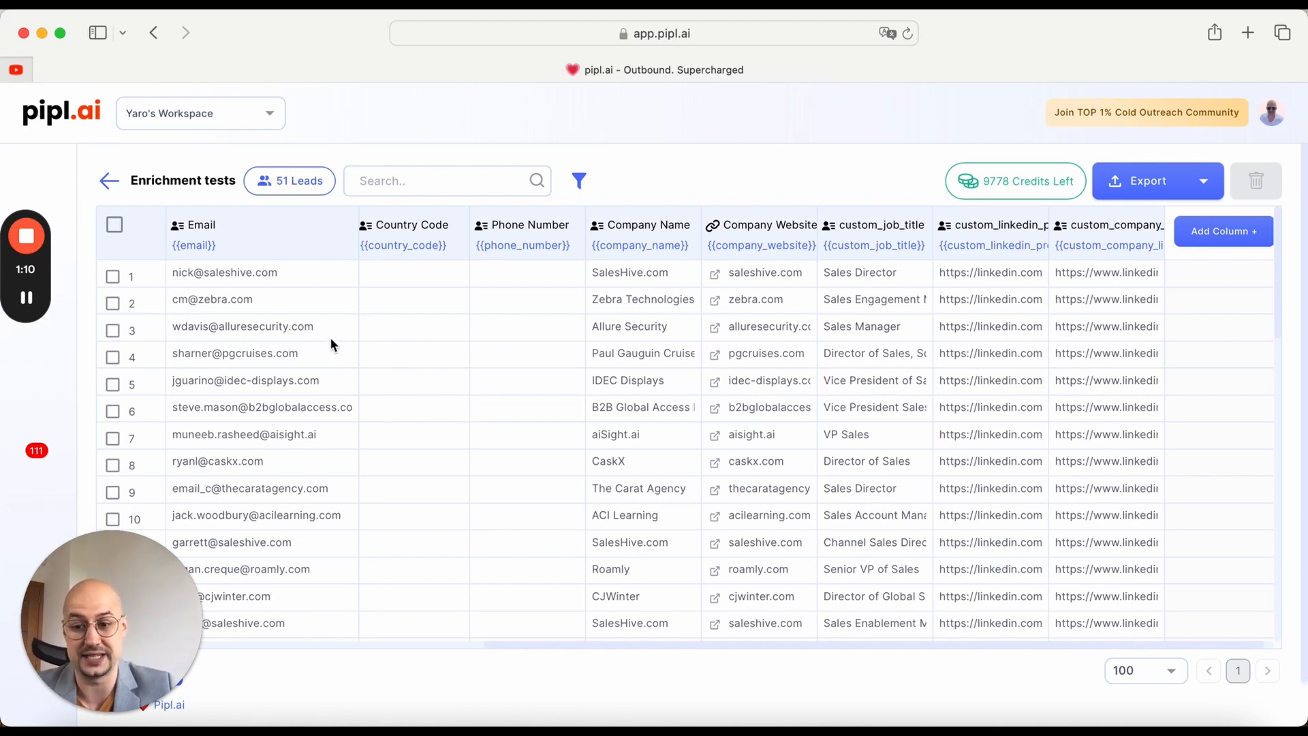
Step: Add Scrape Website columns for content, meta title, description and keywords, using Company Website as the URL column, and run the first 10 rows
scroll(477, 334, right, 1)
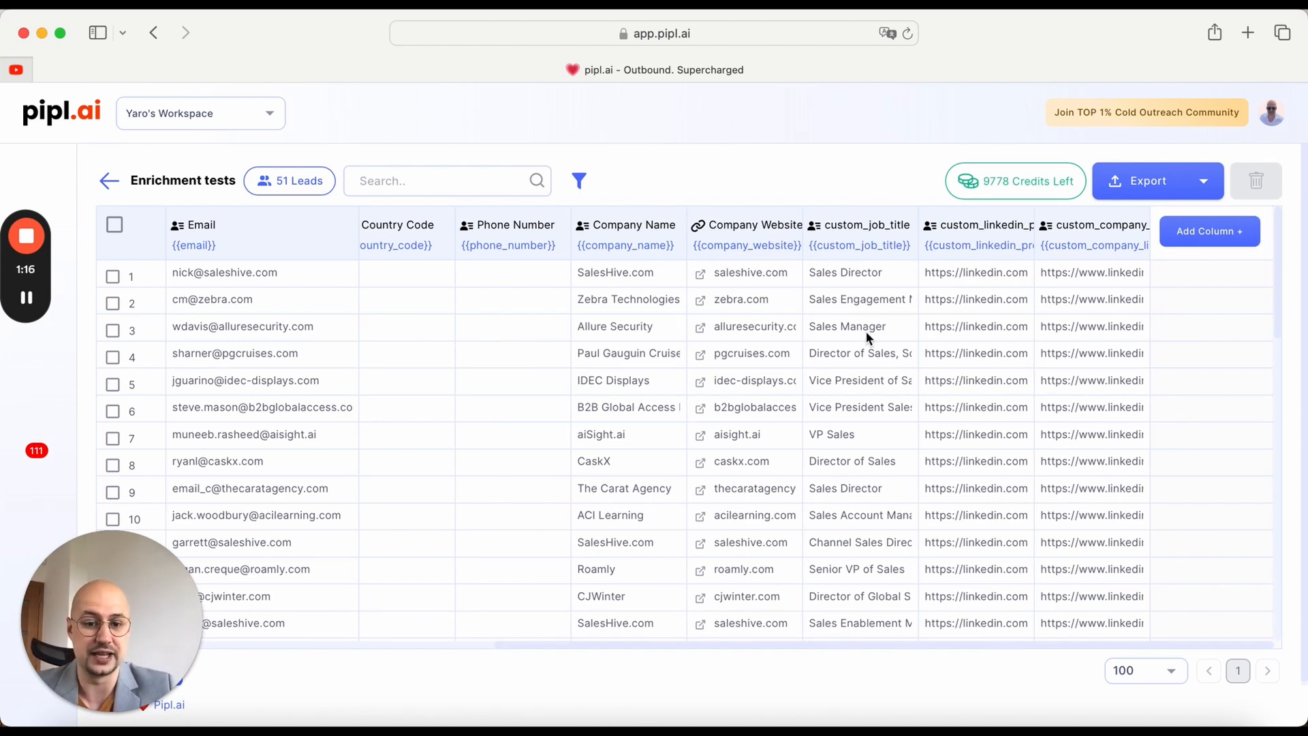
scroll(867, 334, left, 10)
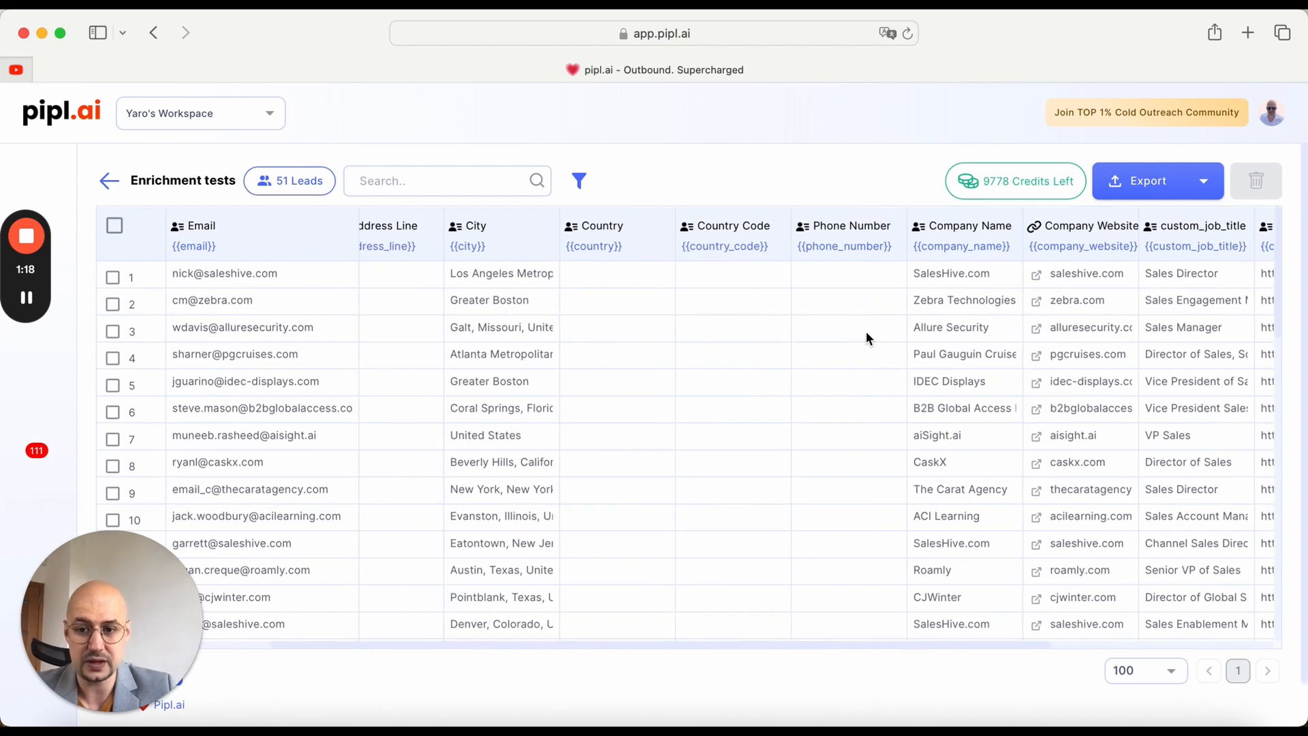
scroll(865, 331, left, 4)
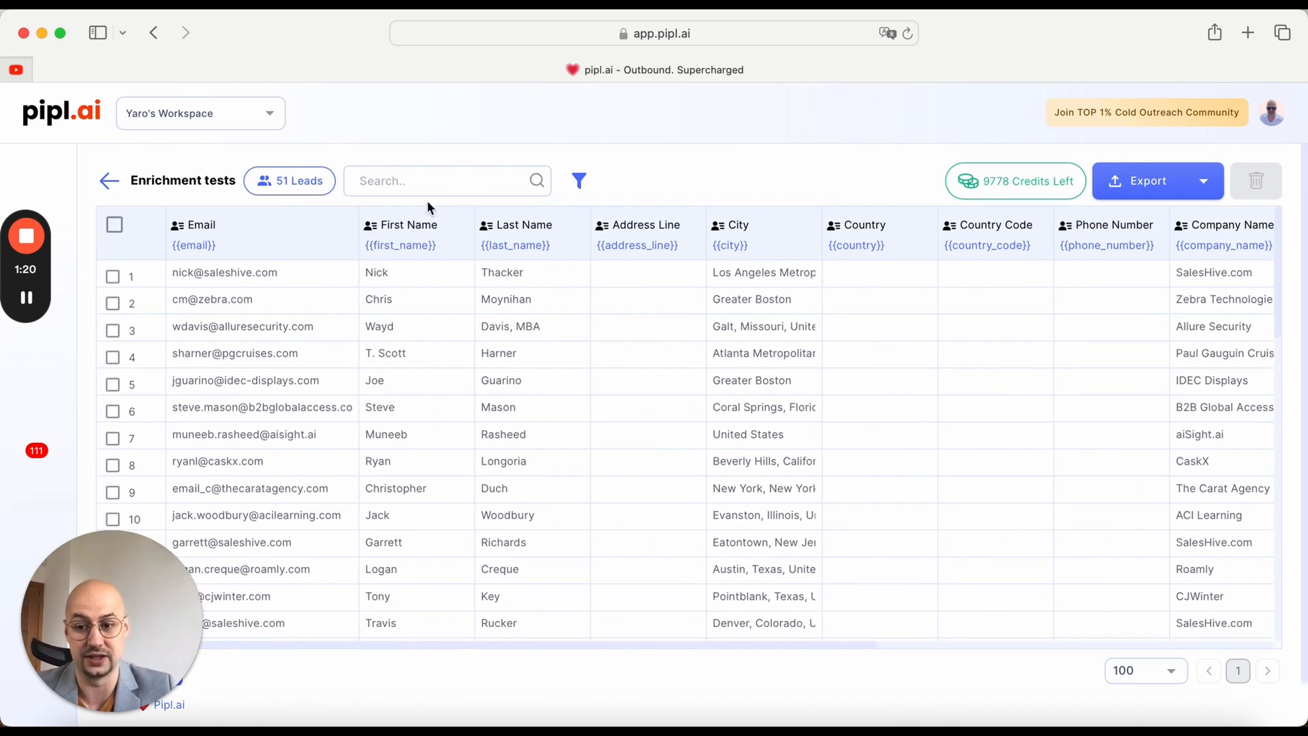
scroll(539, 329, right, 12)
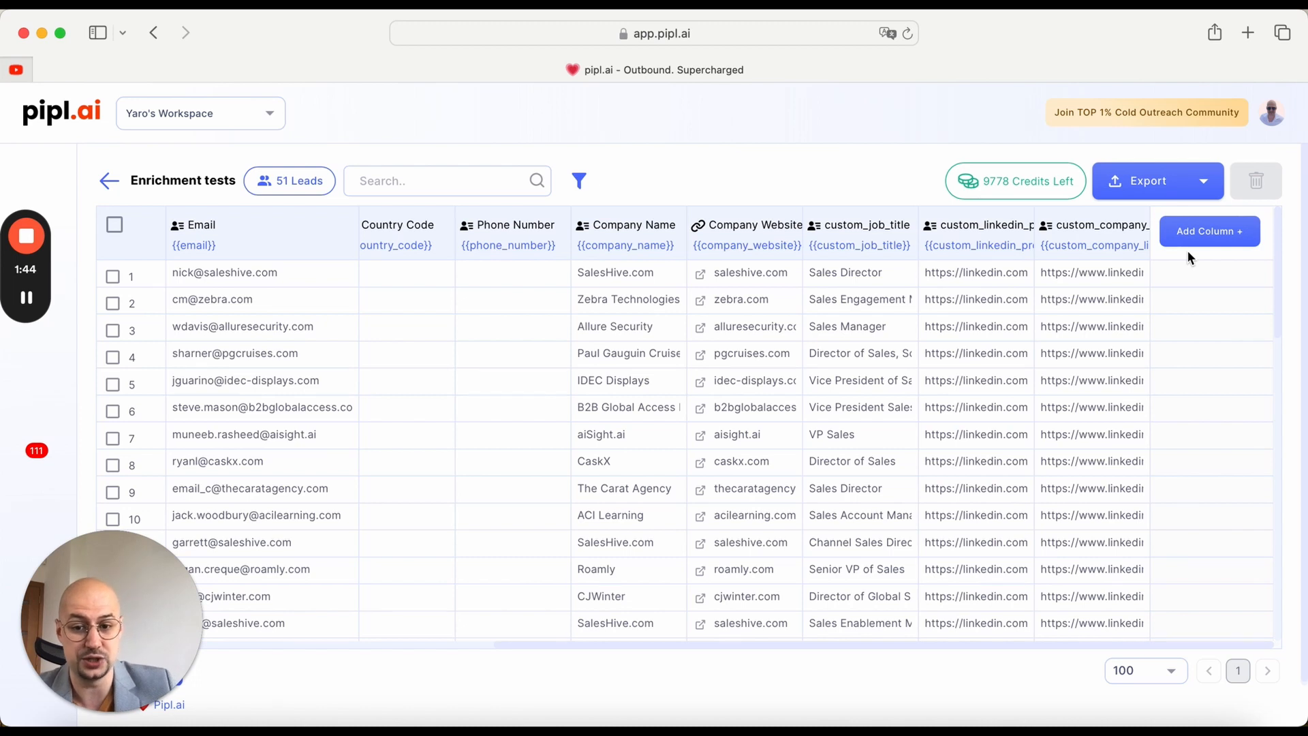
click(1206, 240)
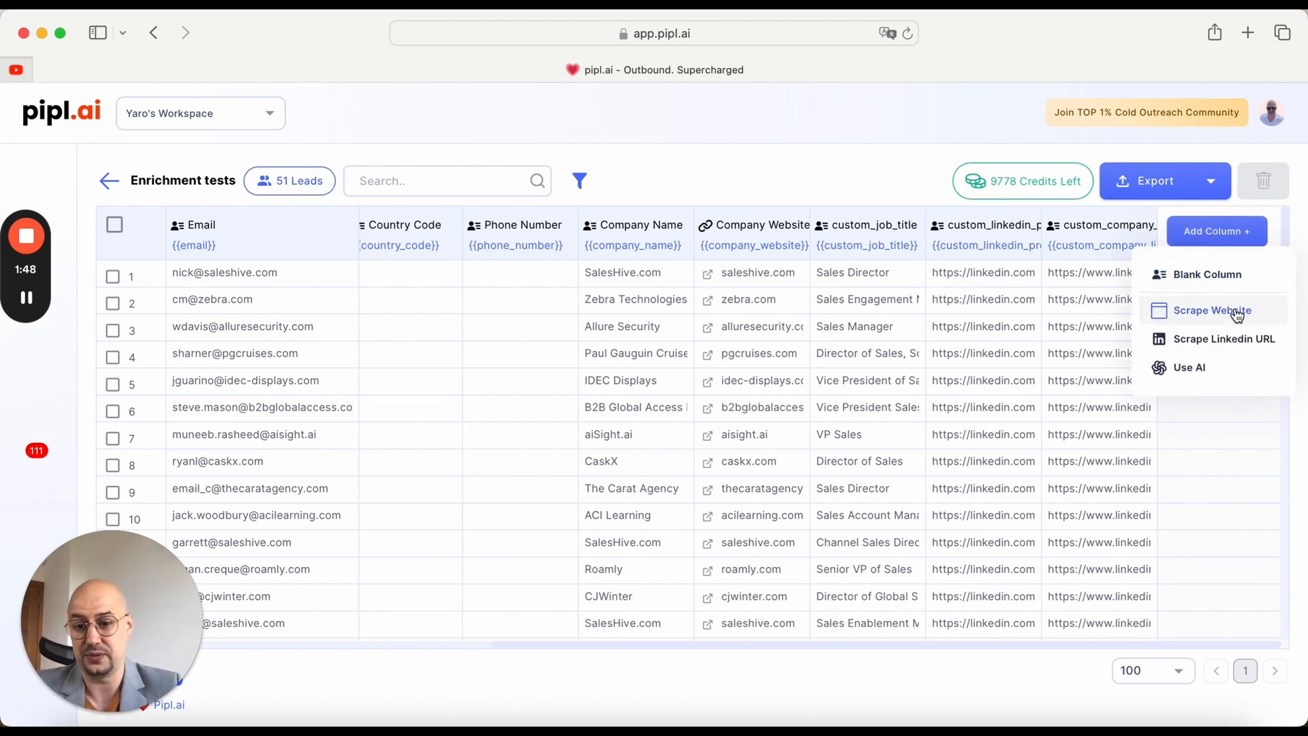
click(1230, 240)
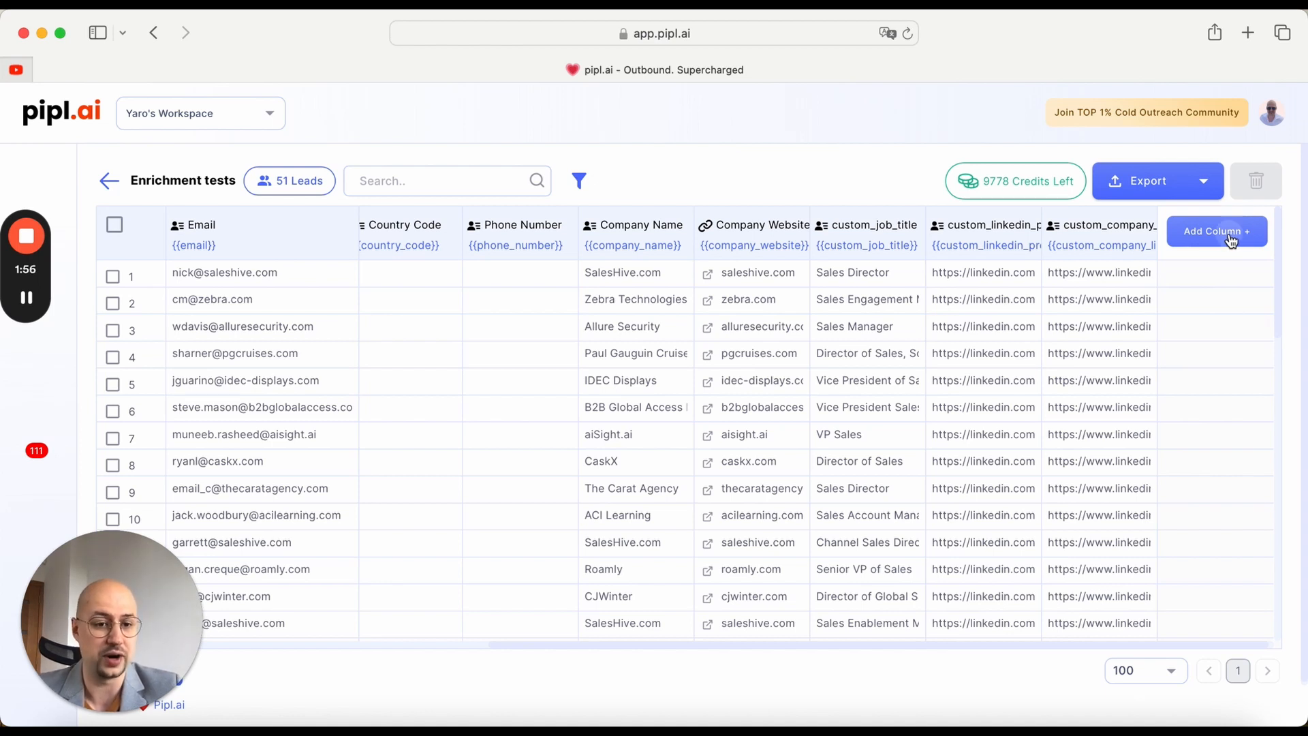
click(1232, 237)
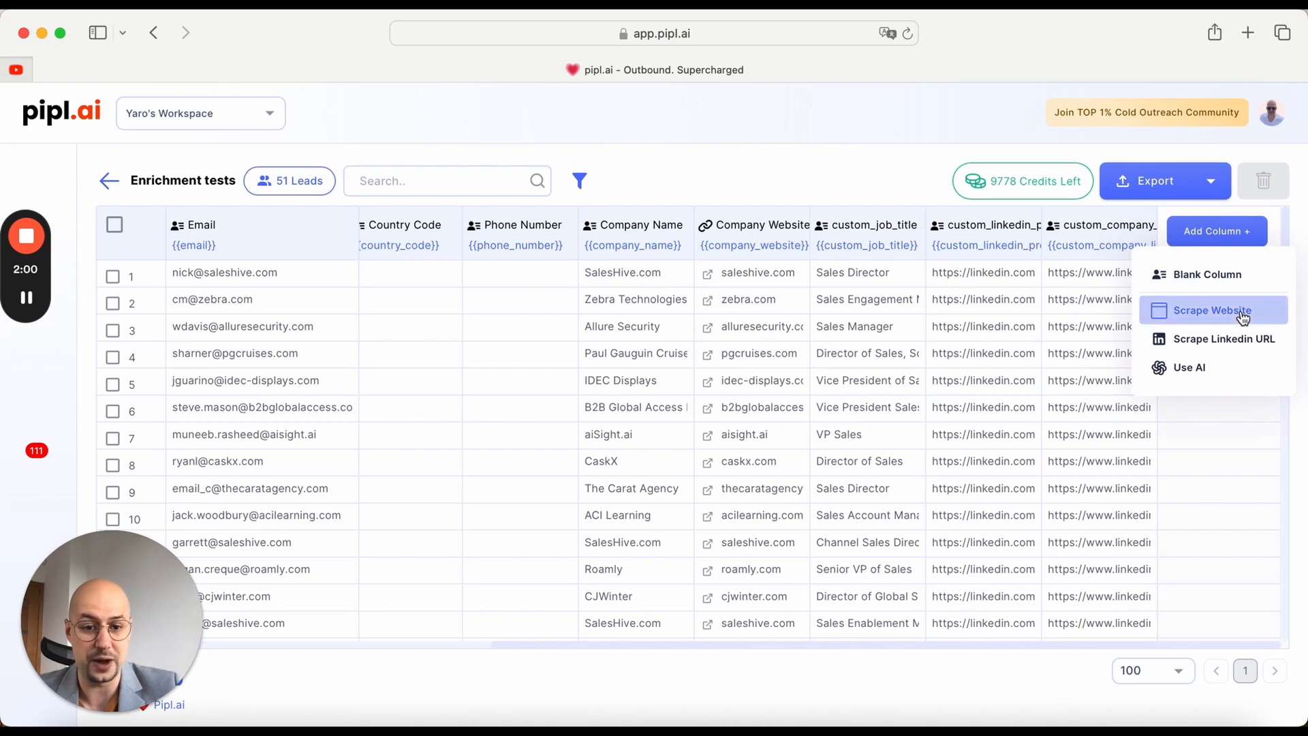
click(1212, 311)
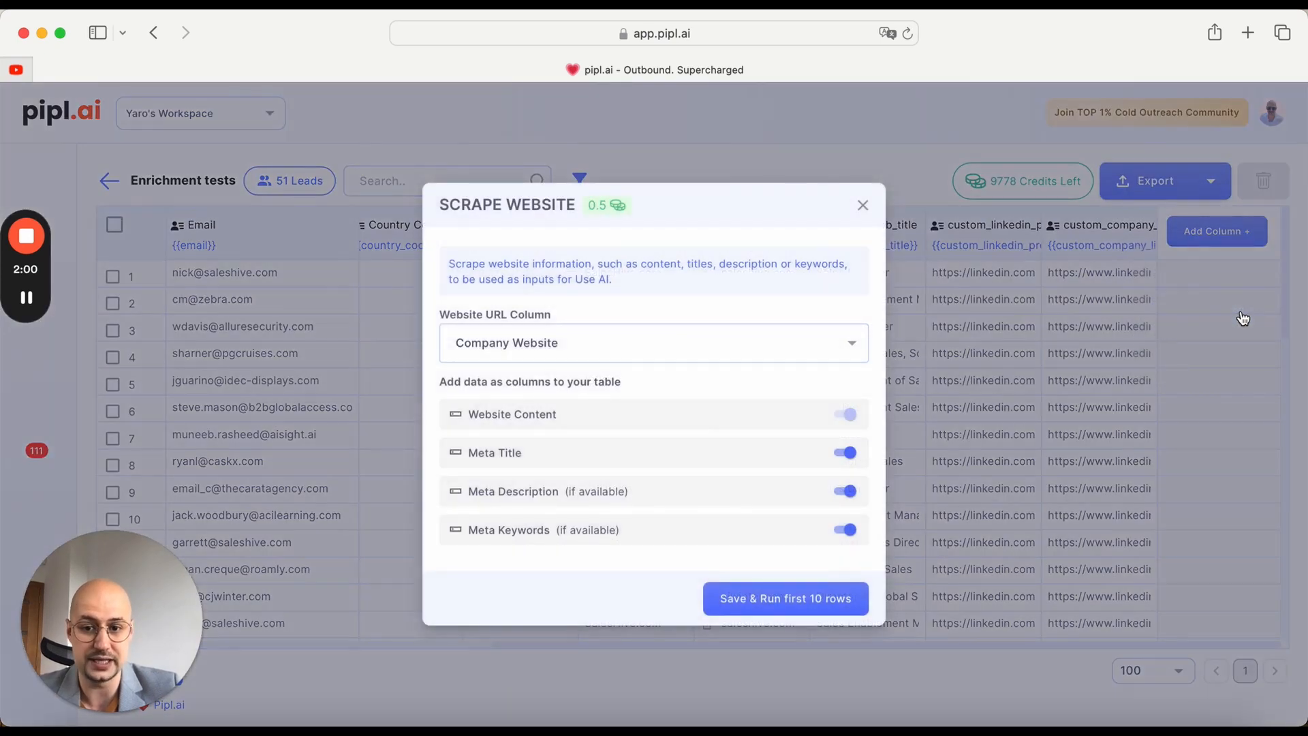
click(775, 355)
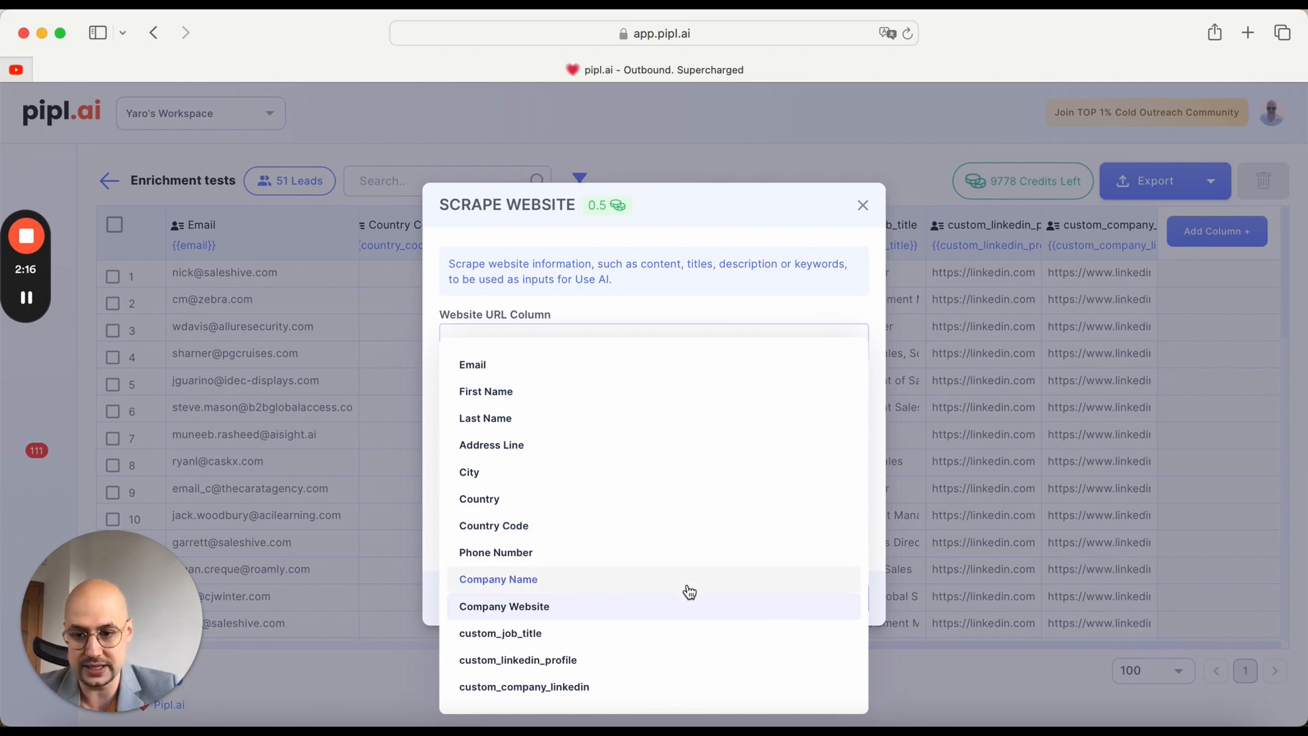
click(665, 606)
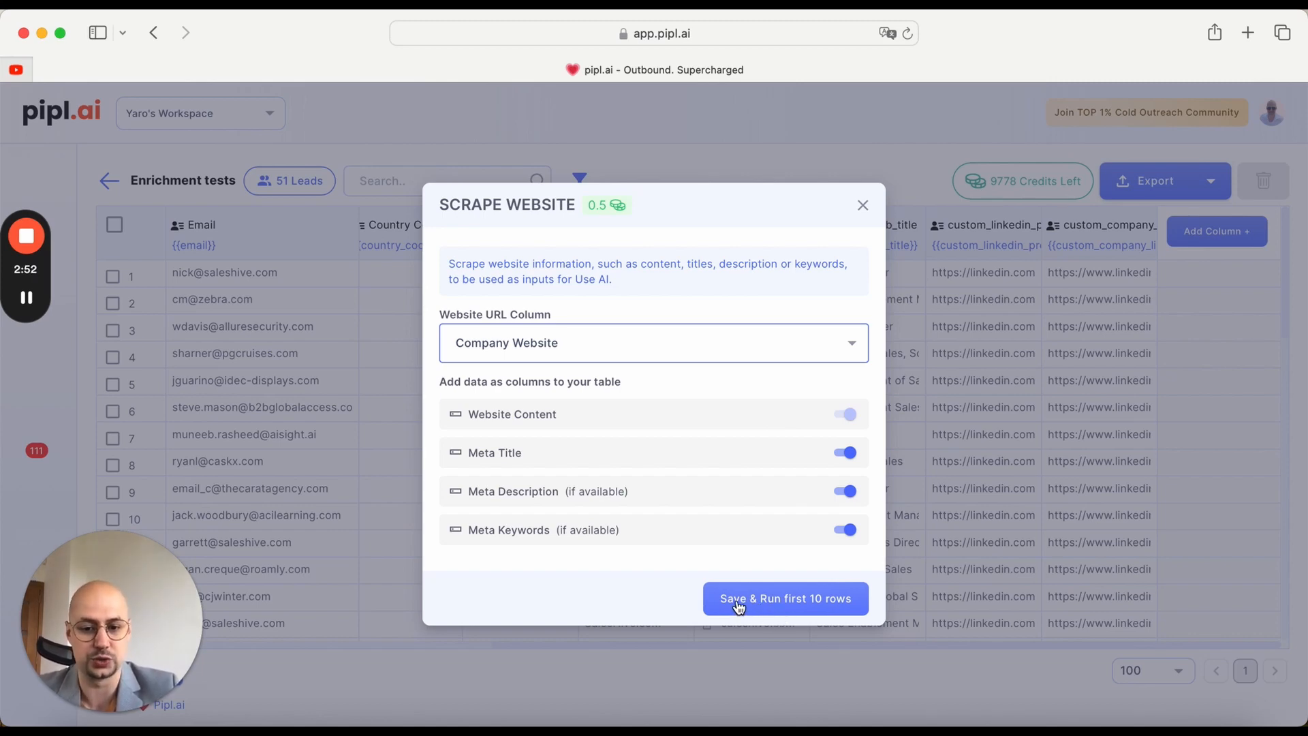
click(790, 605)
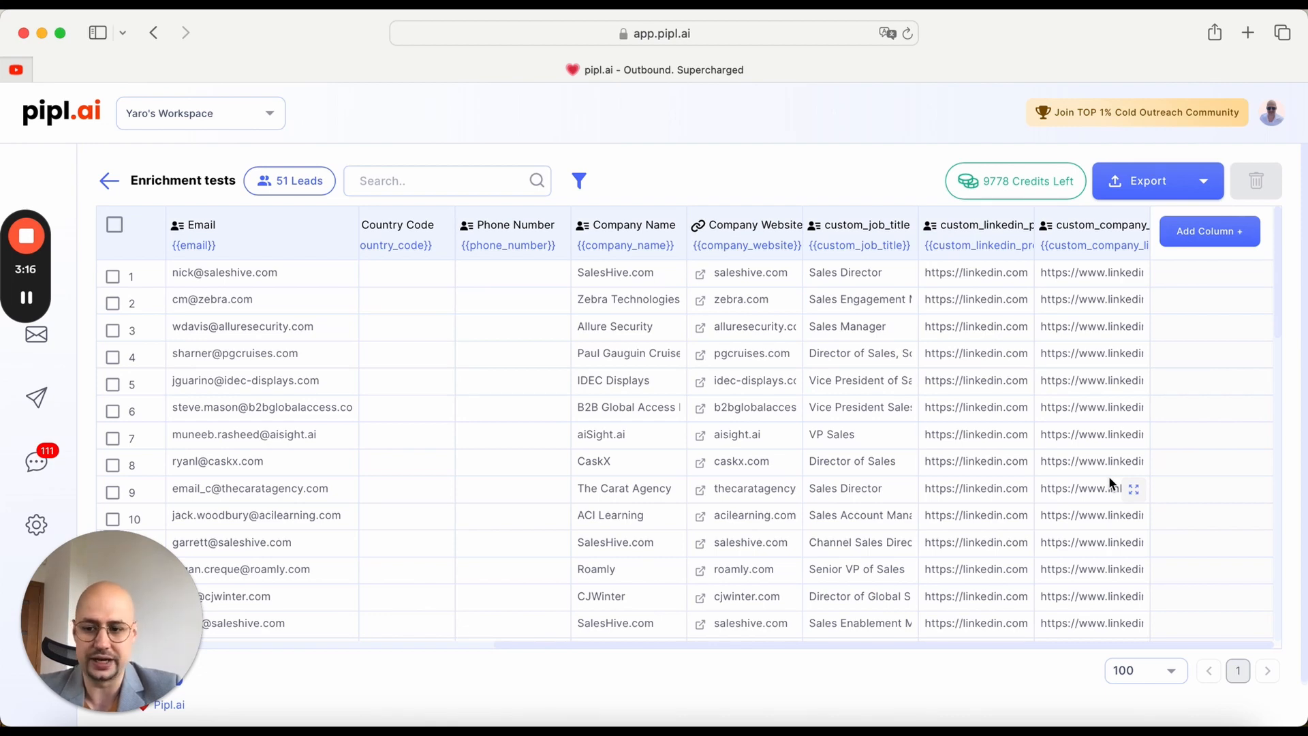
Step: Run the Webscrape Content column for all rows that haven't run
click(26, 298)
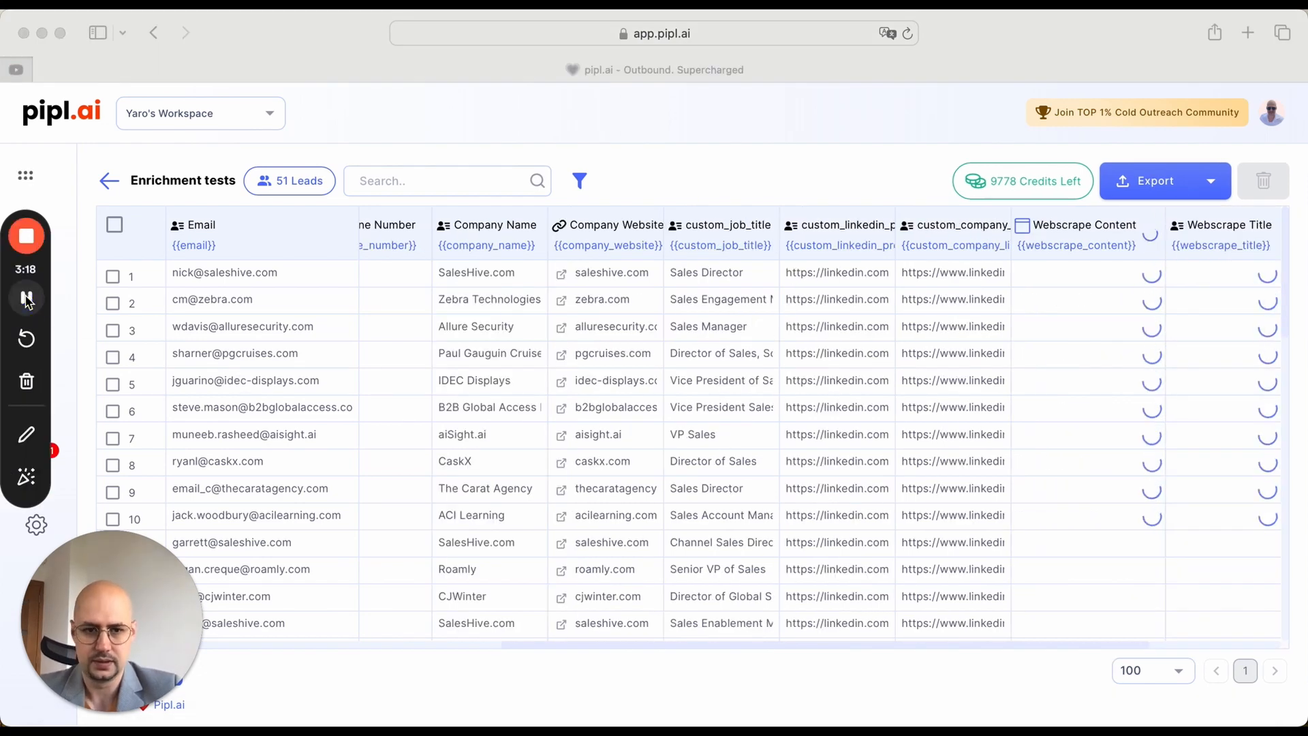
scroll(779, 406, right, 5)
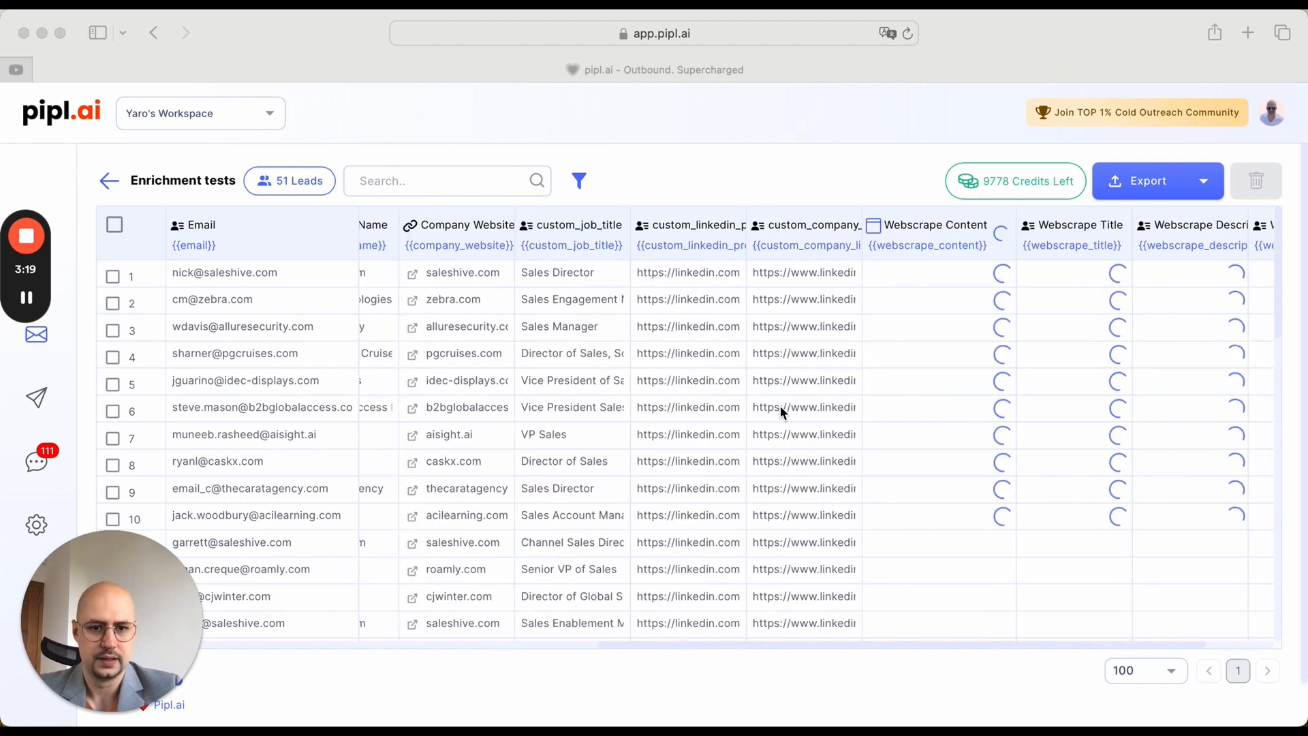
scroll(780, 406, right, 3)
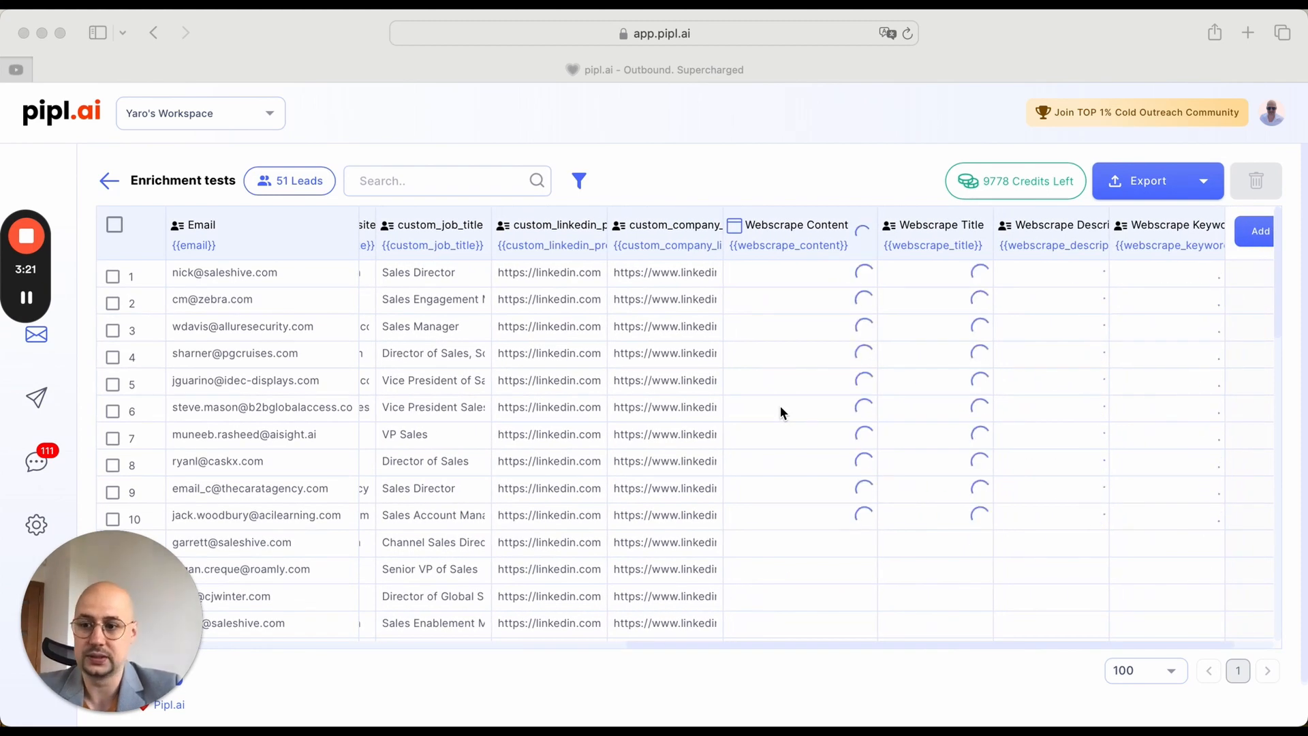
scroll(779, 406, right, 2)
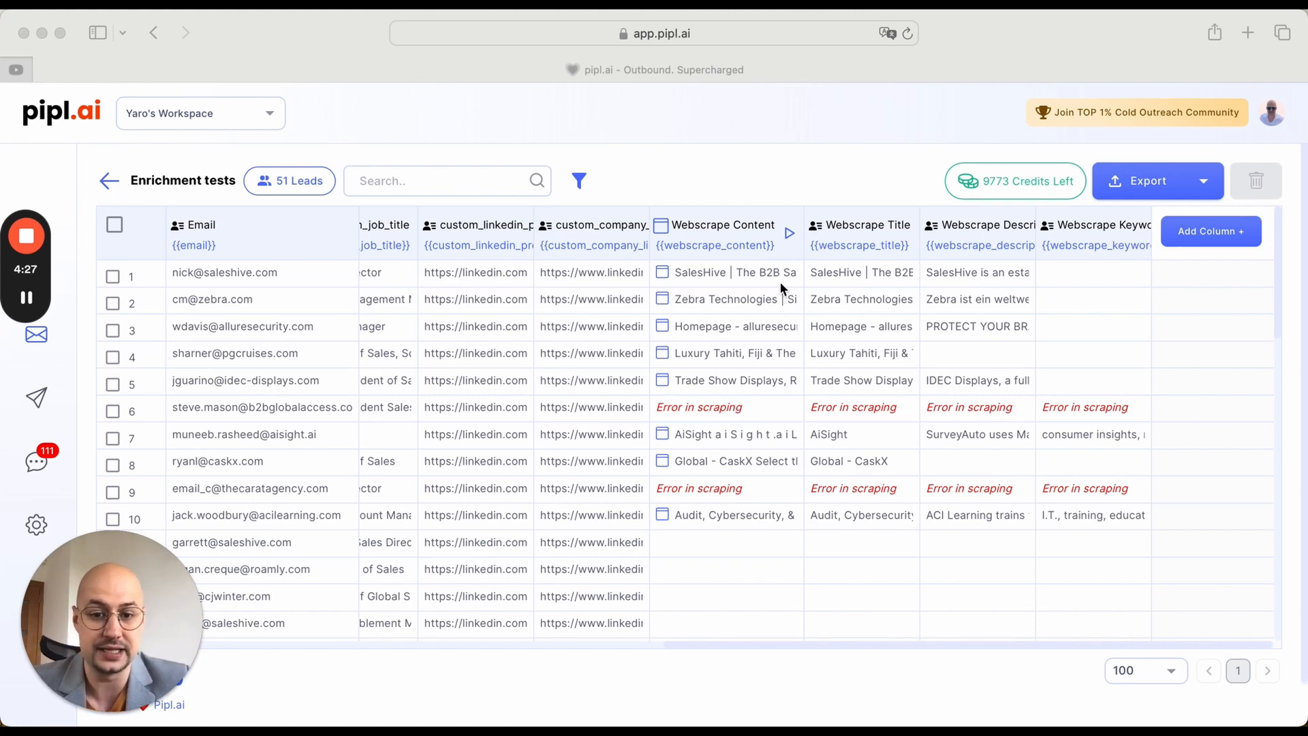
click(790, 236)
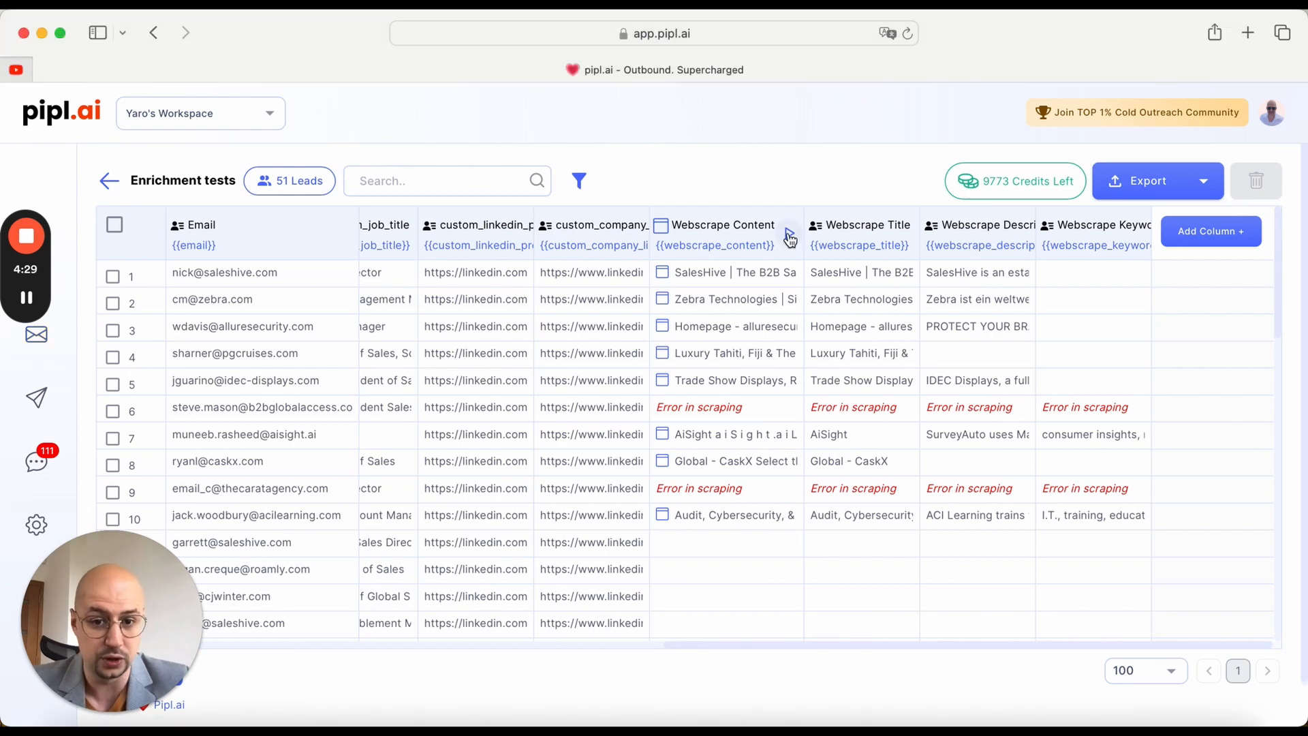
click(790, 234)
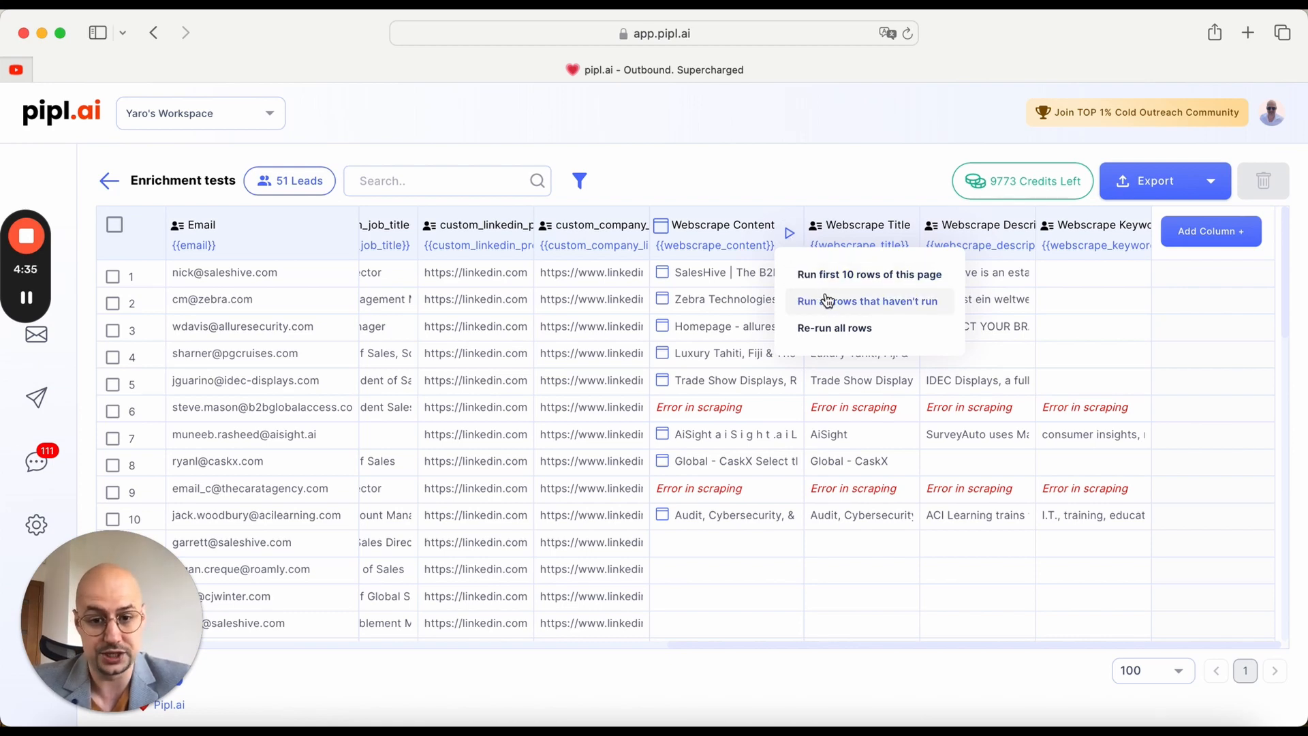
click(796, 196)
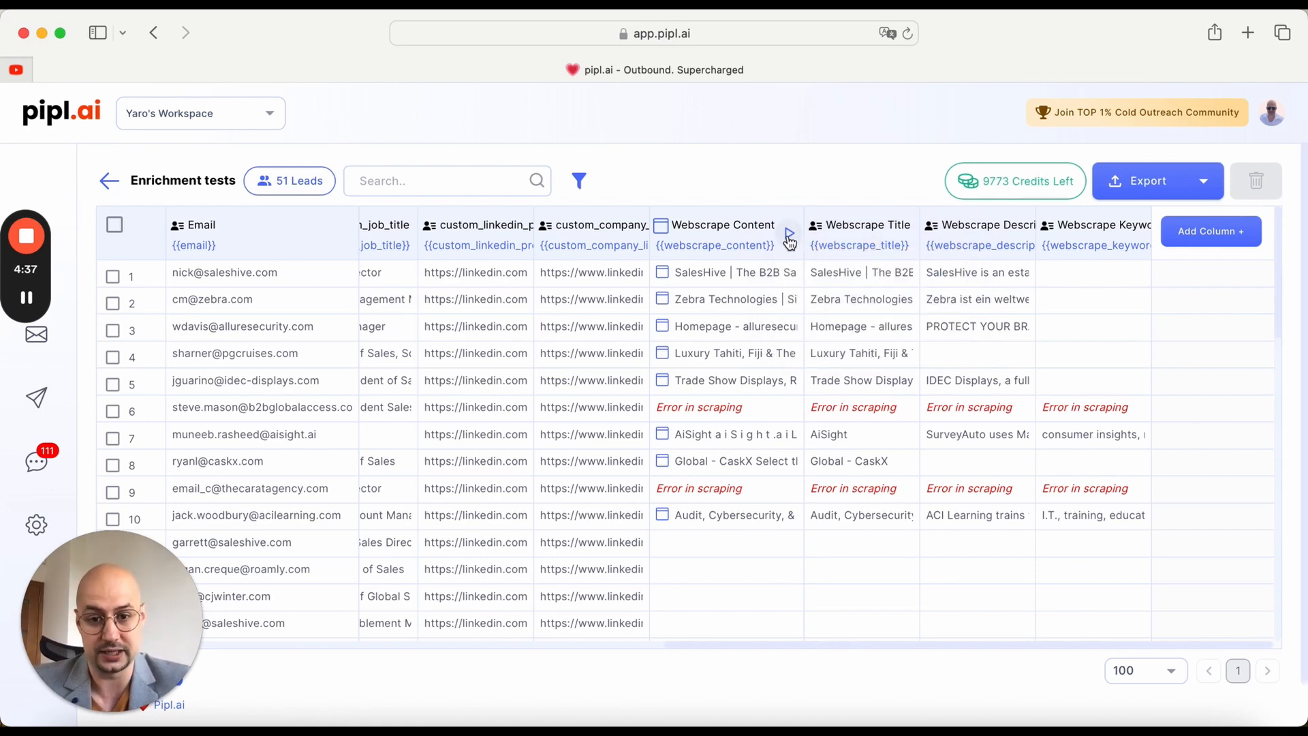
click(790, 239)
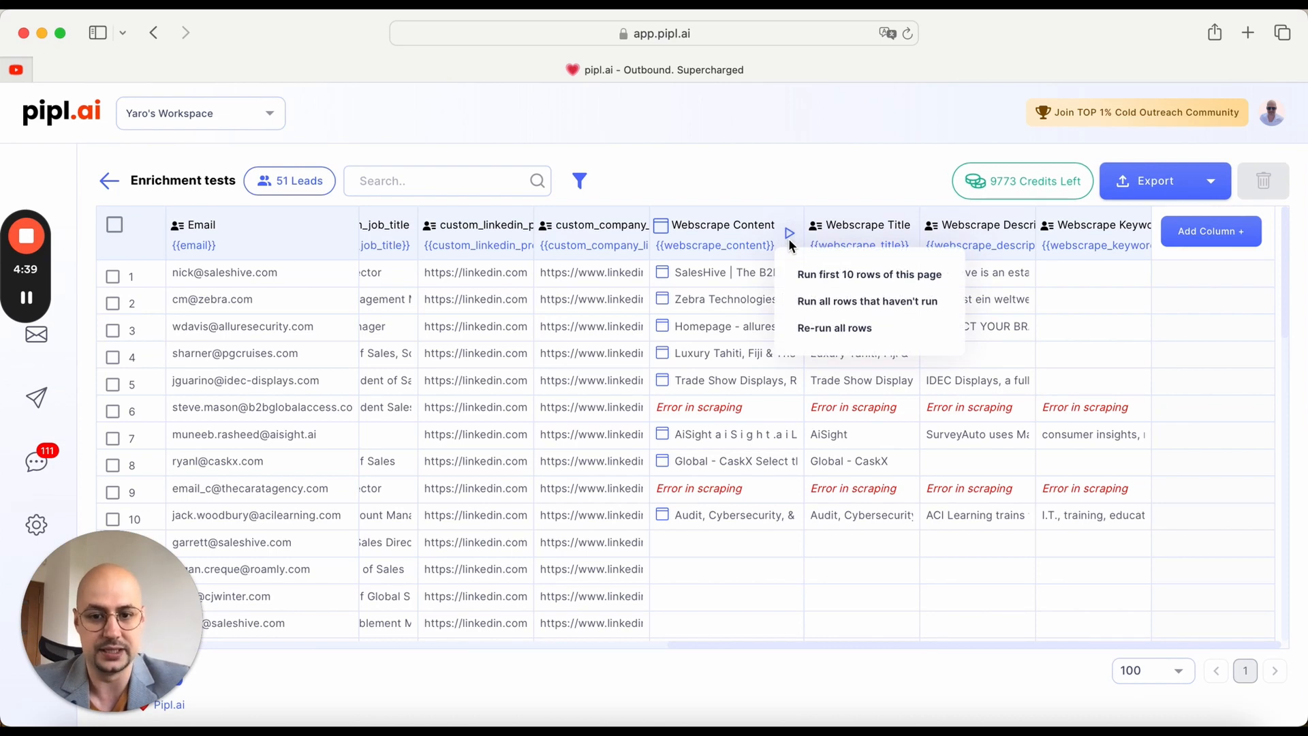
click(861, 313)
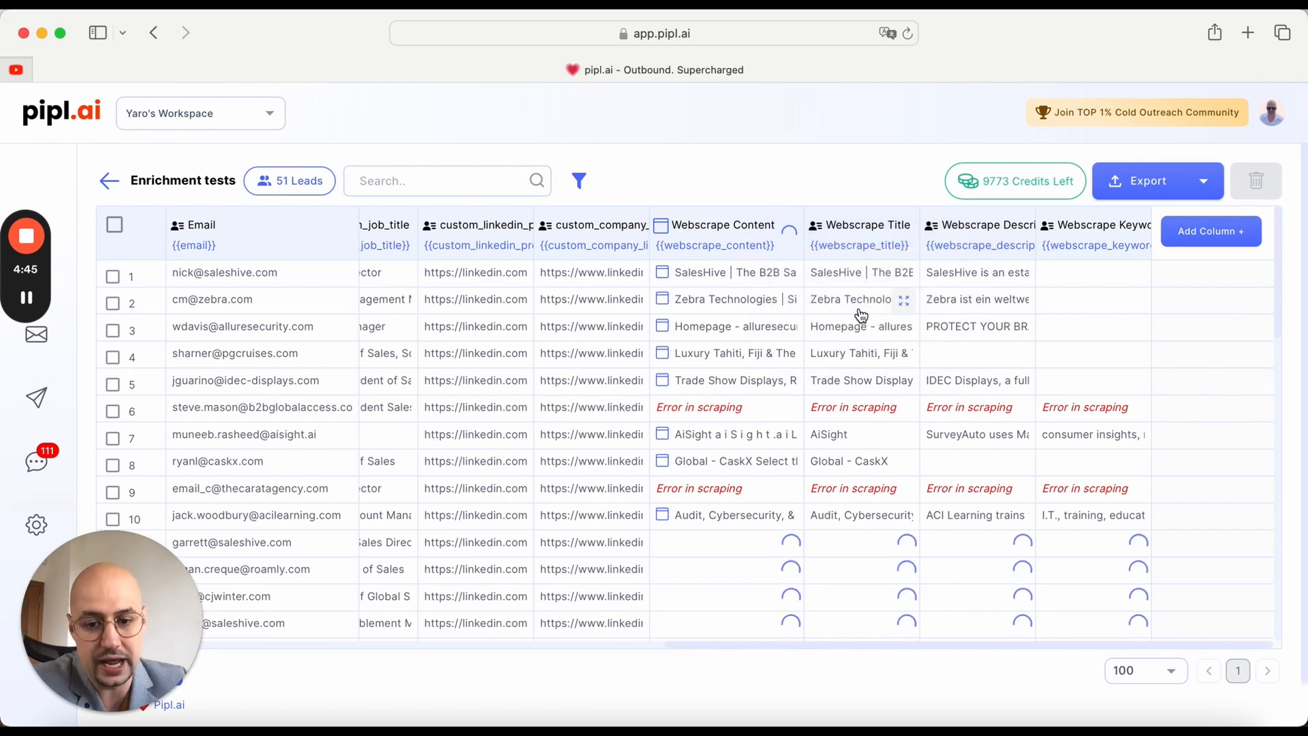
Step: Read through the full Webscrape Content cell of the first lead, and close its details
scroll(862, 313, down, 6)
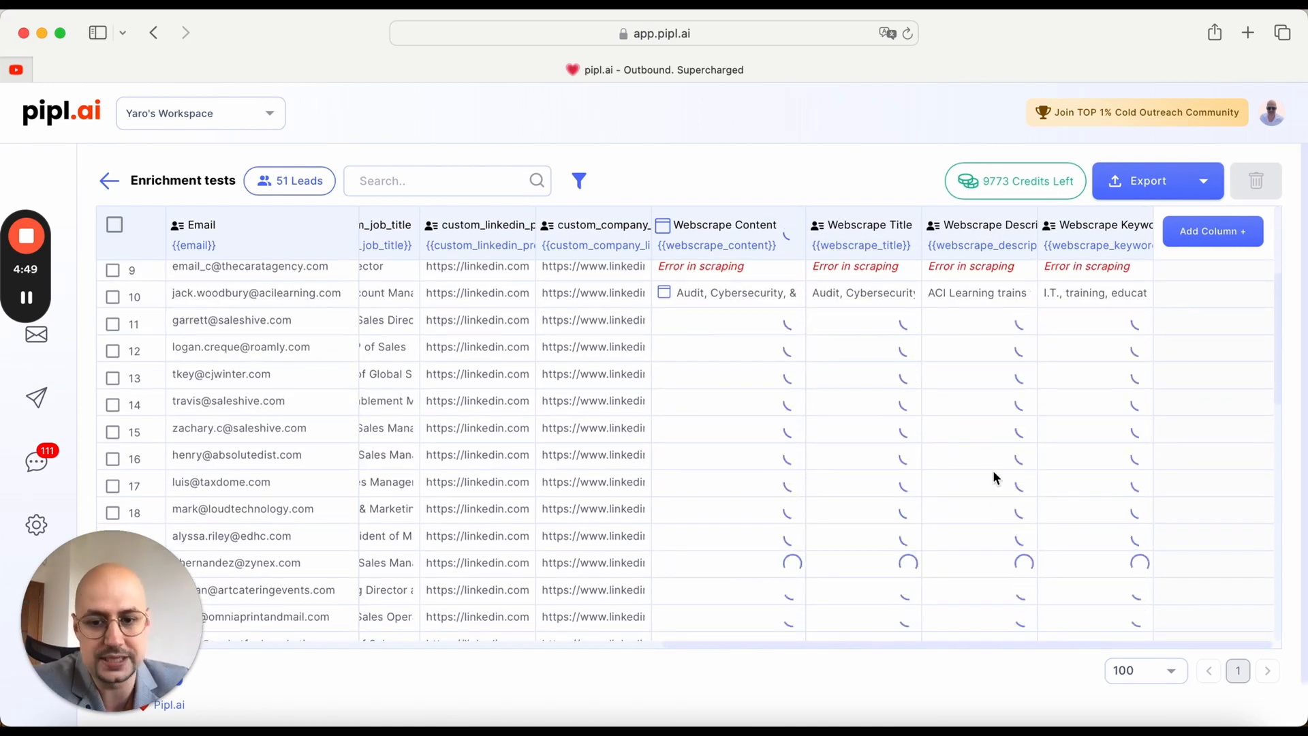
scroll(992, 477, up, 6)
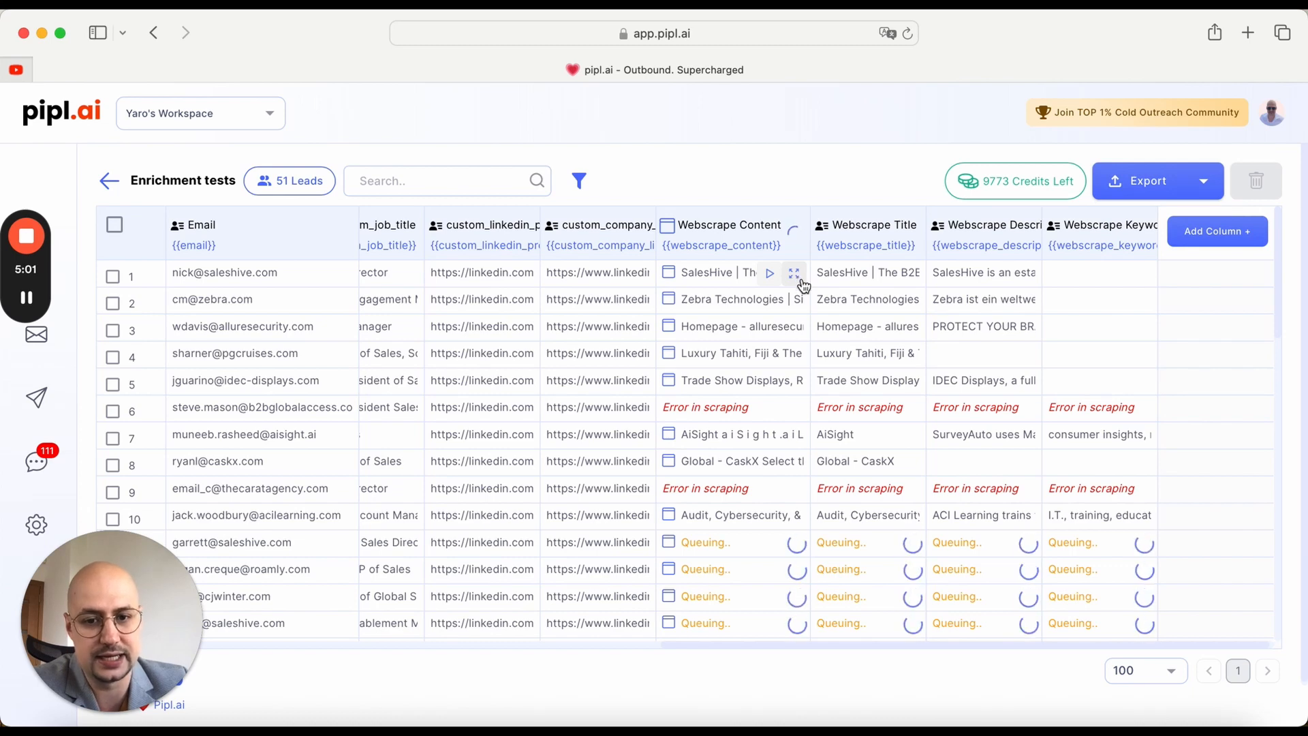
click(794, 274)
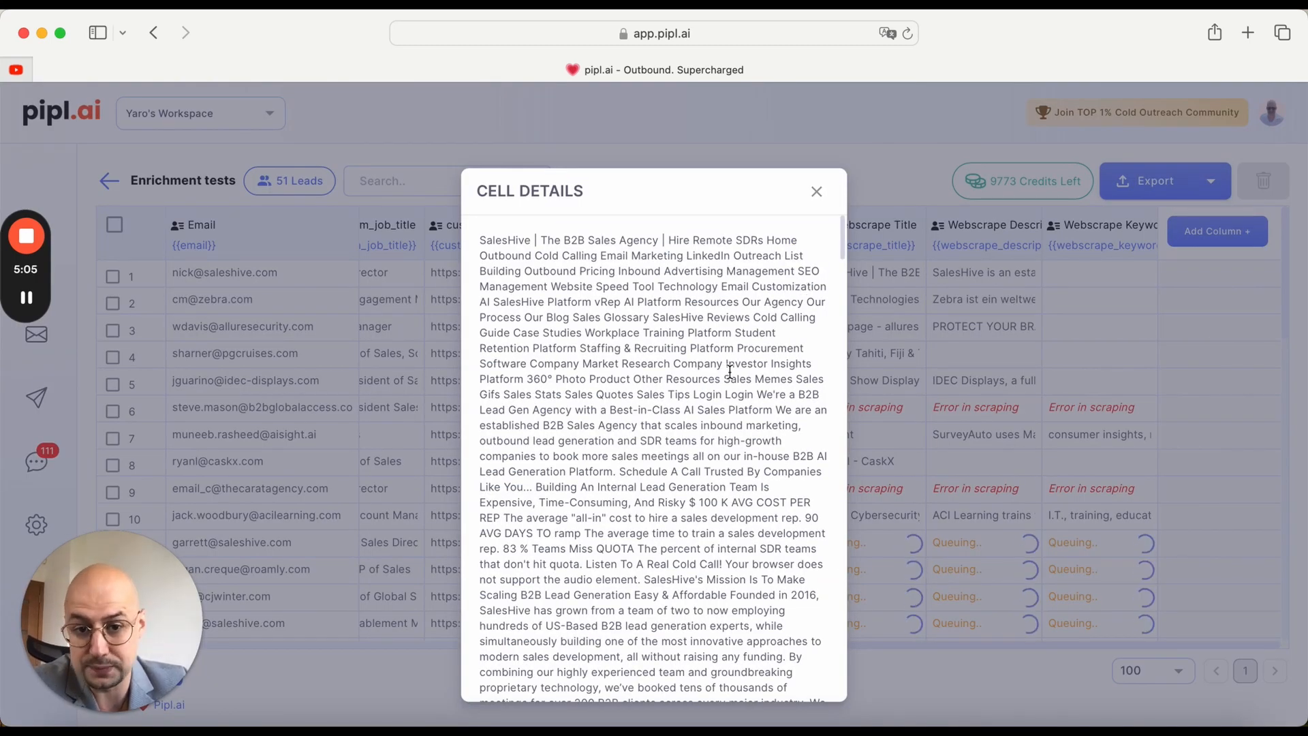
scroll(729, 371, down, 15)
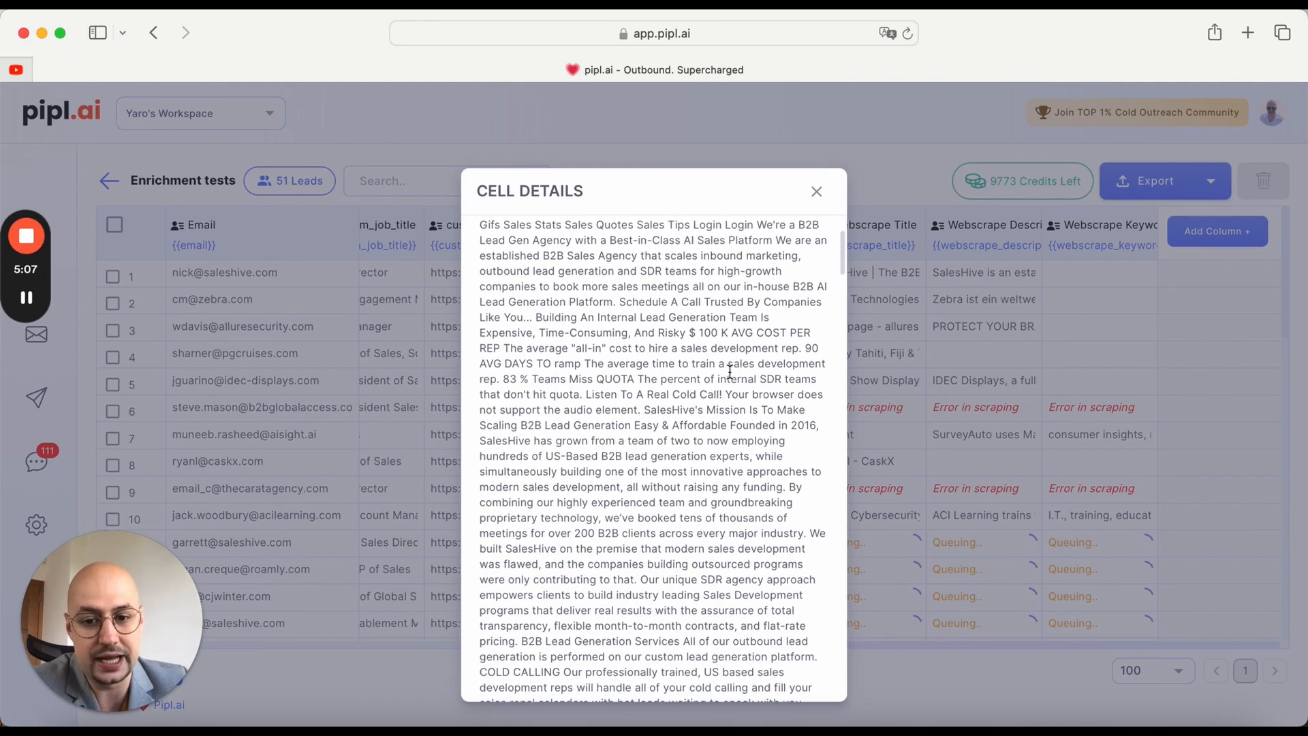
scroll(729, 371, down, 20)
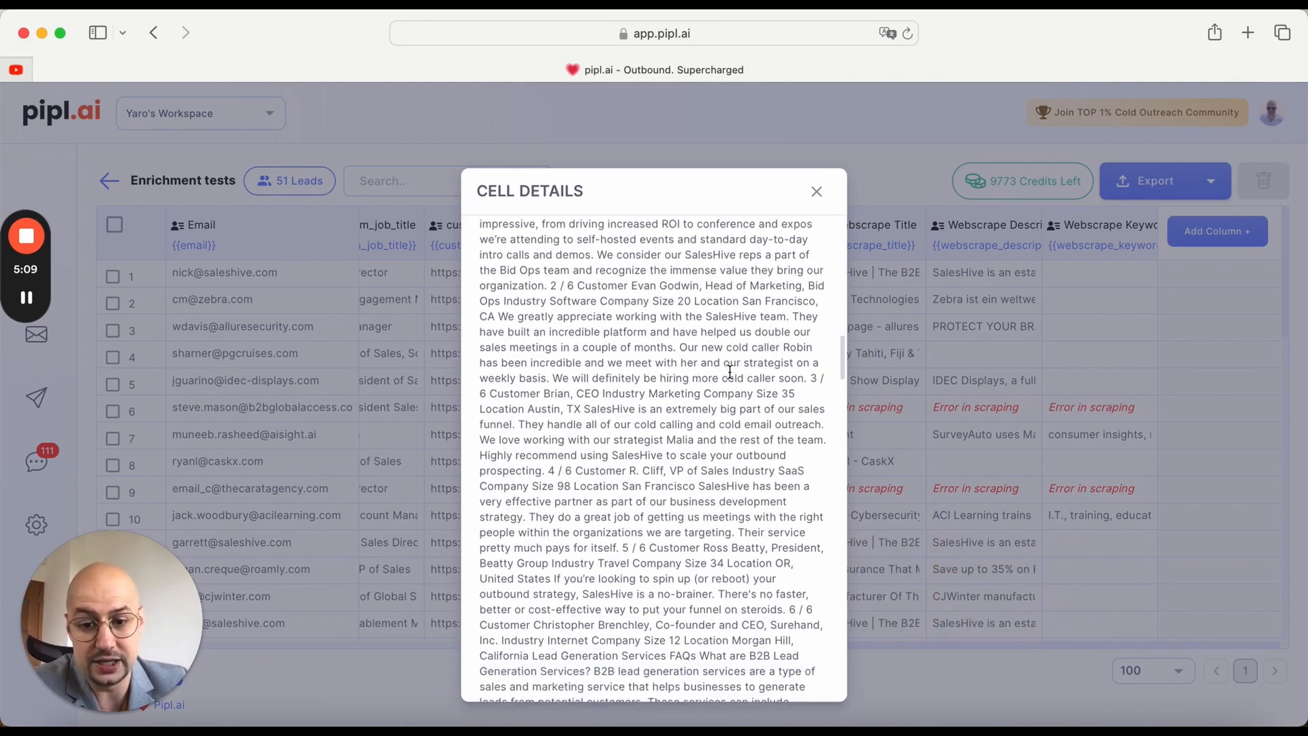
scroll(729, 371, down, 20)
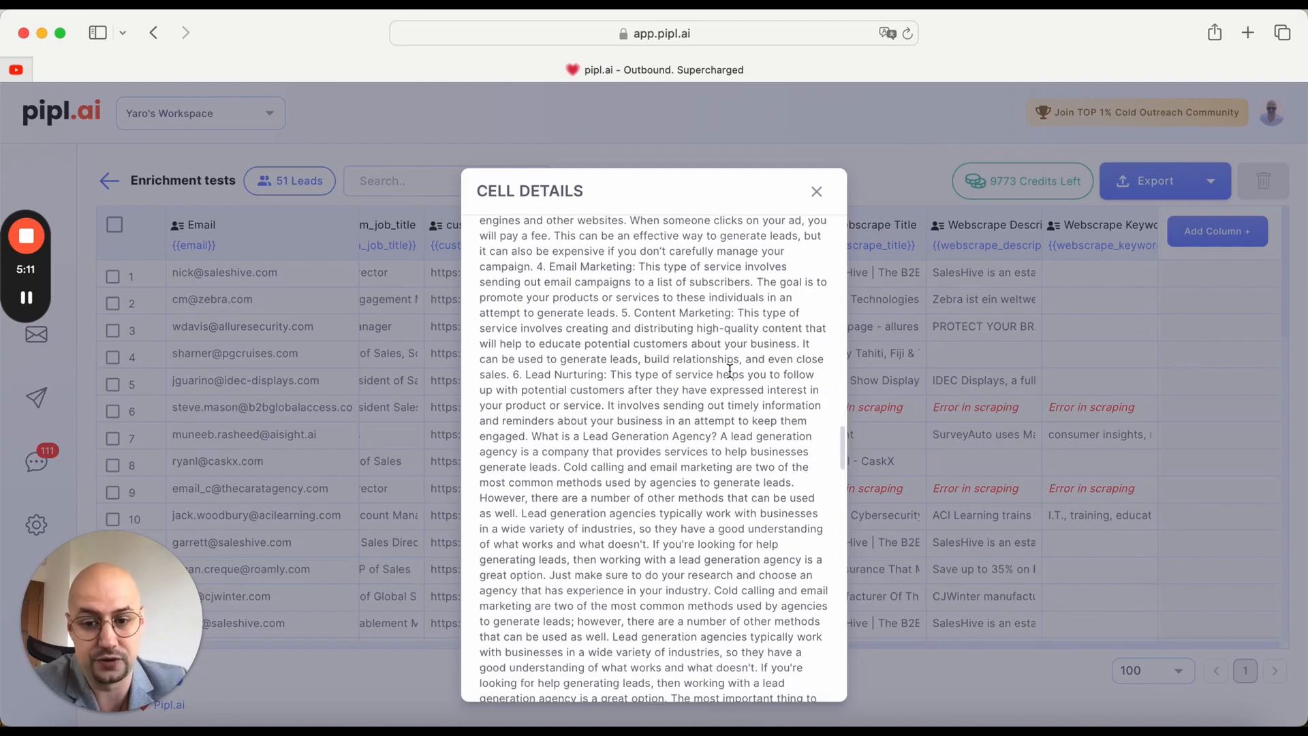
scroll(730, 372, down, 15)
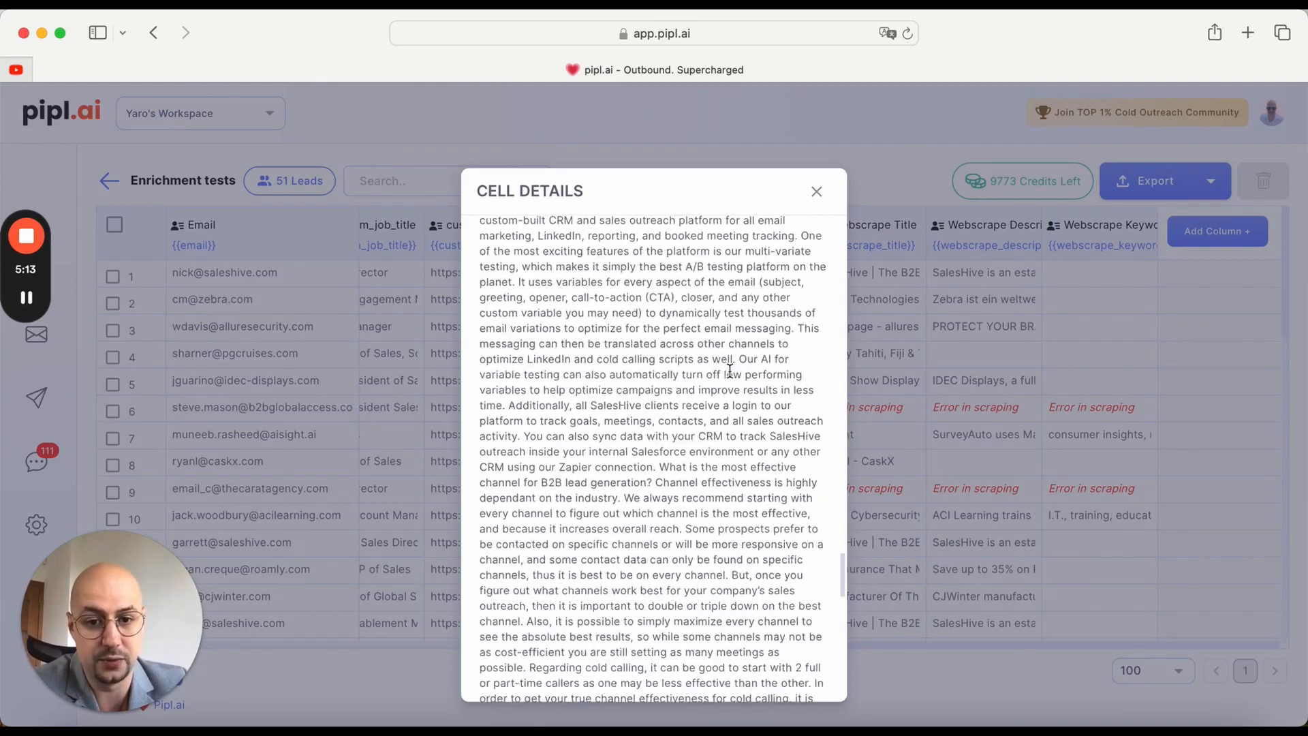
click(816, 192)
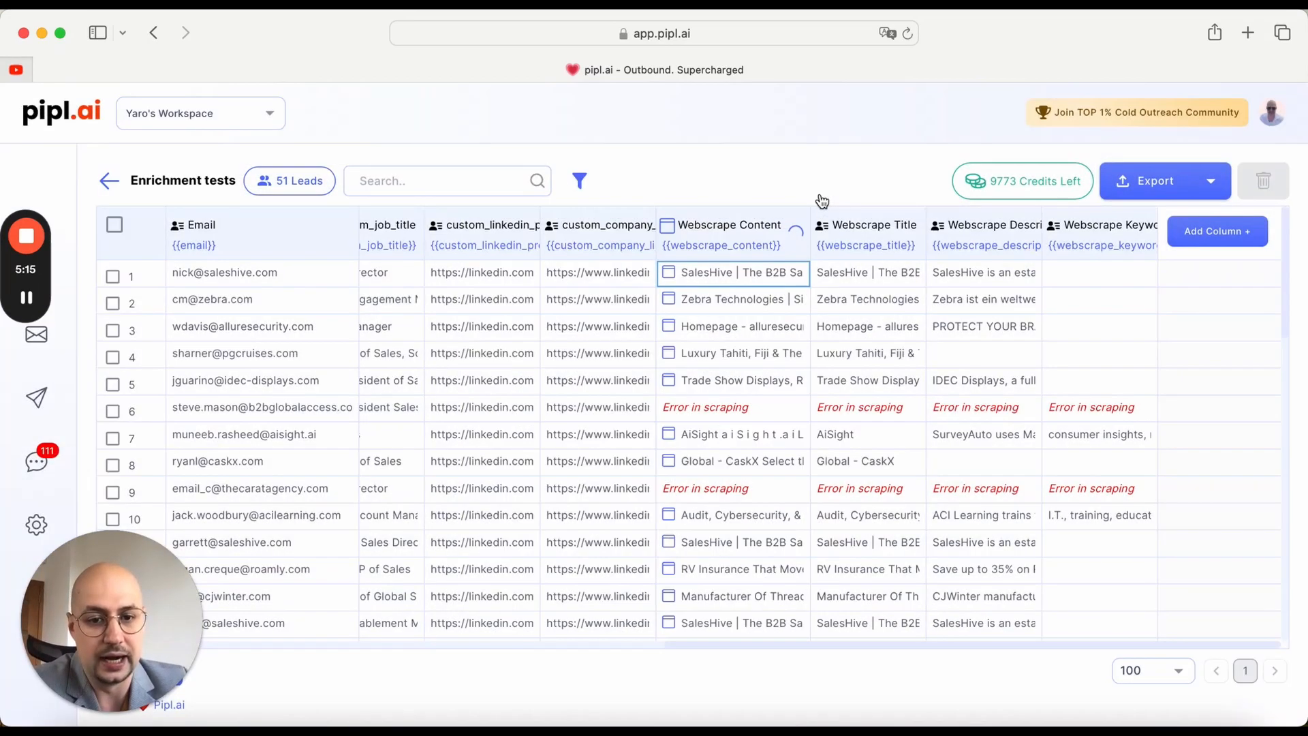
Step: View the full Webscrape Title and Description cells of the first lead, plus the Webscrape Keywords cell in row 7
click(910, 276)
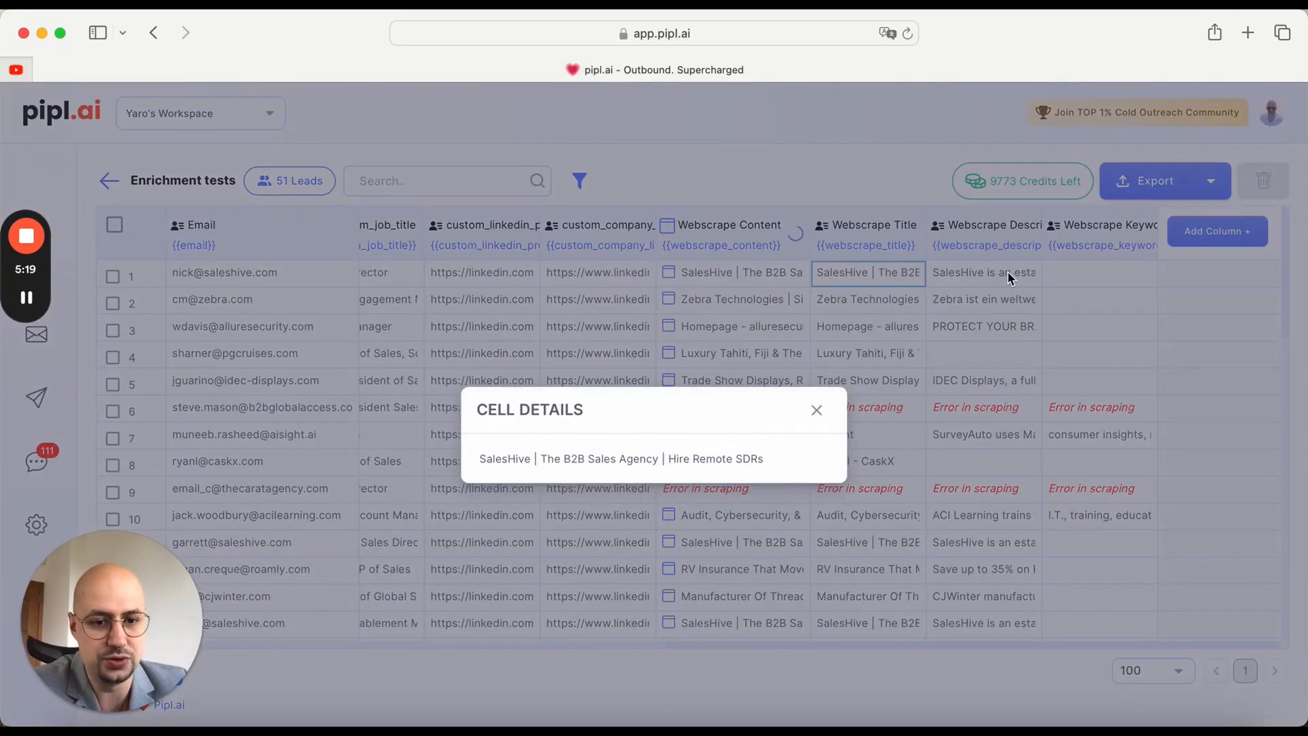
click(831, 381)
click(1025, 273)
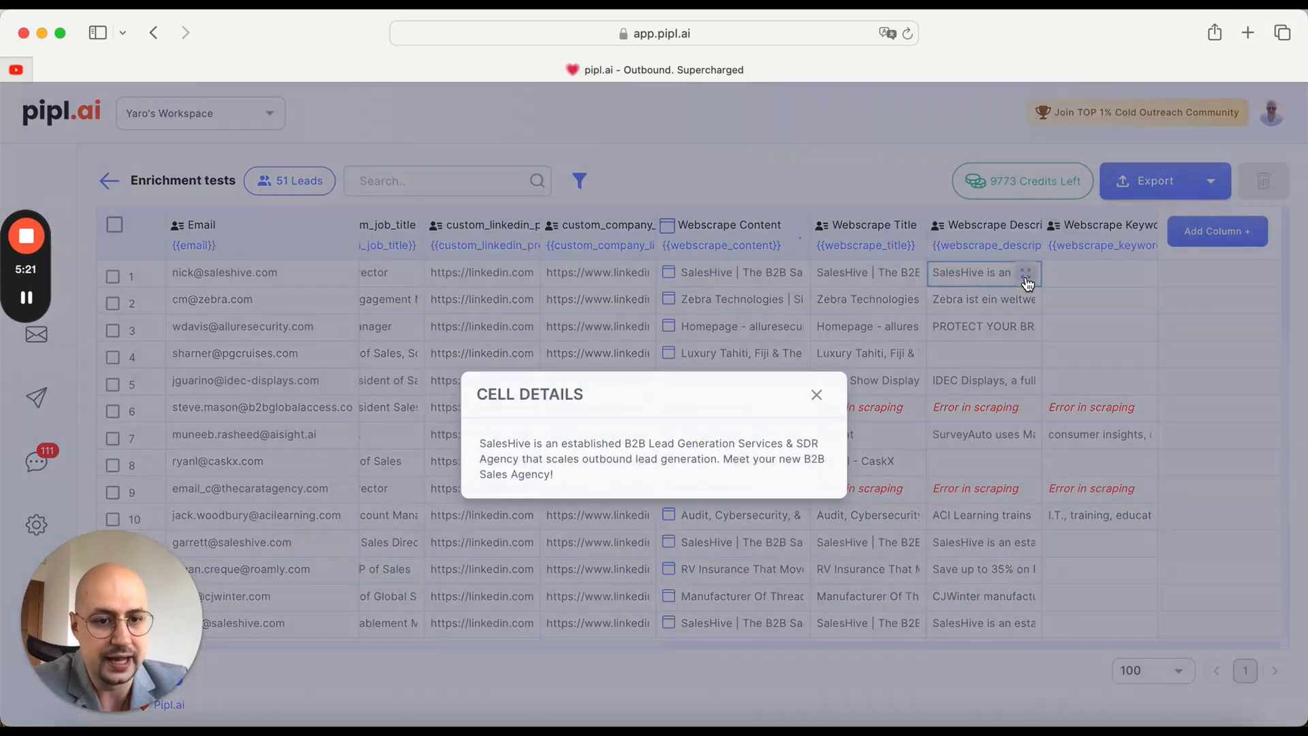
click(817, 395)
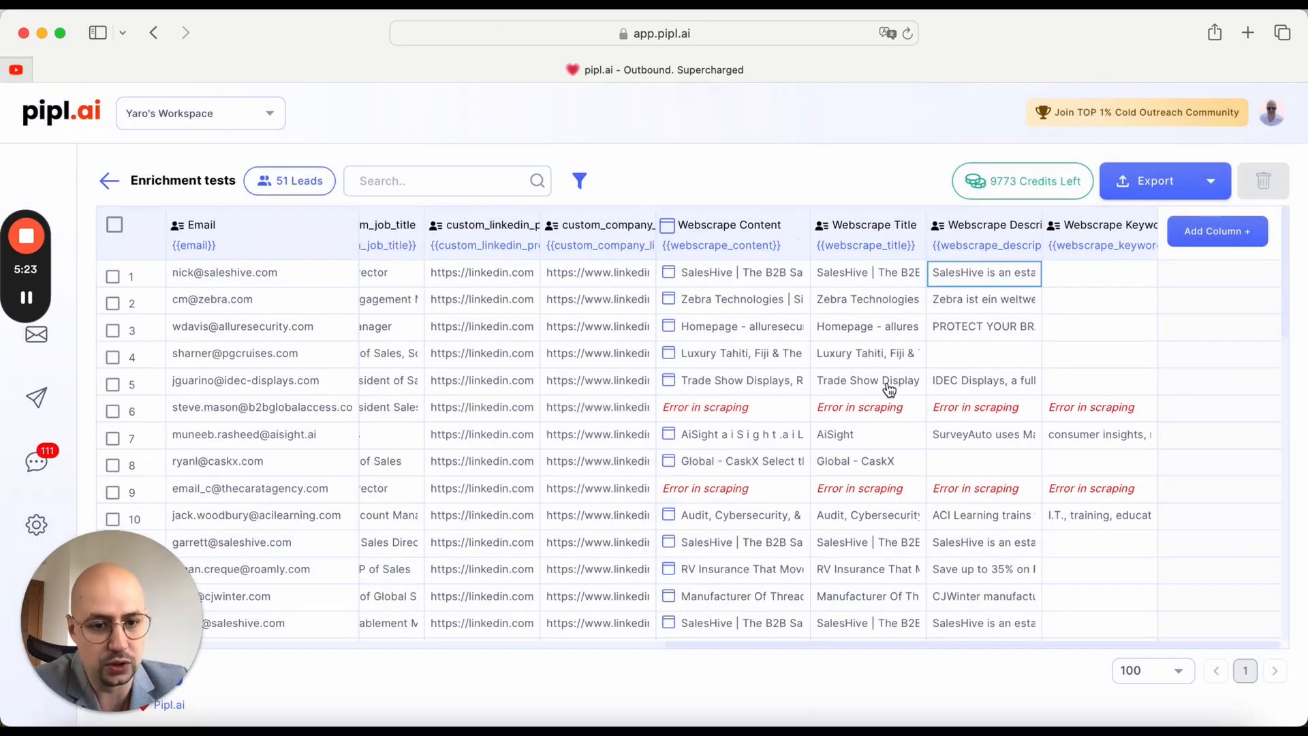
click(1142, 436)
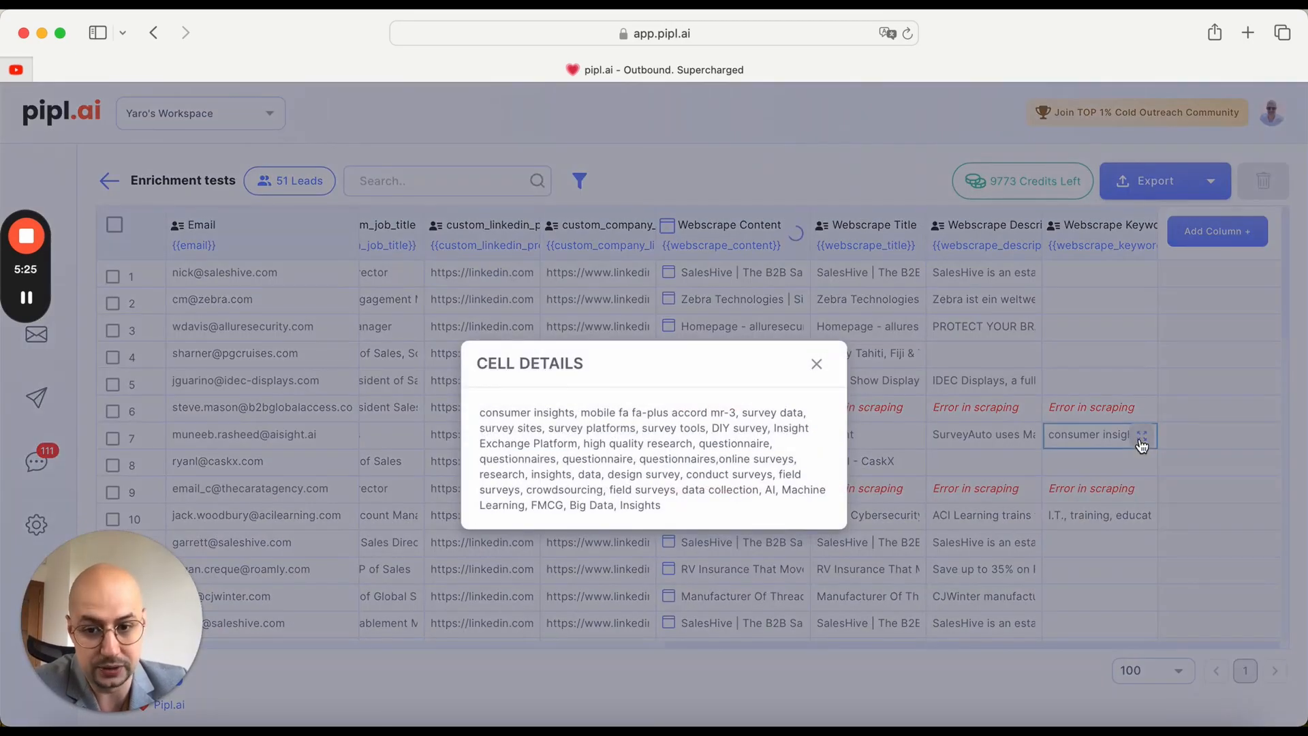
Step: Close the cell details and look through the scraped website results down the lead table
click(816, 365)
scroll(1040, 531, down, 5)
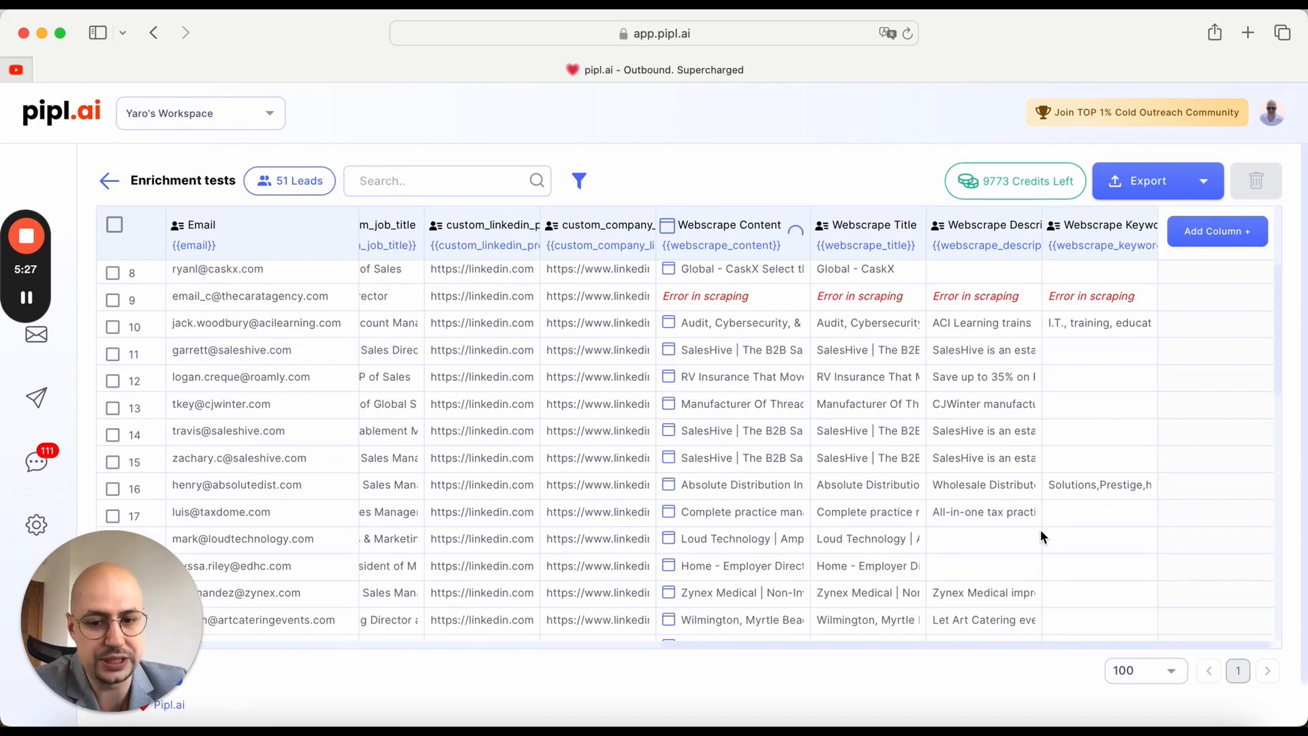
scroll(1040, 530, down, 8)
scroll(1041, 531, down, 2)
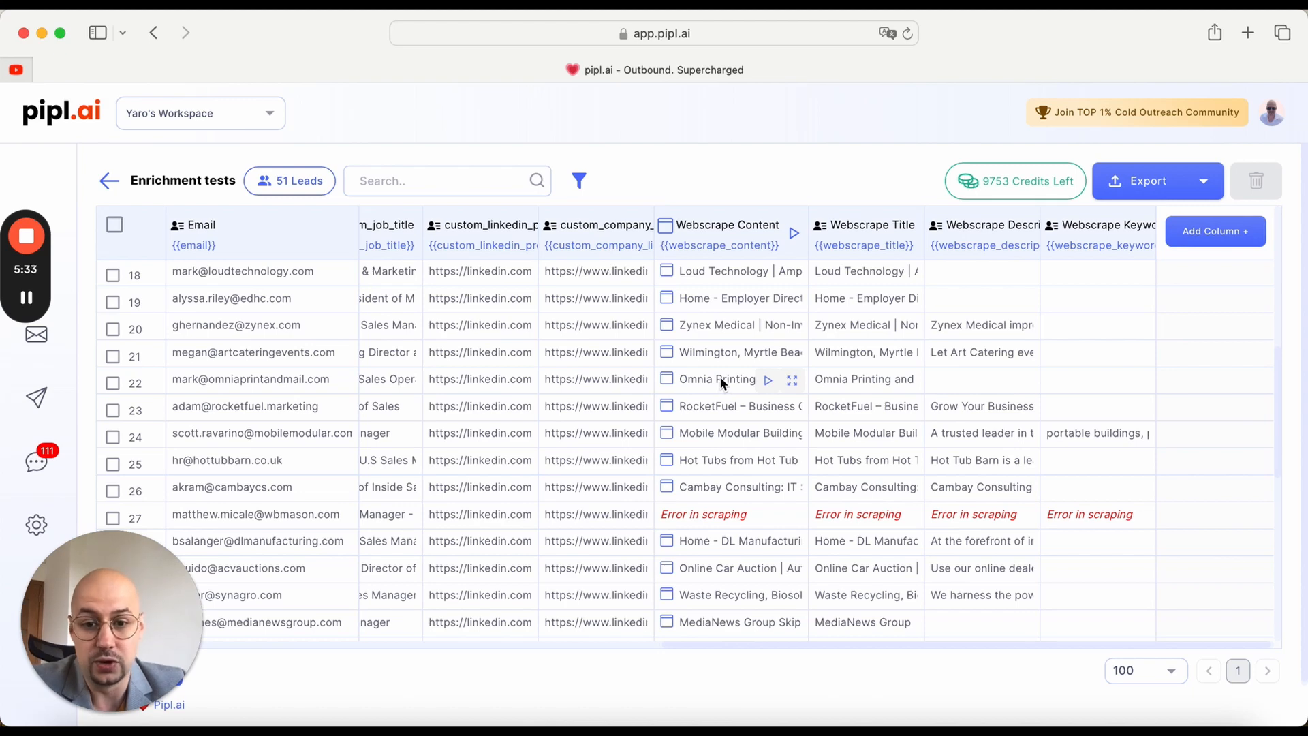
scroll(719, 376, up, 16)
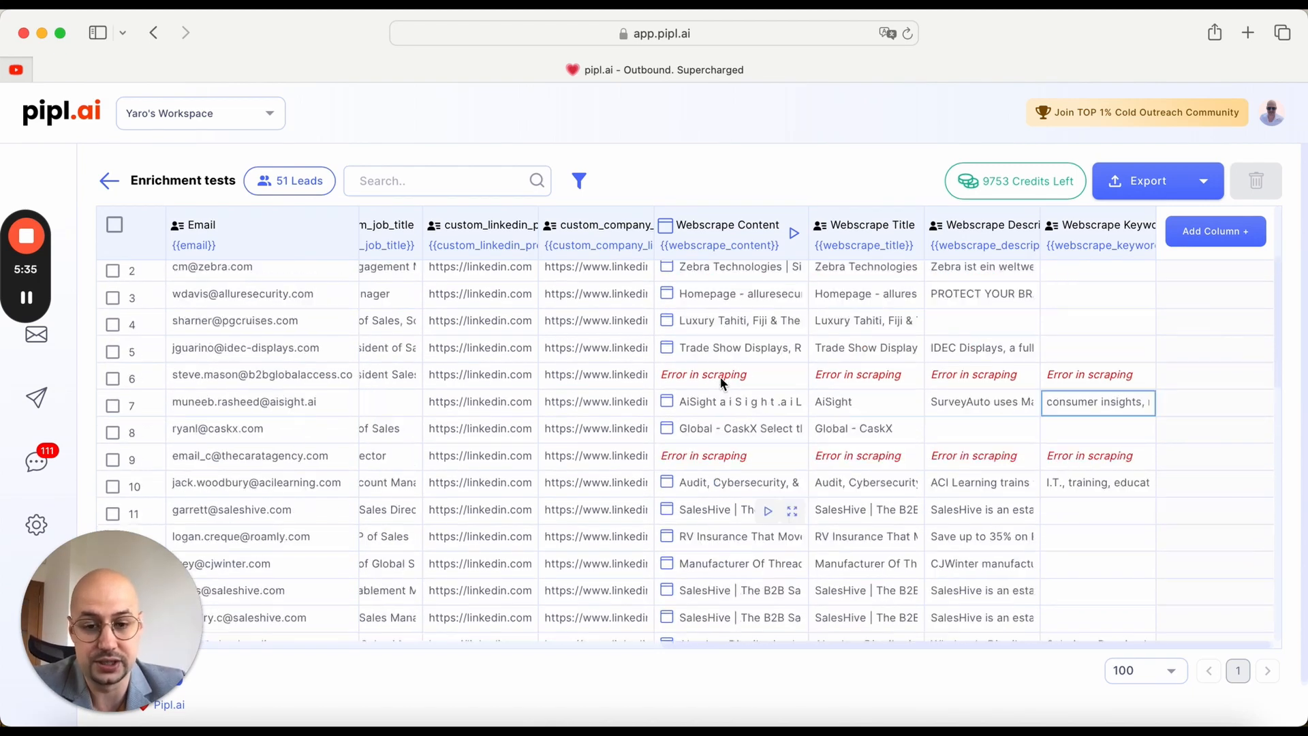
scroll(721, 377, up, 1)
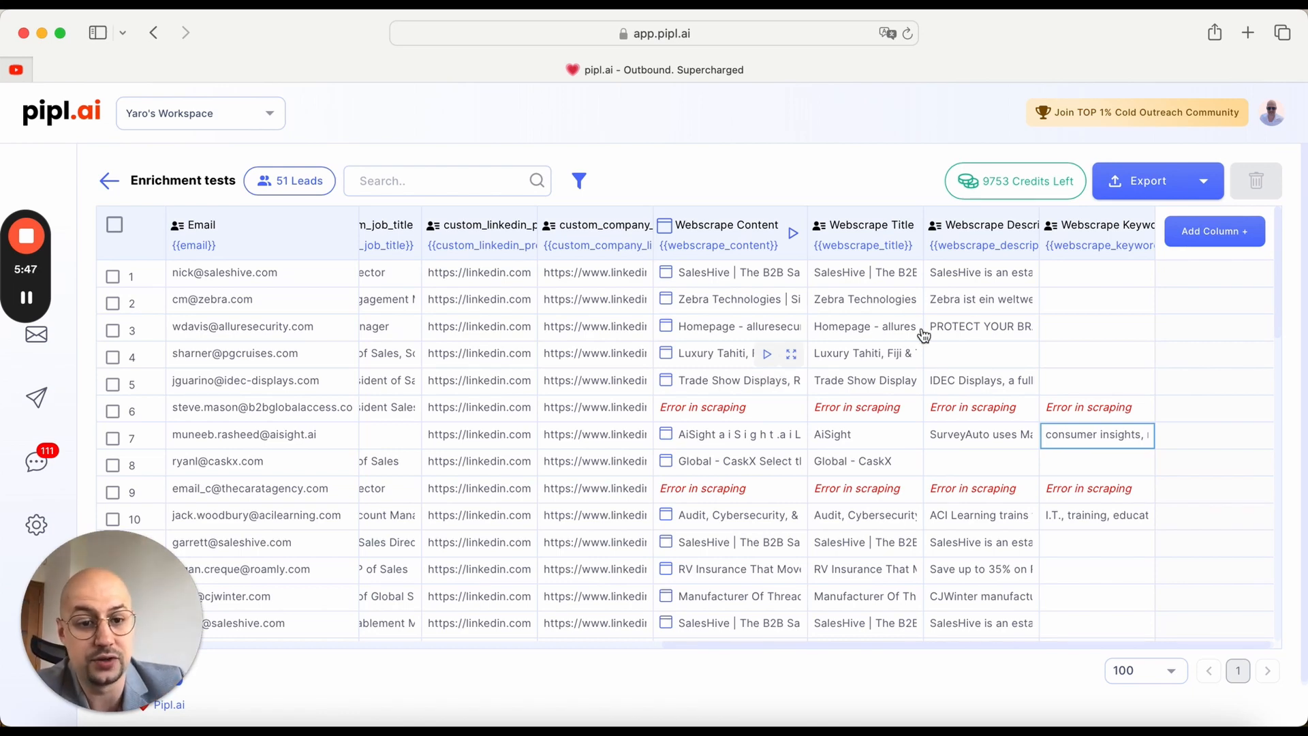
Step: Add a Use AI column and load the public template Noteworthy Product or Service as its prompt
click(1229, 238)
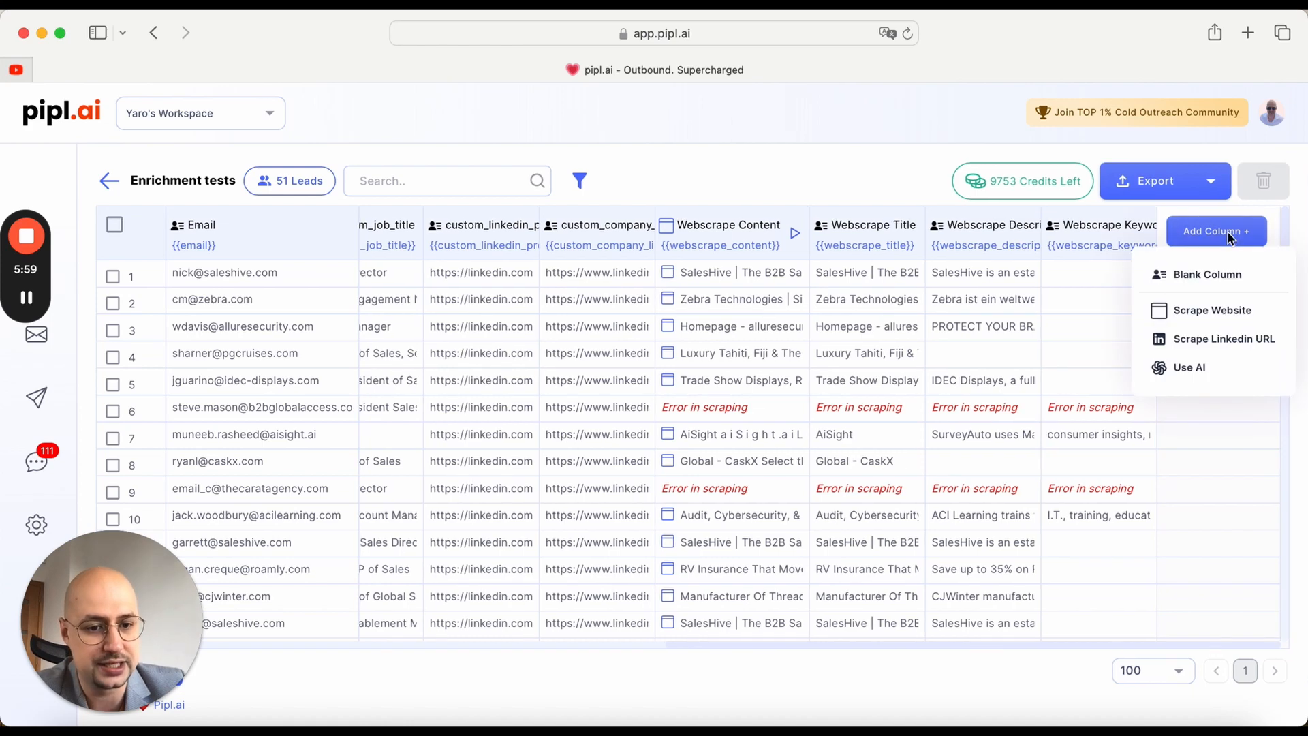
click(1233, 374)
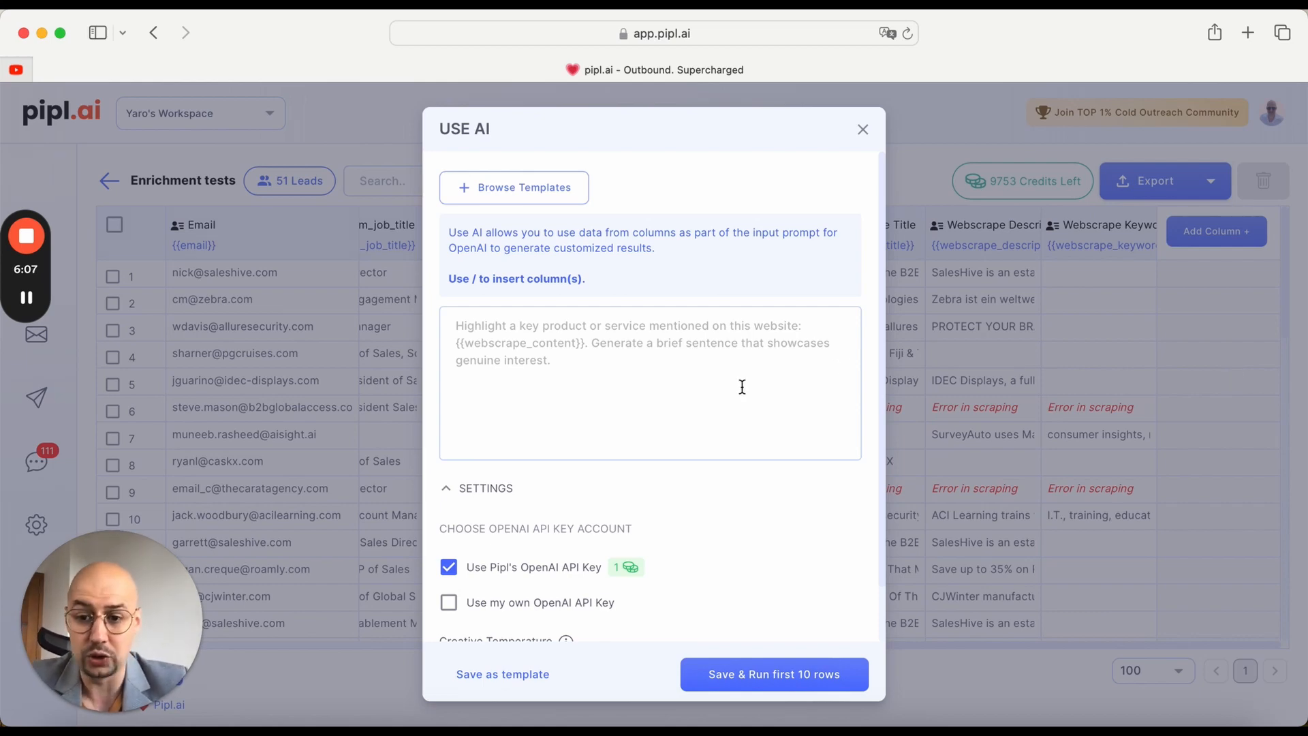
click(701, 378)
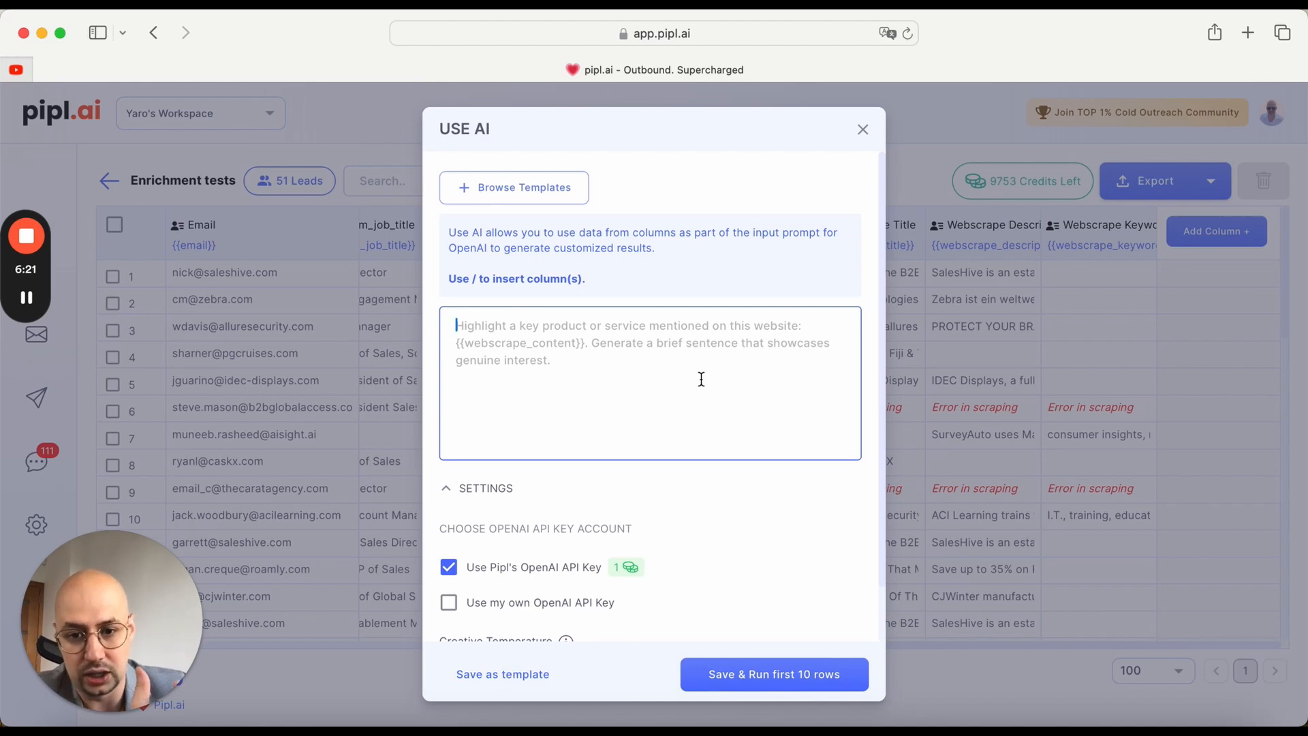
click(519, 191)
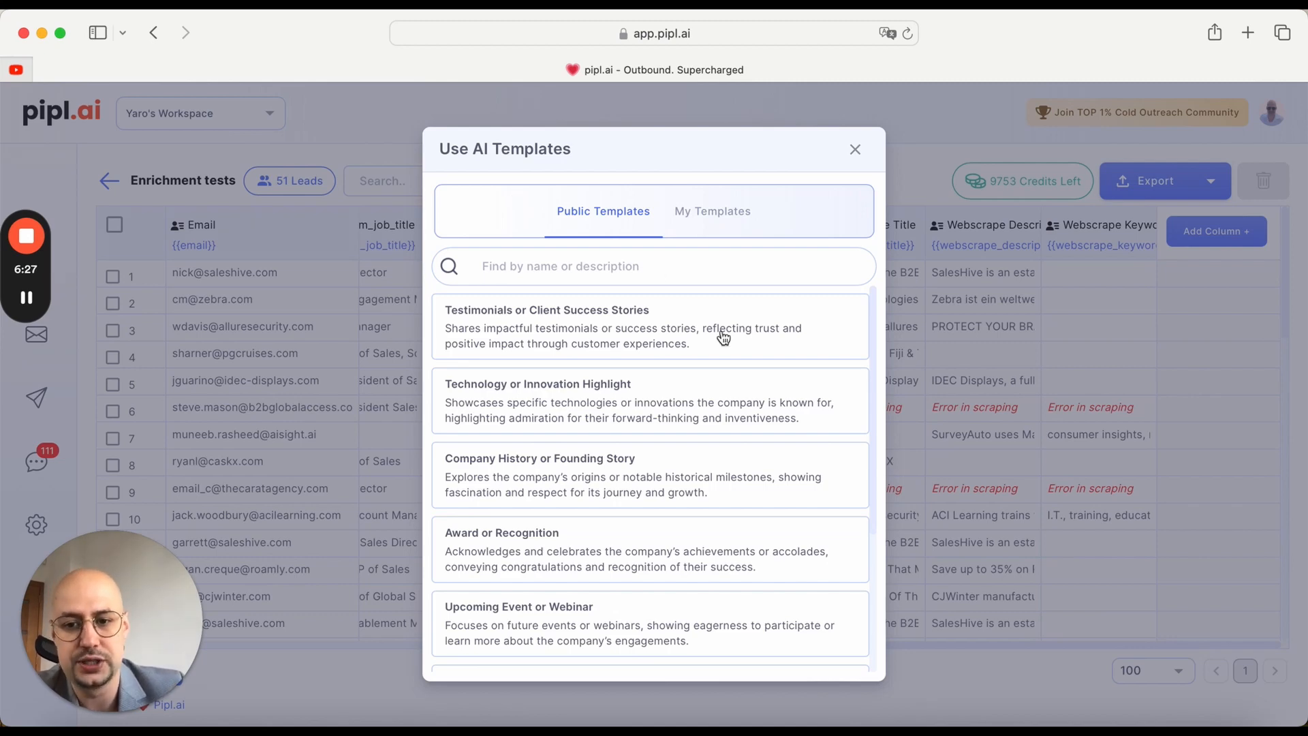
scroll(814, 393, down, 5)
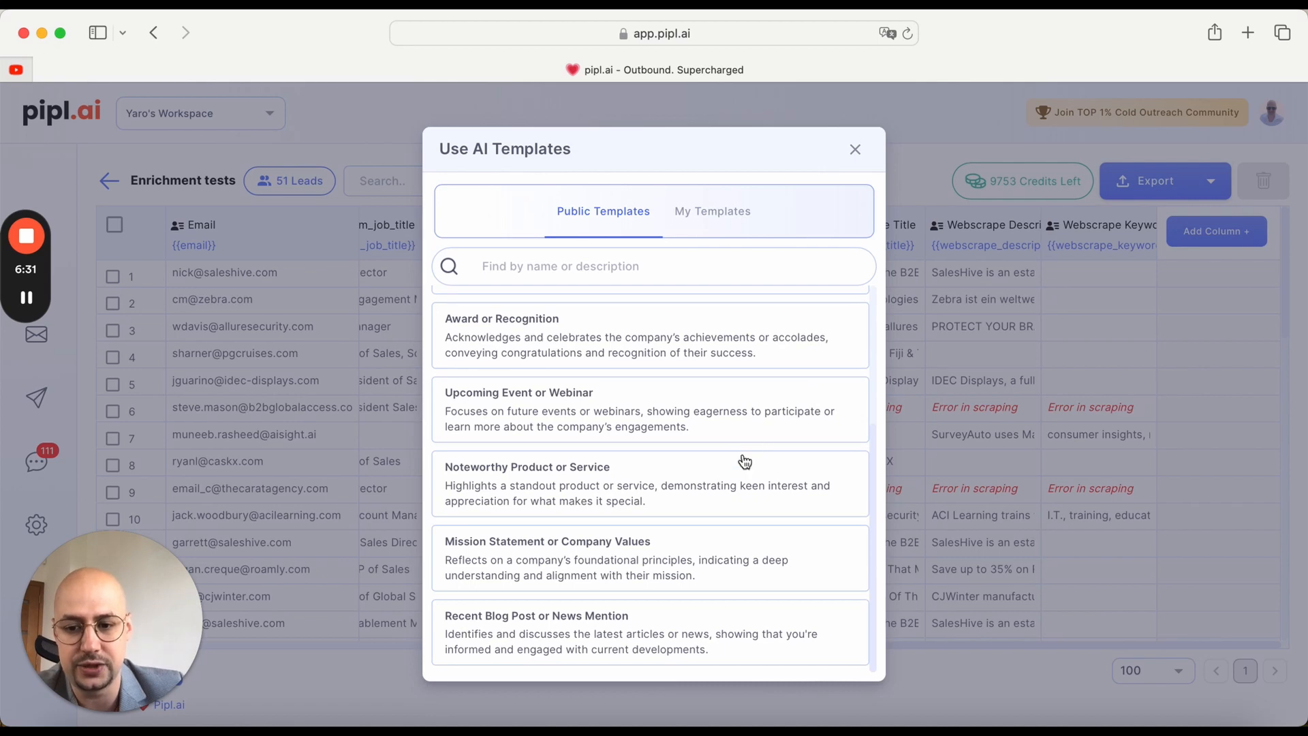
scroll(686, 597, up, 5)
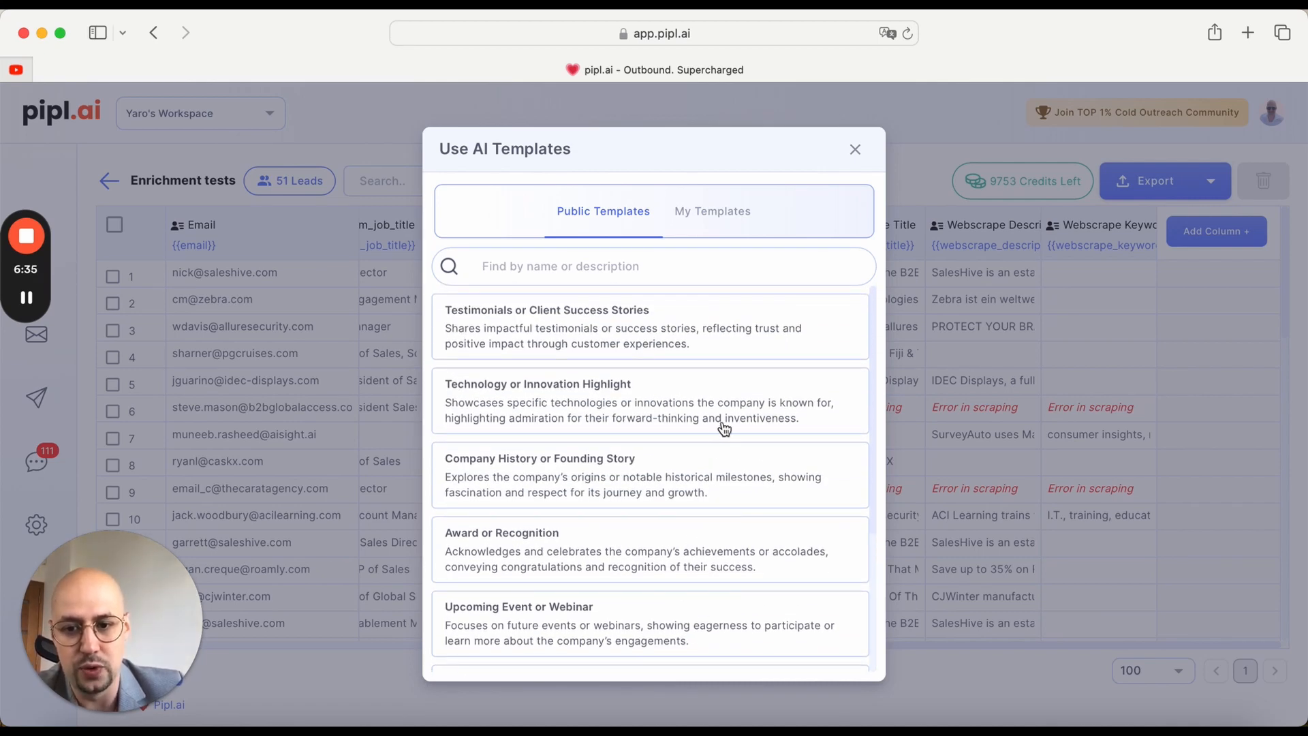
scroll(748, 364, down, 5)
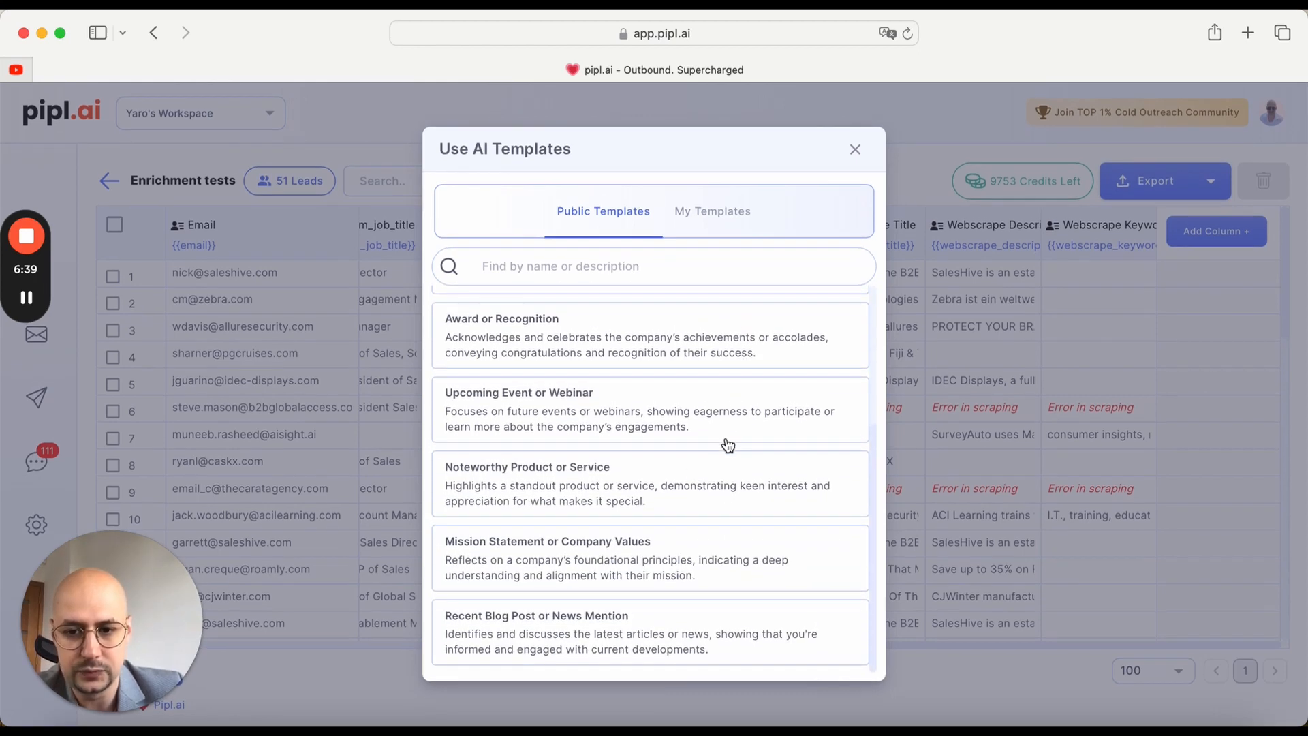
click(662, 485)
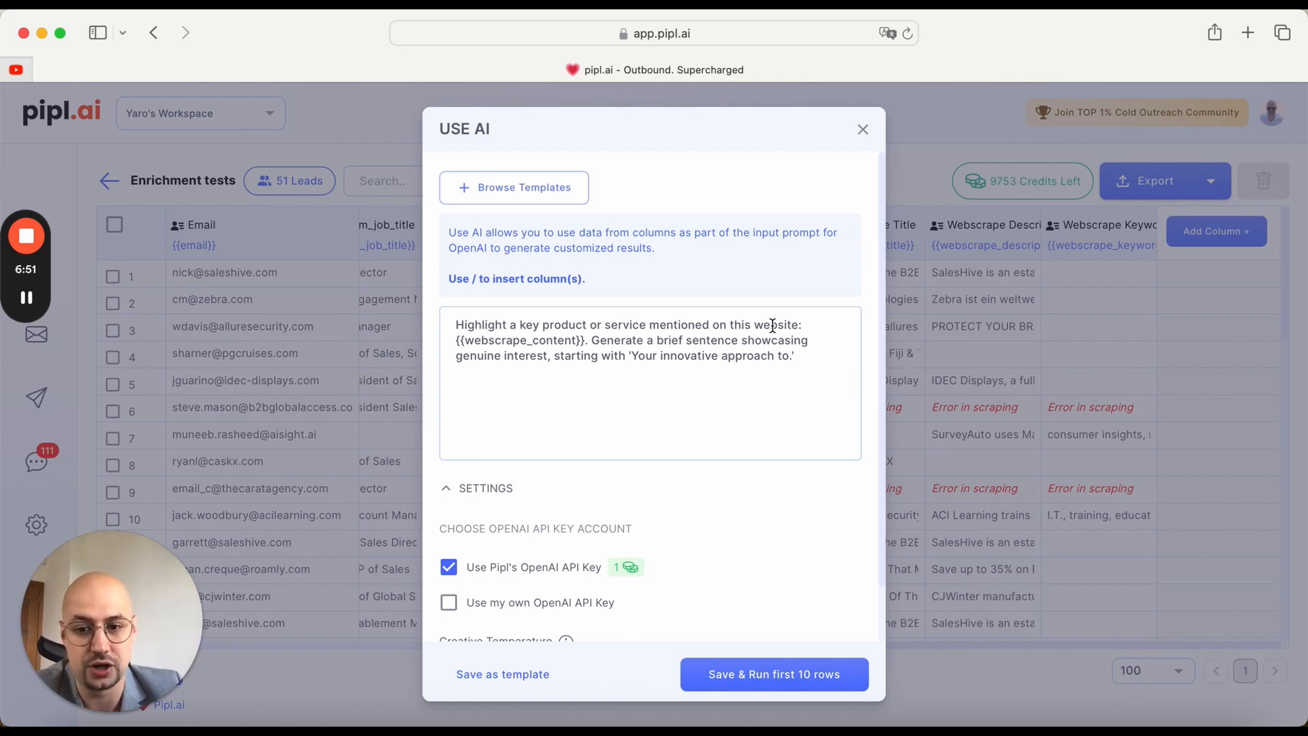
Step: Replace the website content placeholder in the prompt by inserting the webscrape_content column
drag(584, 341, 440, 339)
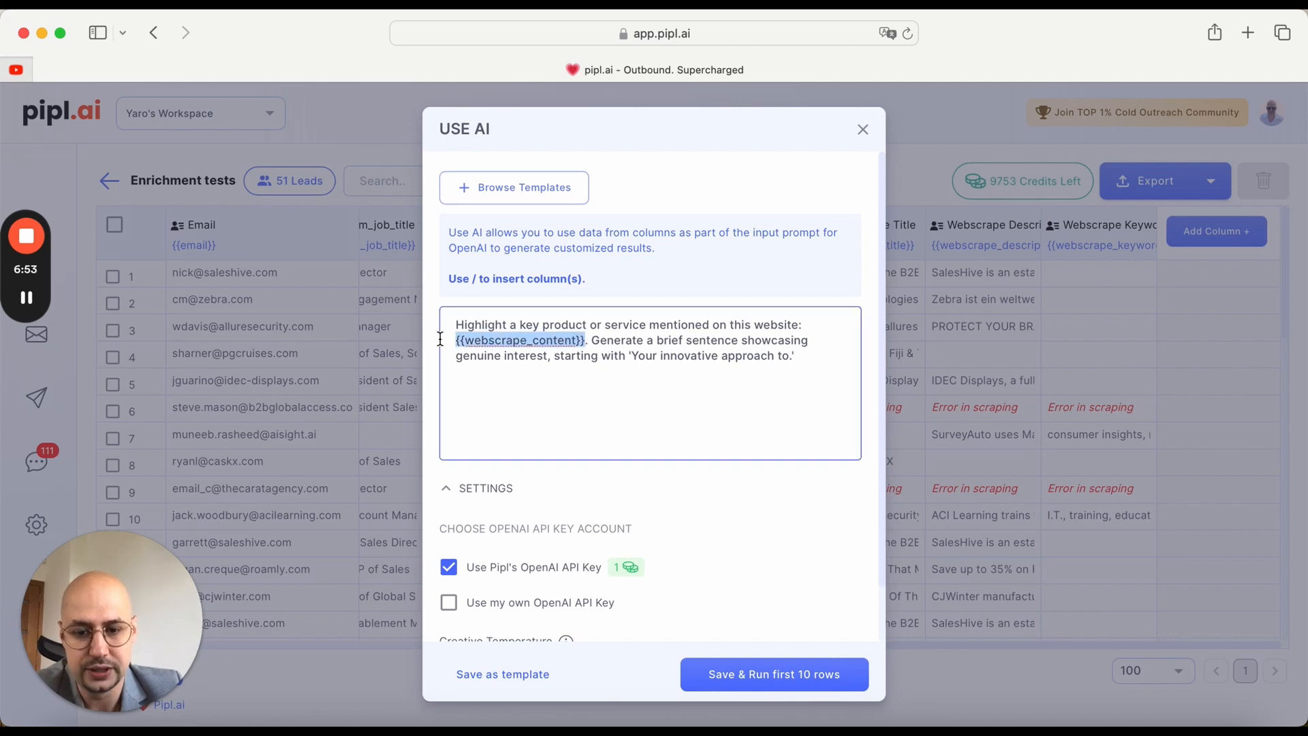
key(BackSpace)
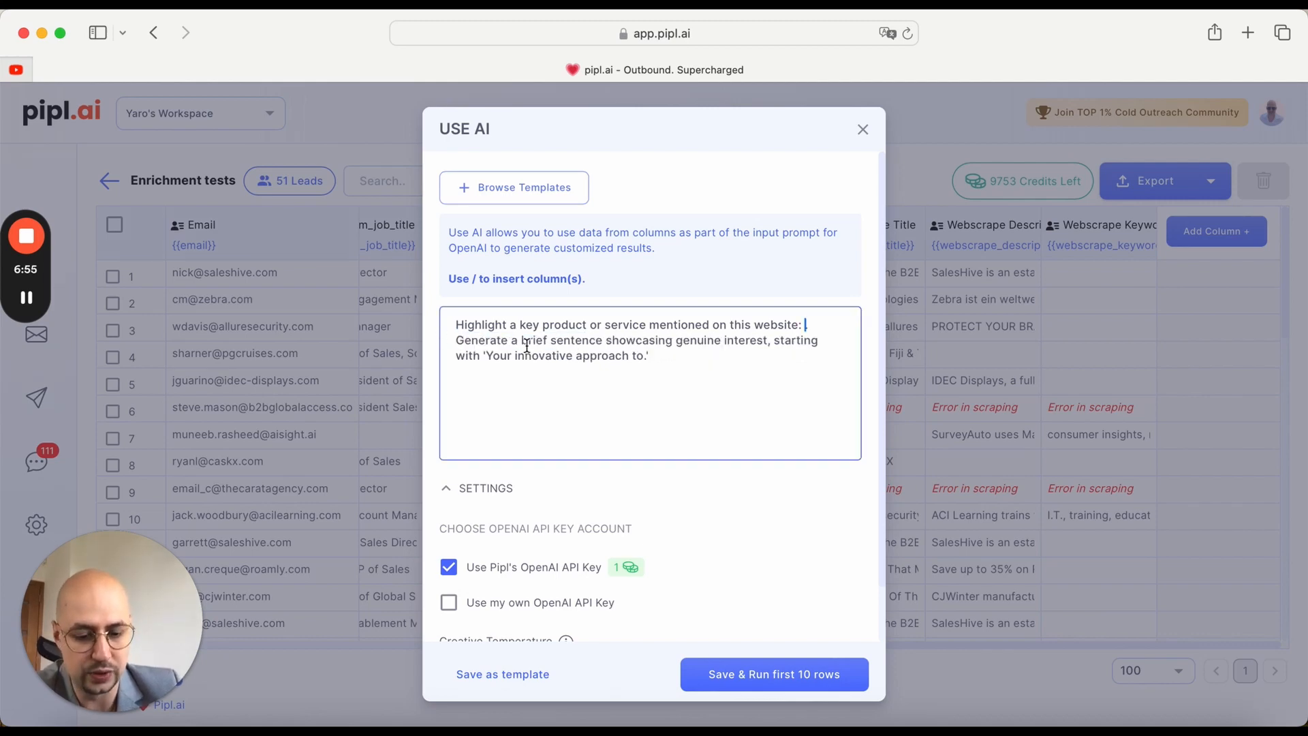
text(/)
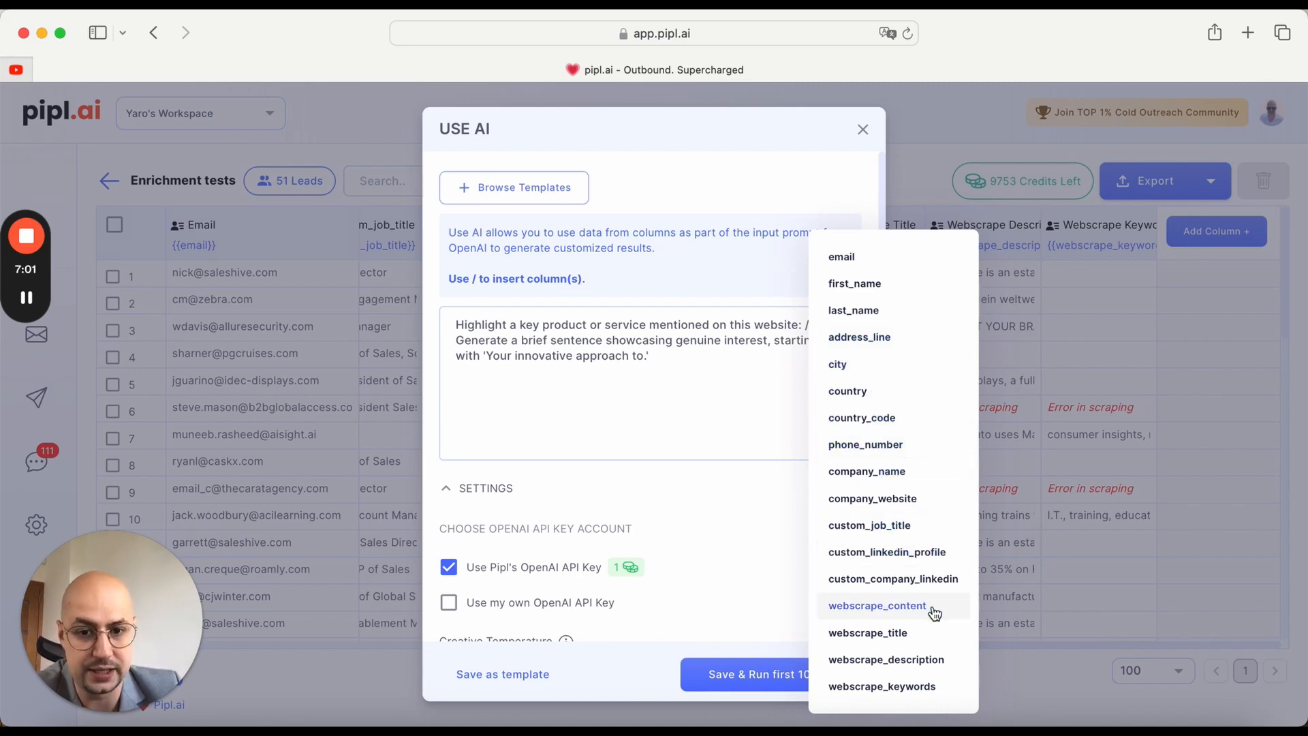
click(935, 613)
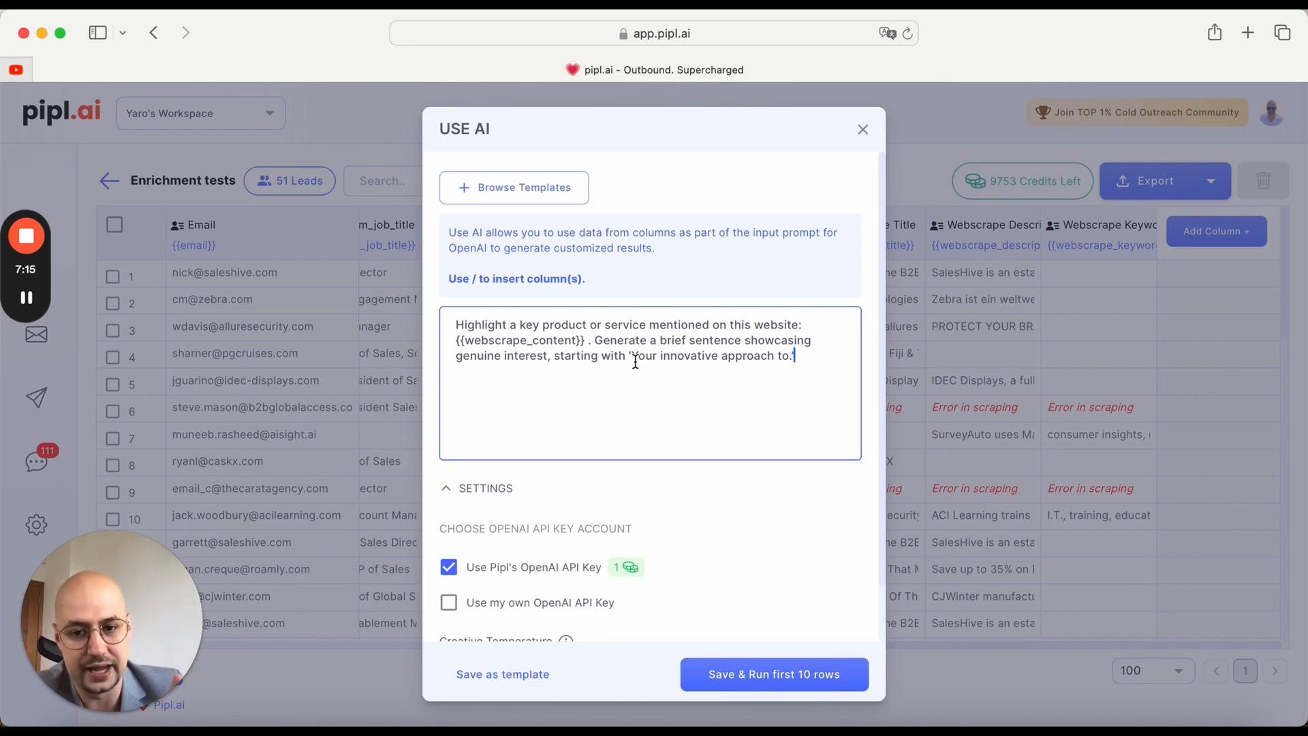
Step: Replace the starting phrase at the end of the prompt with "I recently browsed through your website and"
drag(635, 359, 779, 366)
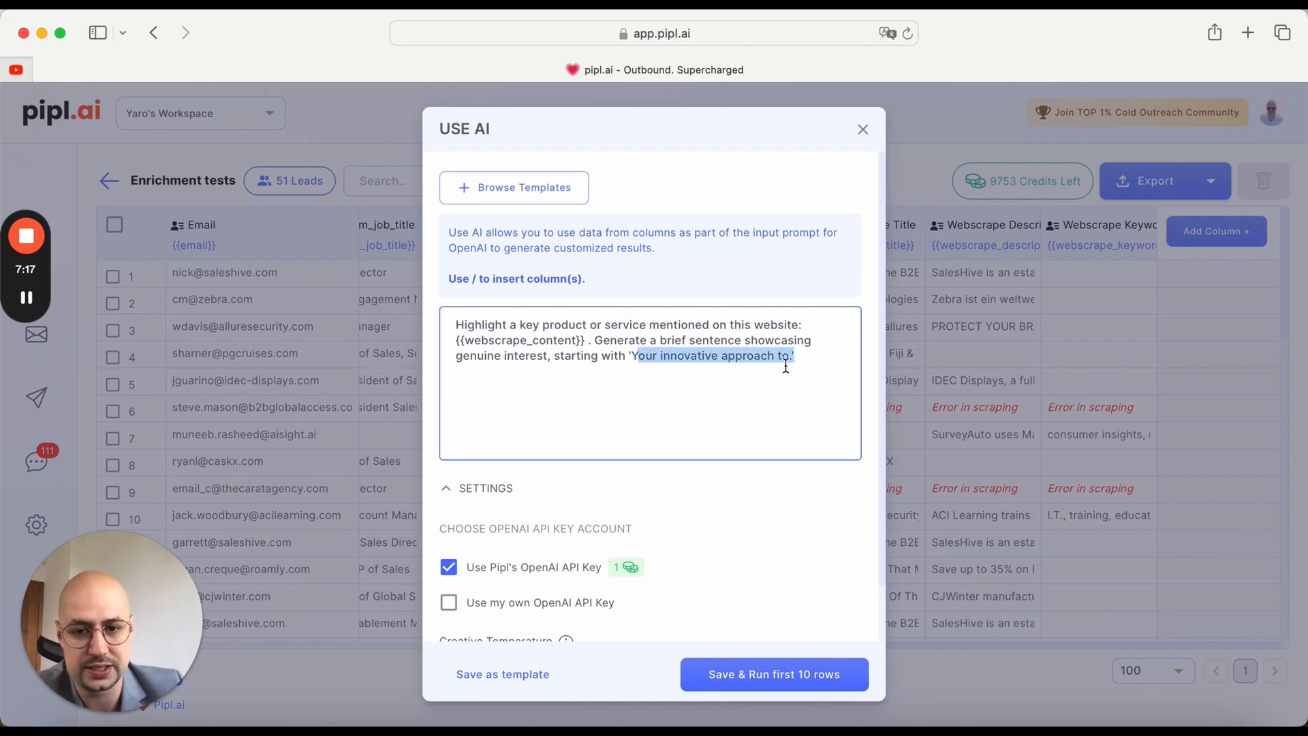
click(807, 359)
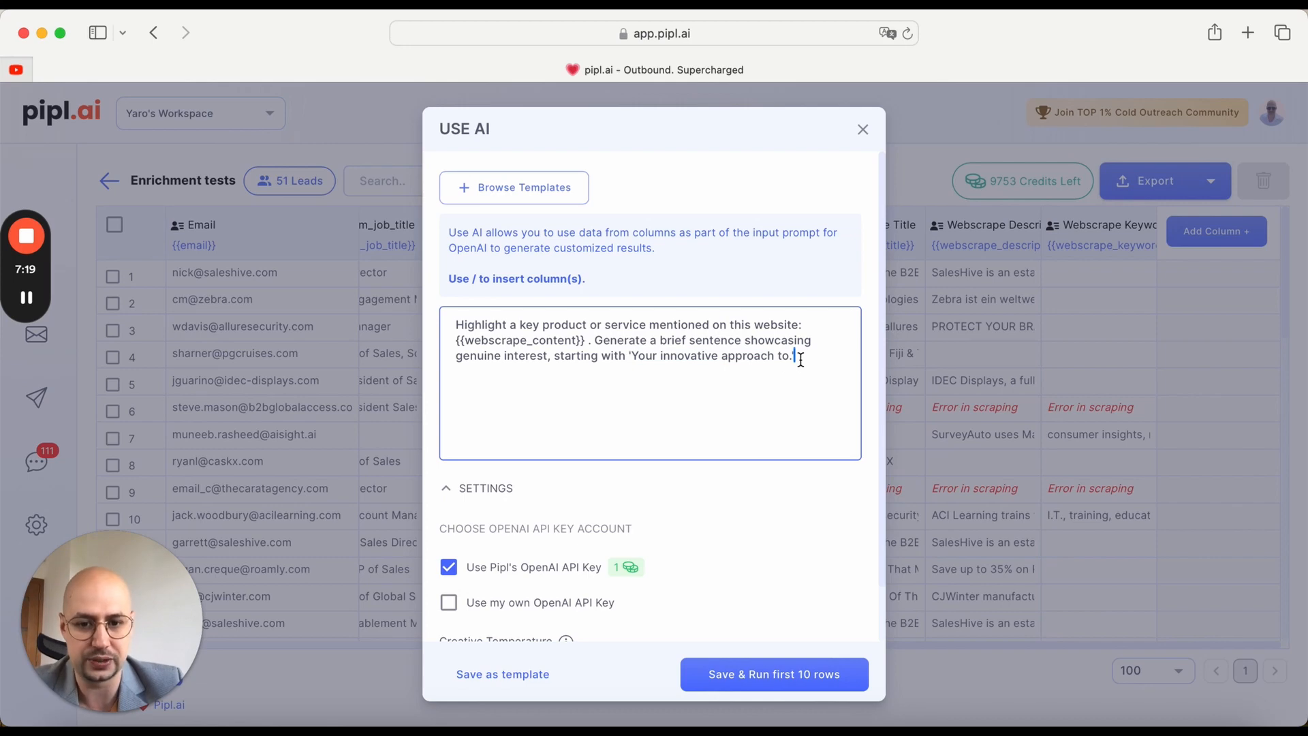
drag(801, 360, 635, 359)
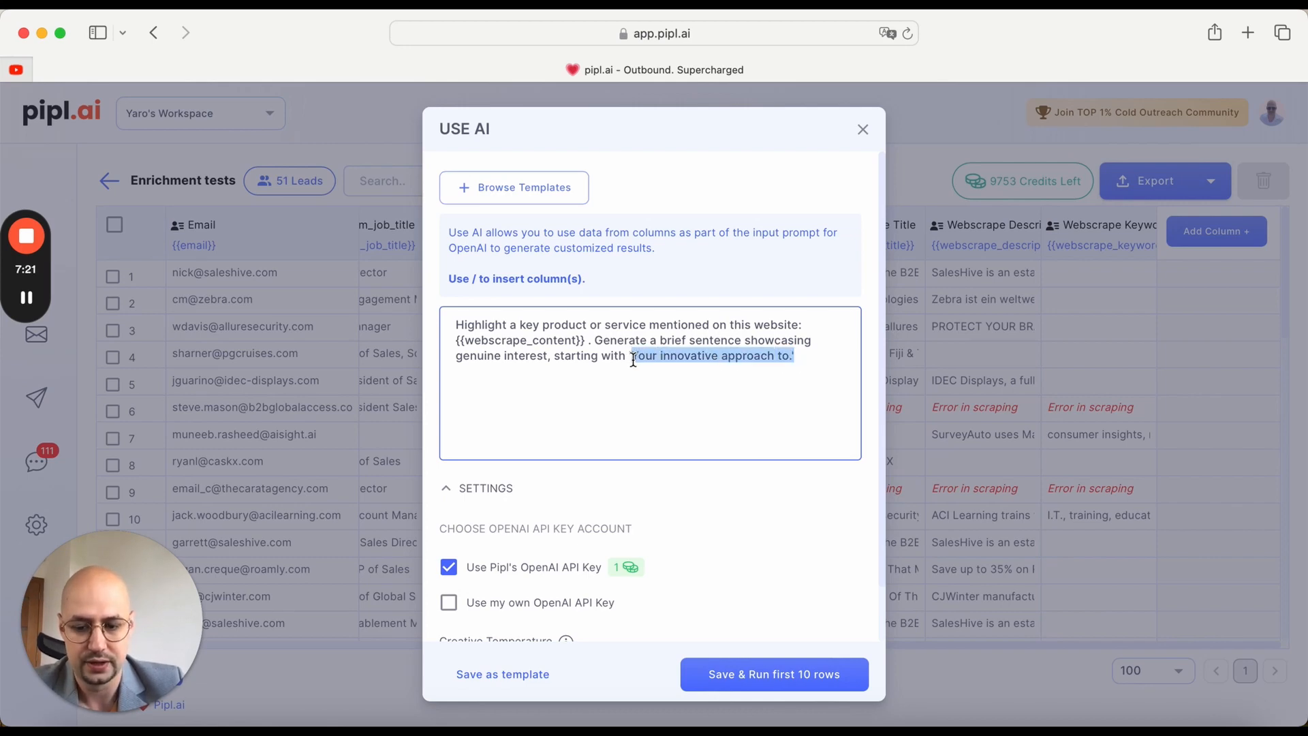
text(I re)
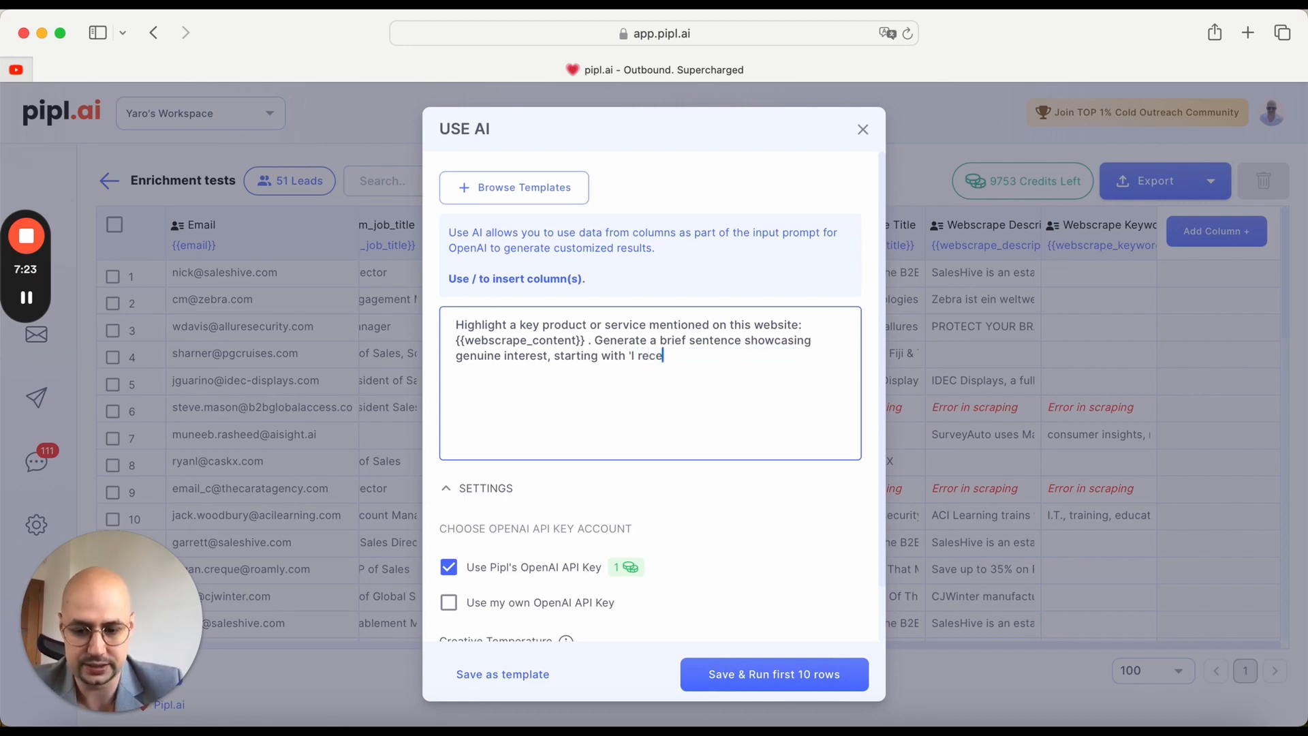
text(cently br)
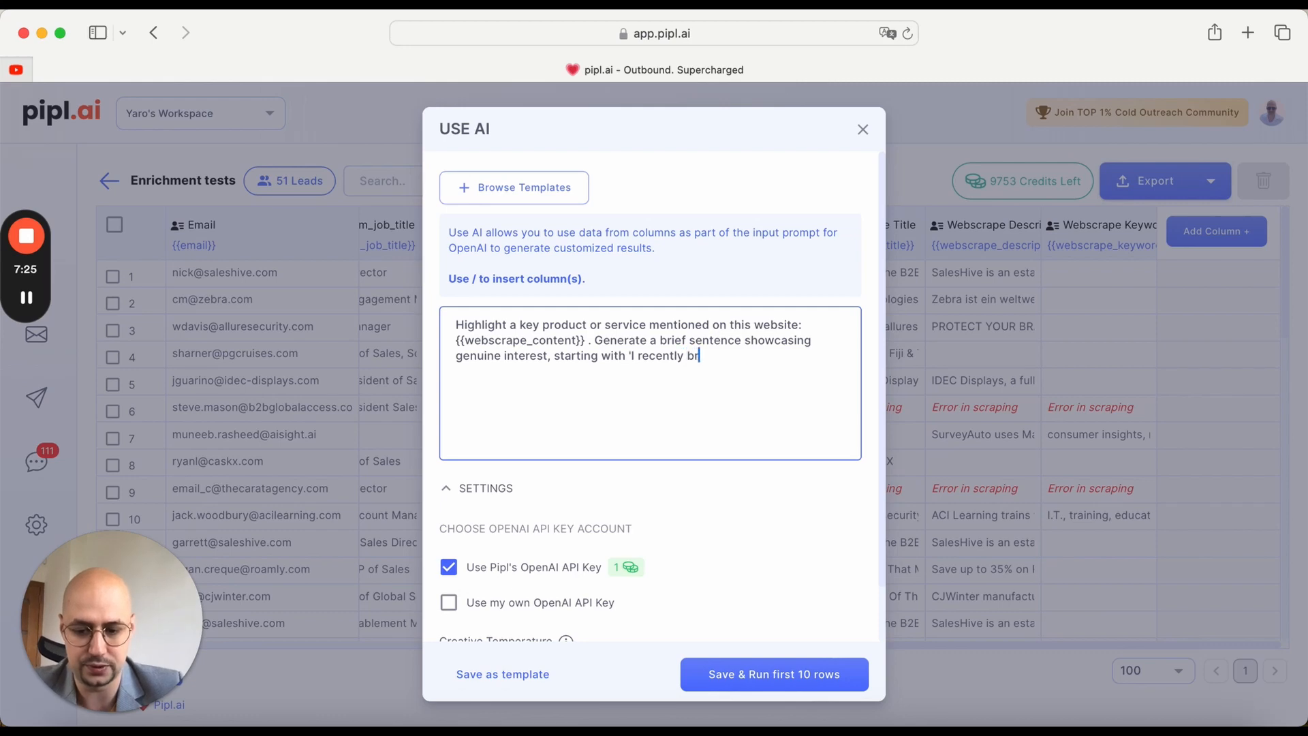
text(owsed thr)
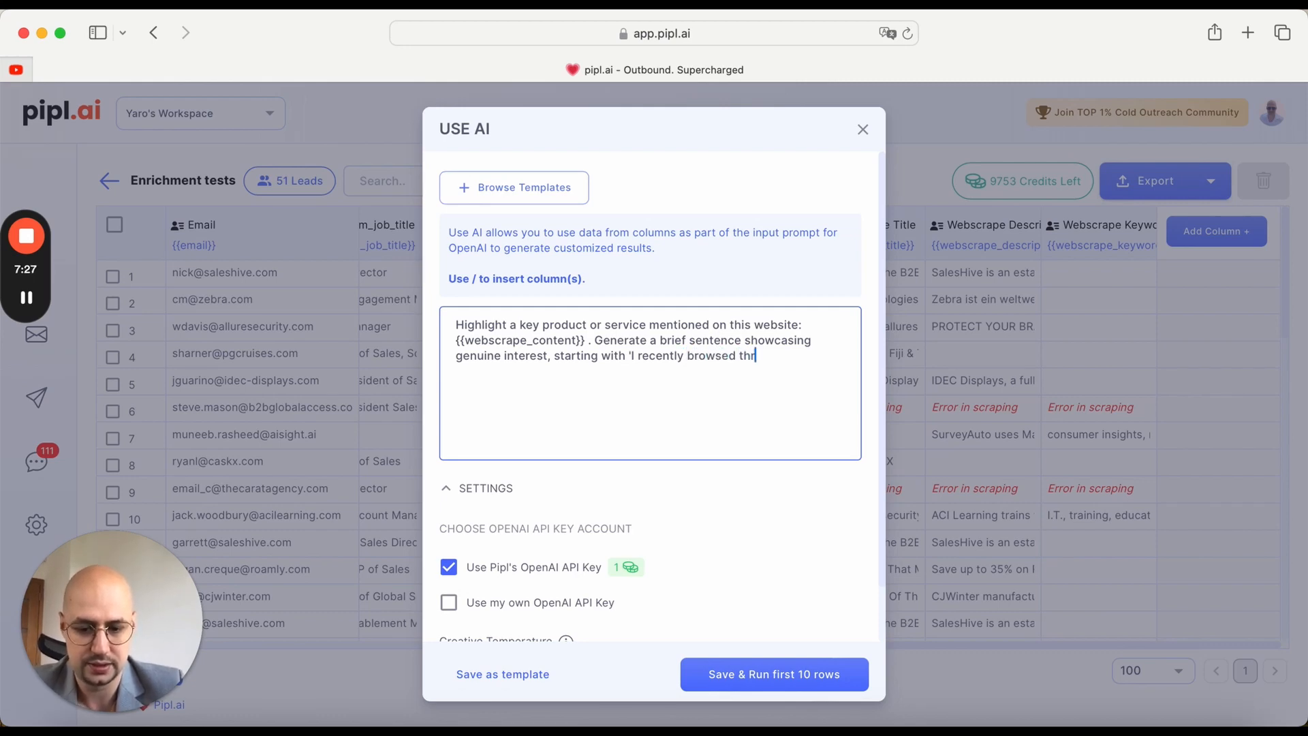
text(ough you)
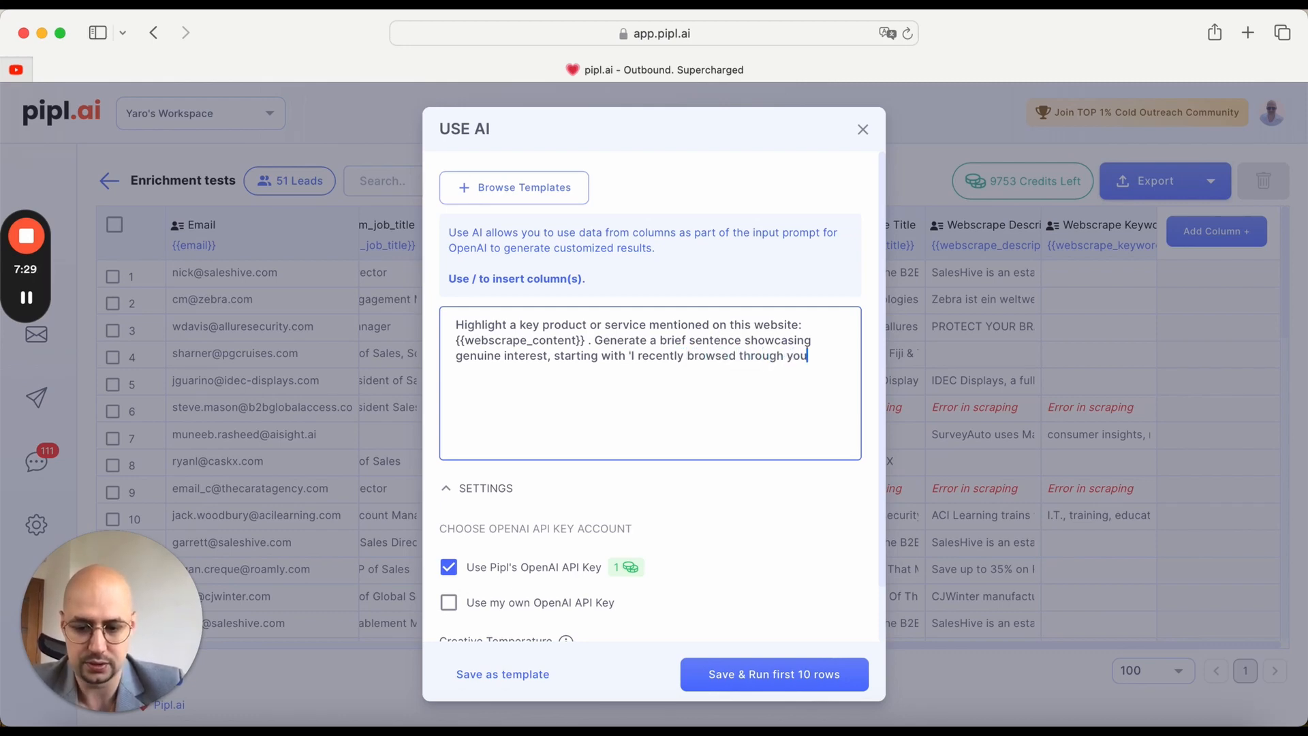
text(r website )
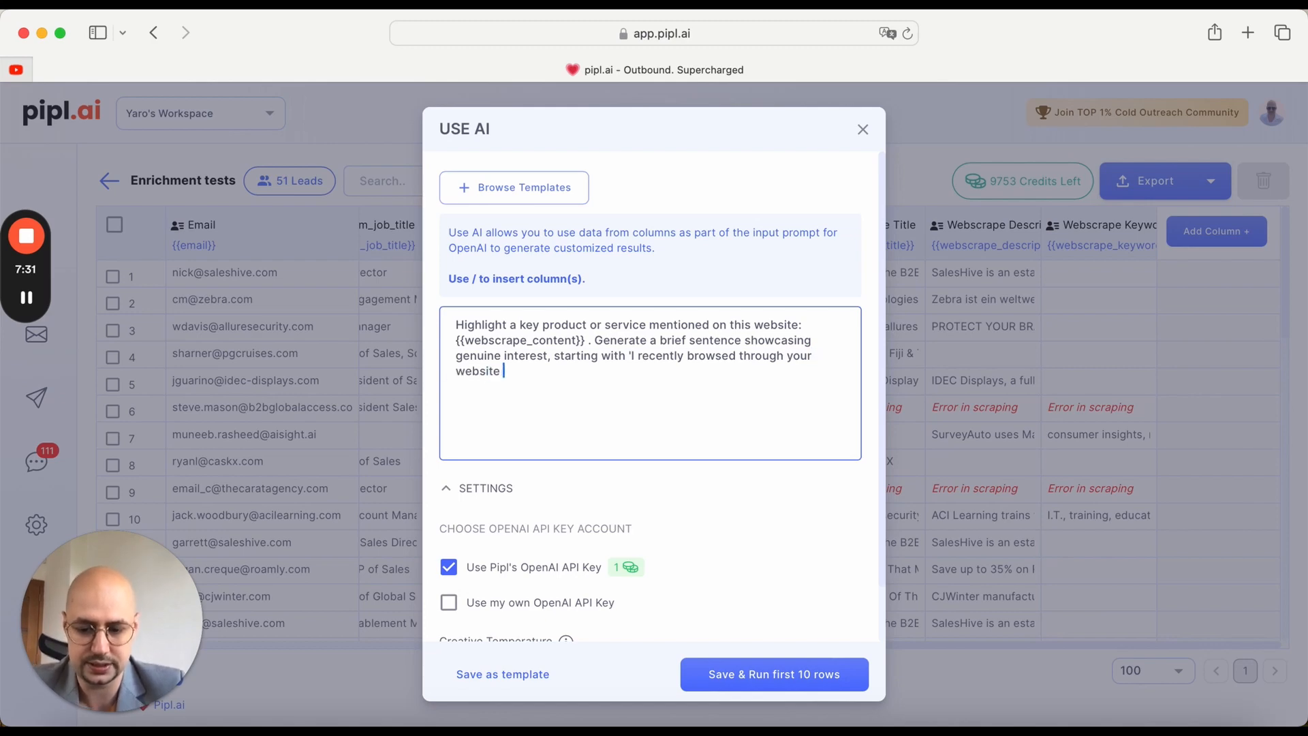
text(and n)
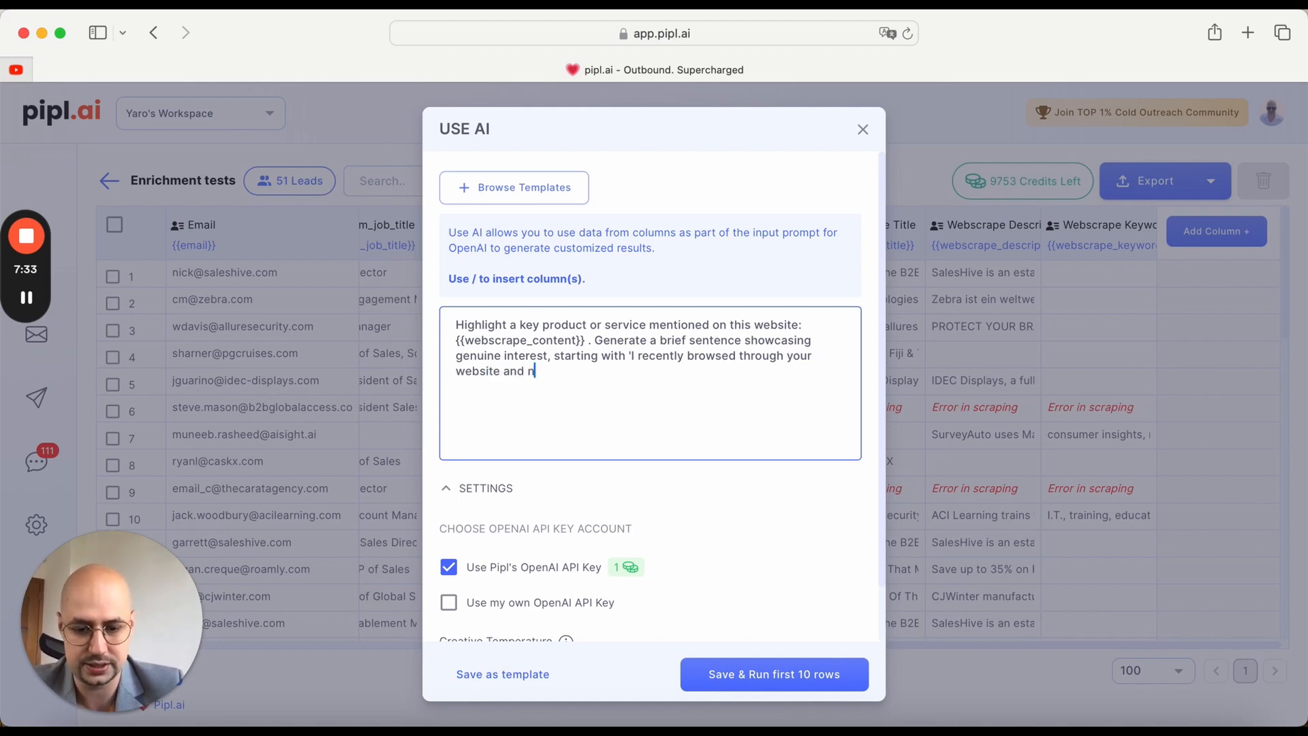
text(ot)
Step: Change the single quotation mark before "I recently" in the prompt to a double quotation mark
click(634, 359)
text(iced)
key(BackSpace)
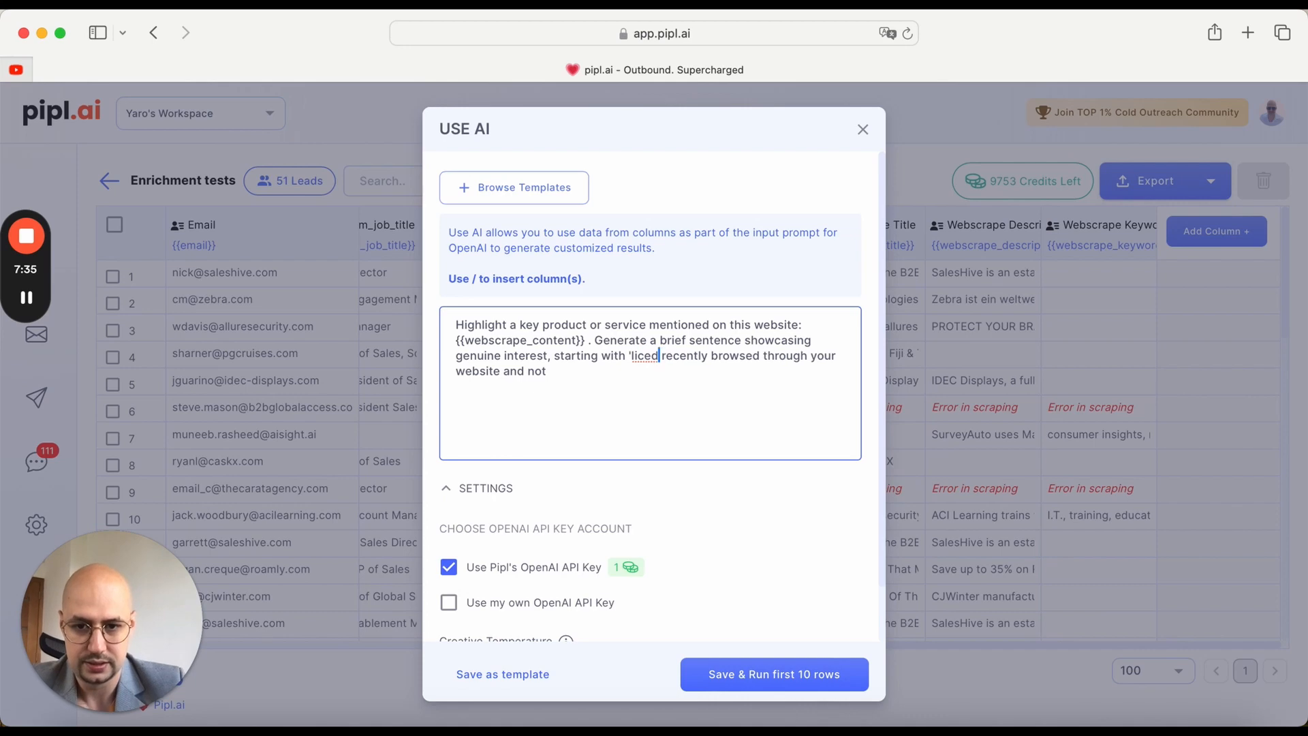
key(BackSpace)
key(BackSpace)
key(BackSpace)
key(BackSpace)
key(BackSpace)
key(BackSpace)
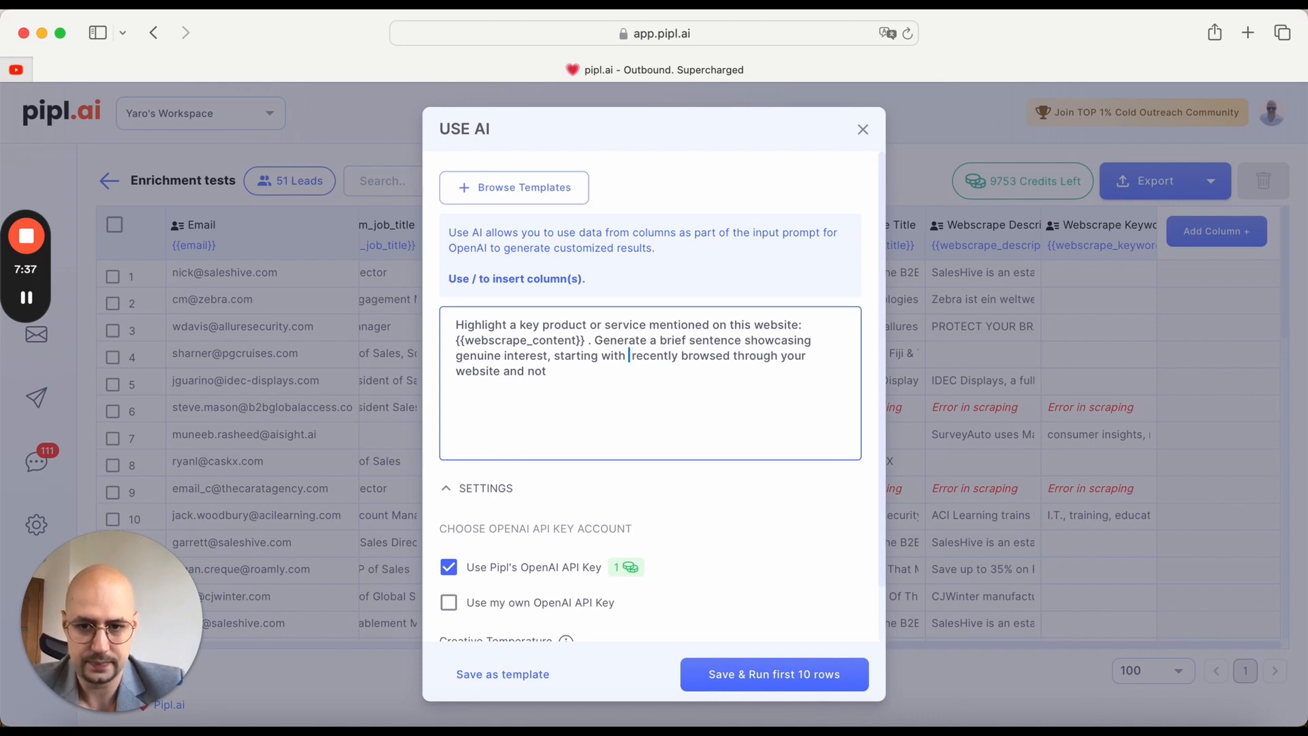
text(I )
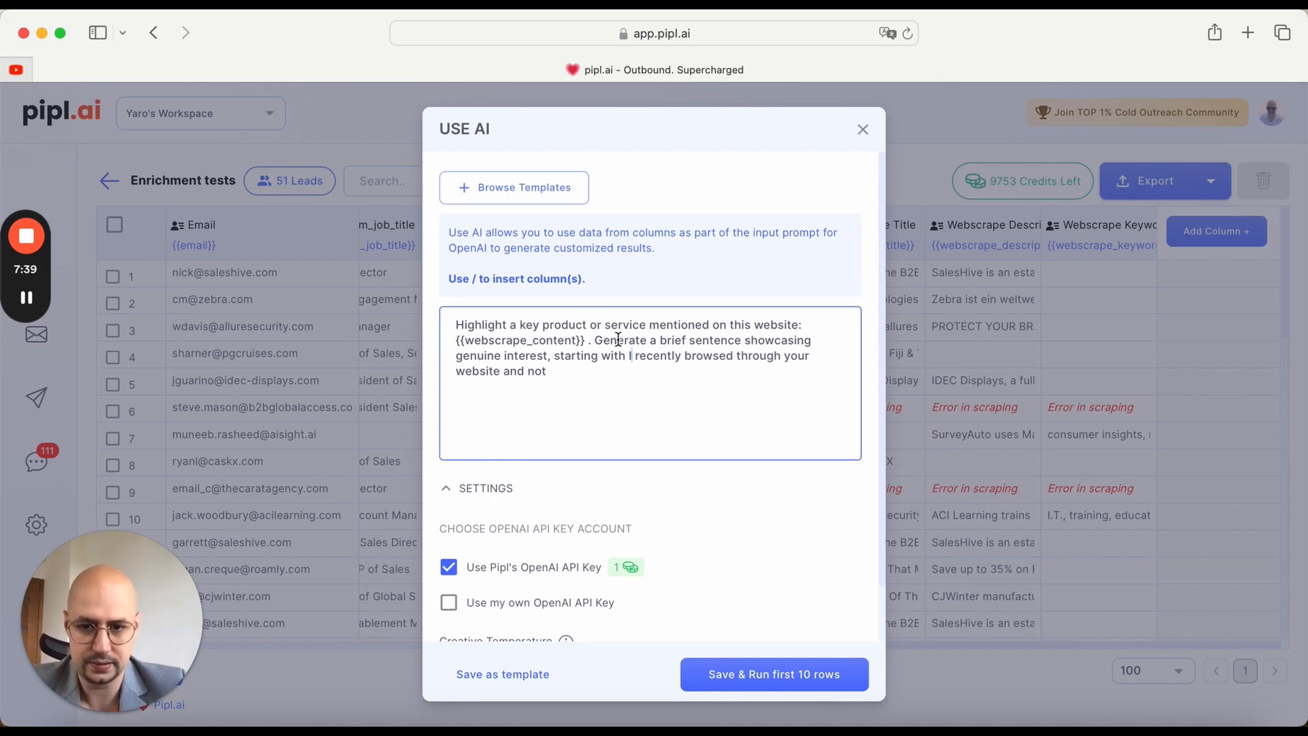
text(")
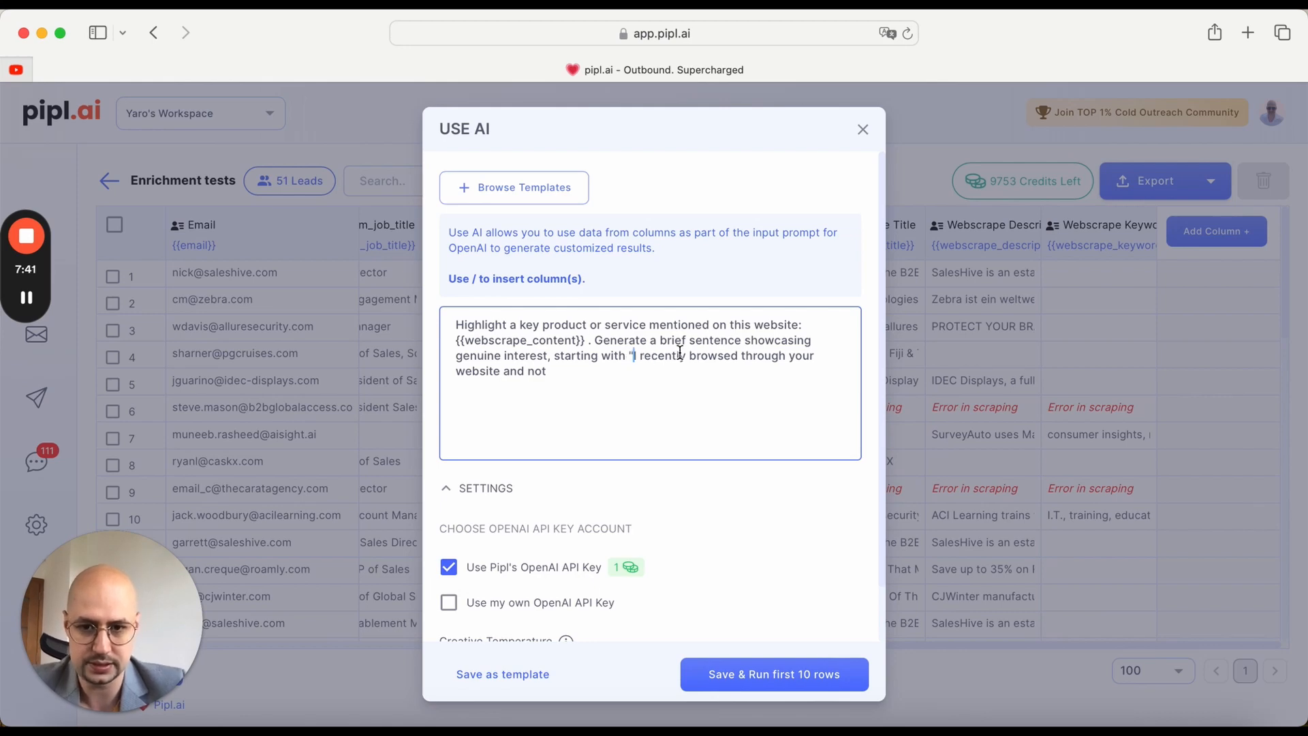
Step: Complete the prompt's starting phrase with "noticed that" and a closing double quotation mark, followed by empty lines
click(558, 372)
key(BackSpace)
key(BackSpace)
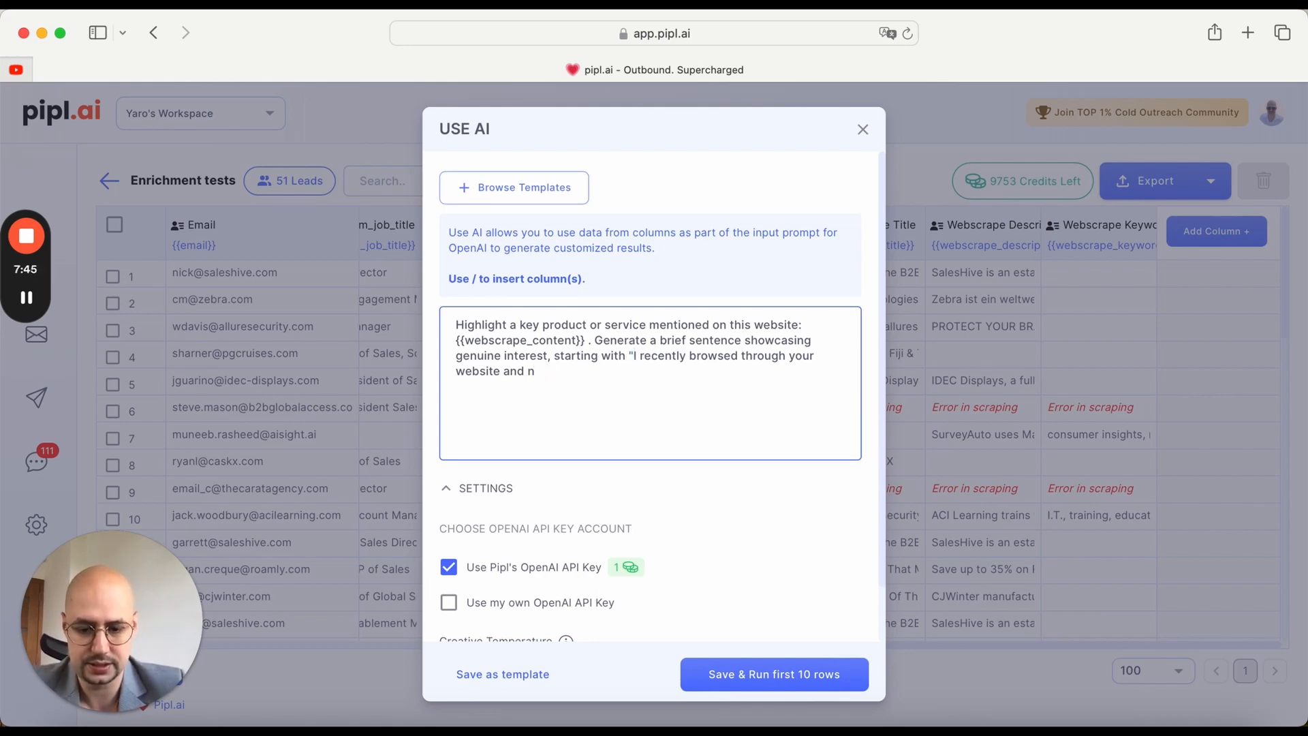
text(otice)
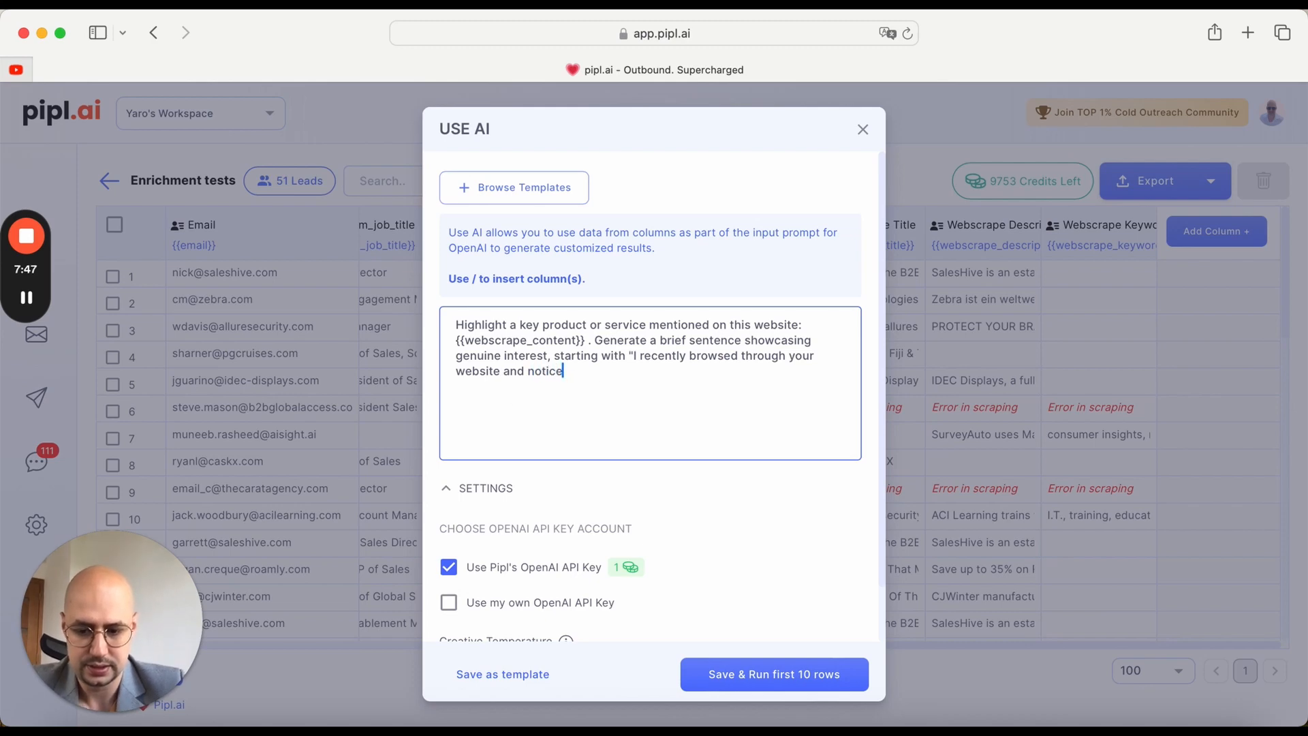
text(d that")
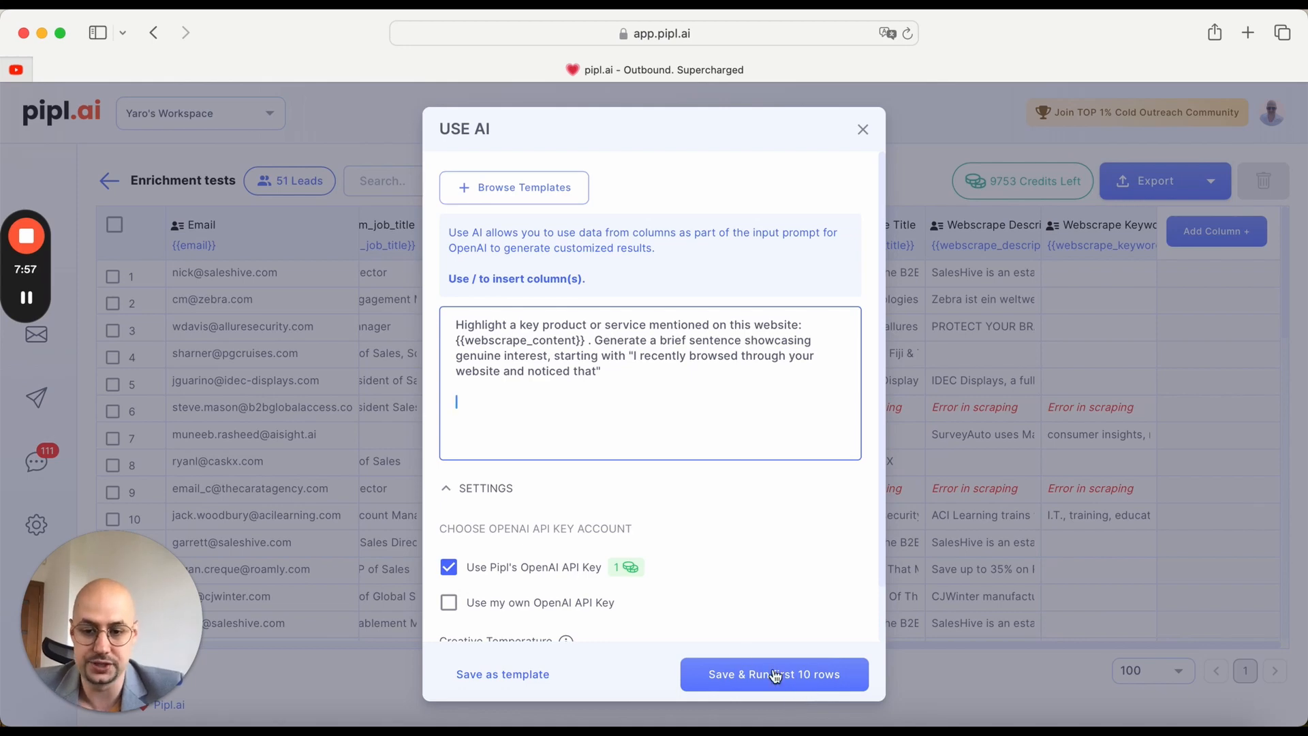
Step: Try switching the Use AI column to your own OpenAI API key and open its list of accounts
scroll(680, 587, down, 2)
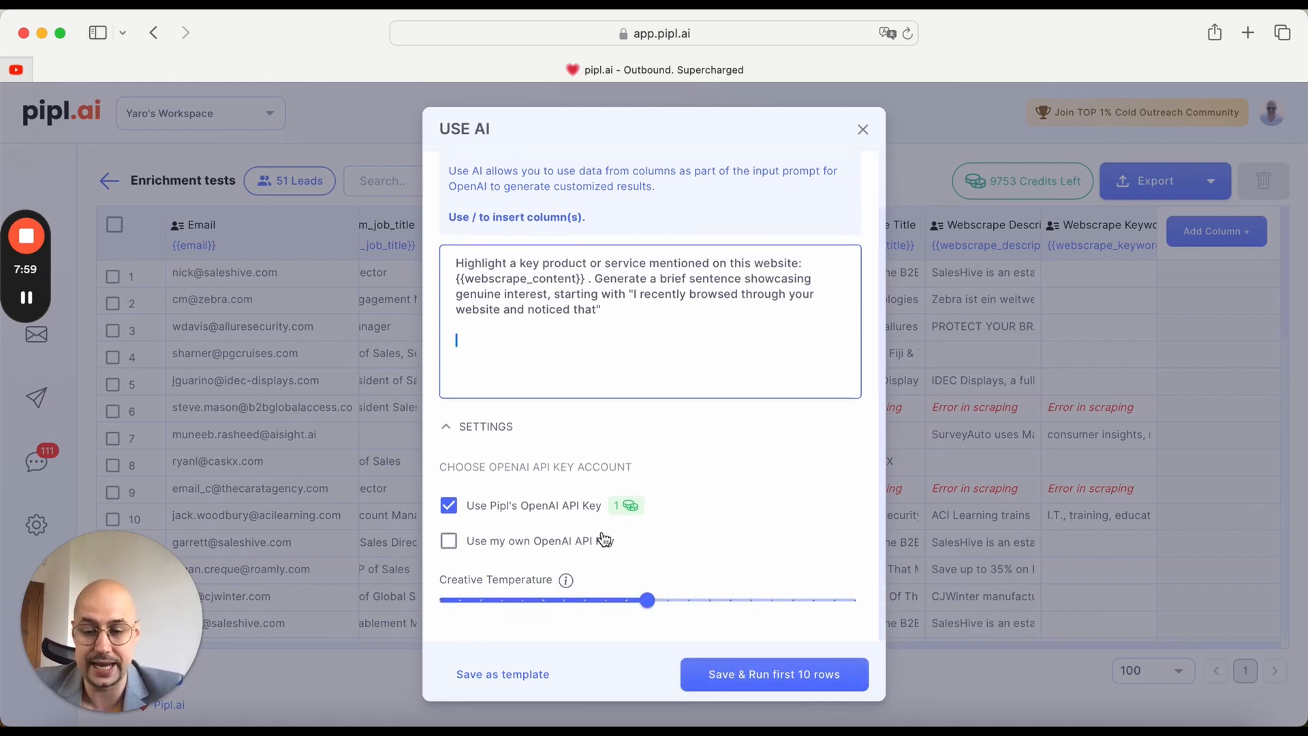
mouse_move(650, 602)
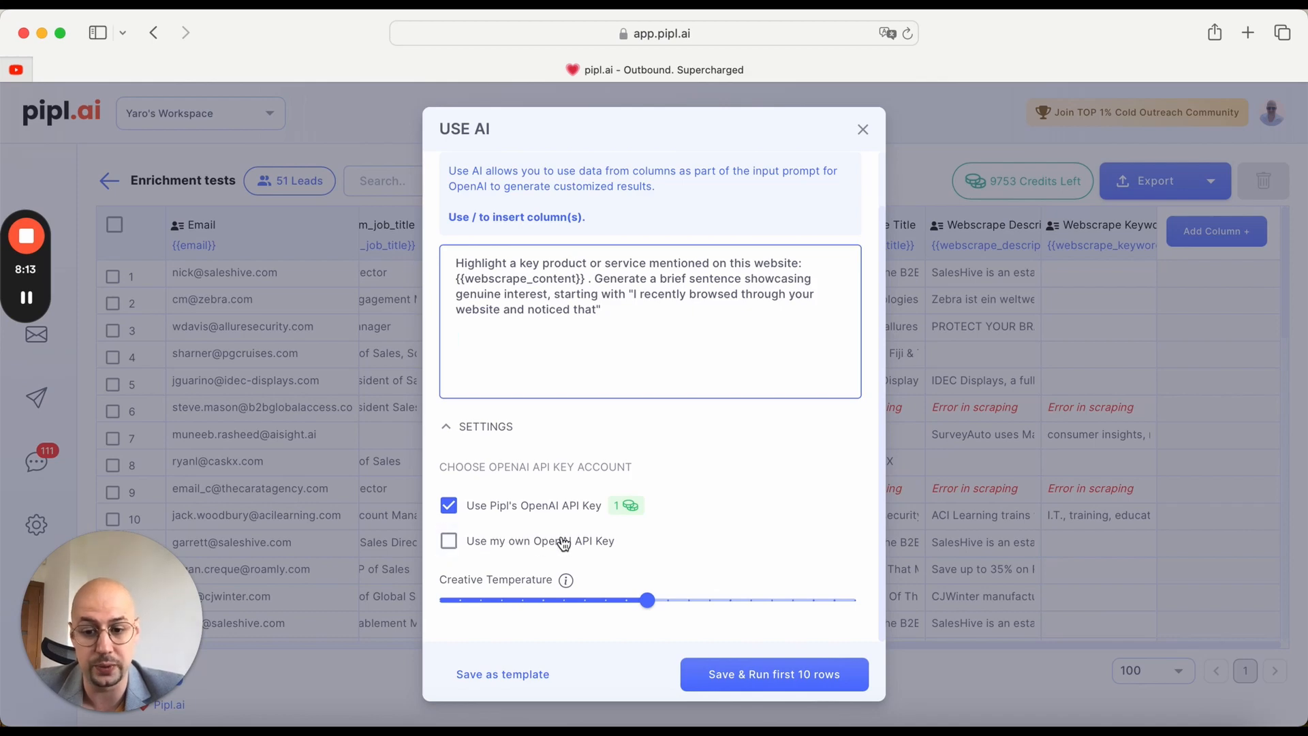
click(449, 543)
click(549, 574)
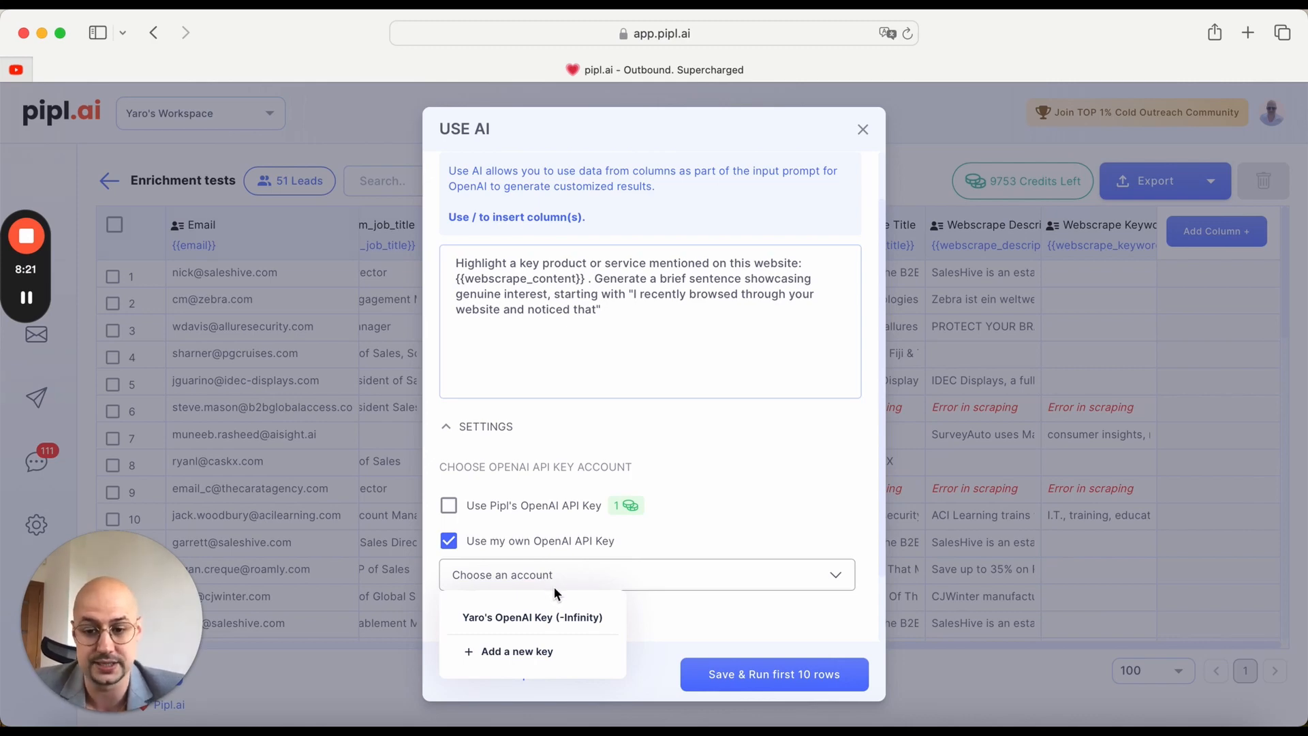
Step: Select Pipl's OpenAI API key for the Use AI column, then save it and run the first 10 rows
click(477, 507)
click(477, 508)
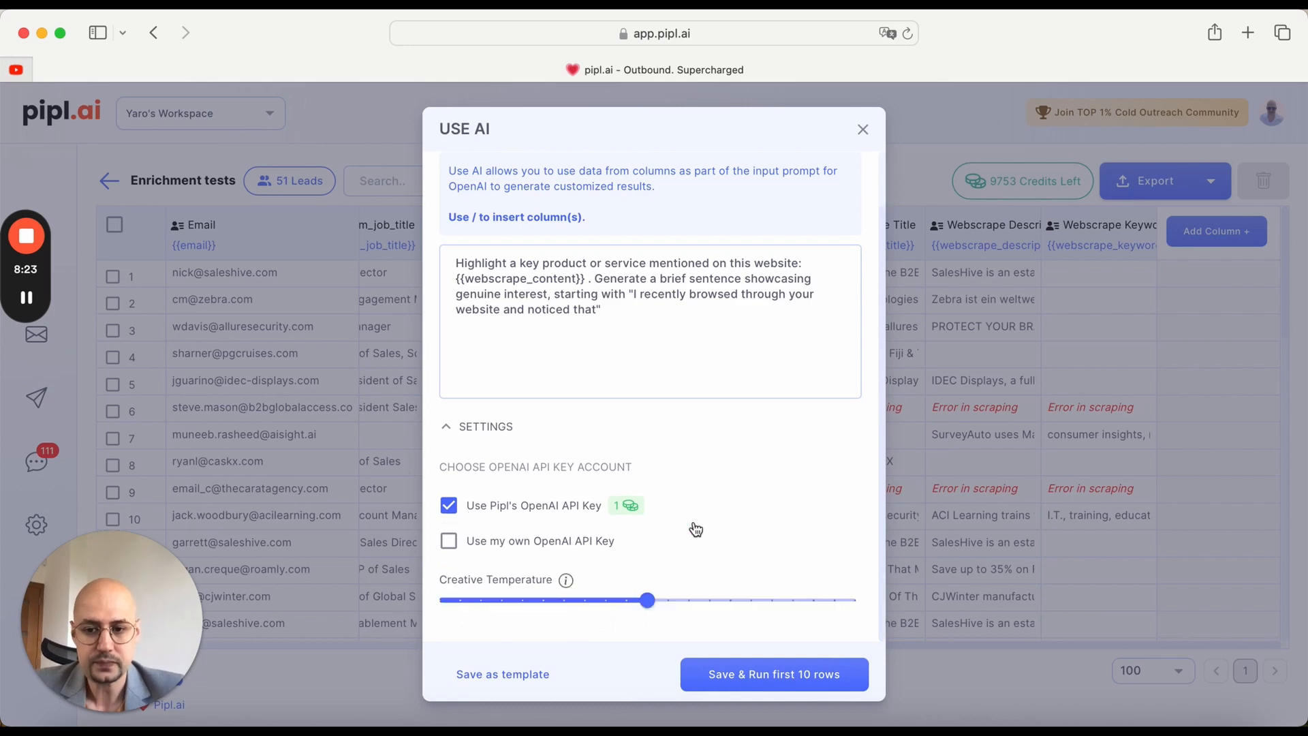
click(783, 679)
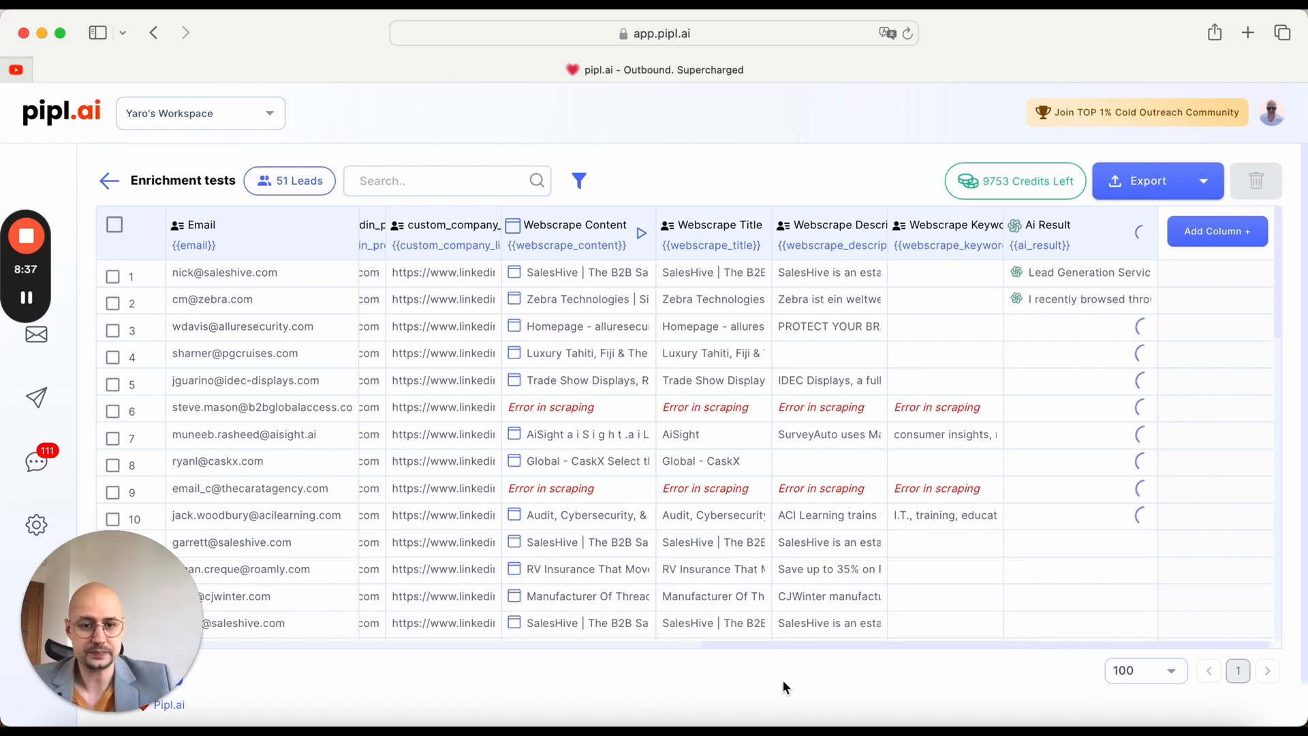
Step: Read the full AI Result text generated for the lead in row 2 and close the cell details
mouse_move(1117, 300)
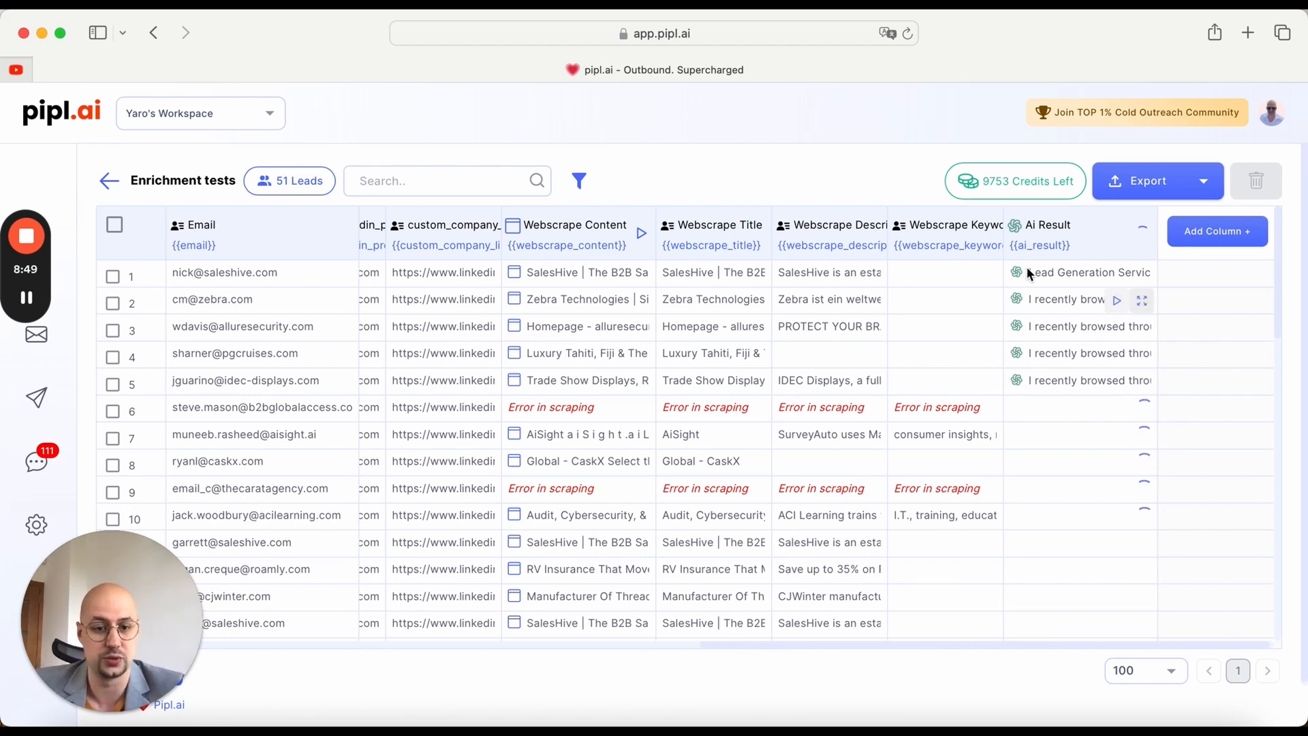
click(1143, 302)
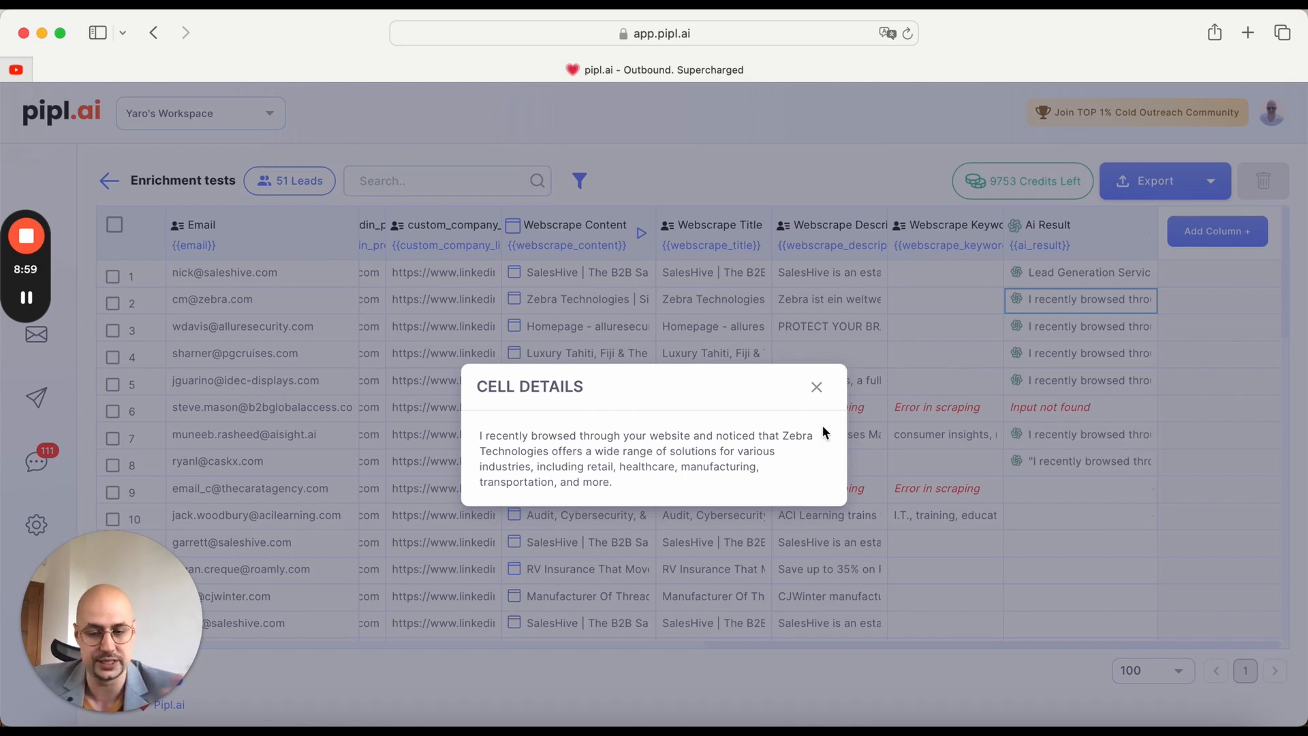
click(814, 390)
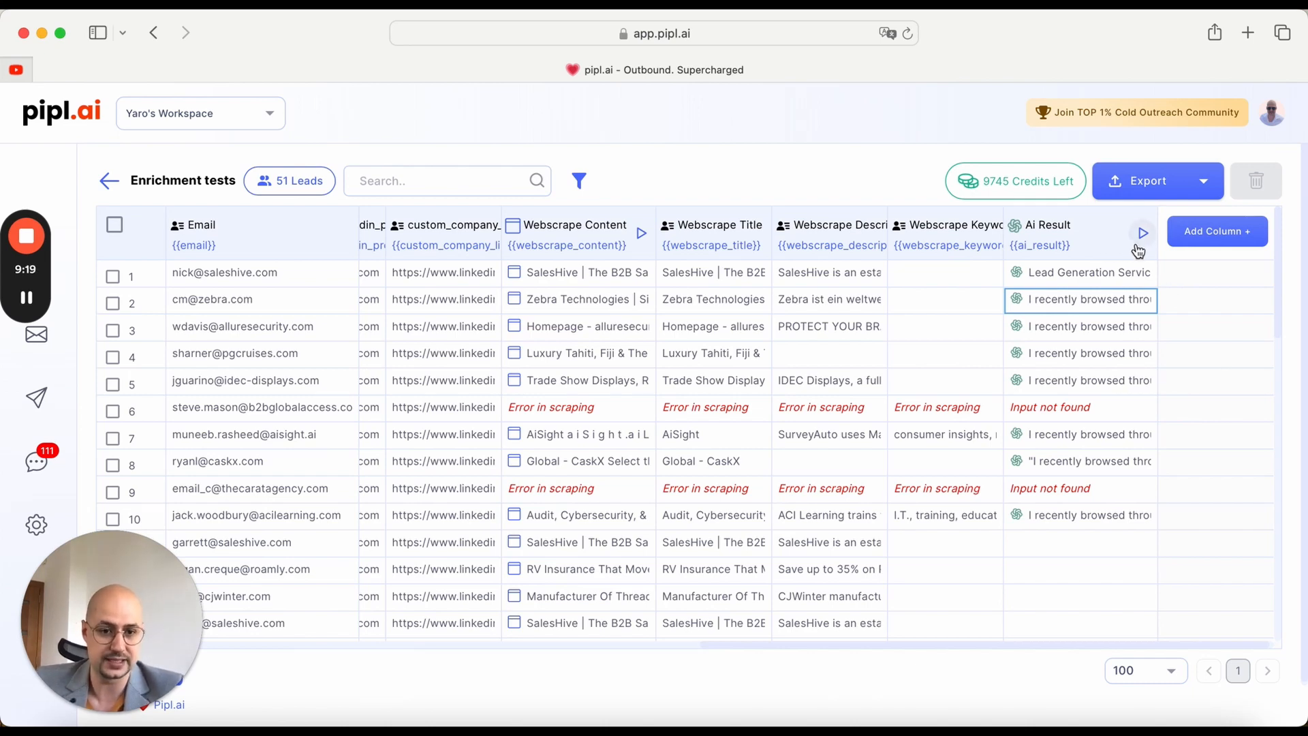
Step: Run the AI Result column on all rows that haven't run and check the remaining rows' progress
scroll(1110, 334, down, 5)
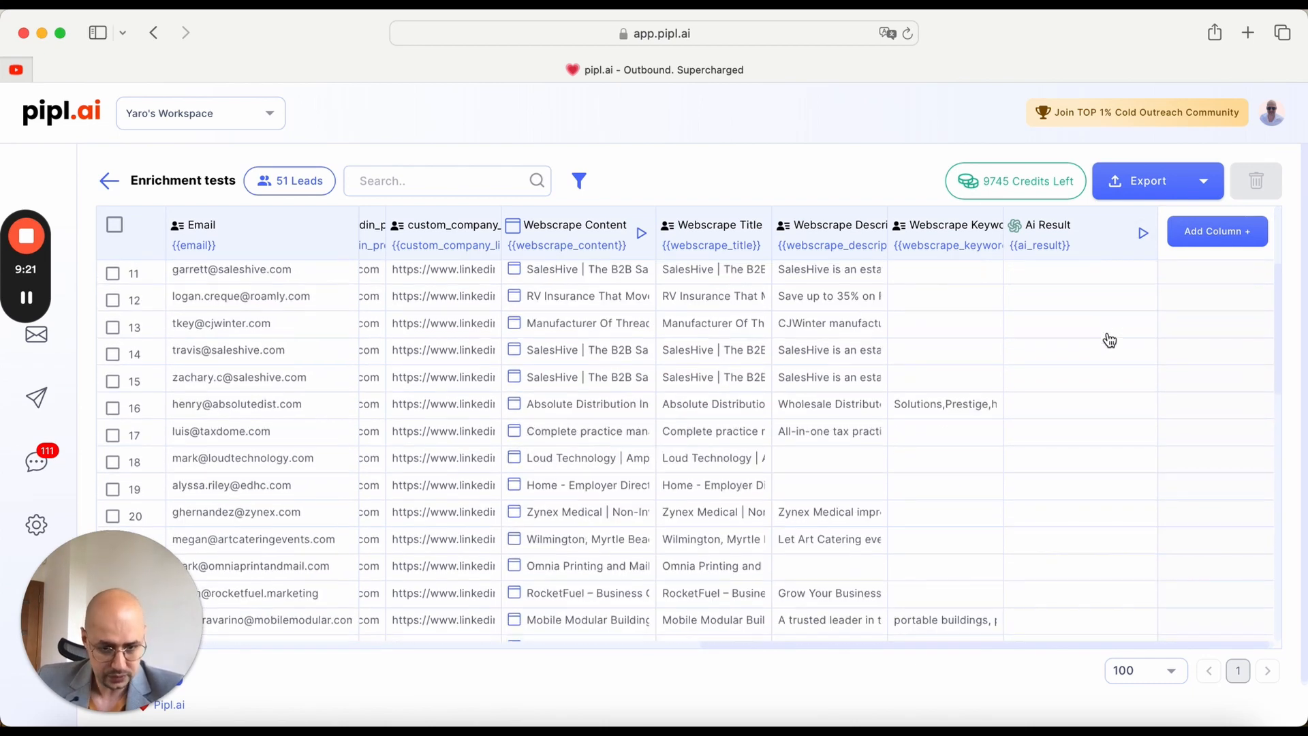
scroll(1109, 339, up, 5)
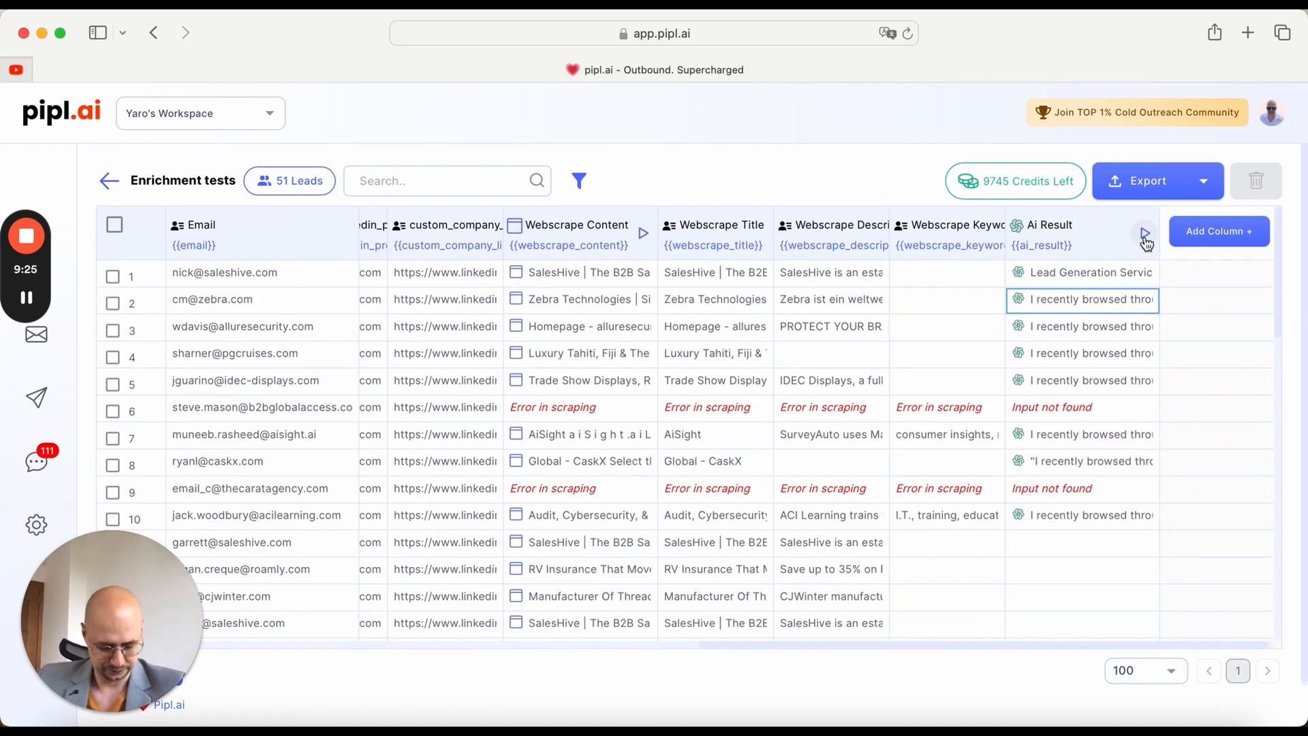
click(1145, 234)
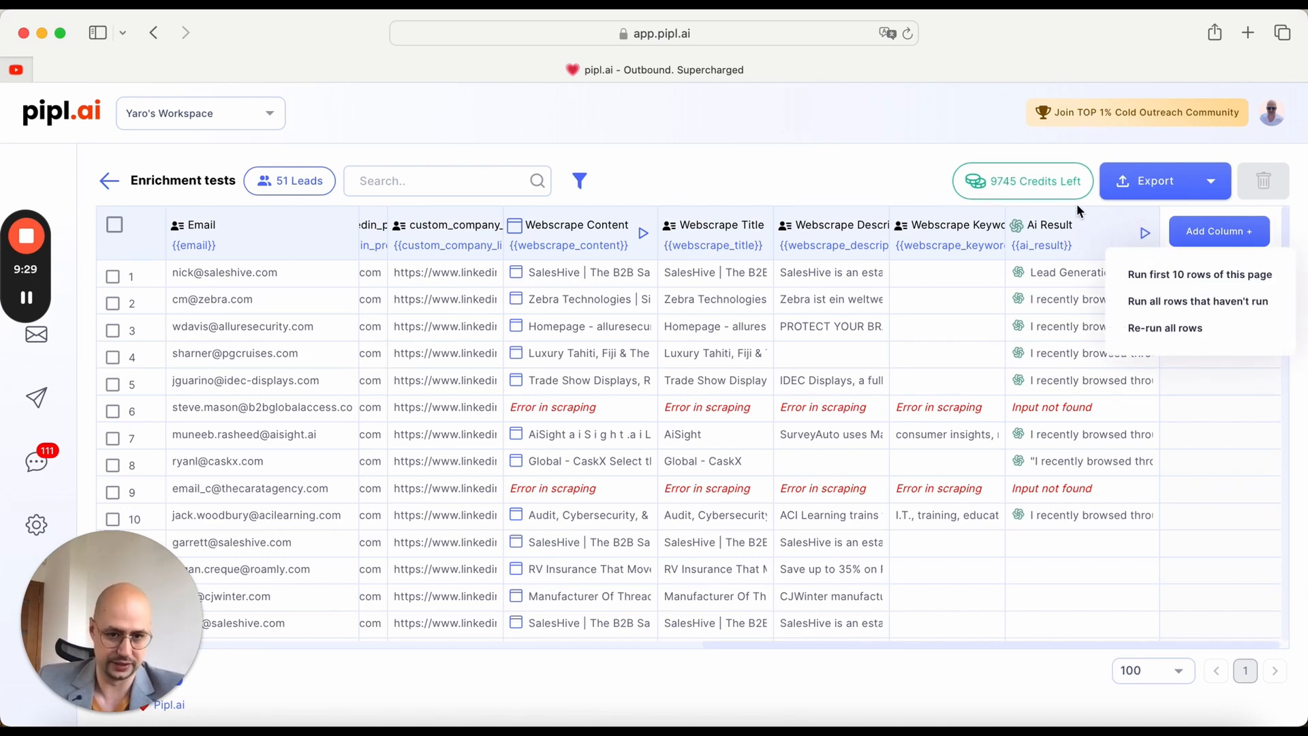
click(1219, 309)
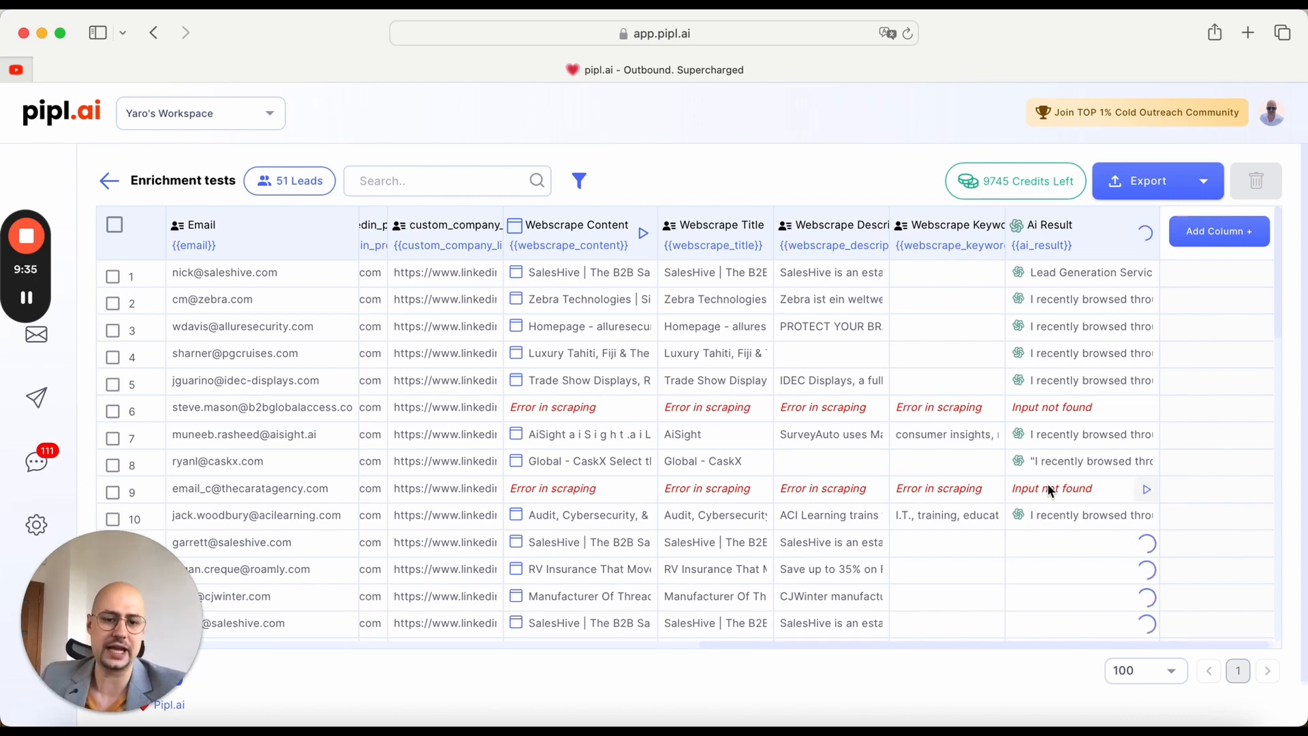
scroll(1096, 460, down, 3)
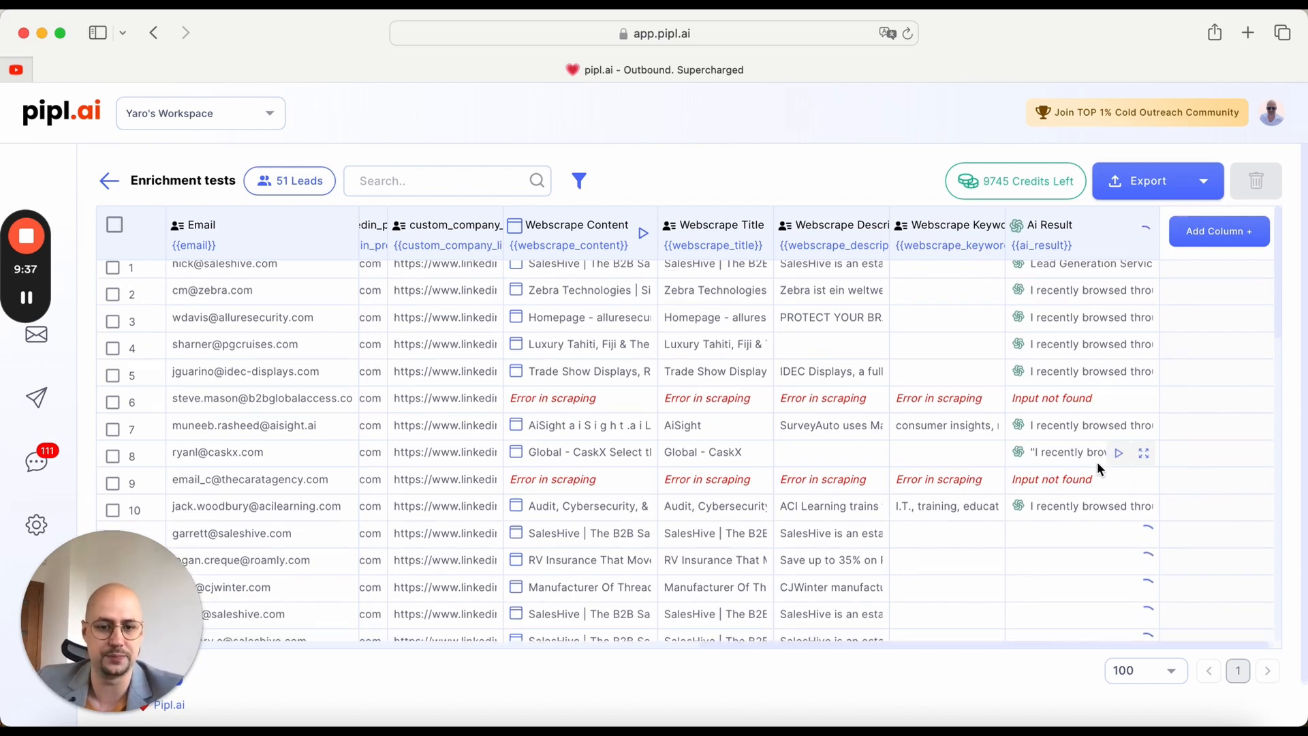
scroll(1097, 461, down, 3)
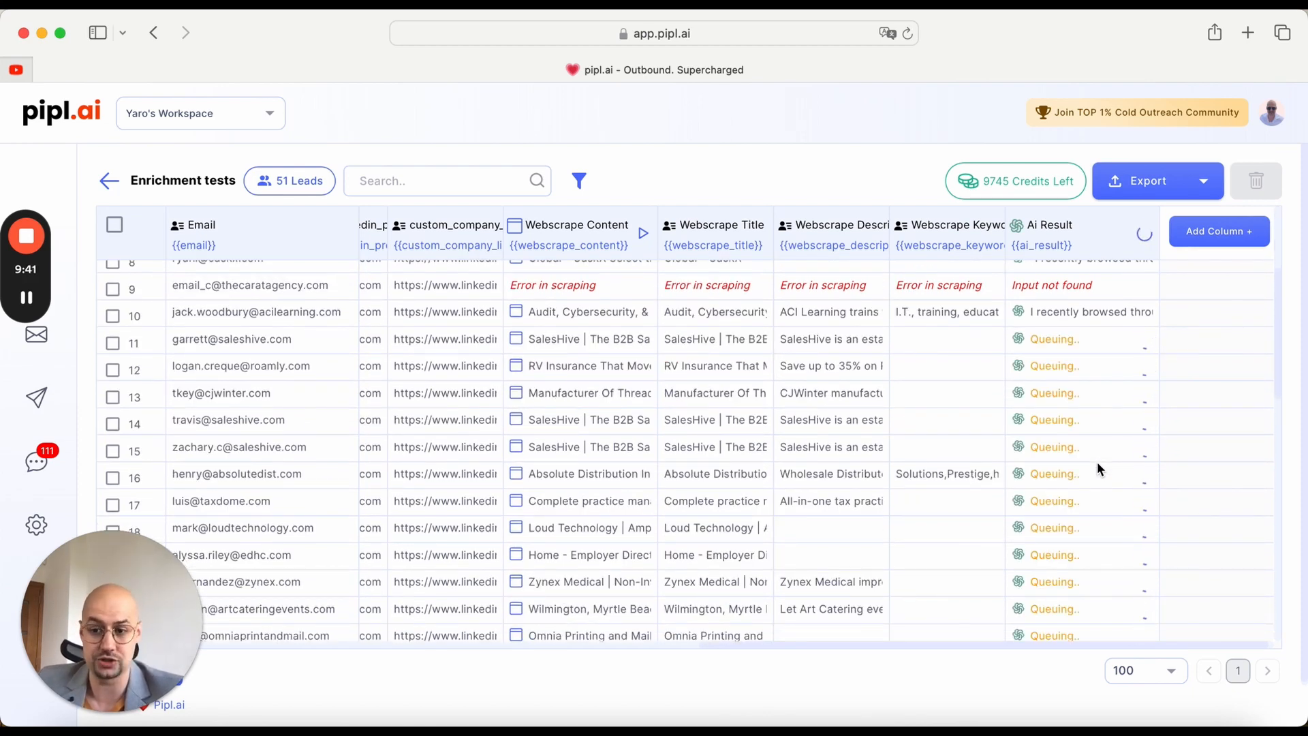
scroll(885, 374, up, 4)
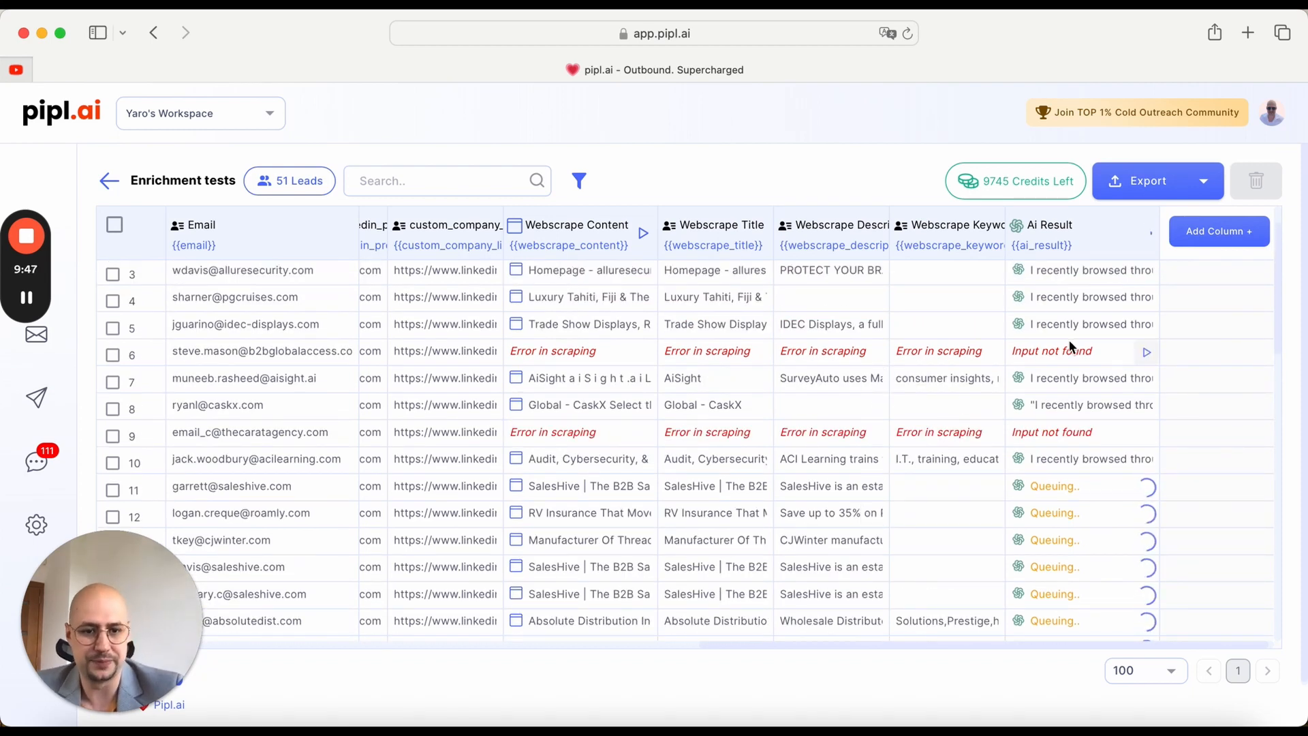
Step: Start adding a Scrape Linkedin URL column and look through the Company, Profile Post and Company Post scrape types
click(1218, 235)
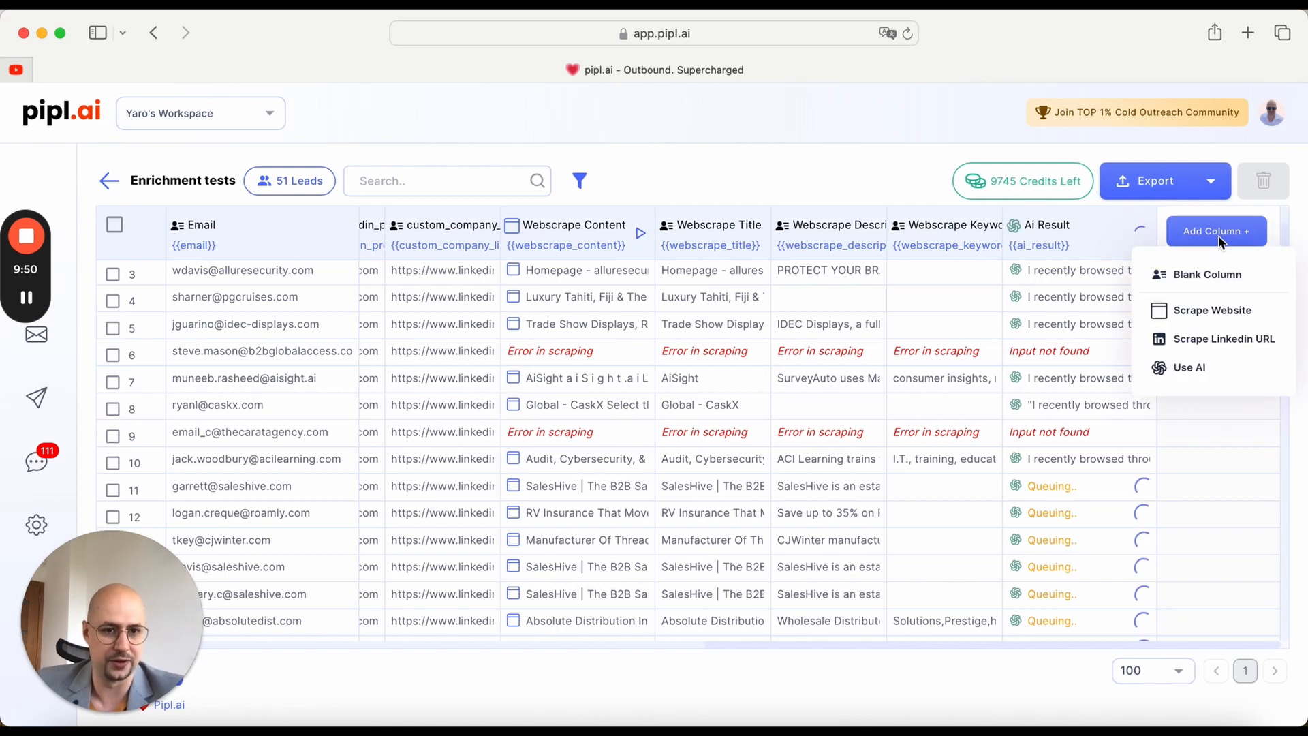
click(1235, 350)
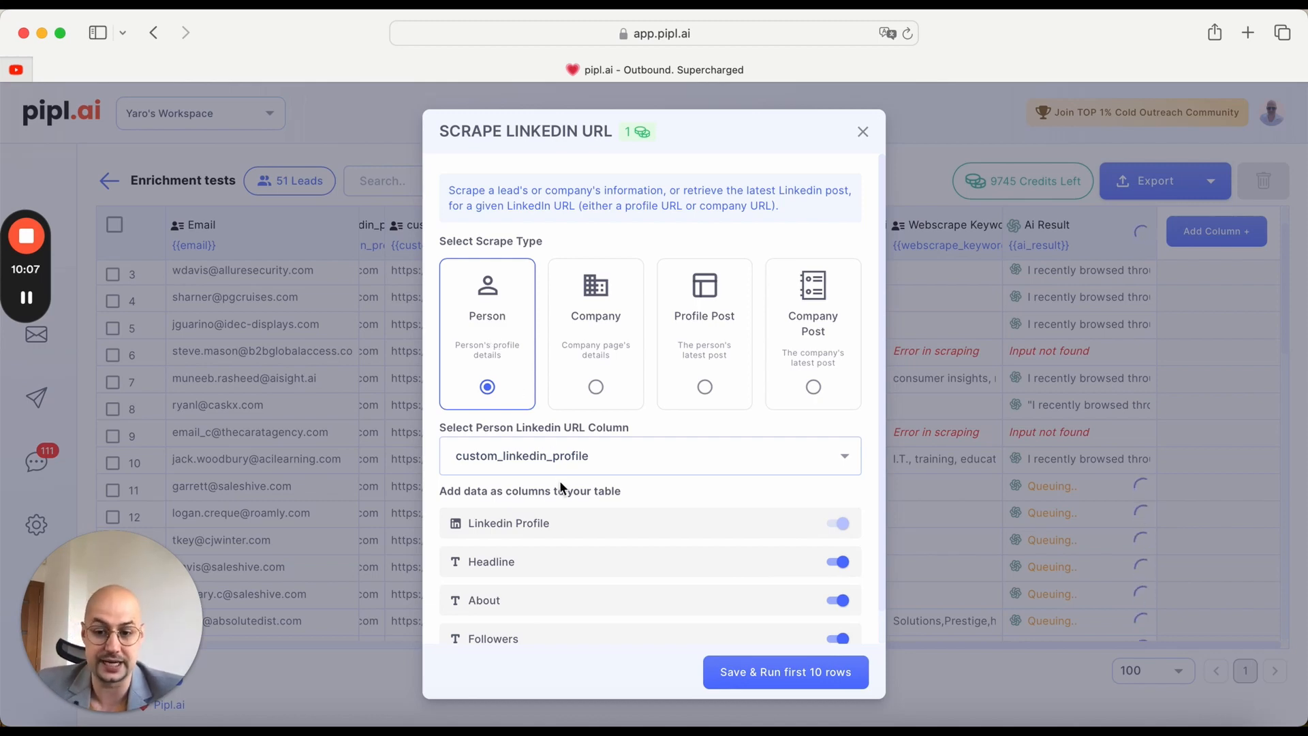
scroll(643, 588, down, 1)
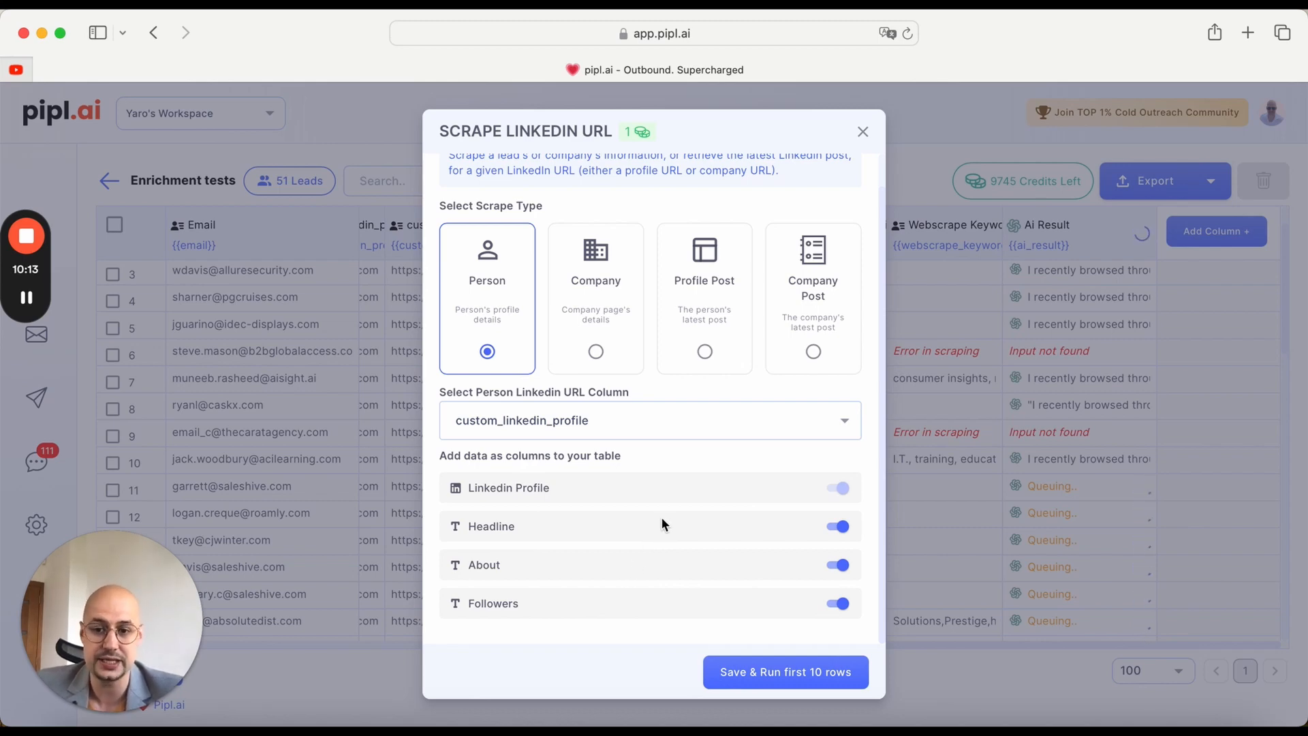
click(598, 310)
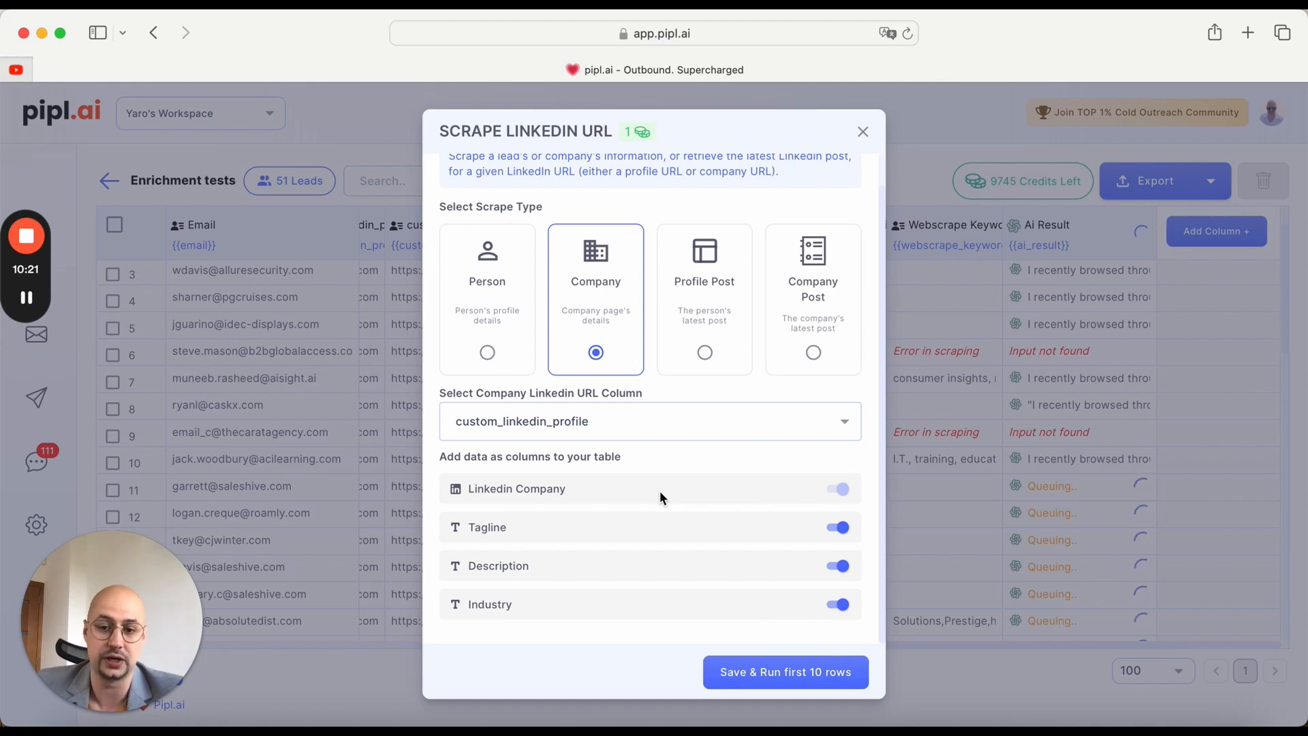
click(714, 274)
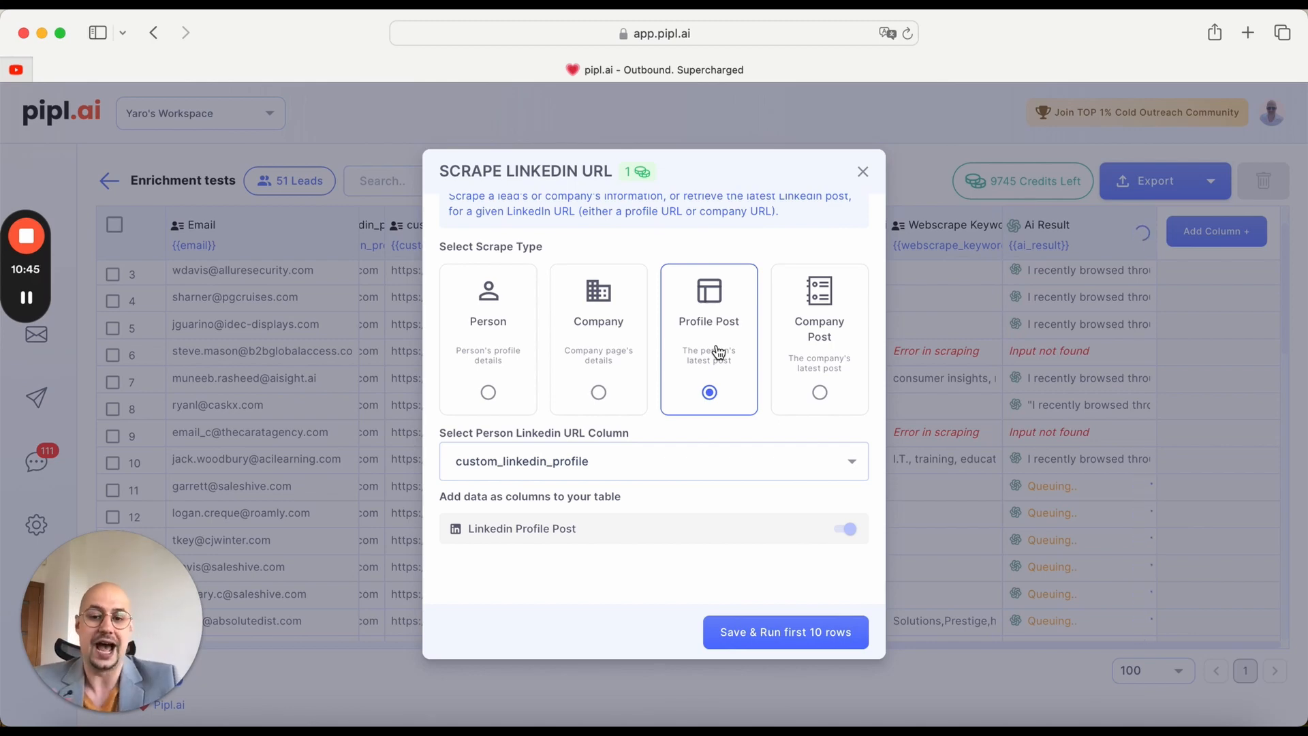
click(826, 366)
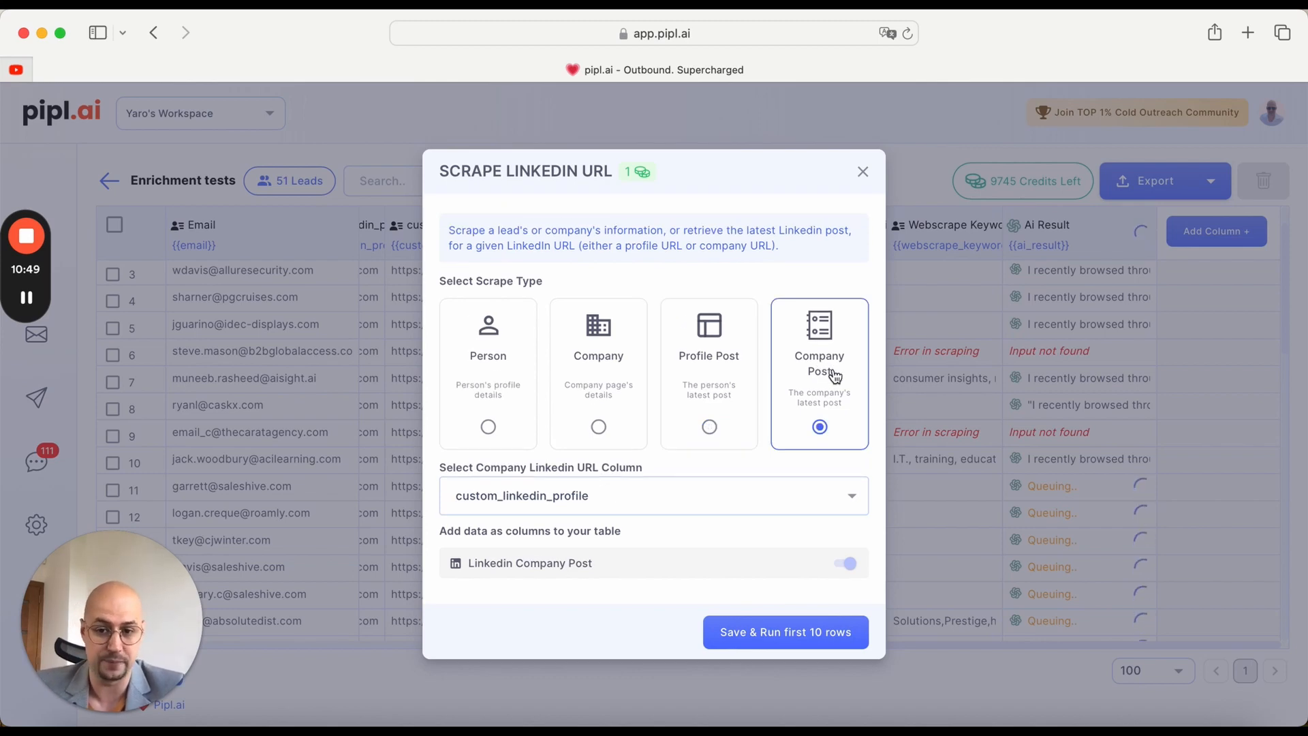
Step: Set the LinkedIn scrape to Person using the custom_linkedin_profile column, then save it and run the first 10 rows
click(472, 379)
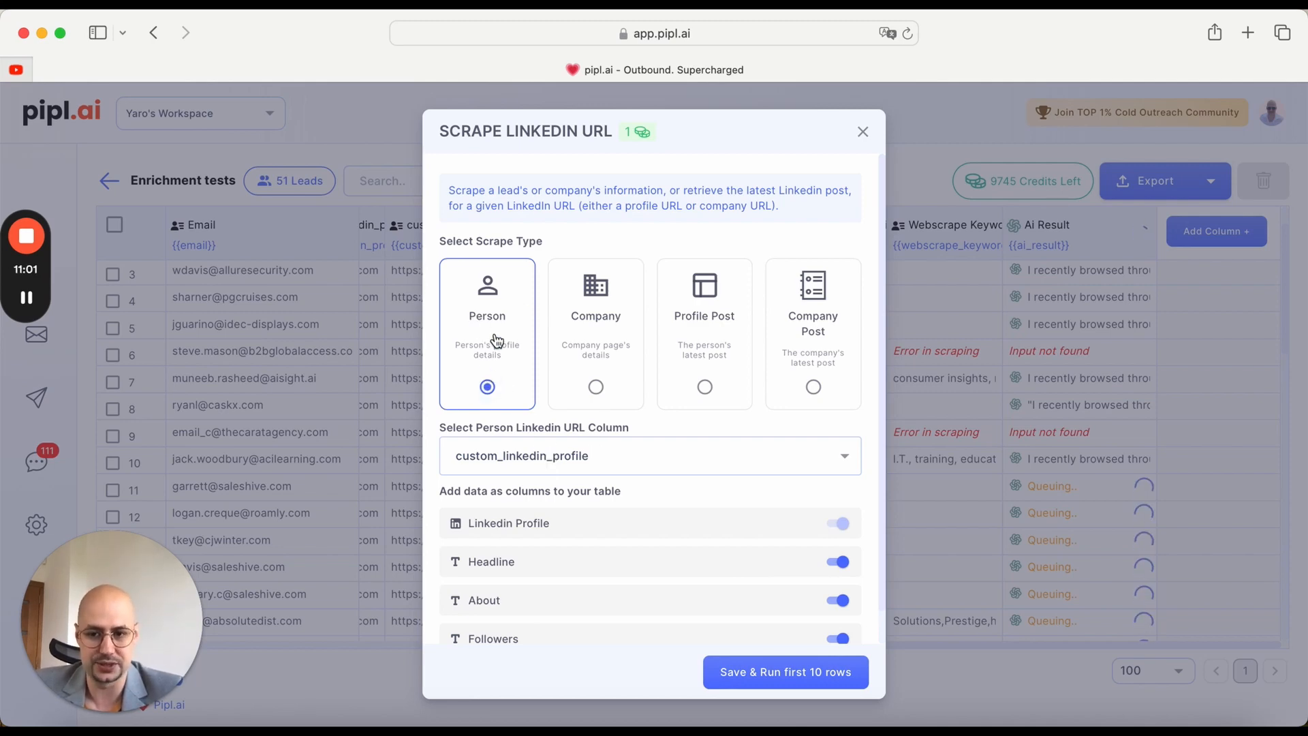
click(524, 458)
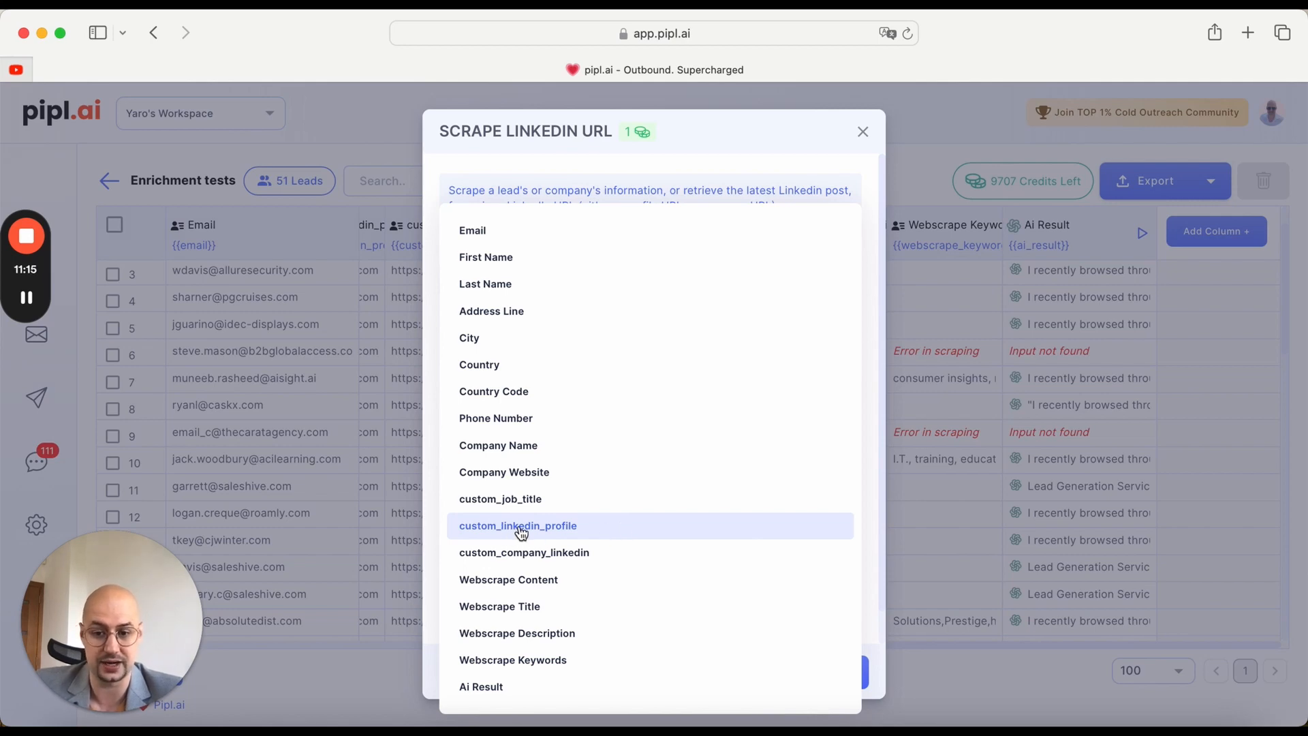
click(562, 531)
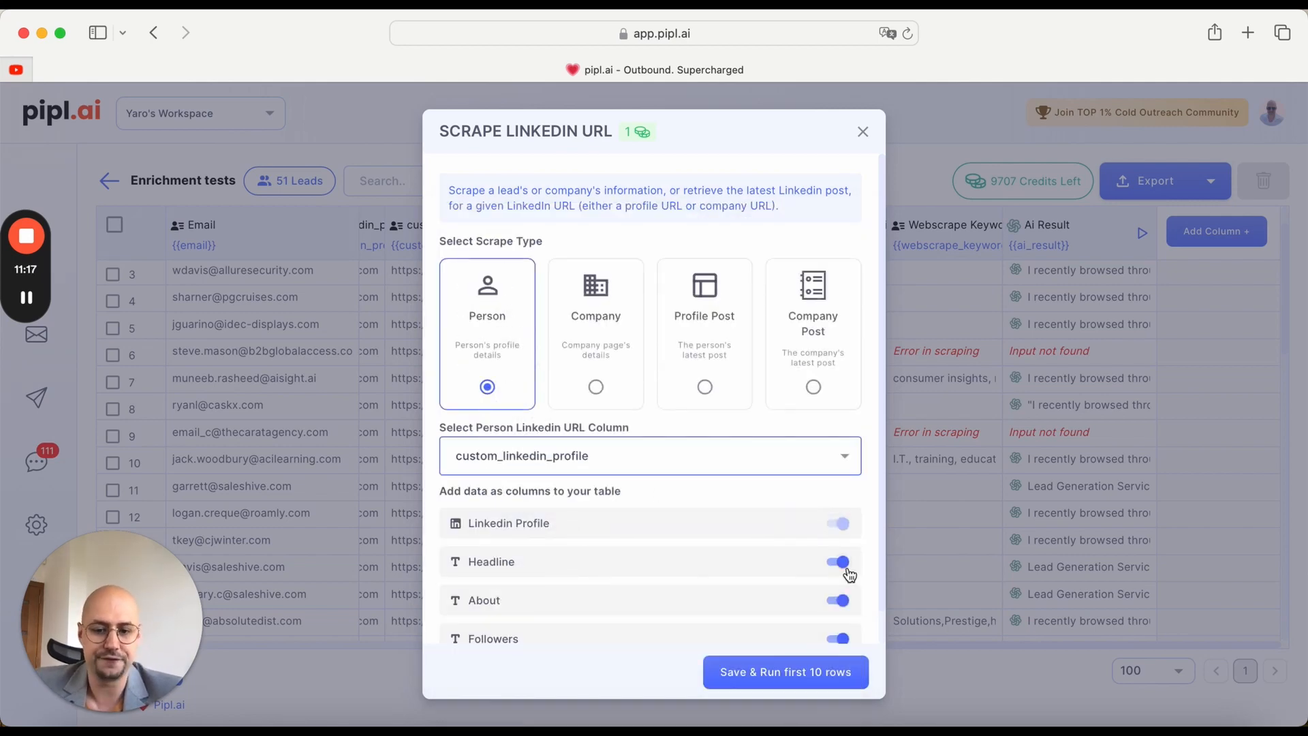
scroll(848, 586, down, 1)
click(794, 672)
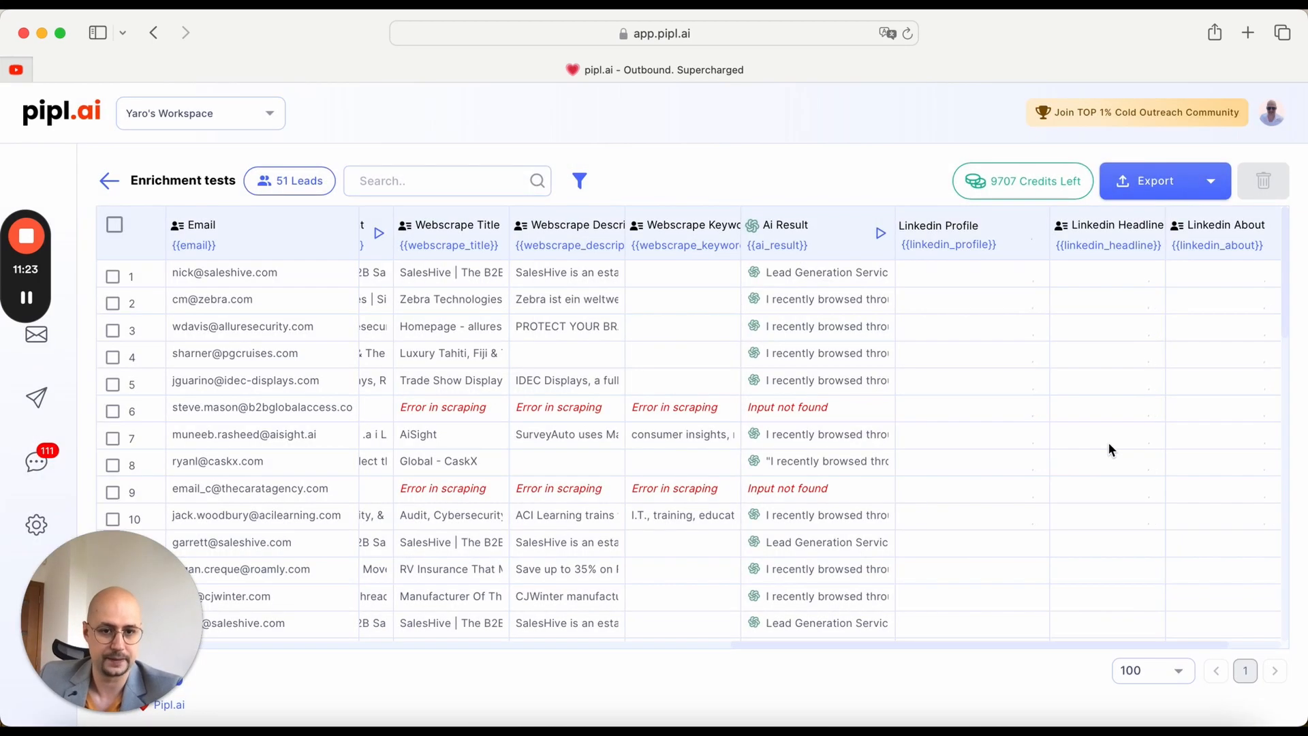
Step: Review the scraped LinkedIn headline, about text and followers of the lead in row 1
scroll(1108, 442, right, 4)
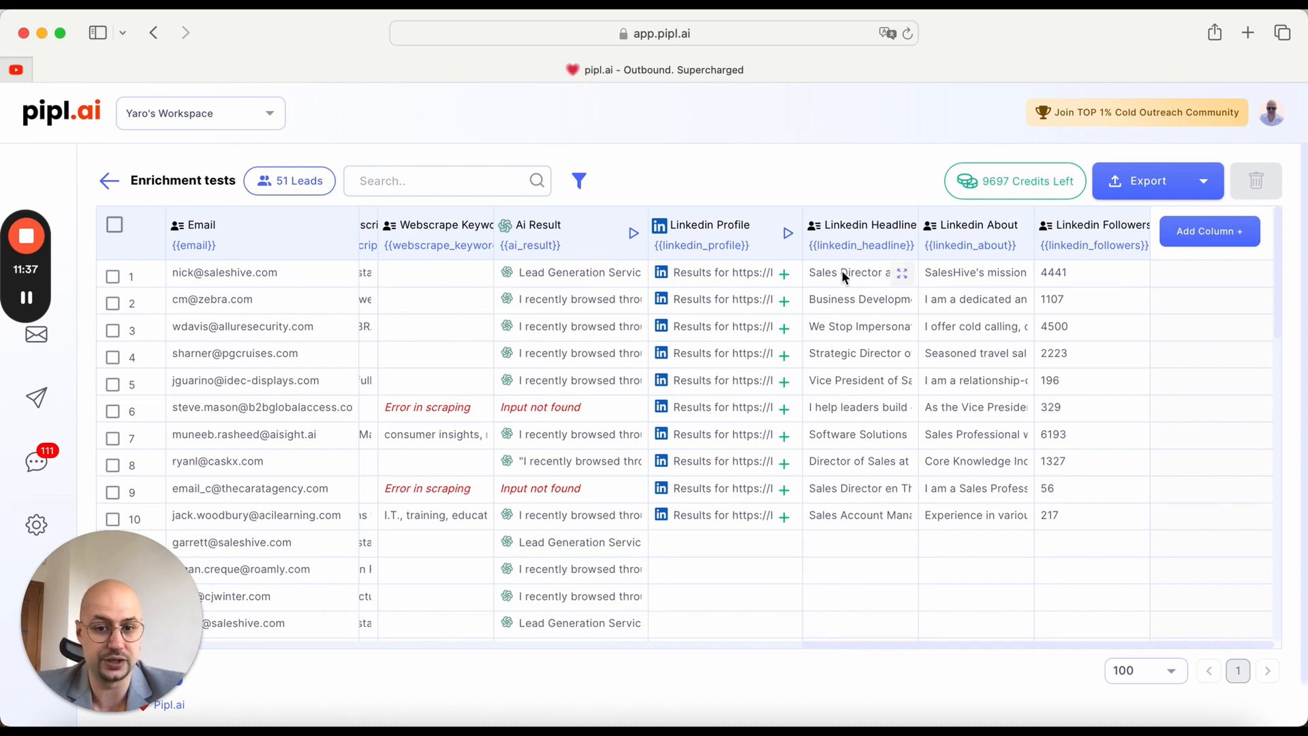
click(902, 273)
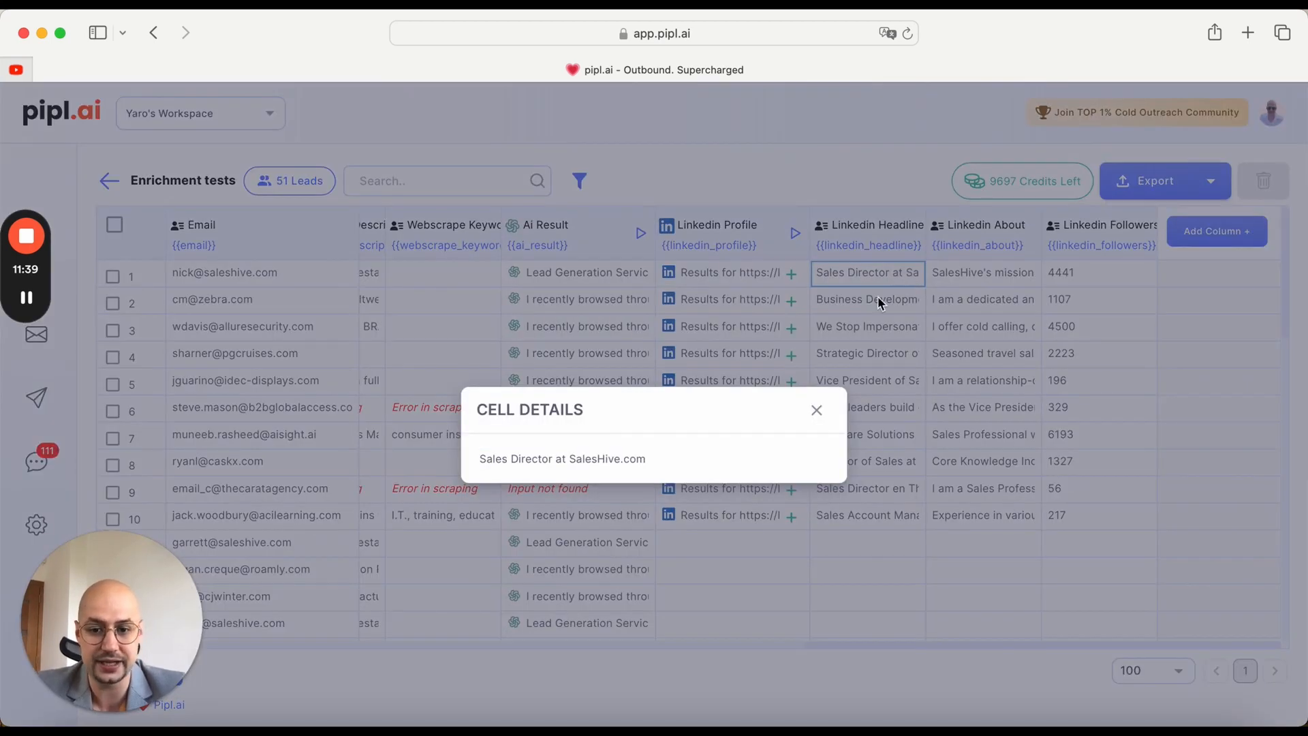
click(817, 410)
click(1028, 273)
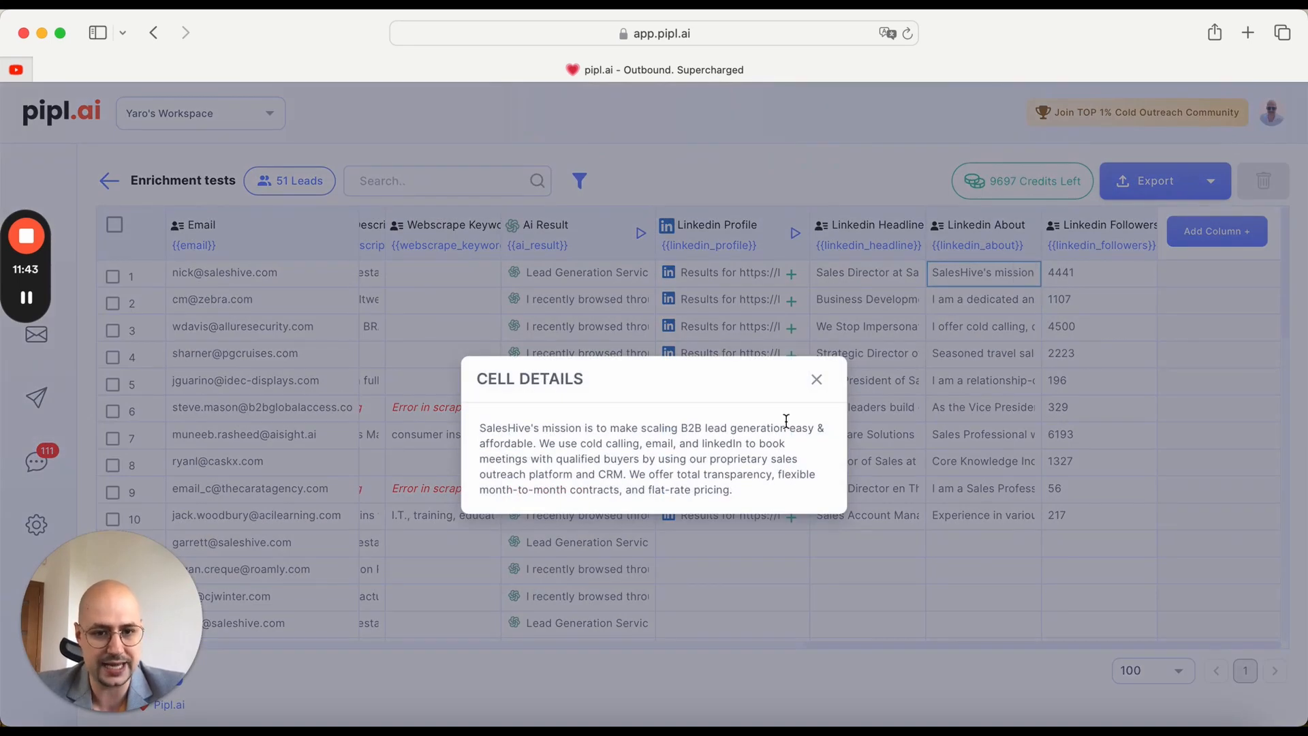
click(817, 379)
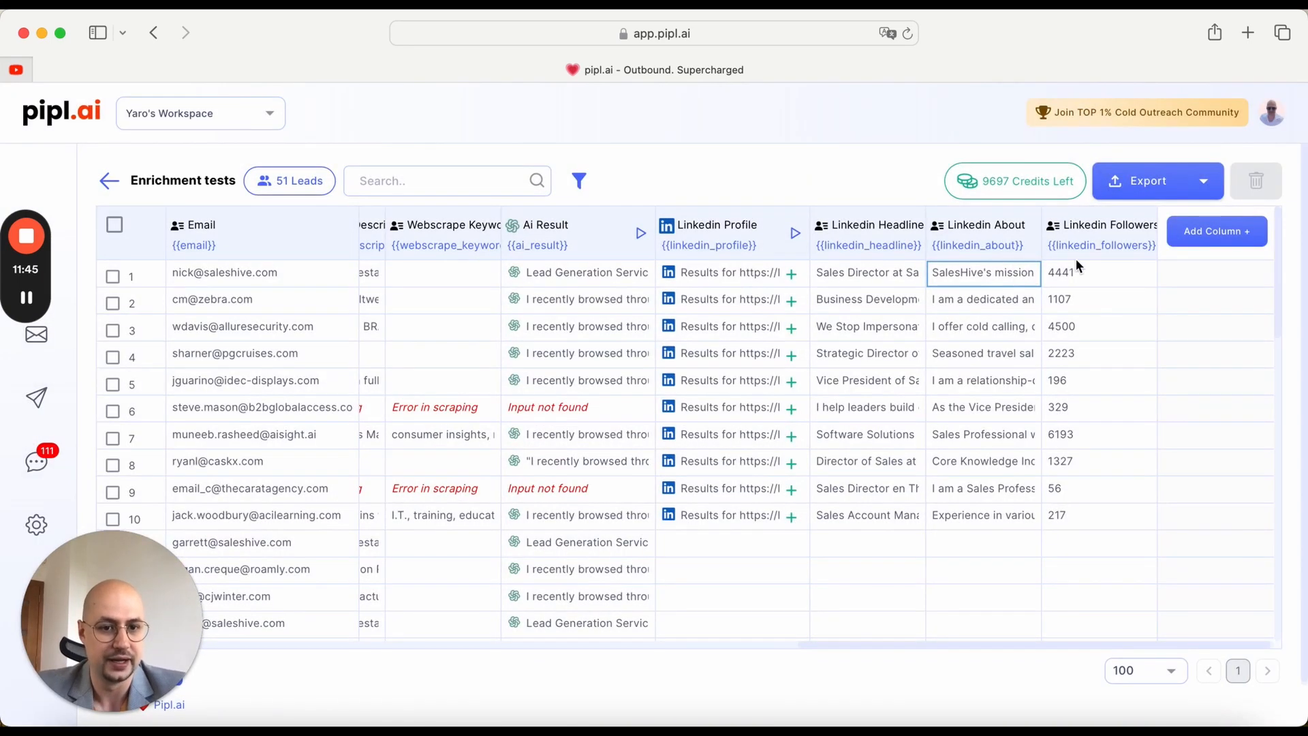
click(1140, 274)
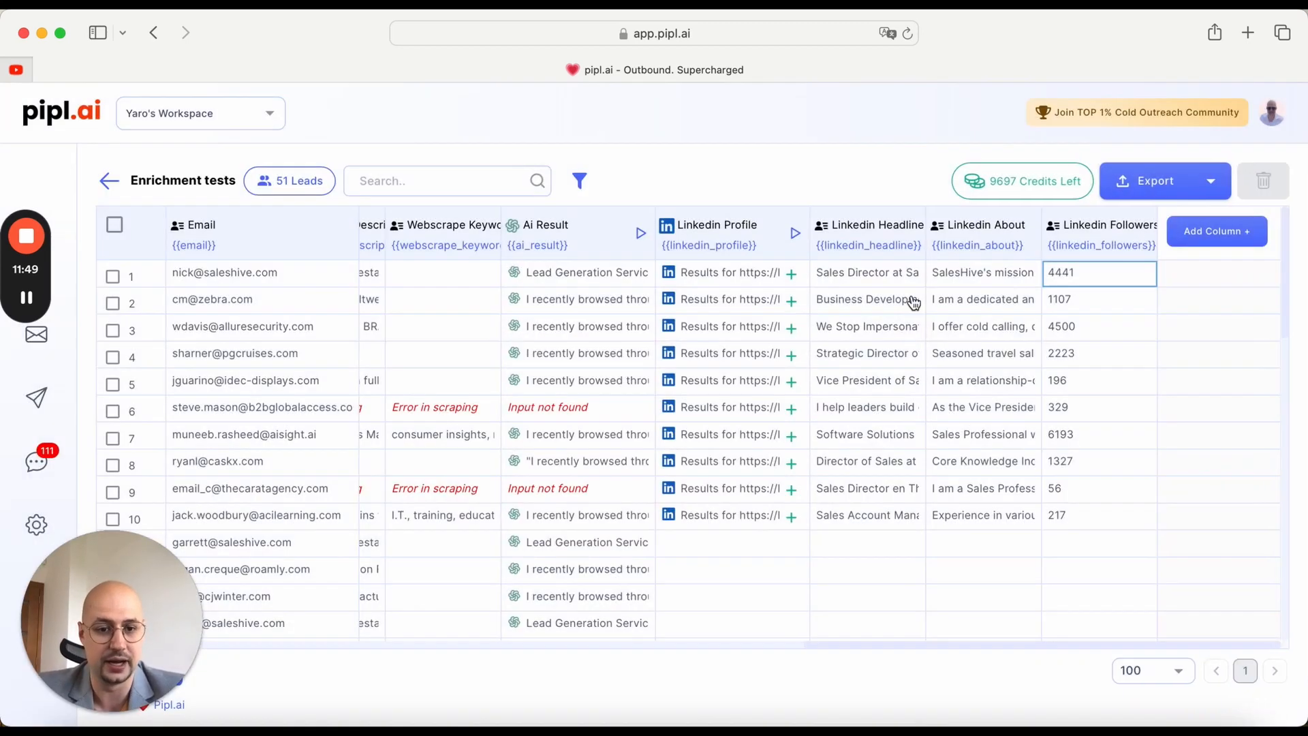
click(816, 329)
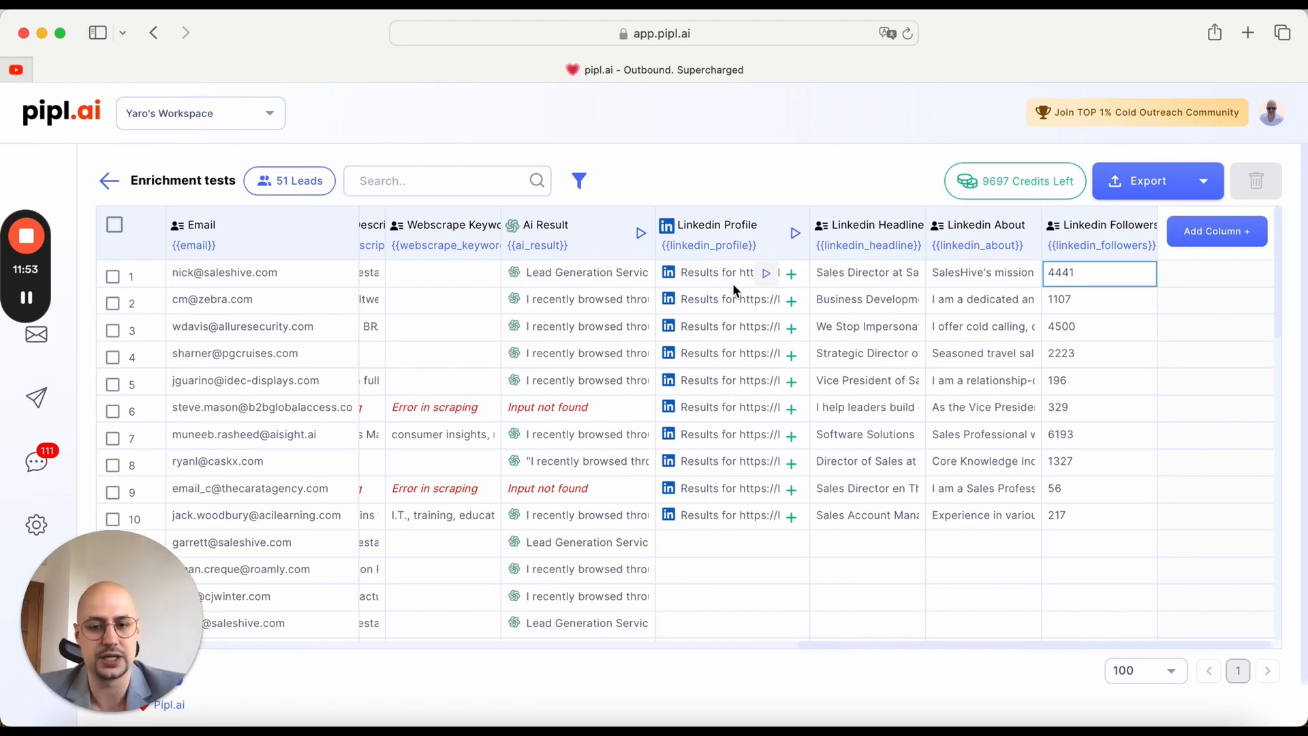
Step: Open the Linkedin Profile details of the lead in row 1 and examine the scraped profile fields down to the About text
click(791, 275)
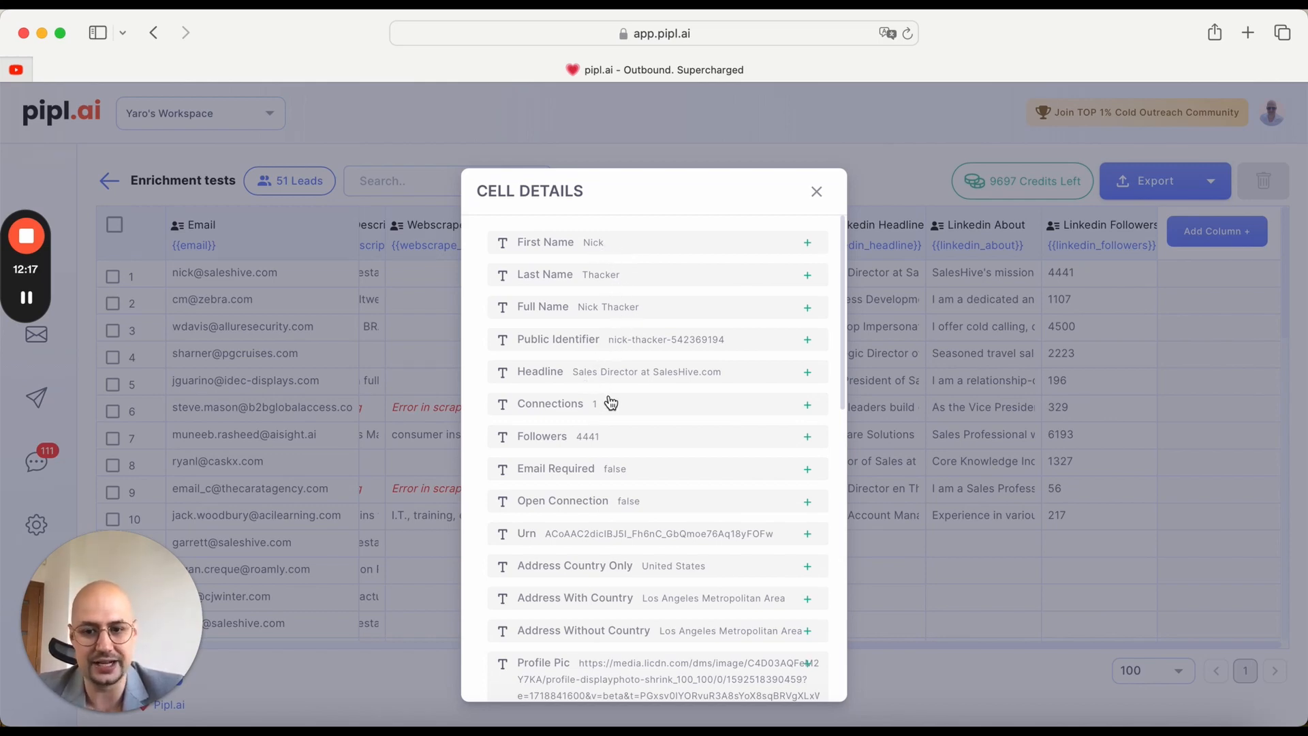
scroll(612, 415, down, 2)
scroll(612, 415, down, 4)
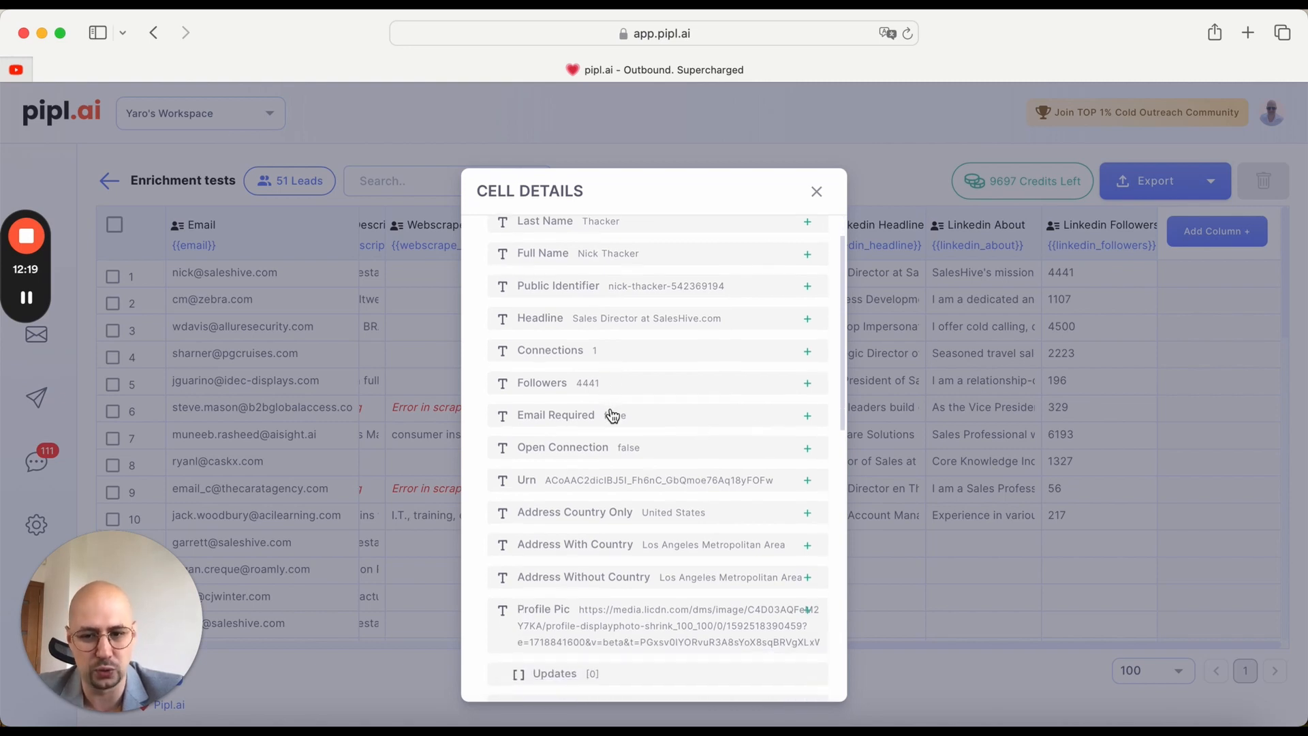
scroll(613, 415, down, 3)
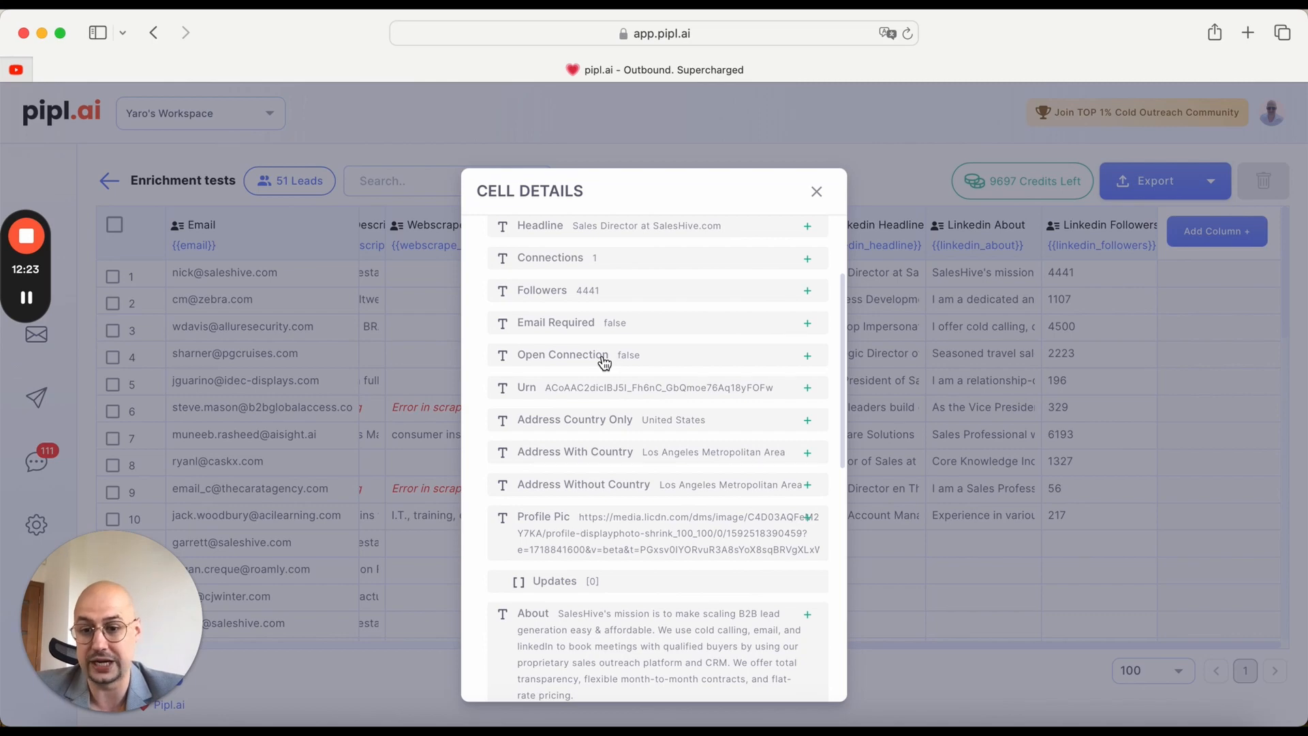
scroll(694, 412, down, 3)
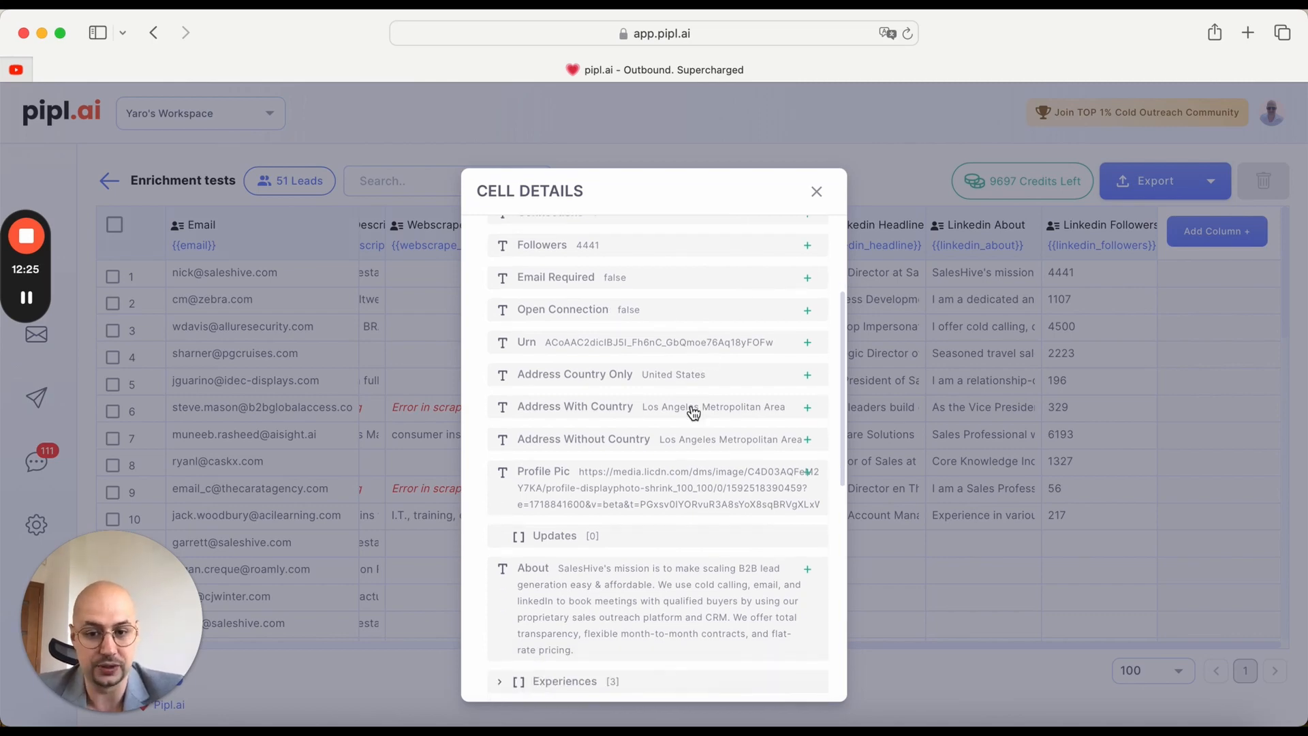
scroll(691, 414, down, 4)
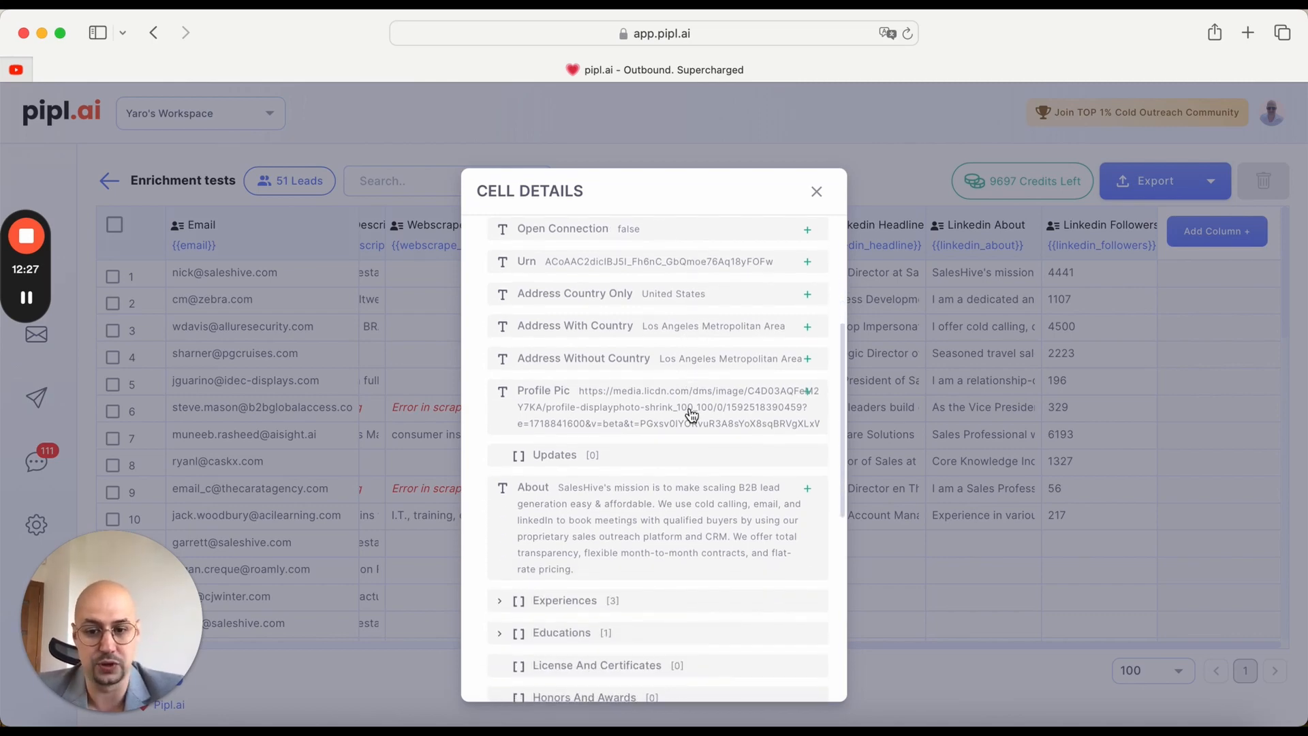
scroll(689, 413, down, 3)
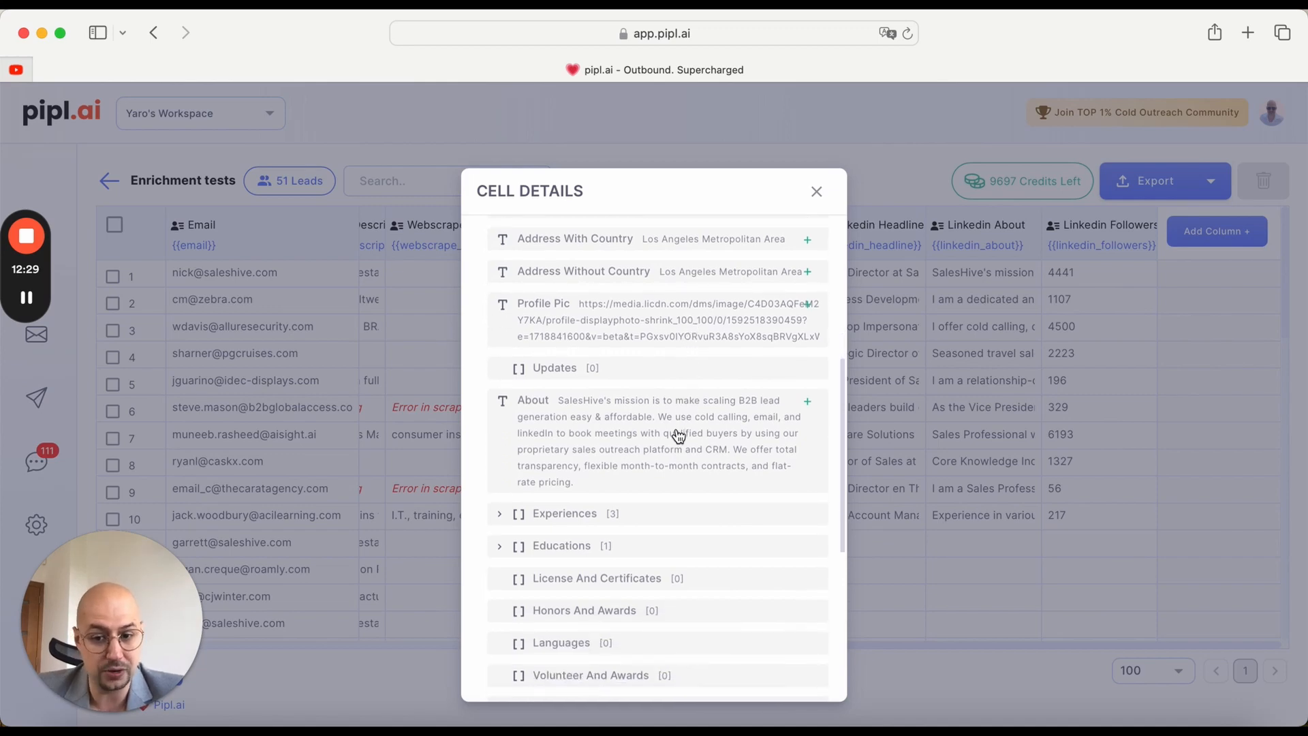
scroll(647, 434, down, 2)
Step: Expand the Experiences list and its entry 0, and read through the job fields and the remaining profile sections
click(640, 446)
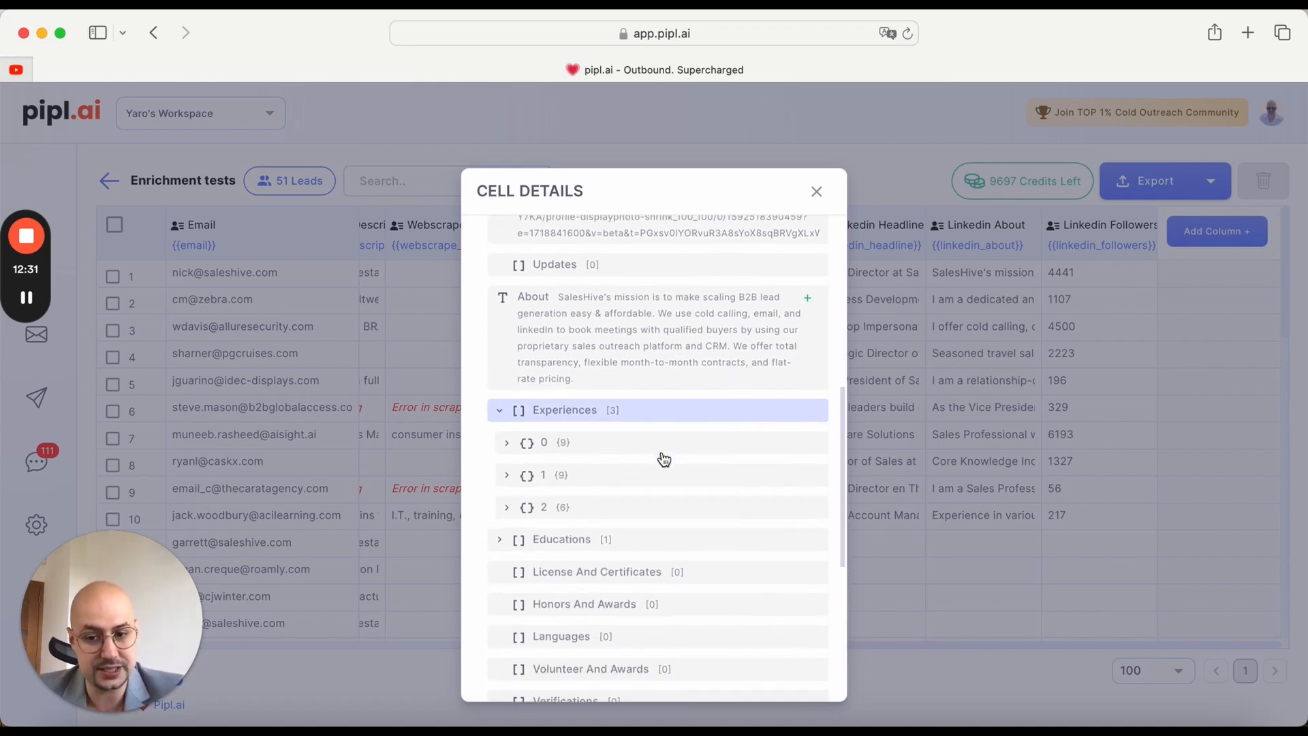
click(510, 441)
scroll(709, 490, down, 2)
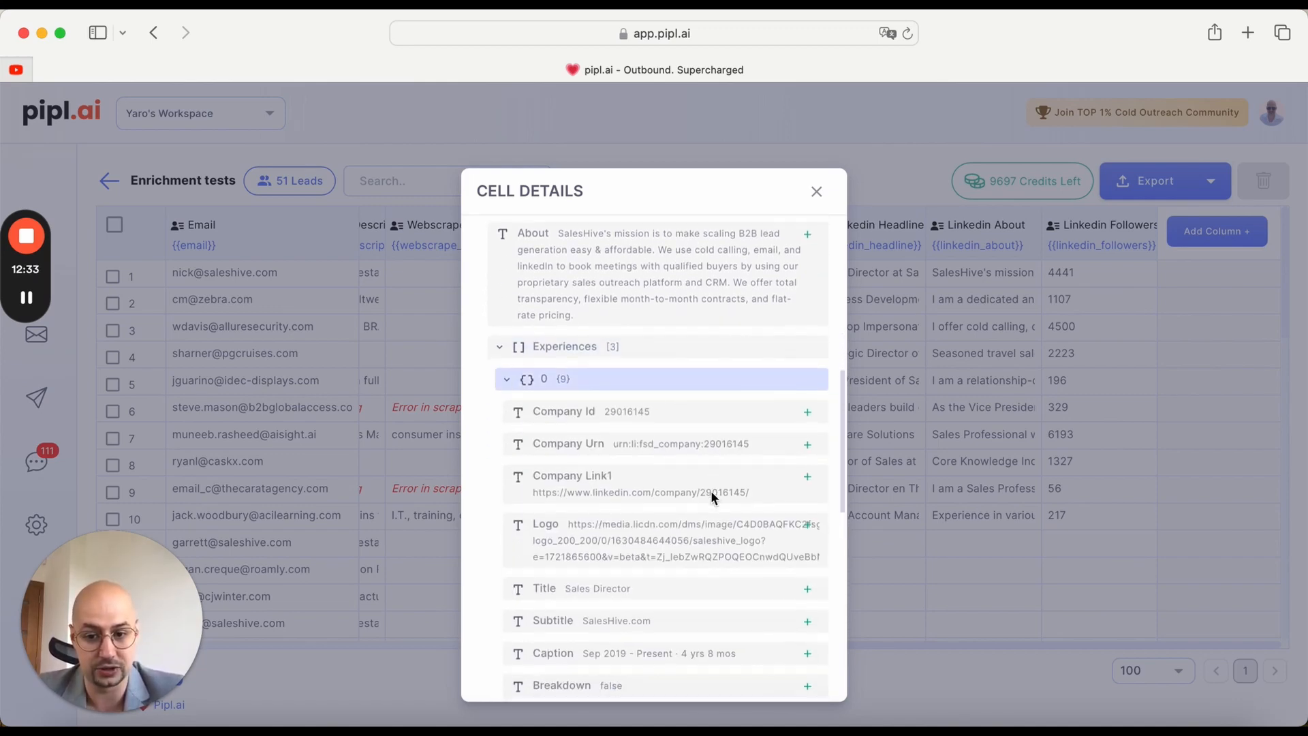
scroll(725, 484, down, 4)
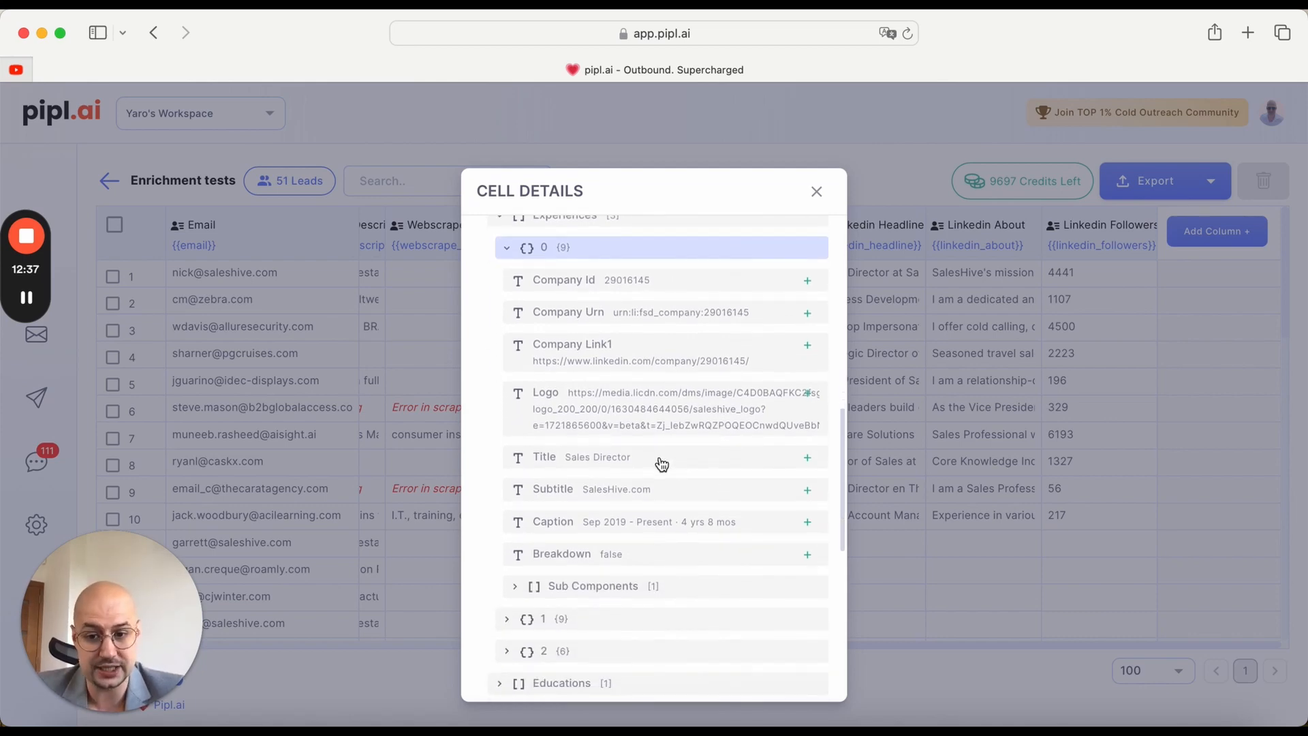
scroll(651, 514, down, 7)
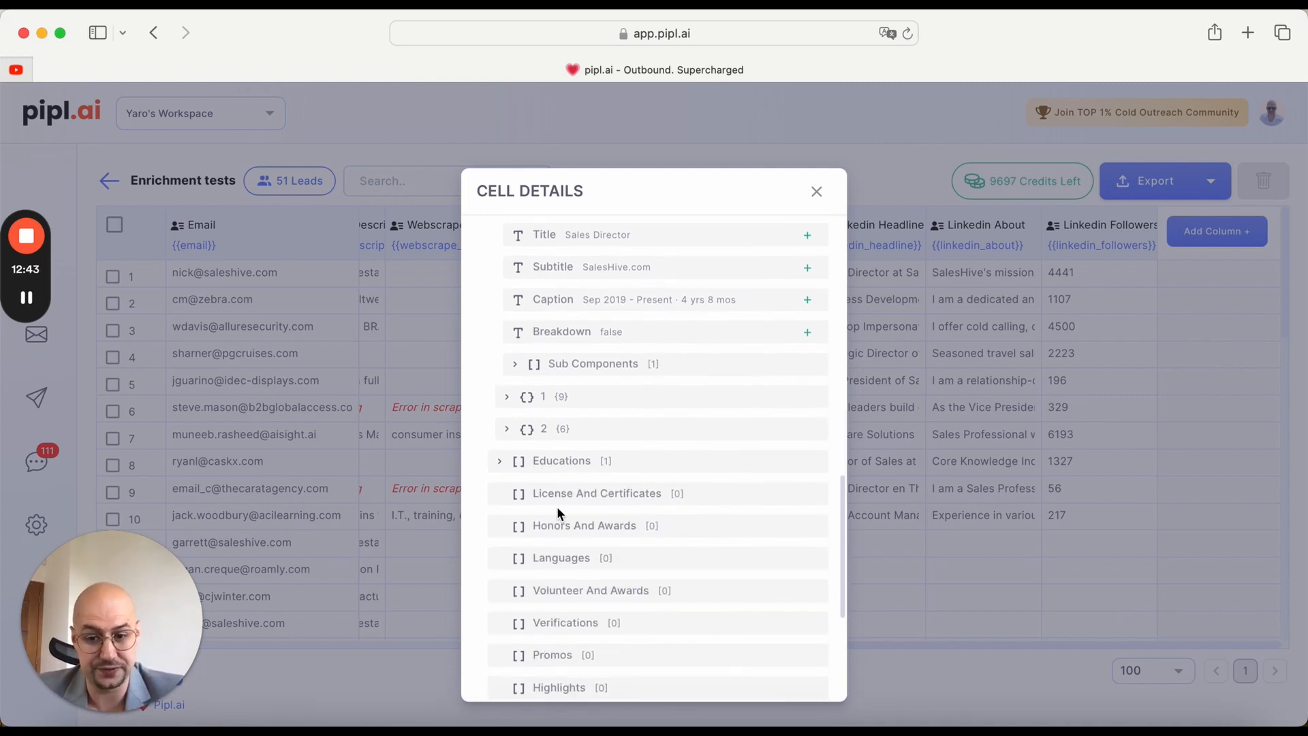
scroll(595, 524, up, 1)
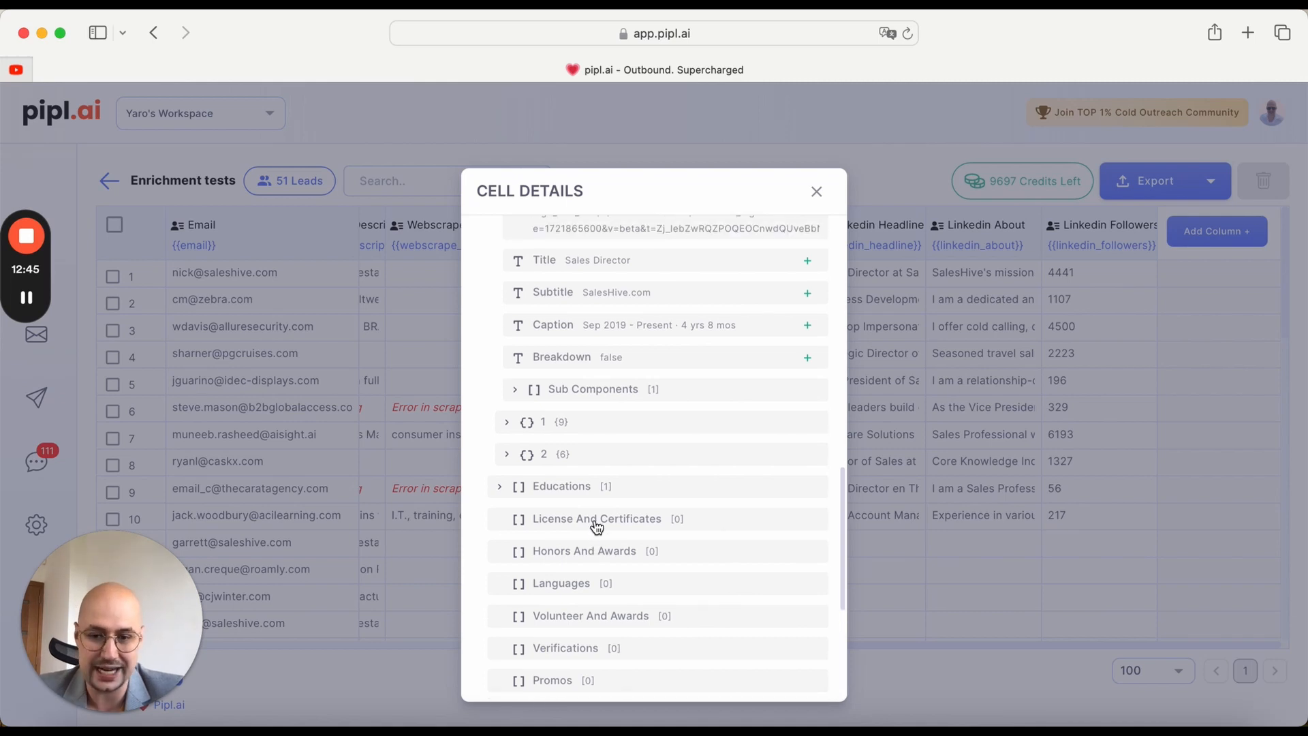
scroll(596, 523, down, 6)
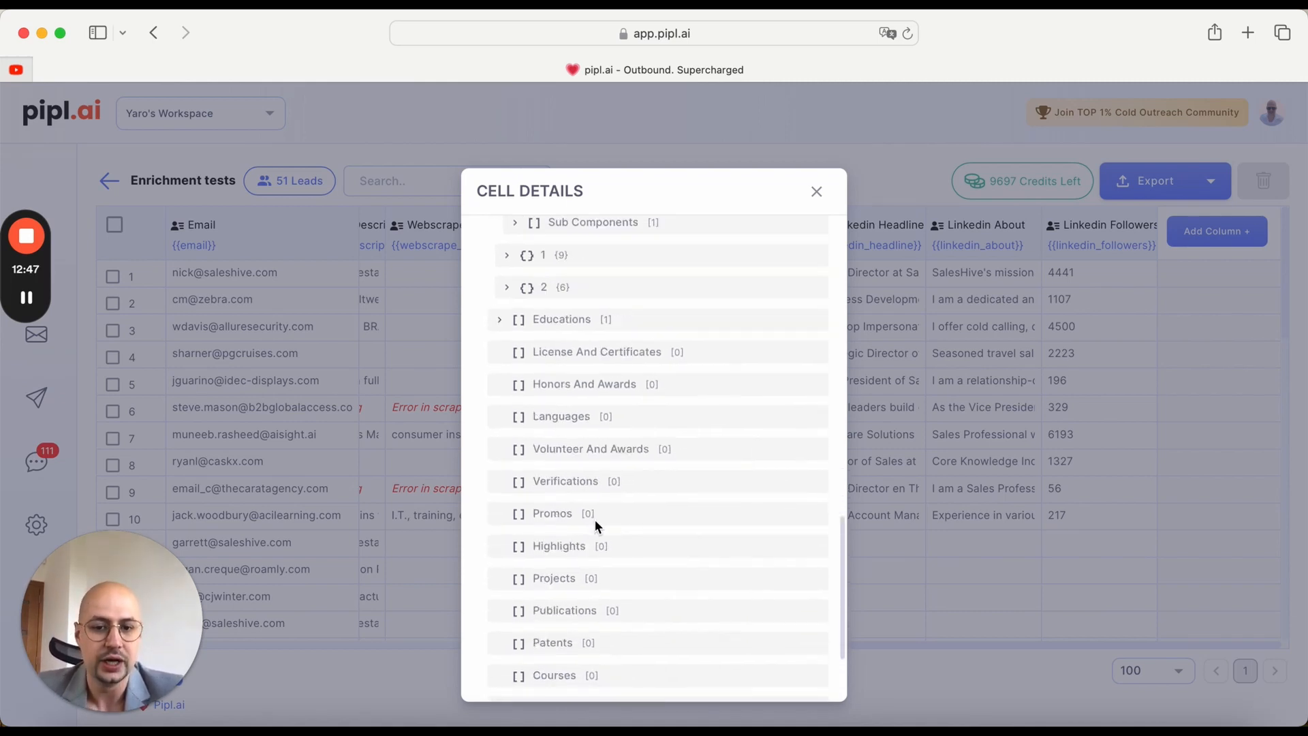
Step: Look back over the headline, address, About and company fields that the scraped profile offers for new columns
scroll(595, 519, up, 15)
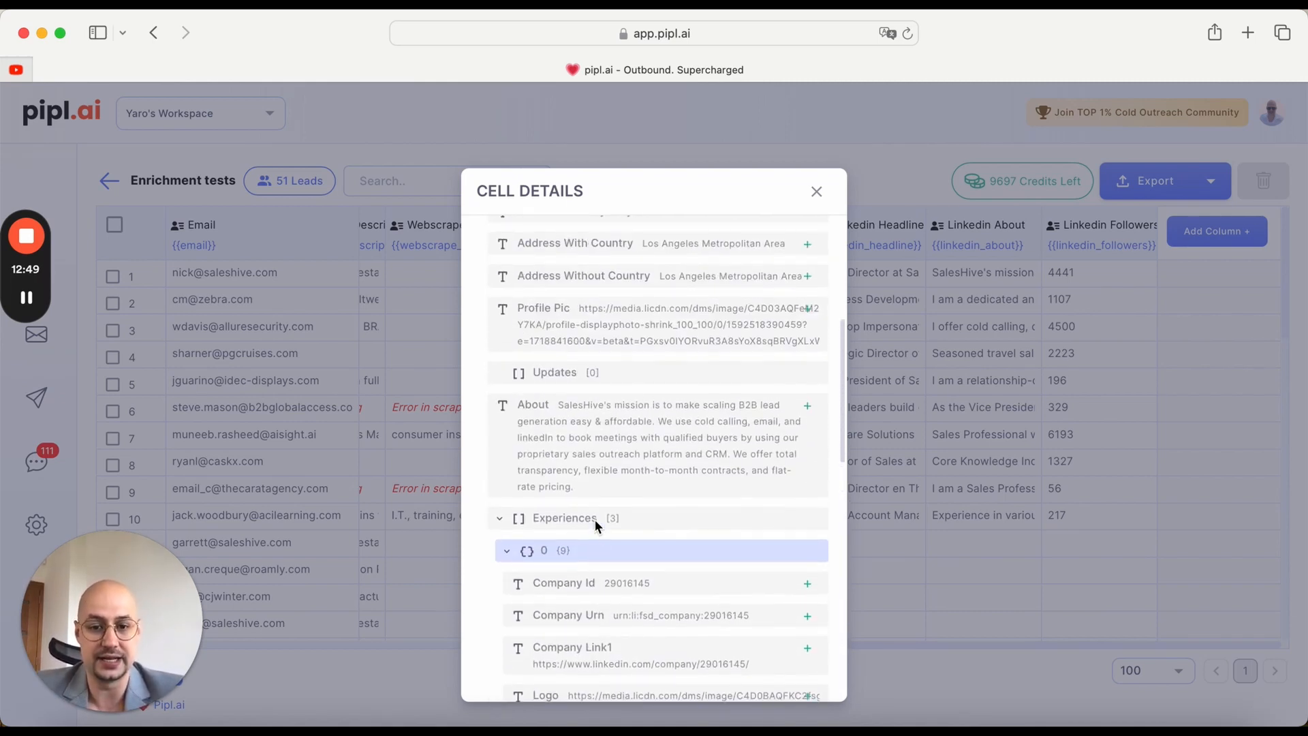
scroll(595, 519, up, 8)
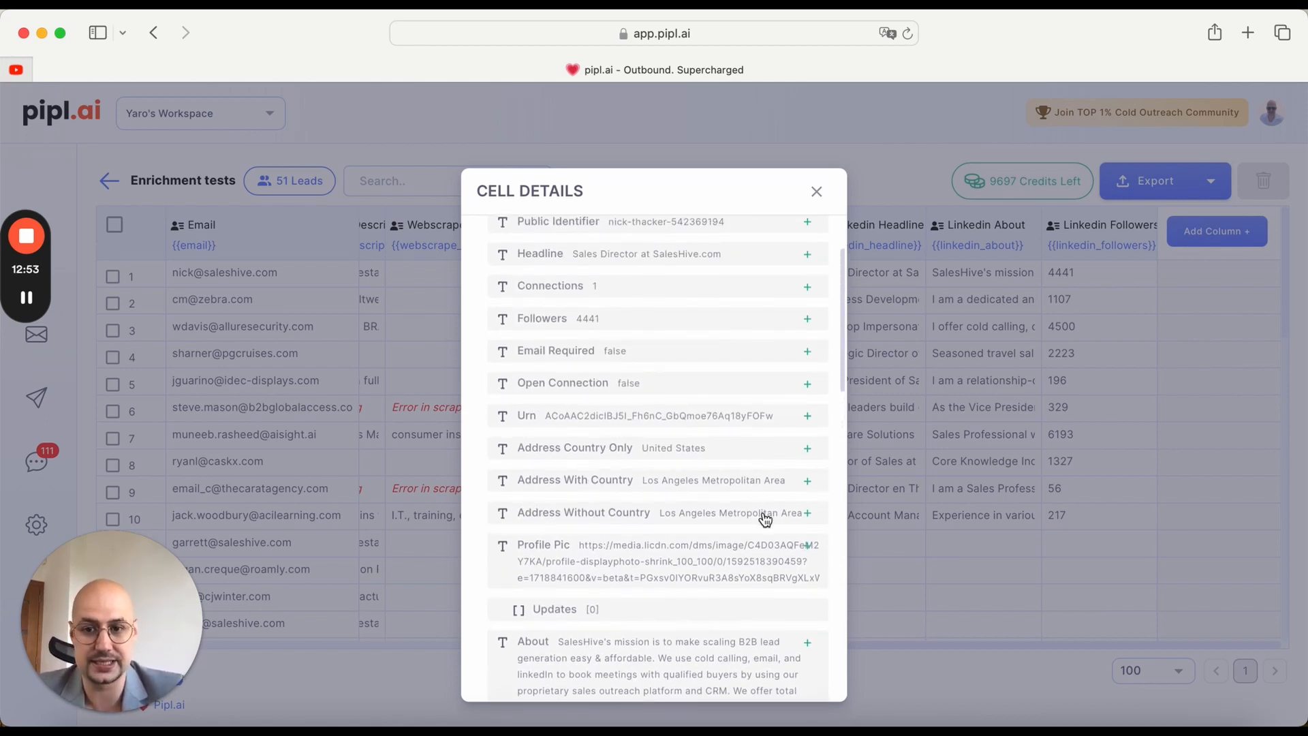
scroll(765, 519, up, 3)
scroll(765, 519, down, 5)
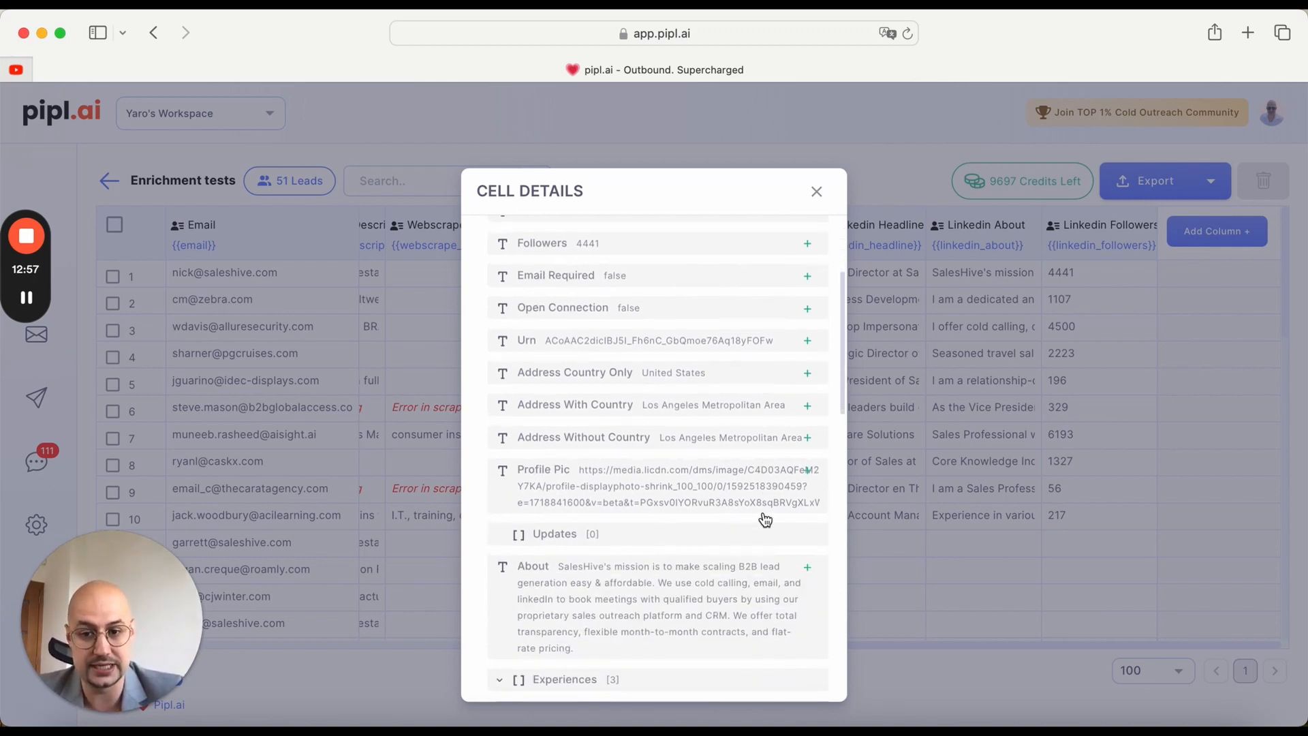
scroll(765, 519, down, 7)
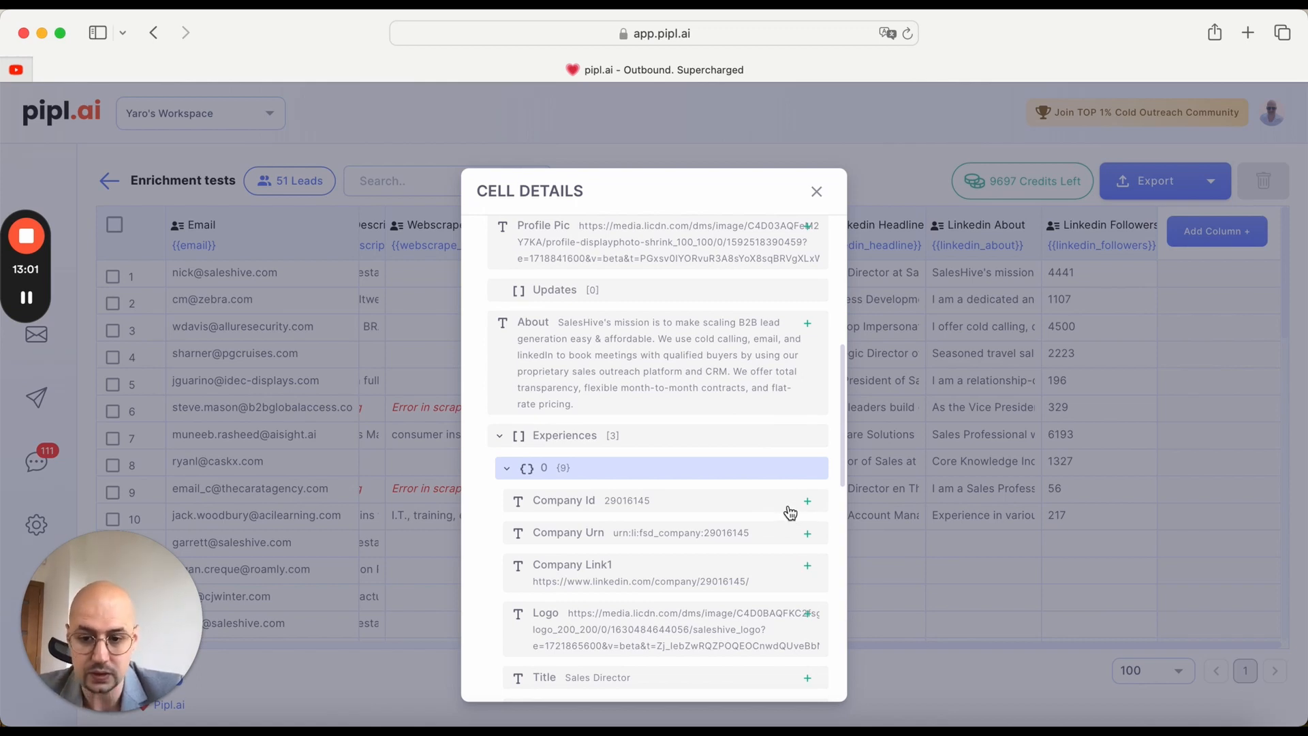
scroll(790, 512, down, 6)
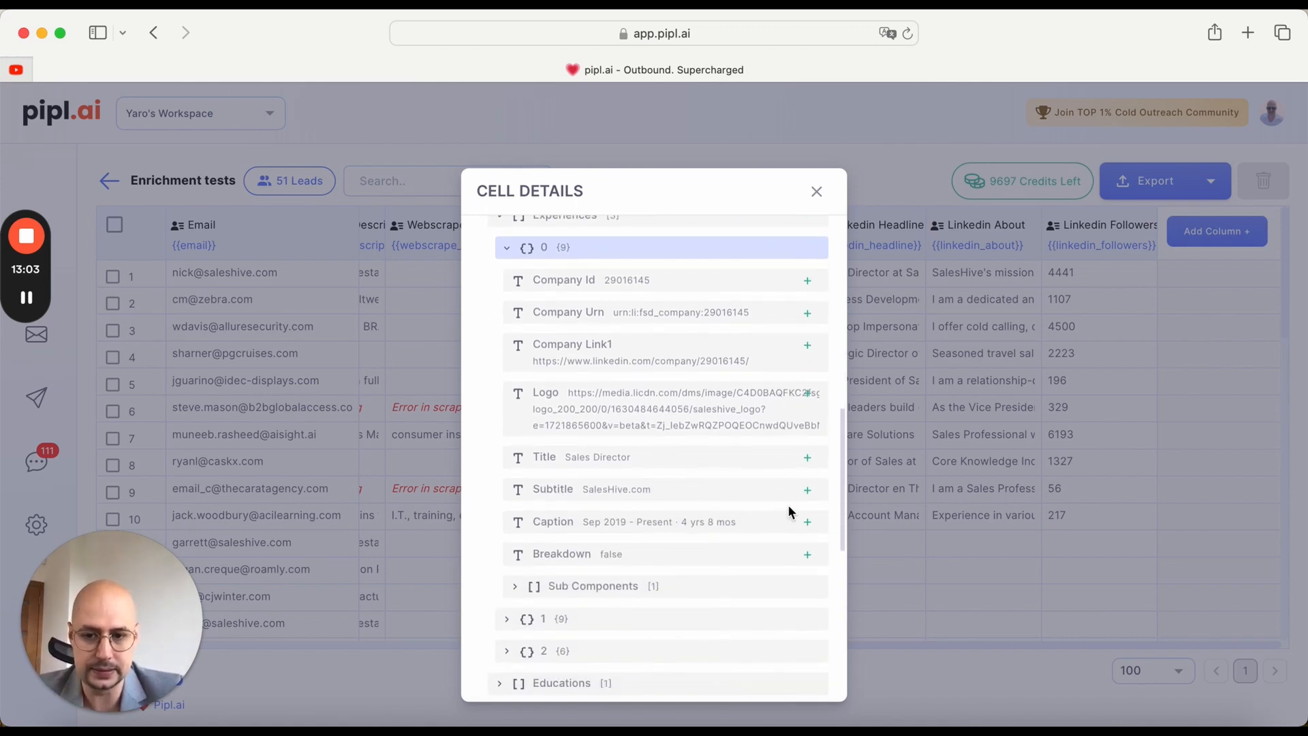
scroll(787, 511, down, 5)
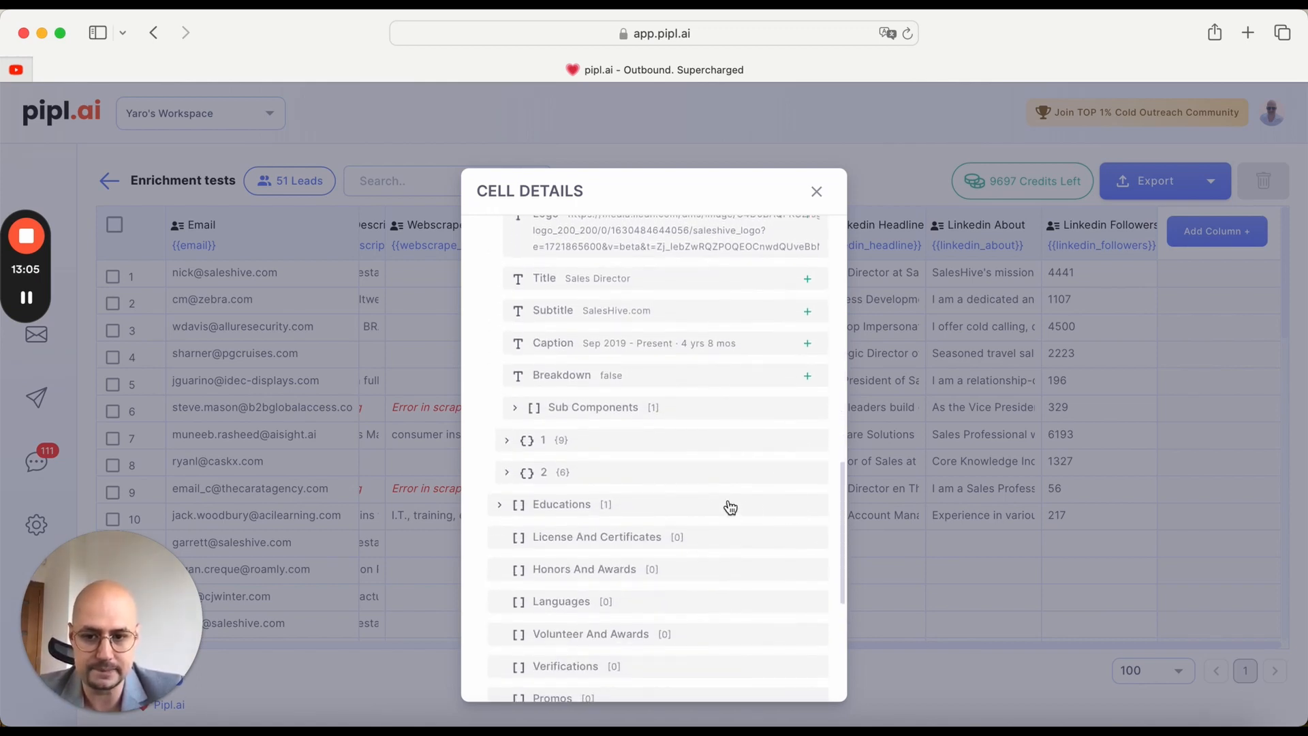
scroll(560, 376, up, 20)
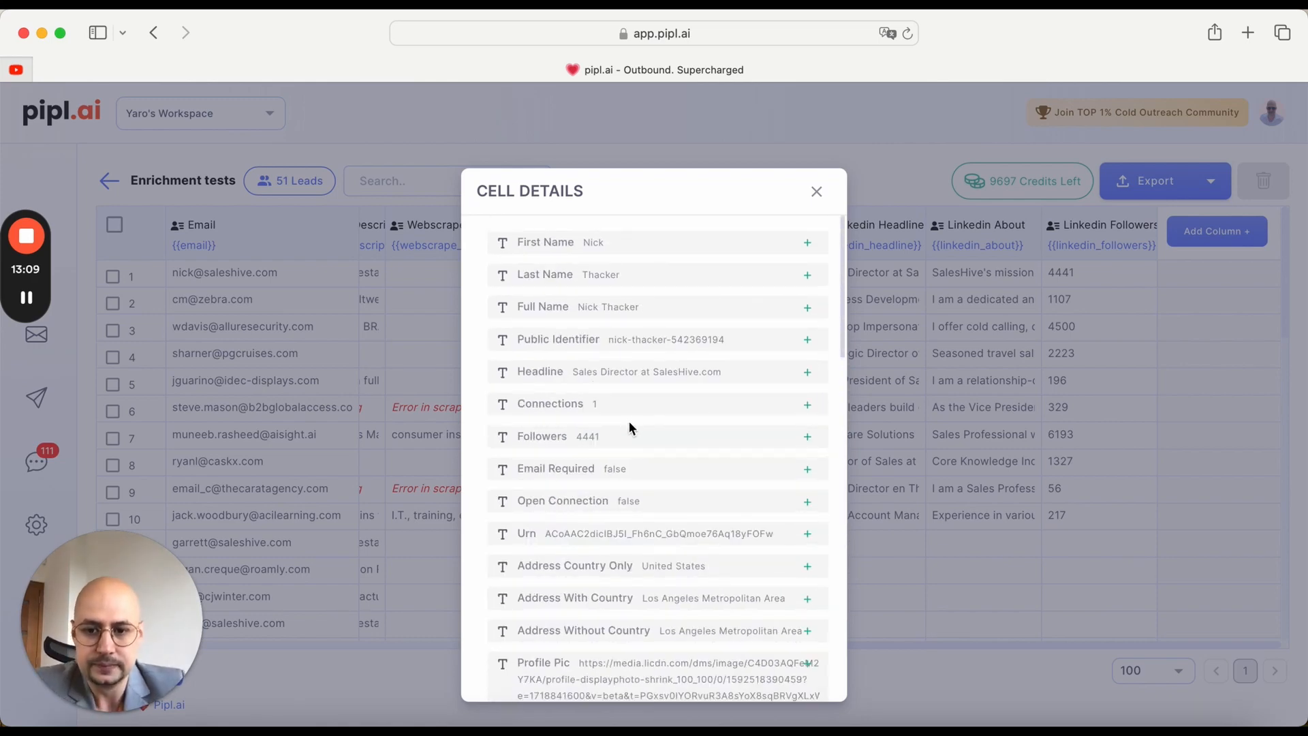
scroll(660, 500, down, 1)
scroll(660, 500, up, 1)
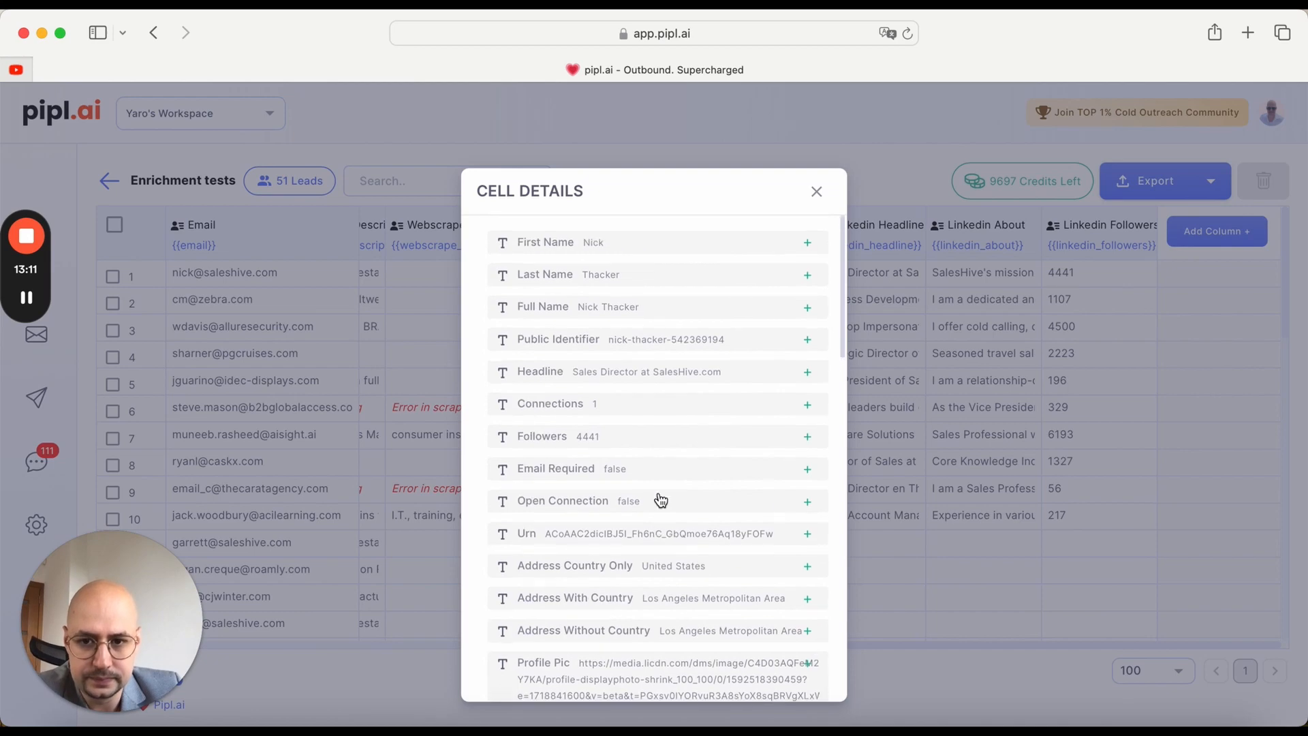
Step: Add the scraped profile's About field as a new column in the lead table
scroll(660, 500, down, 5)
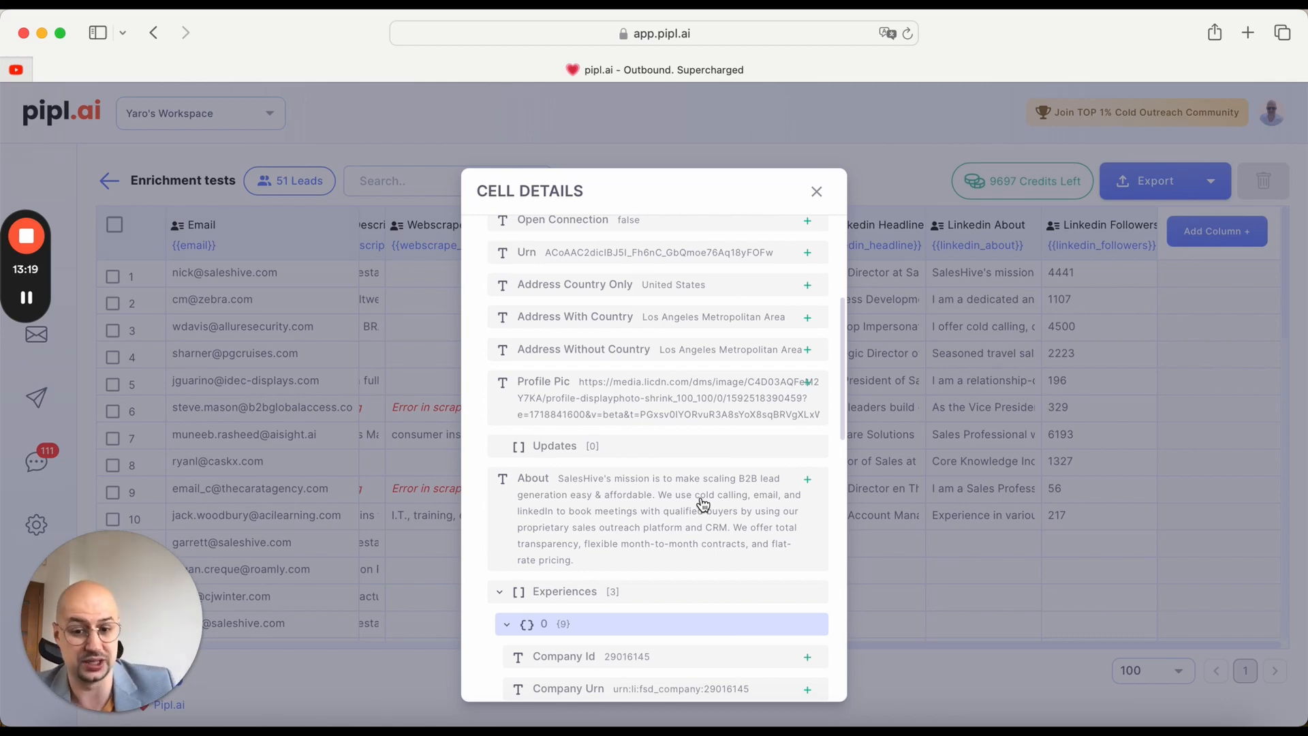
click(808, 480)
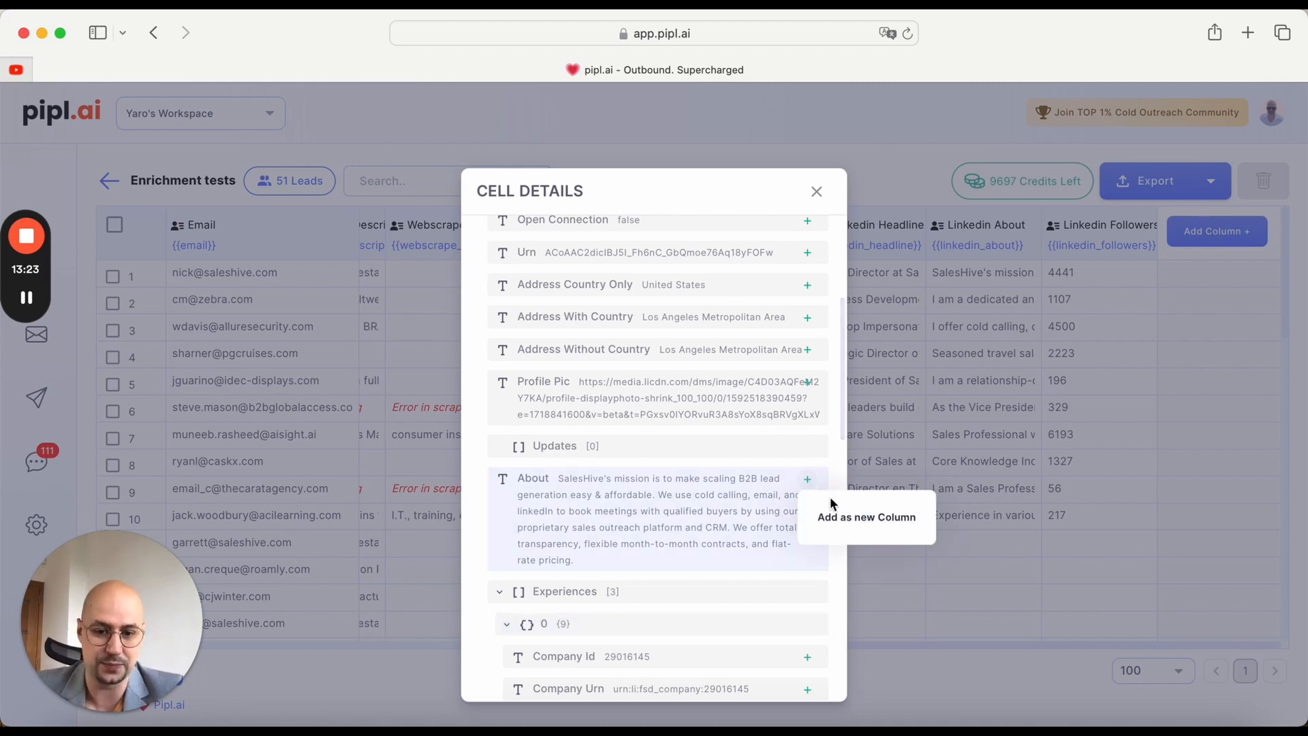
click(852, 521)
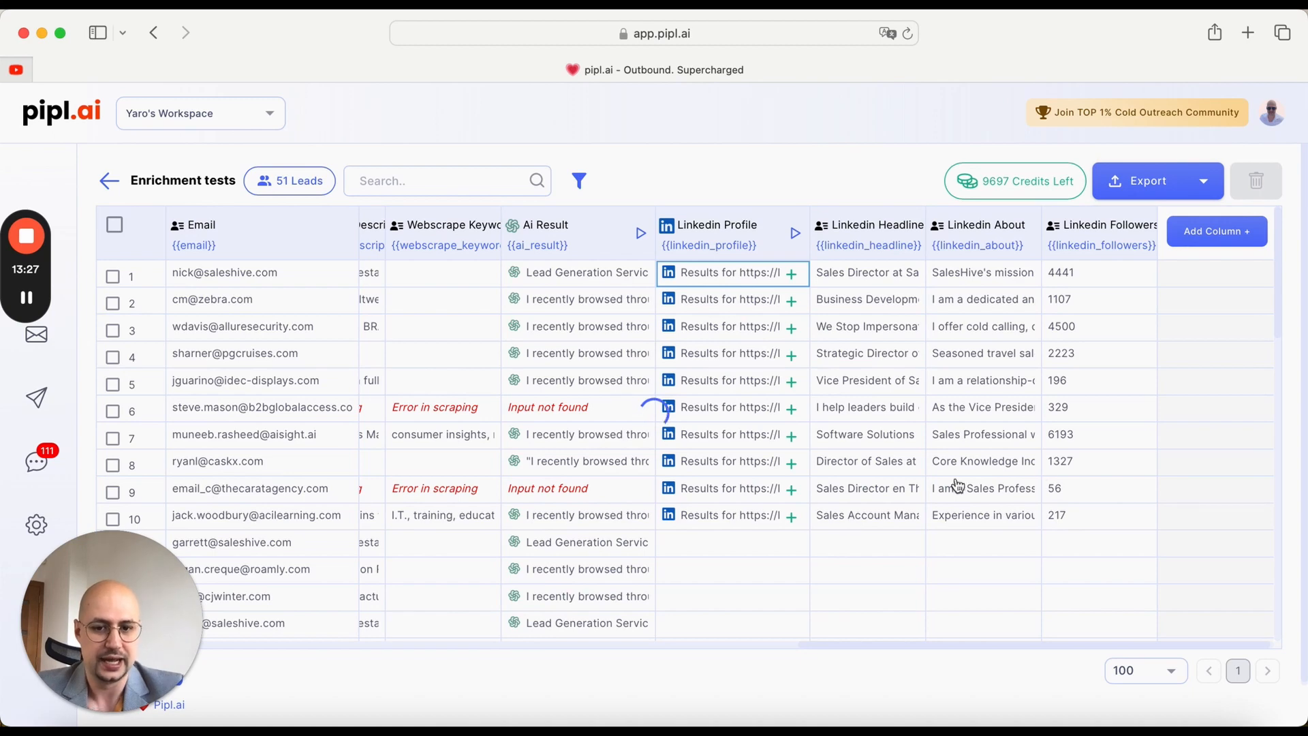
Step: Check the new About column by viewing the full text of the lead in row 2, then close it
scroll(1068, 463, right, 3)
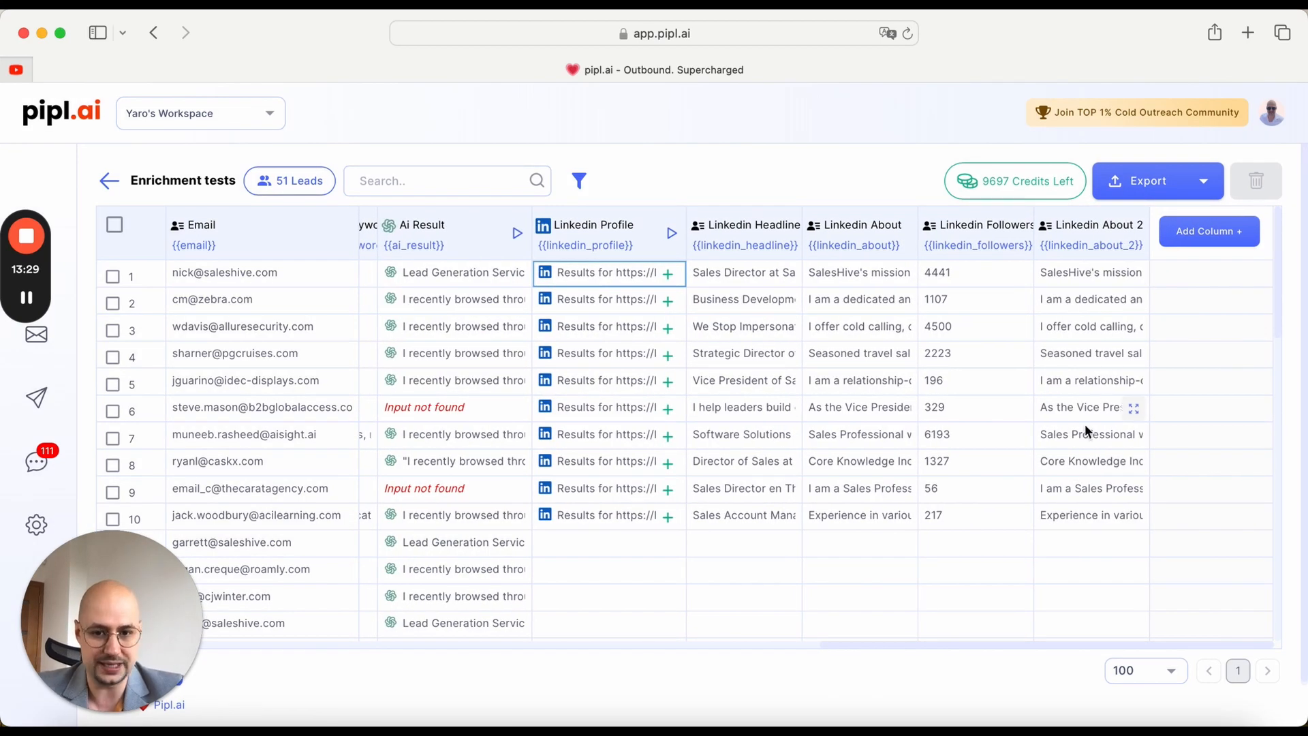
click(1094, 301)
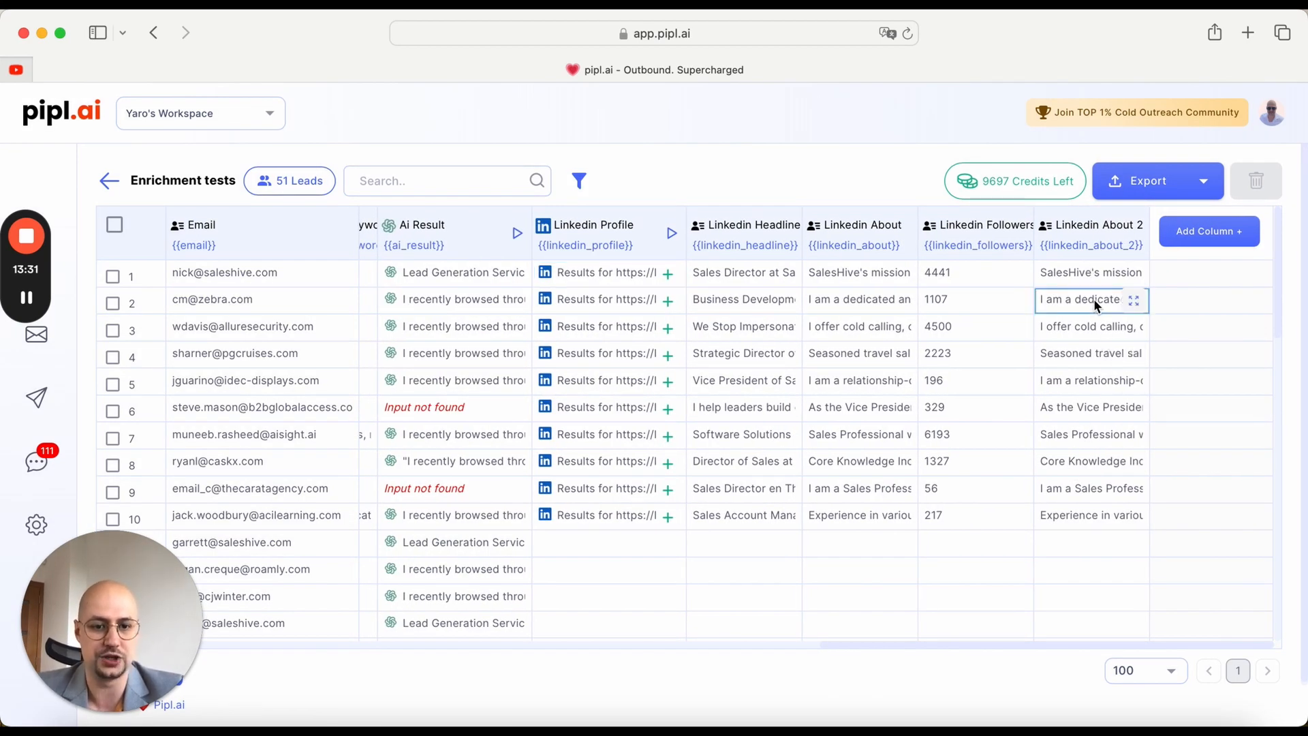
click(1134, 301)
click(816, 349)
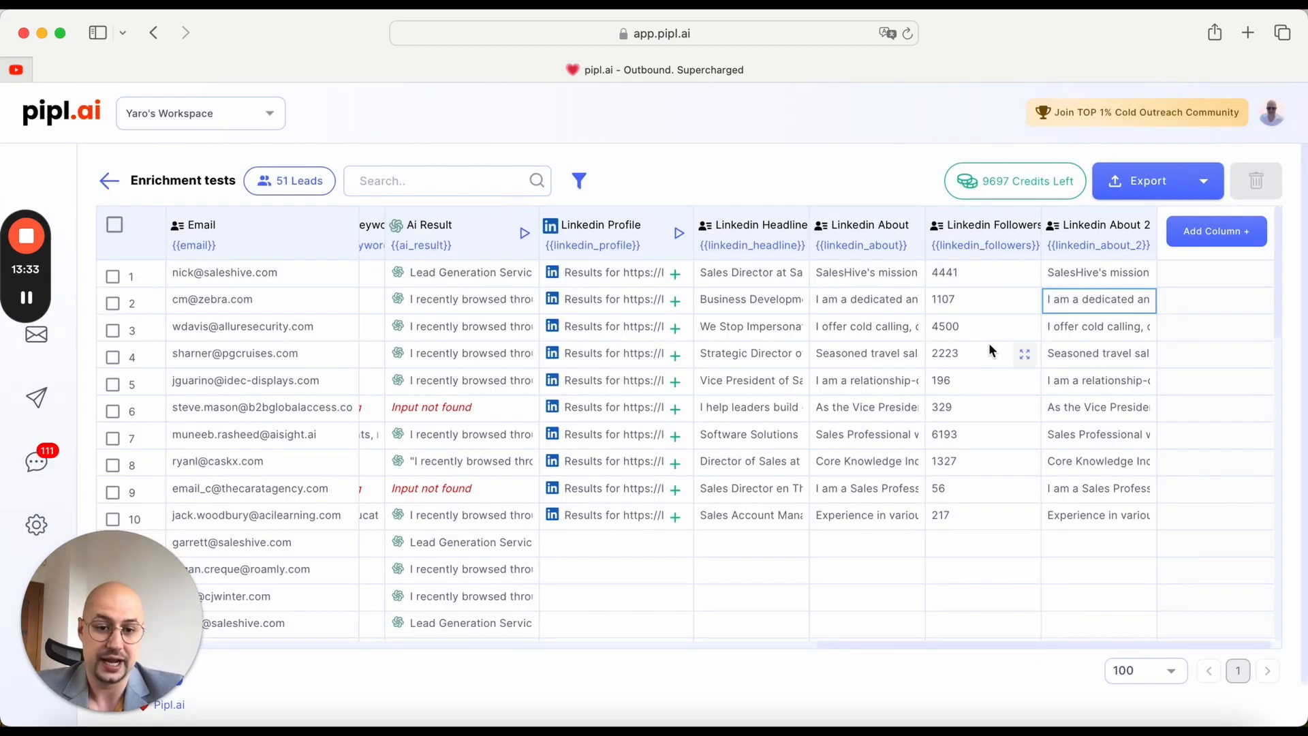
Step: Add the job Title from Experiences entry 0 in row 1's Linkedin Profile details as a new column
click(677, 276)
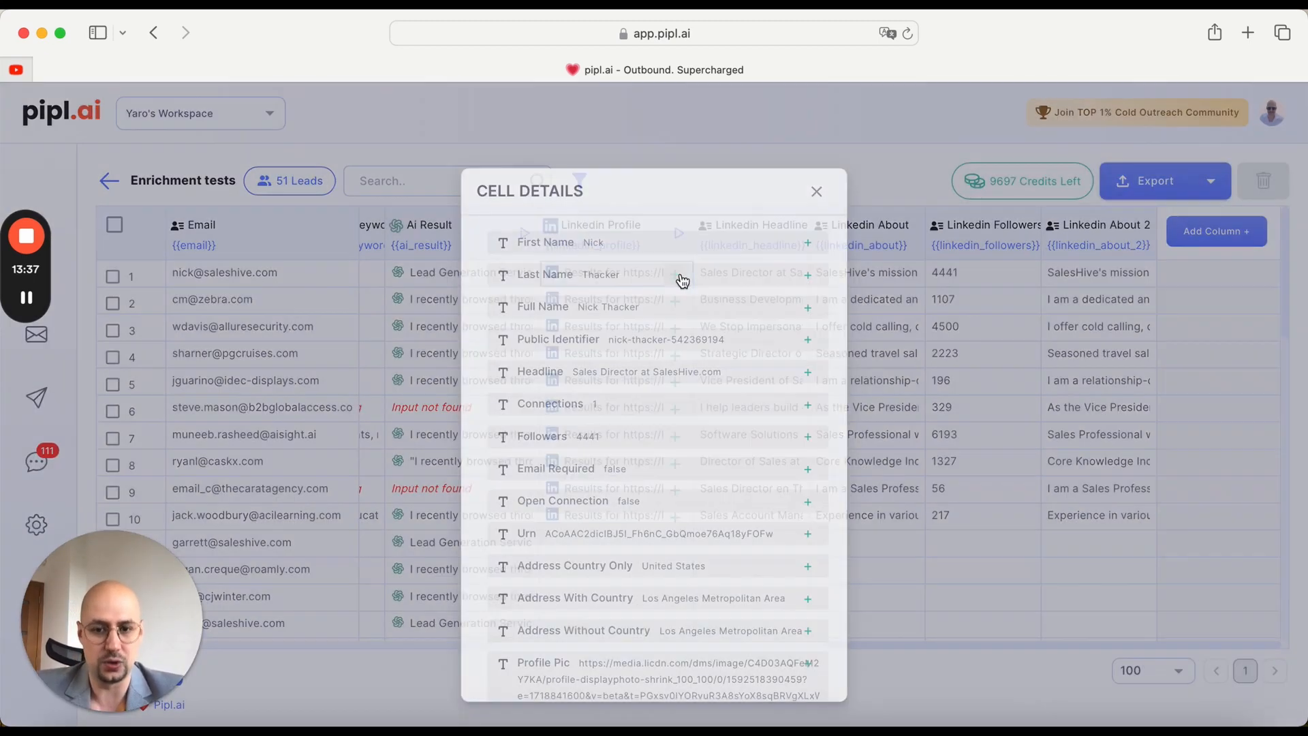
scroll(782, 485, down, 5)
scroll(782, 493, down, 3)
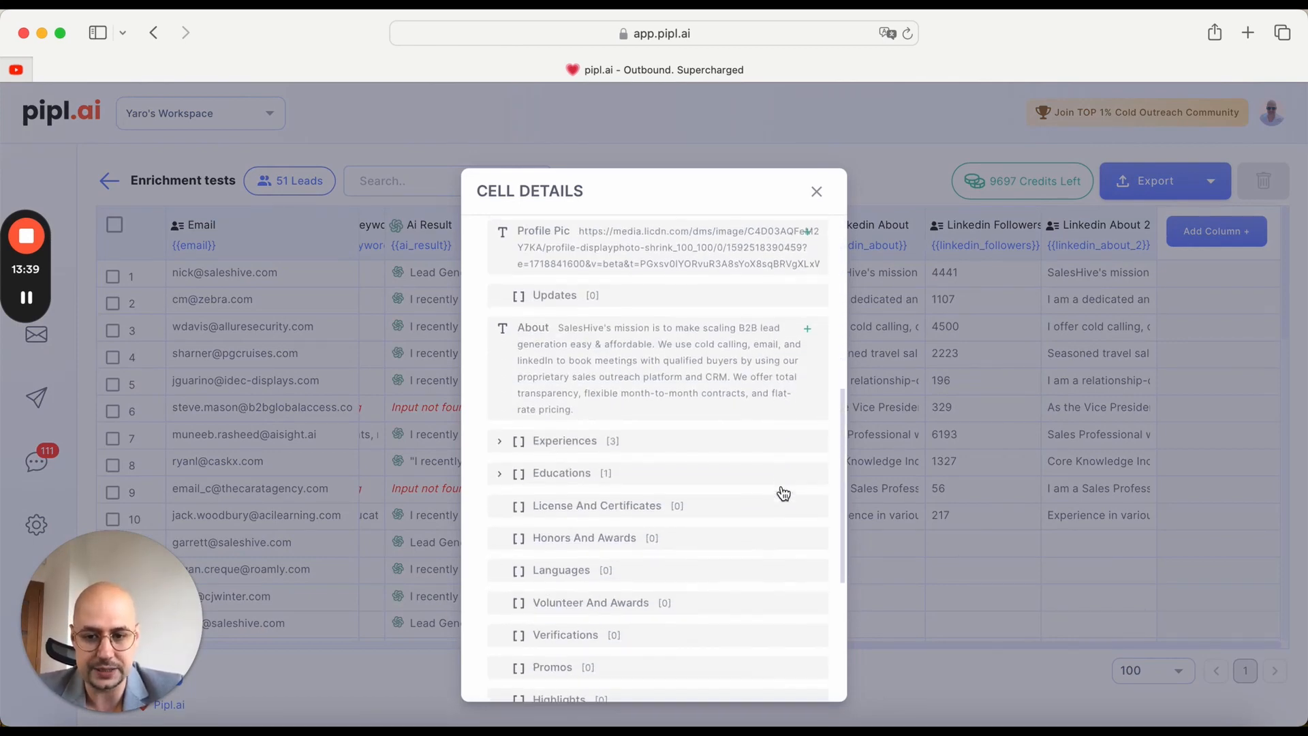
click(500, 421)
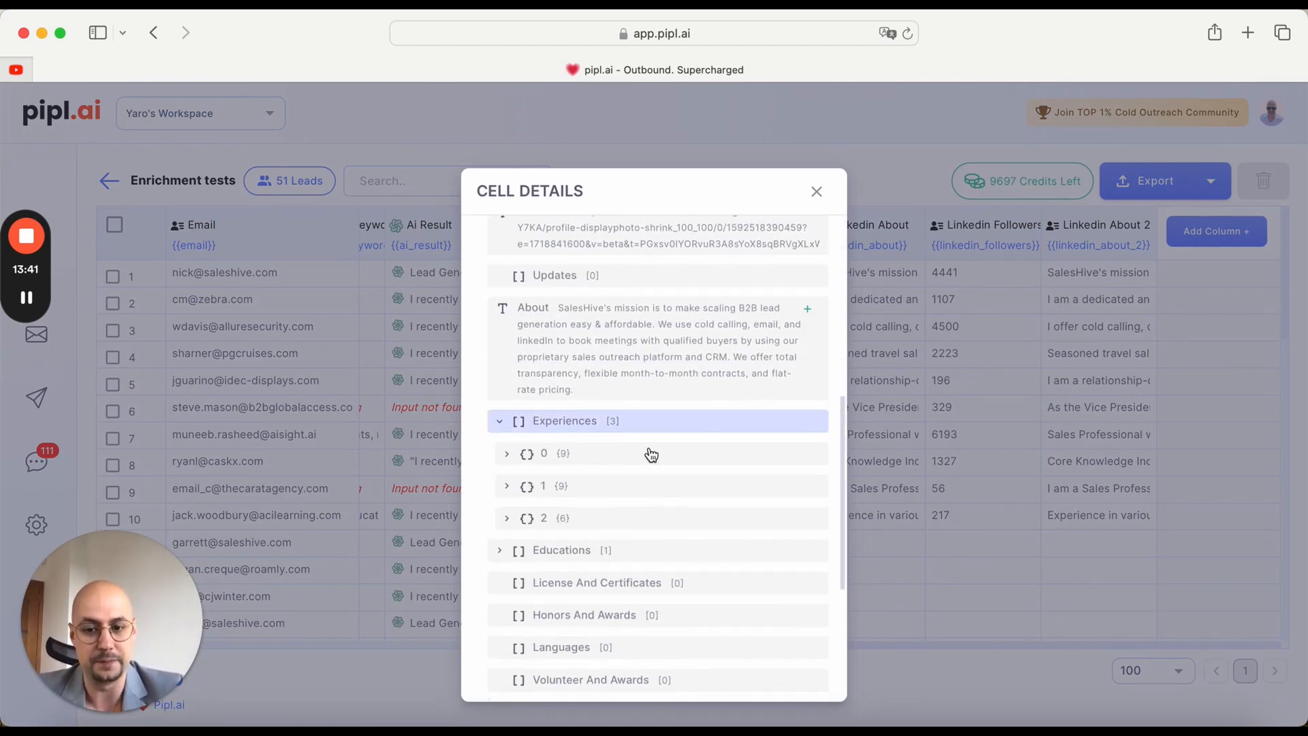
click(505, 454)
scroll(692, 458, down, 2)
scroll(693, 458, down, 2)
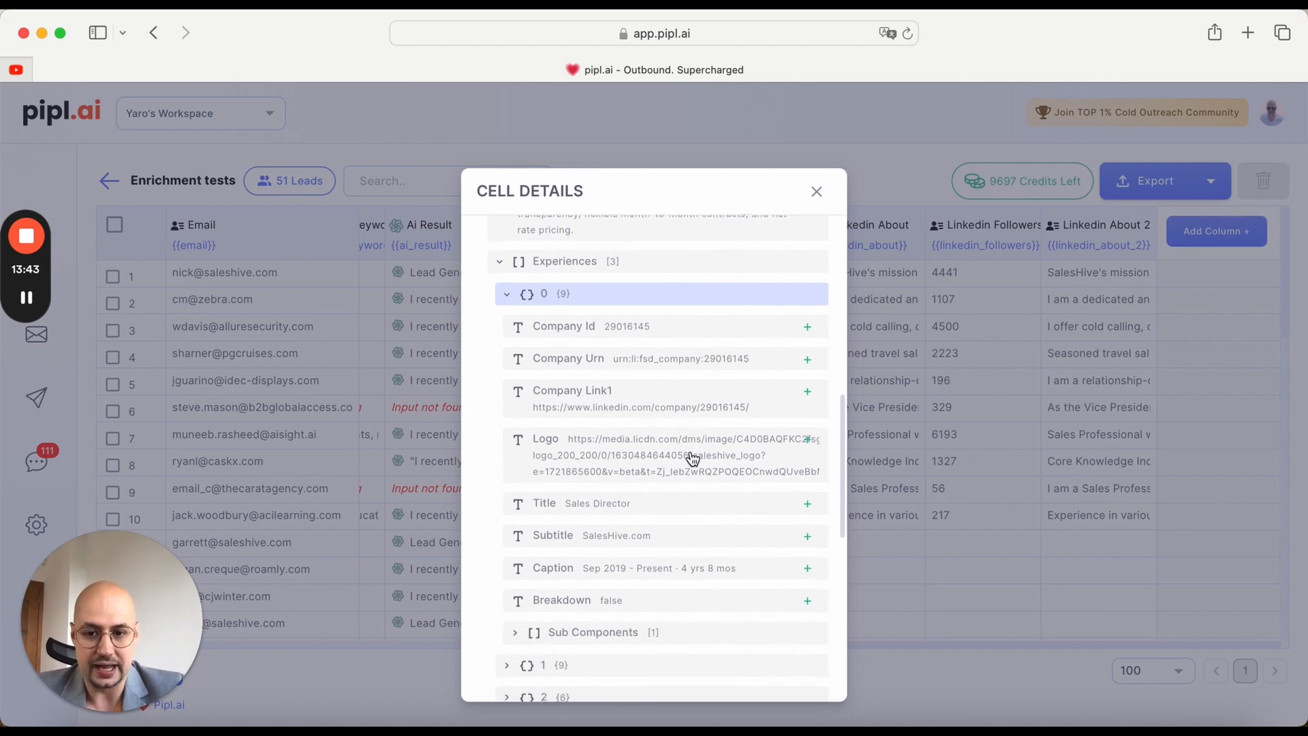
scroll(767, 475, down, 1)
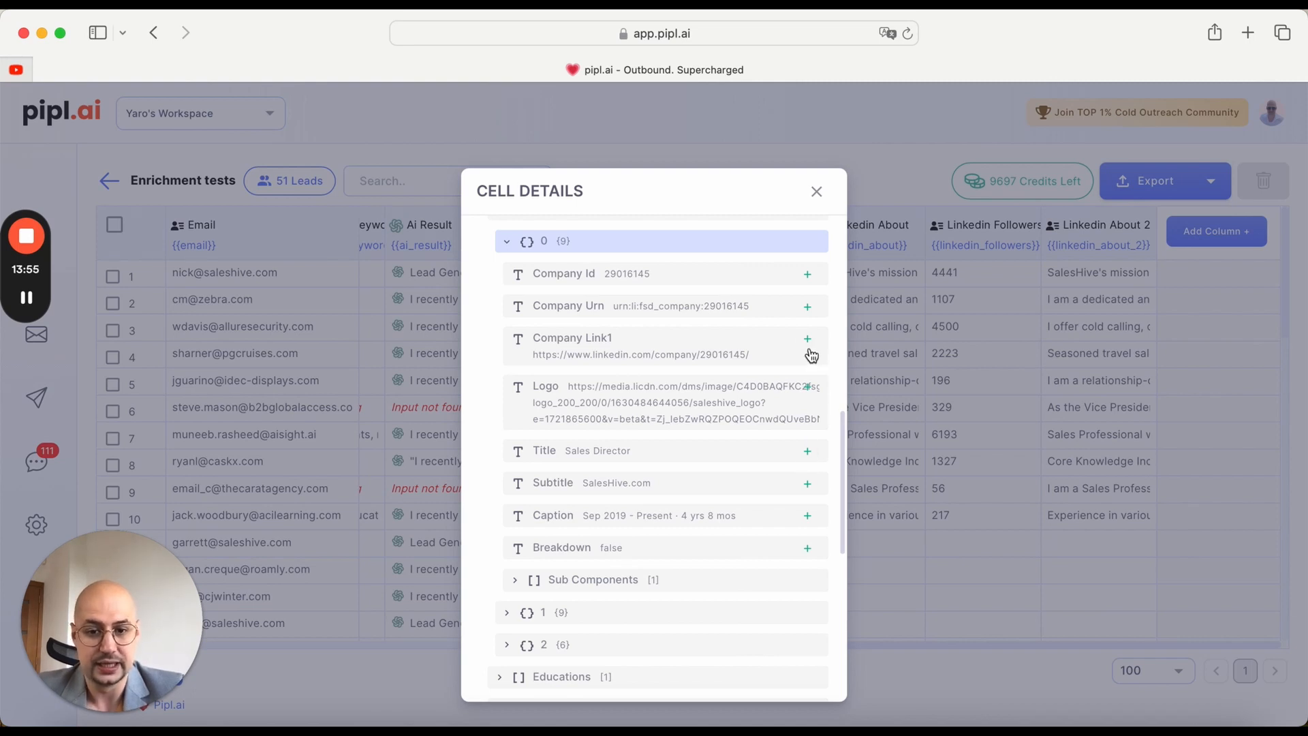
click(810, 455)
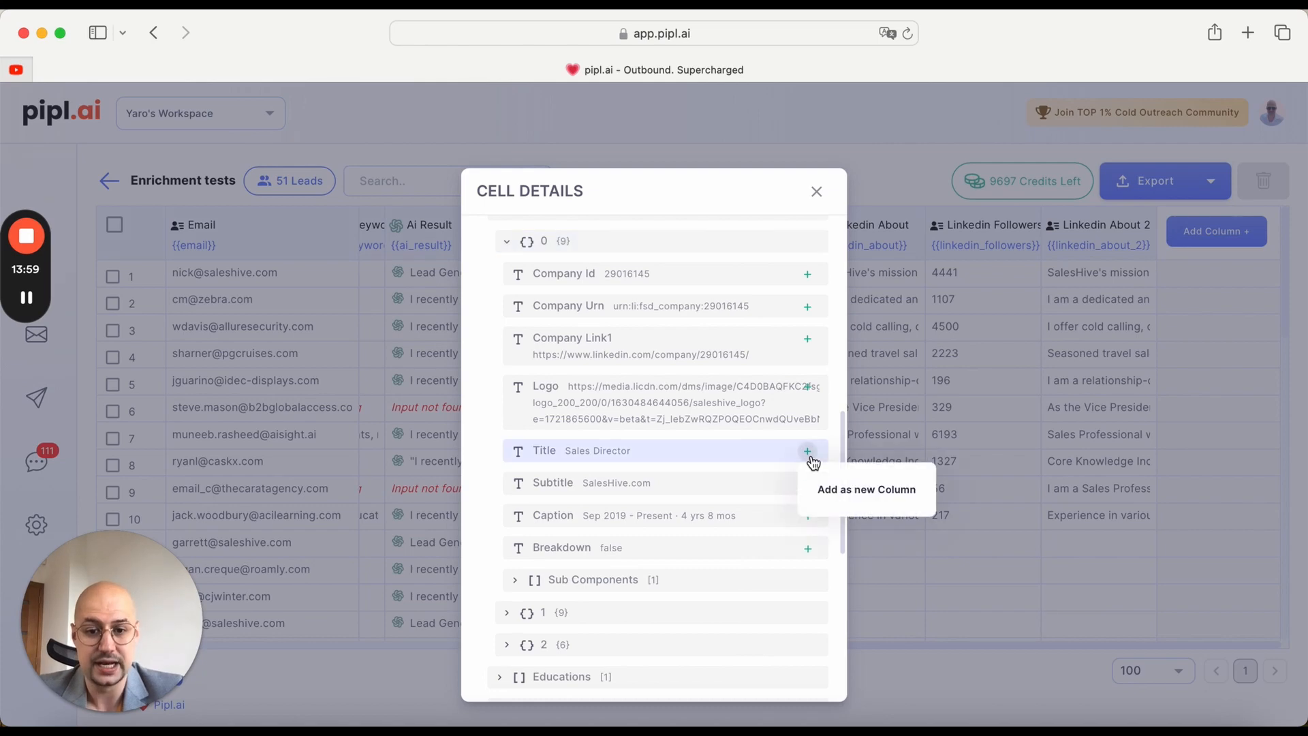
click(836, 488)
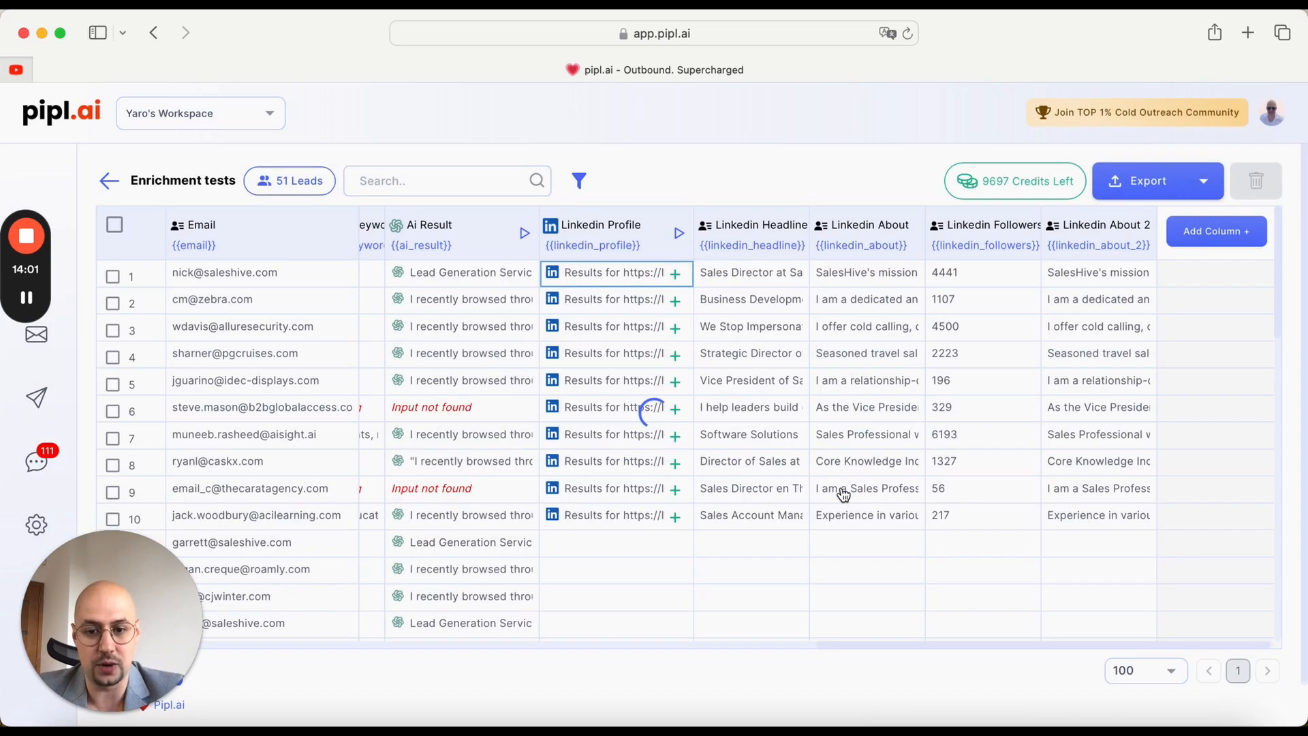
scroll(678, 281, right, 2)
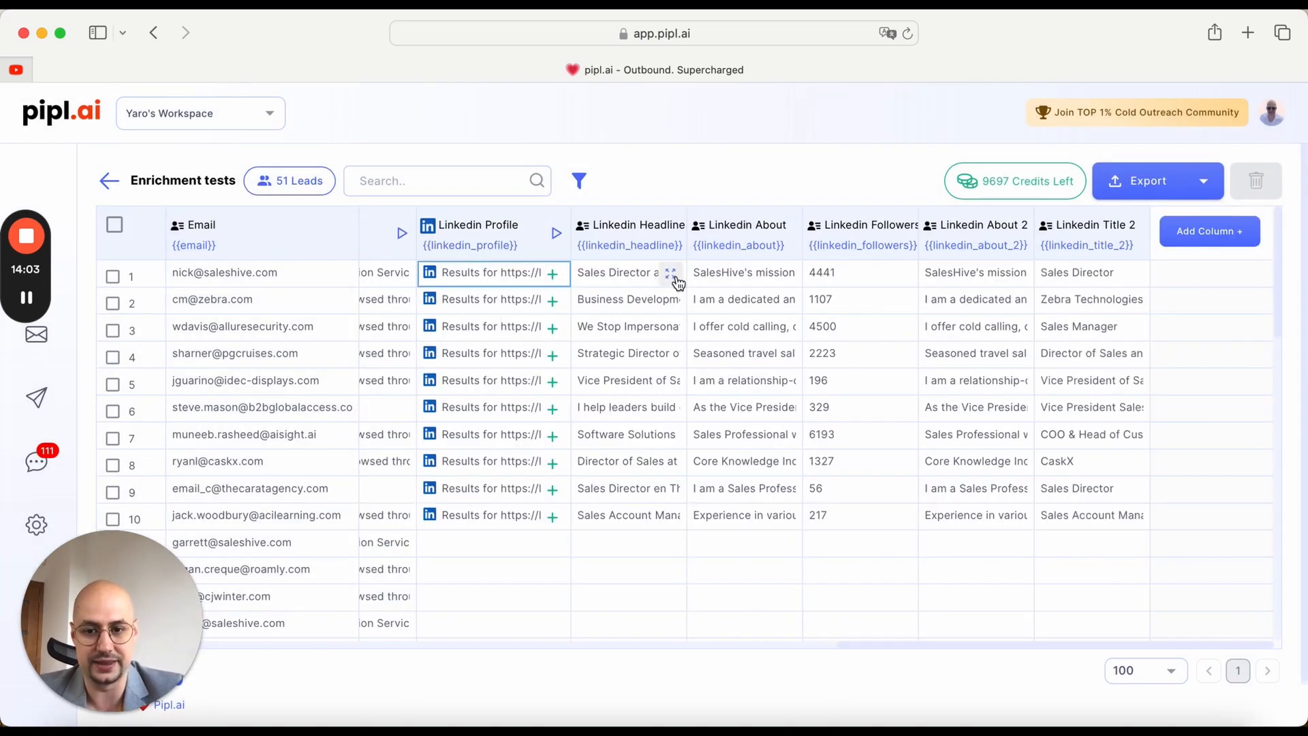
Step: Add Company Link1 from Experiences entry 0 in row 1's Linkedin Profile details as a new column
click(545, 273)
scroll(729, 453, down, 3)
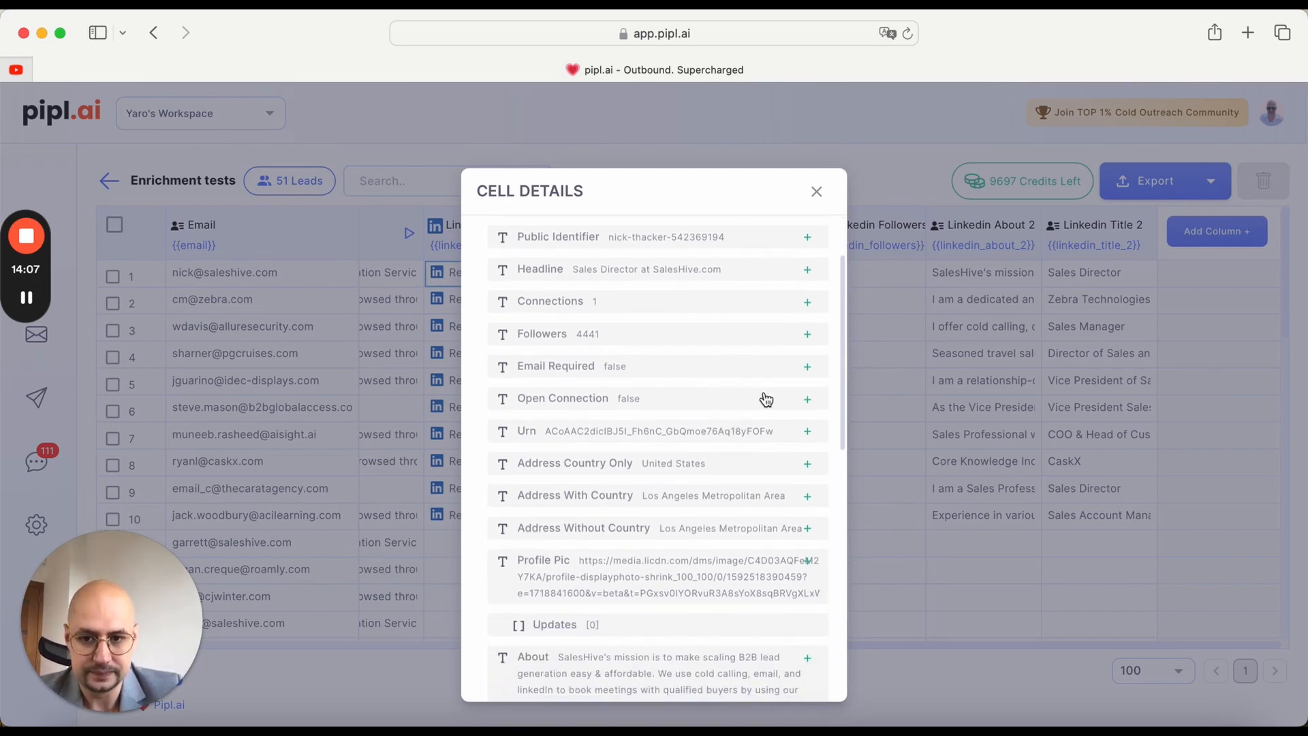
scroll(766, 400, down, 7)
scroll(766, 400, down, 3)
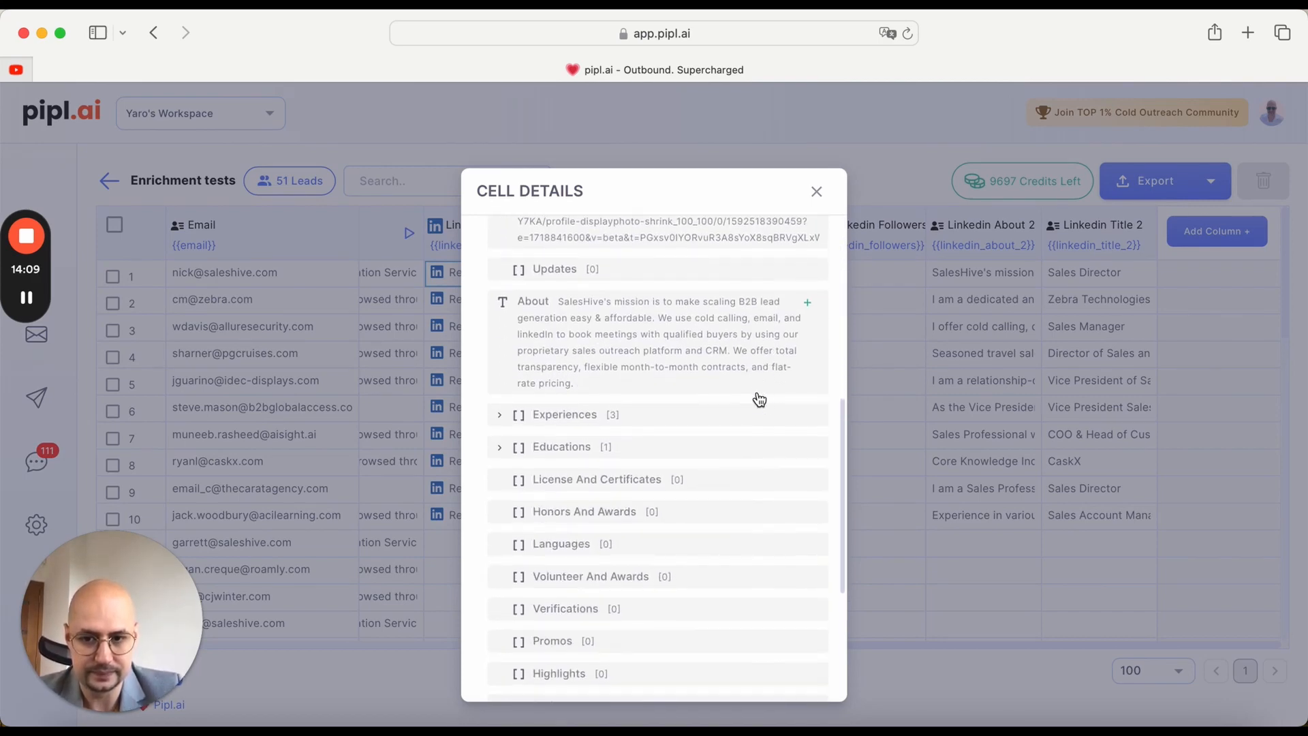
click(643, 416)
click(591, 451)
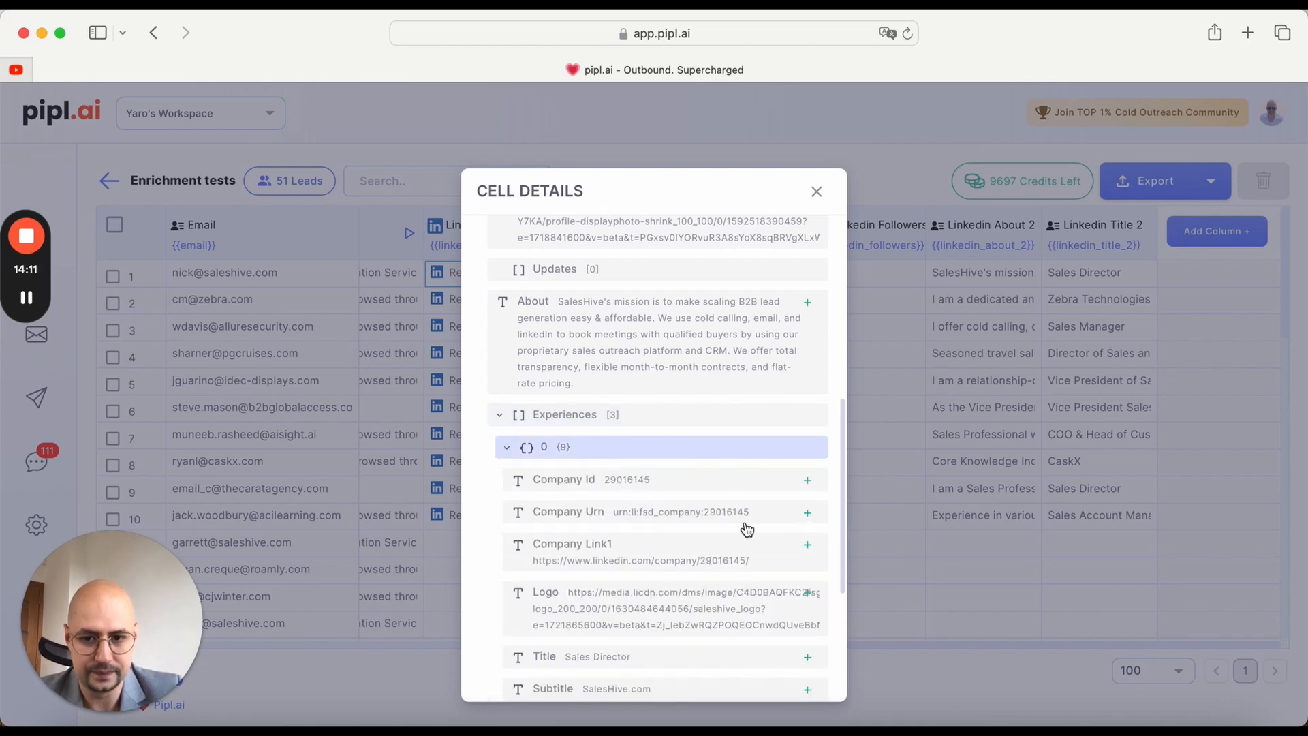
scroll(743, 526, down, 2)
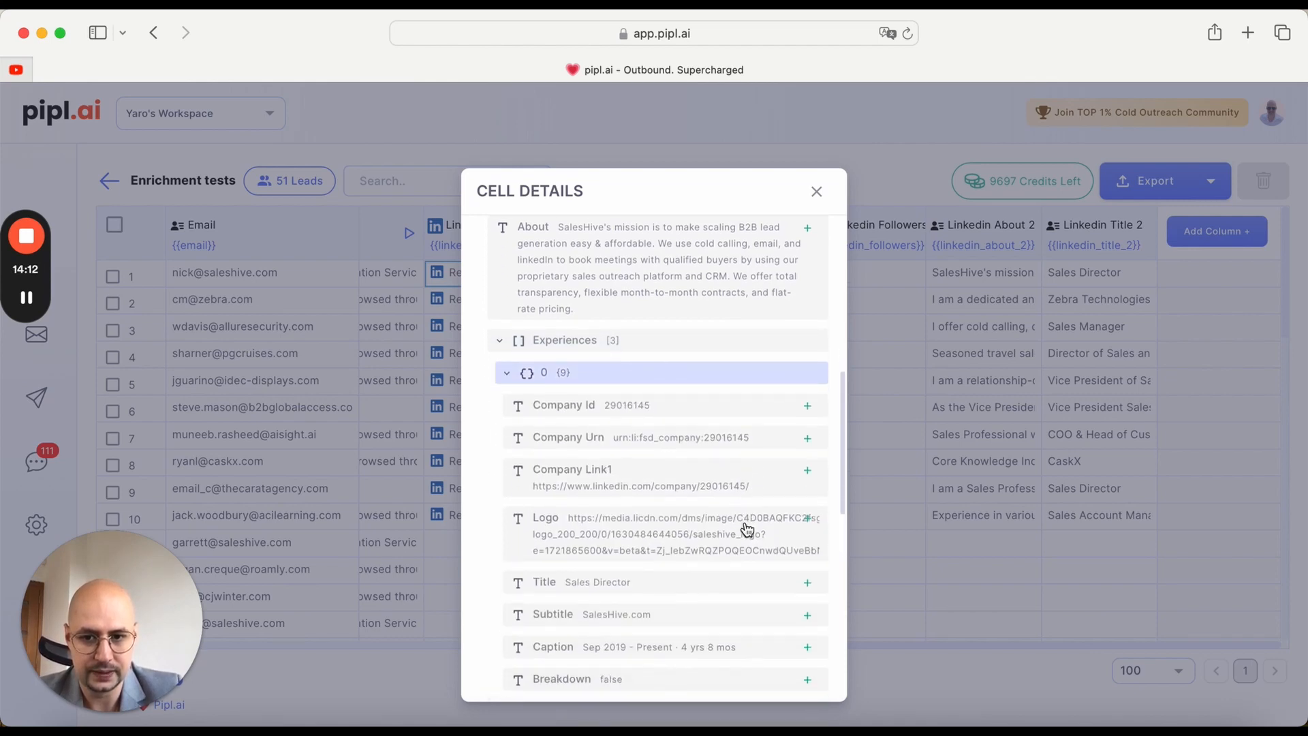
click(809, 472)
click(842, 515)
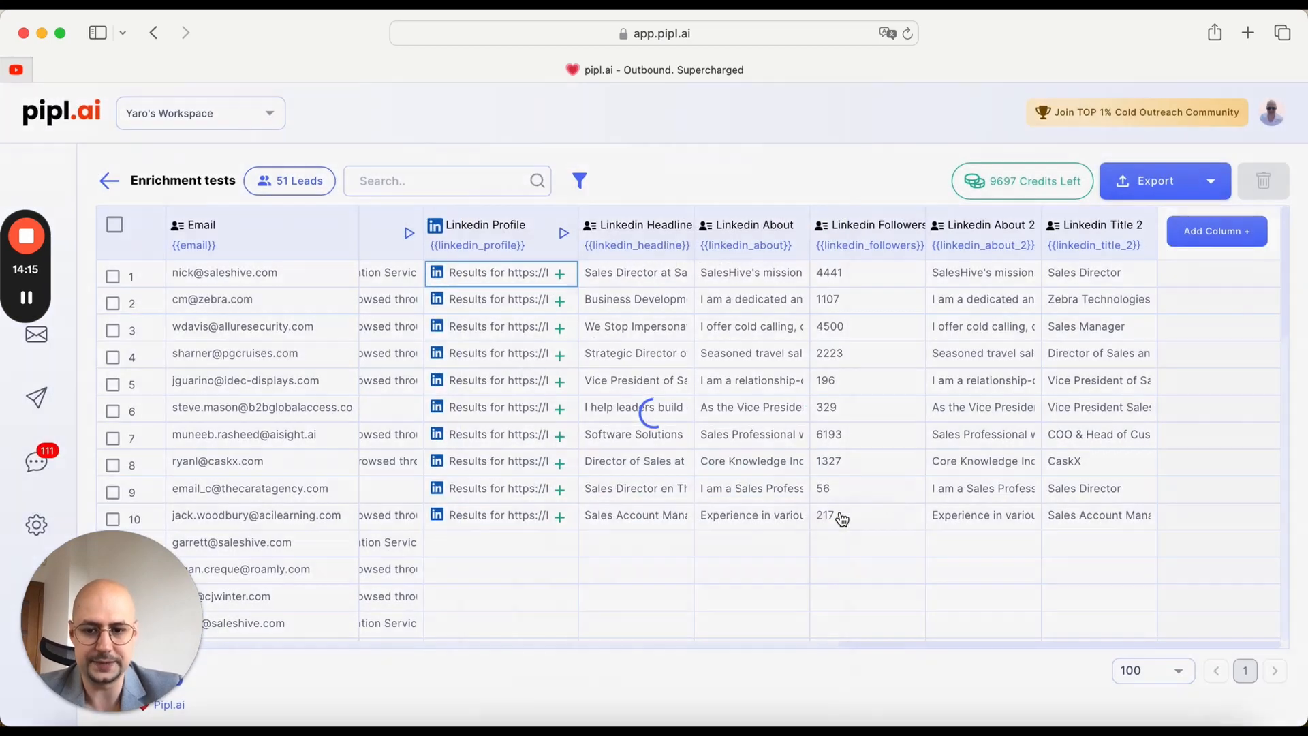
scroll(800, 369, right, 3)
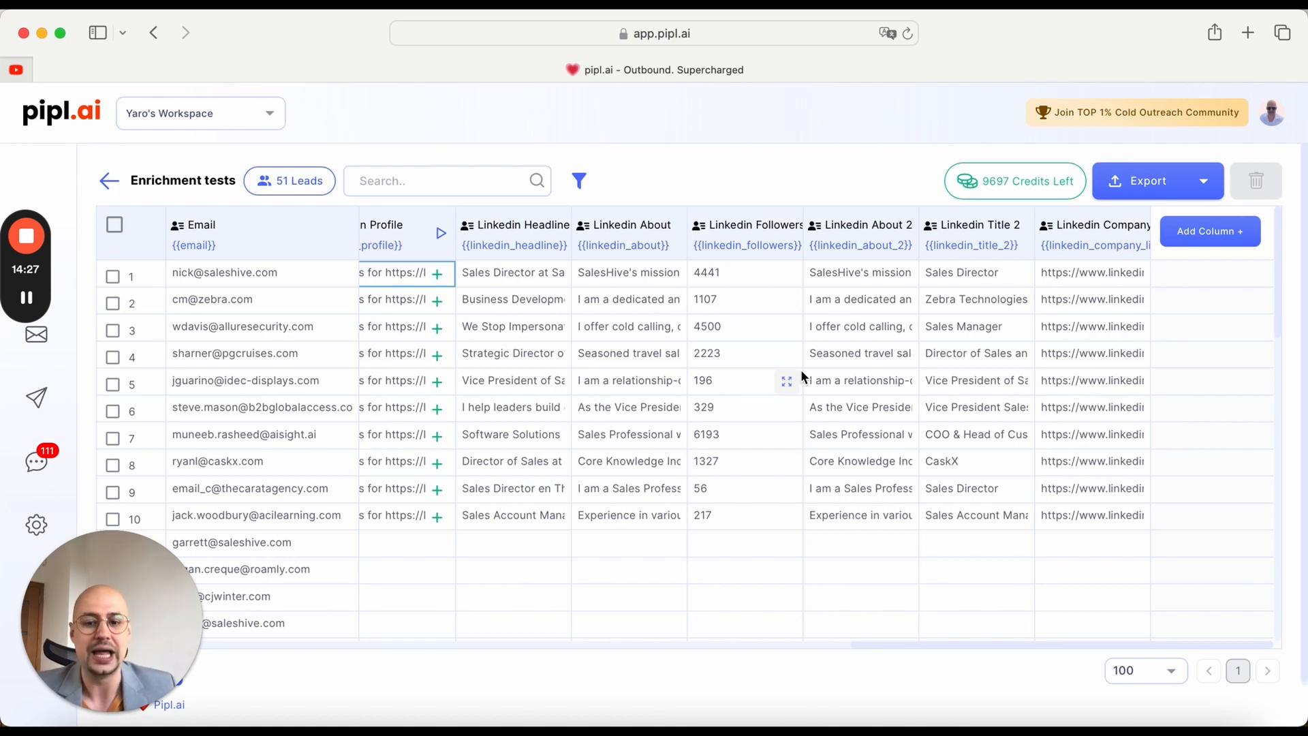
Step: Run the Linkedin Profile scrape for all rows that haven't run and look over the newly processed leads
scroll(799, 370, left, 3)
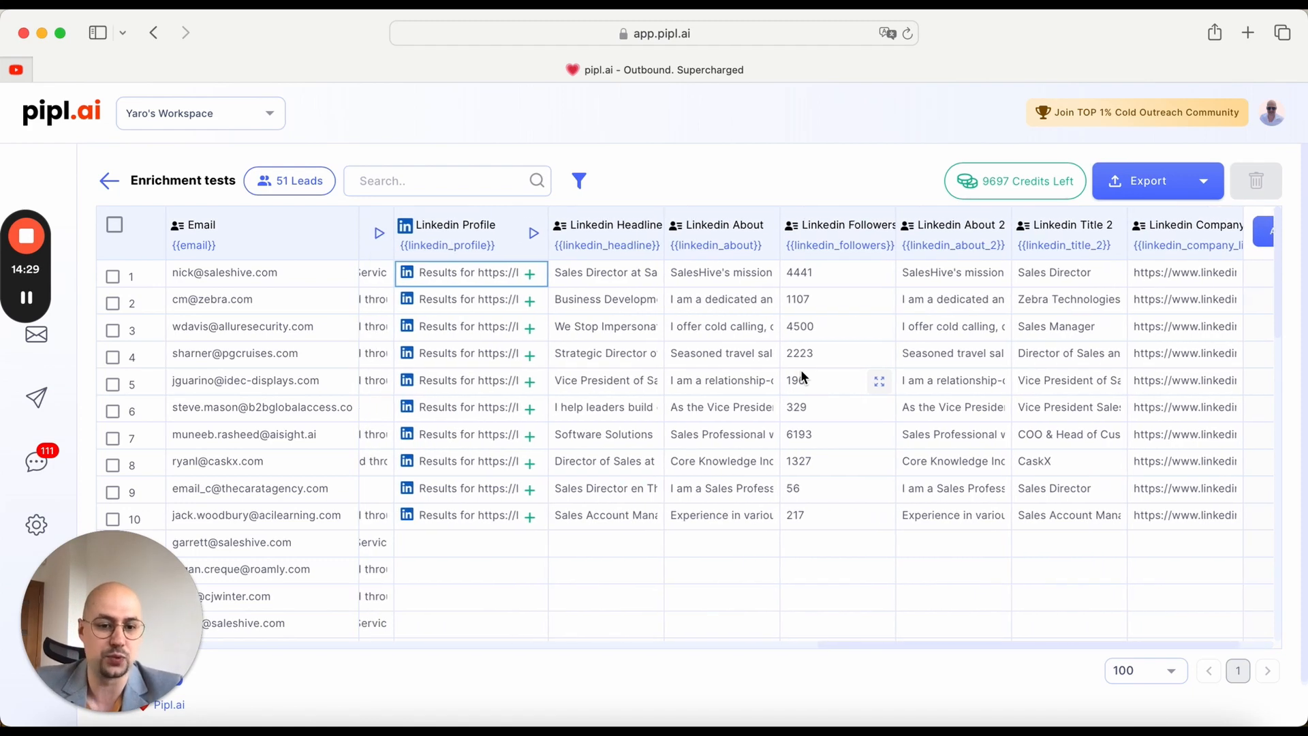
scroll(799, 370, right, 3)
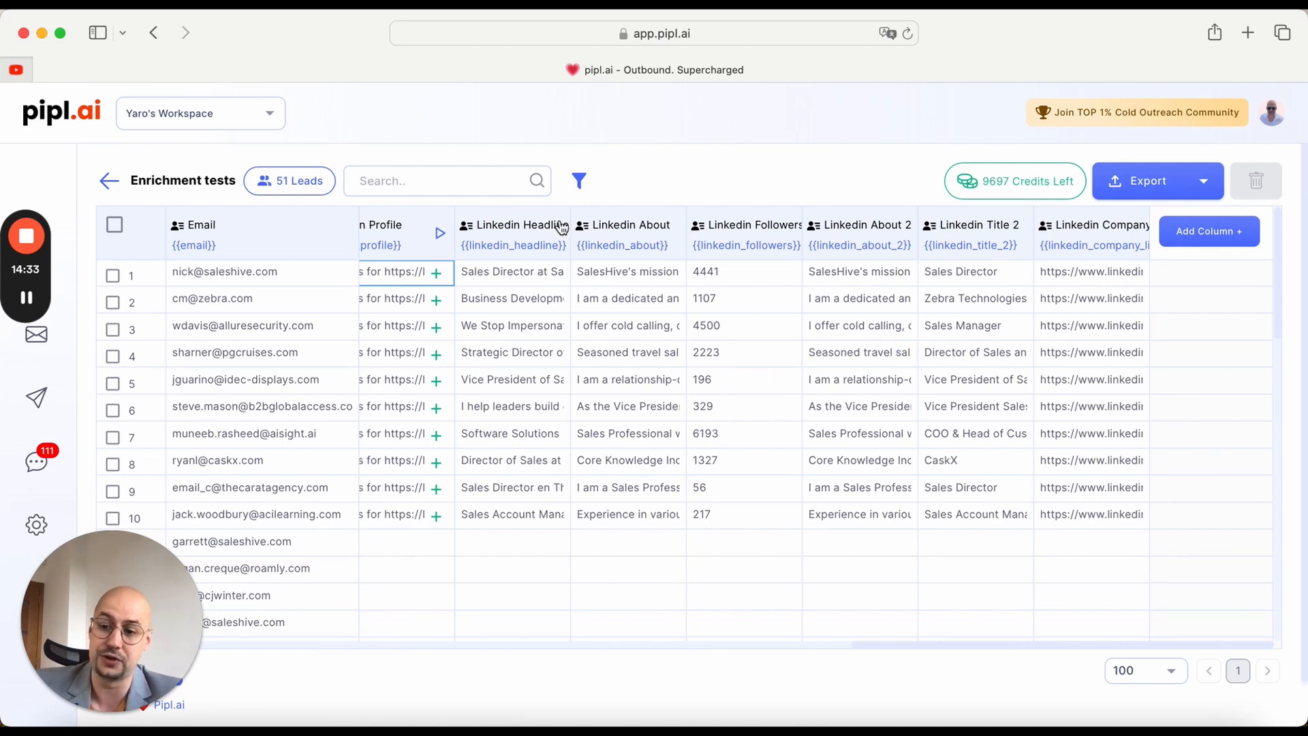
click(439, 236)
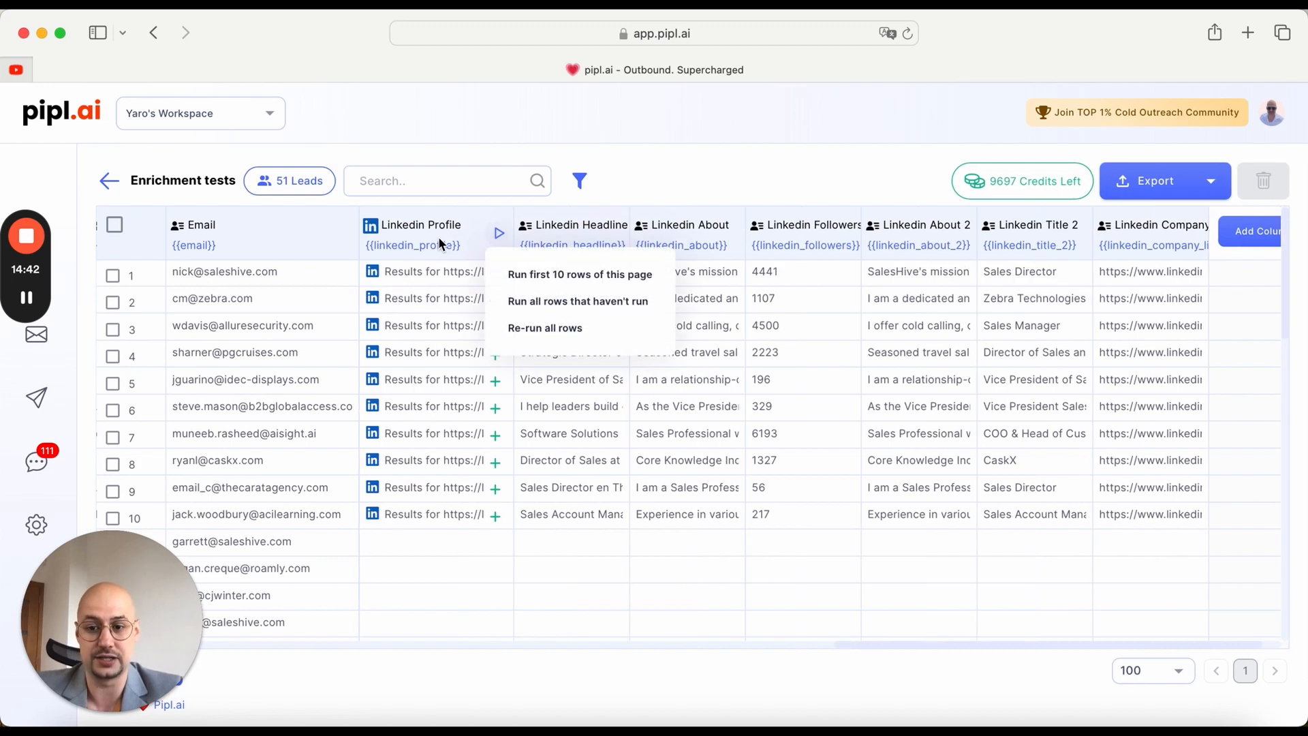
click(577, 307)
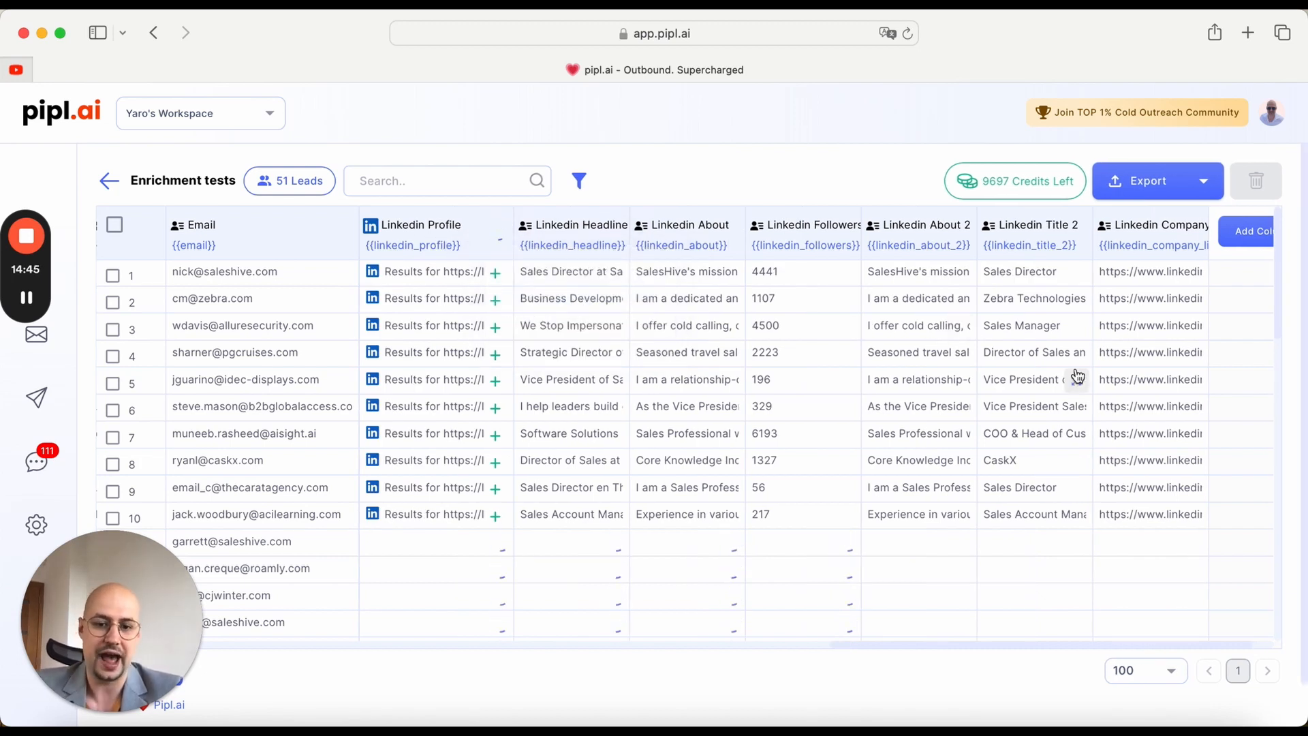
scroll(1077, 375, right, 2)
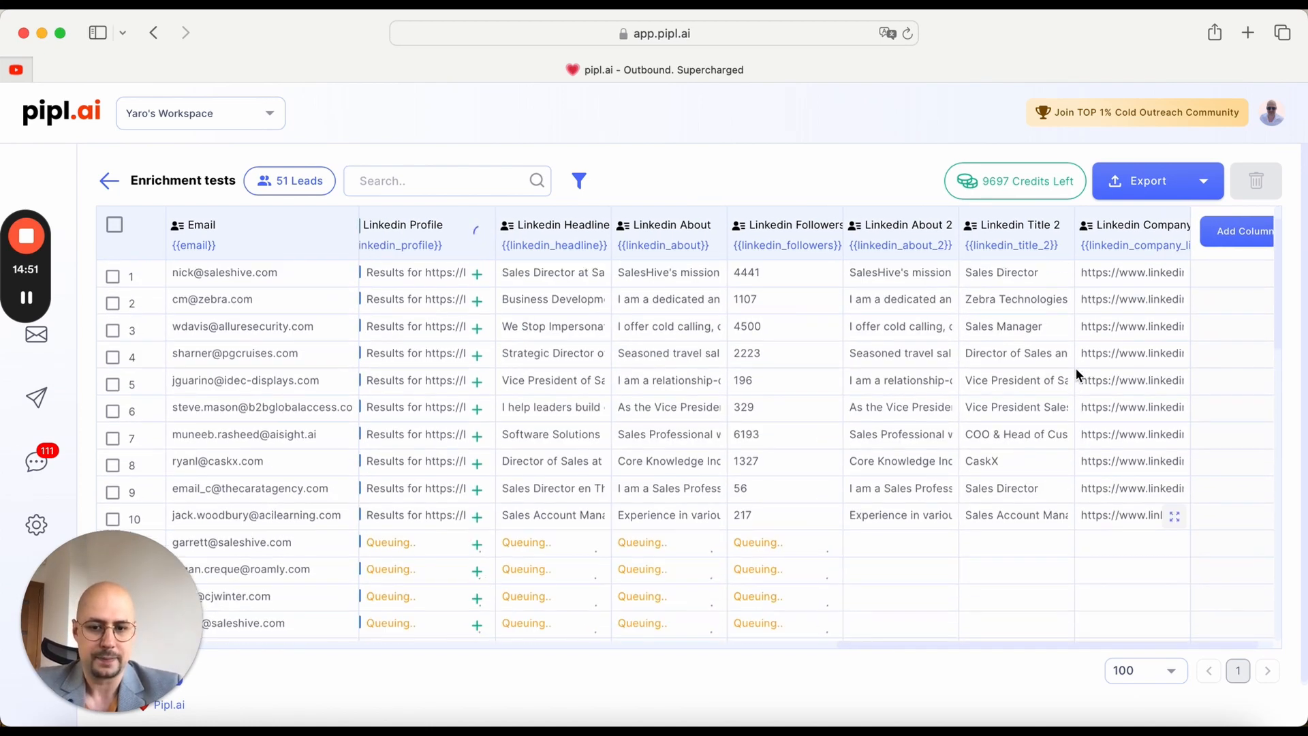
scroll(1076, 368, down, 3)
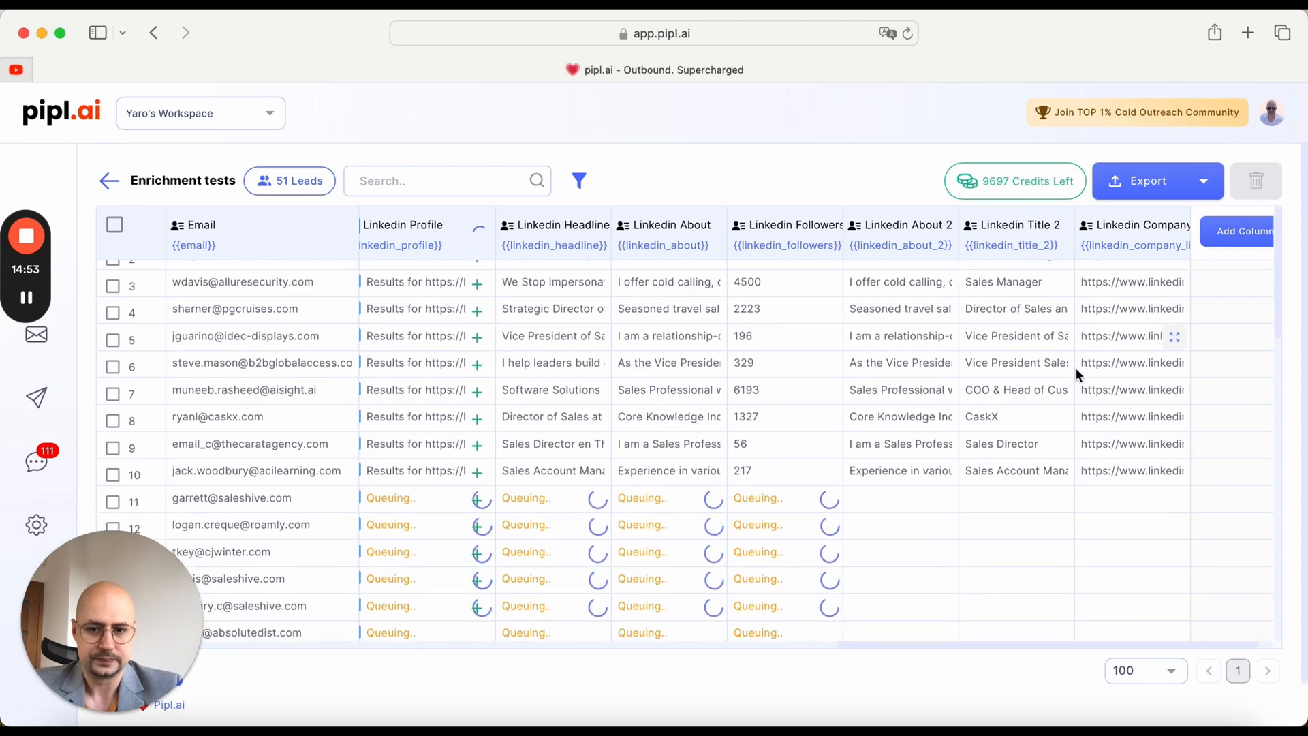
scroll(1076, 368, right, 2)
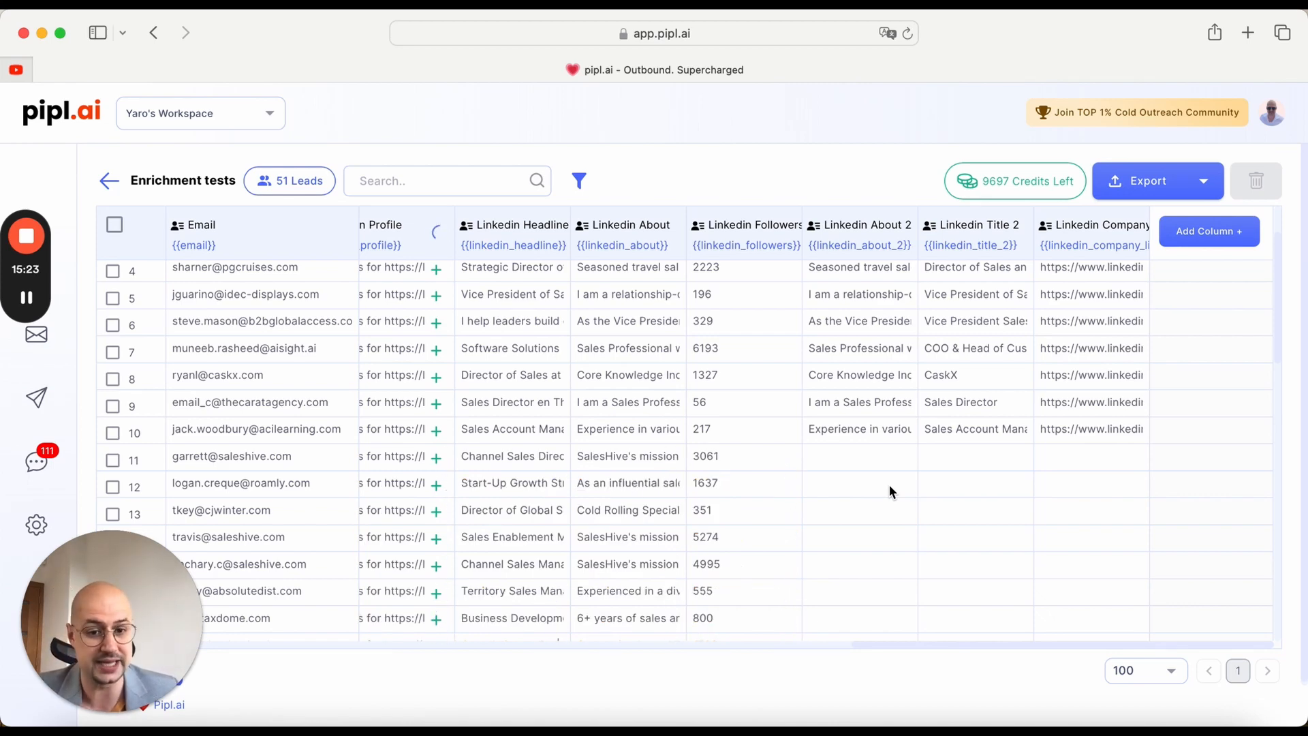
scroll(890, 491, up, 3)
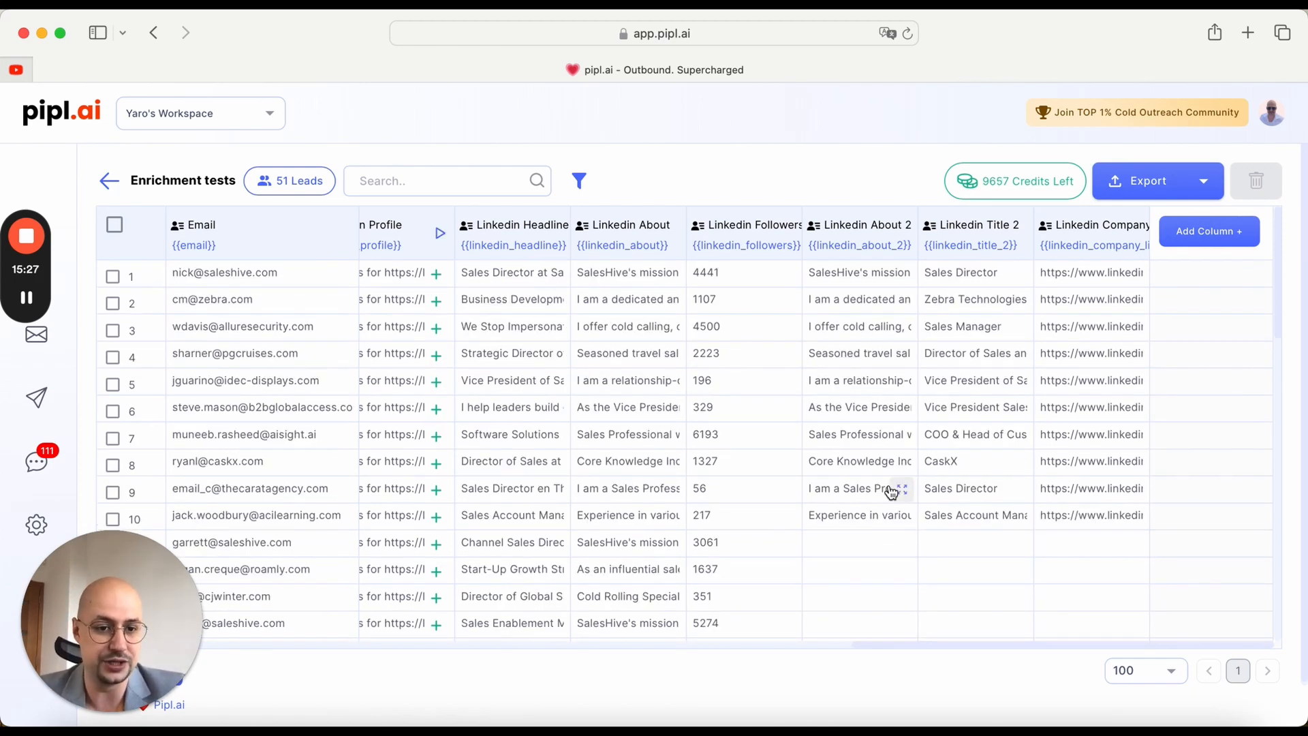
Step: Add a Company LinkedIn scrape using the custom_company_linkedin column, with Tagline, Description and Industry columns, and run it on the first 10 rows
click(1230, 234)
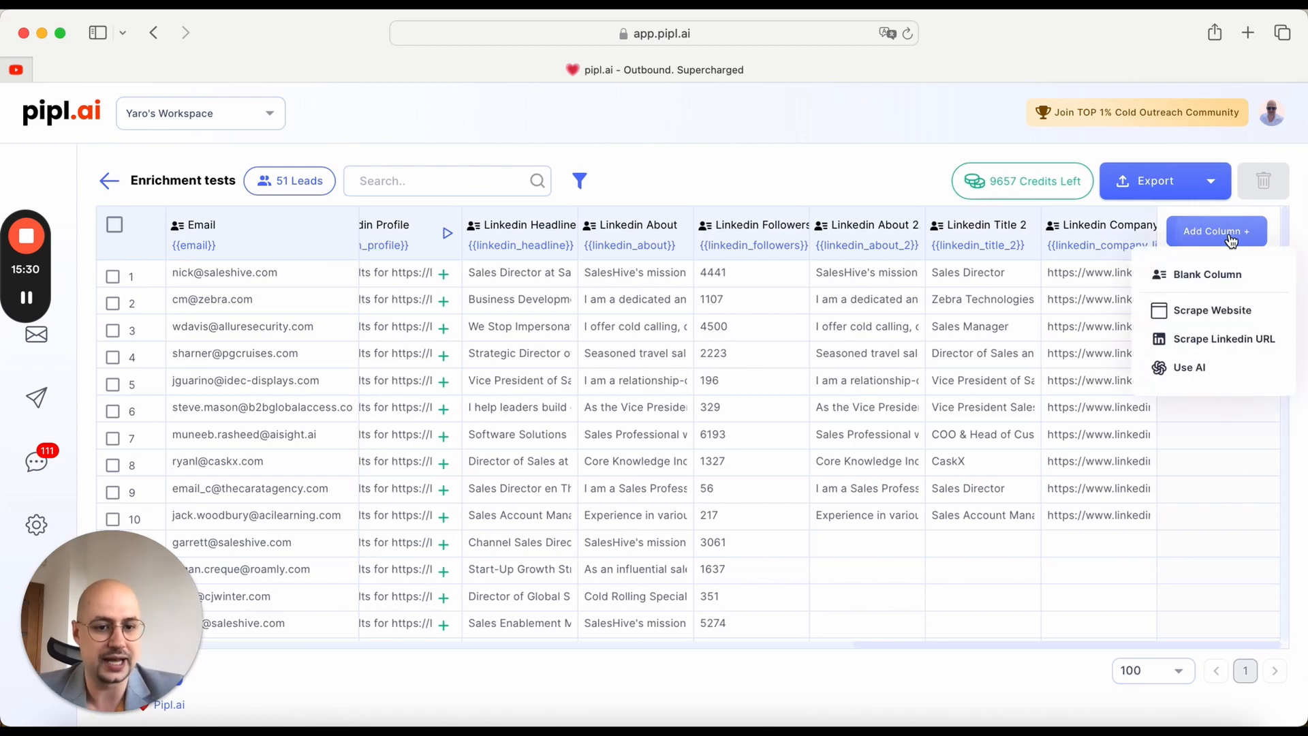
click(1251, 351)
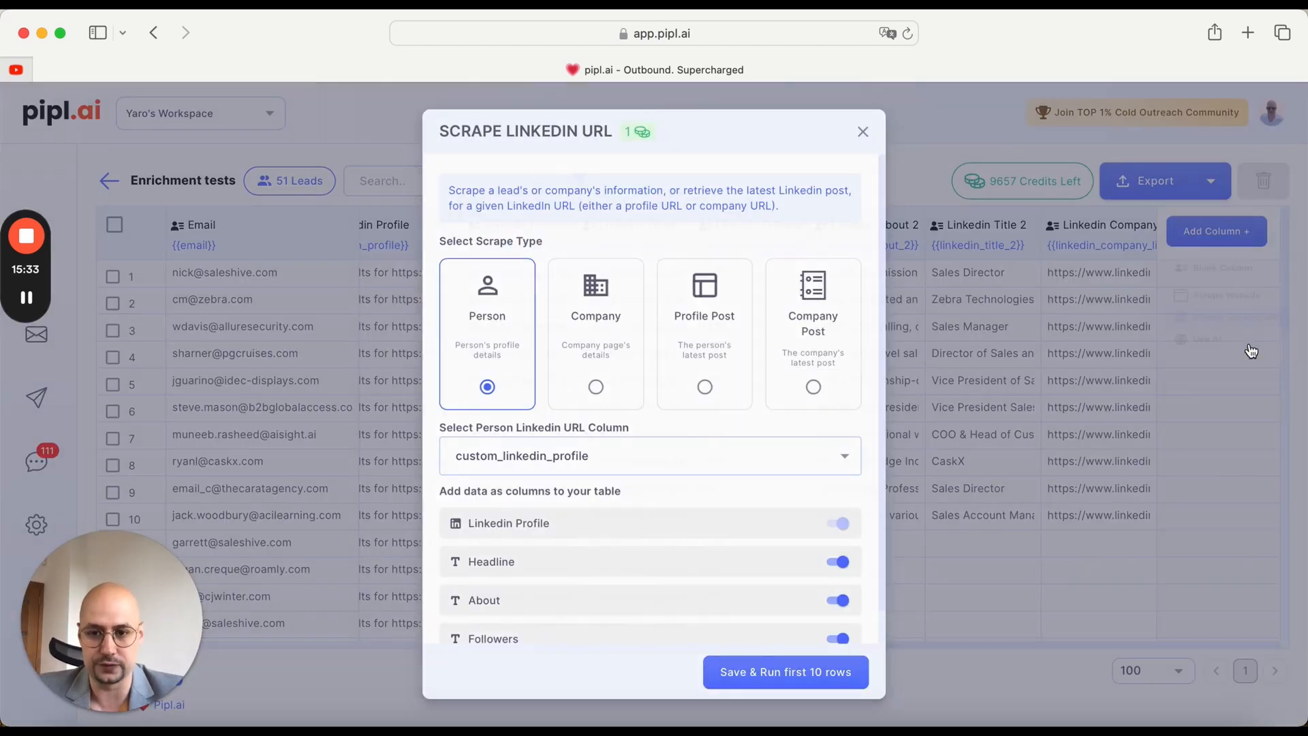
click(612, 326)
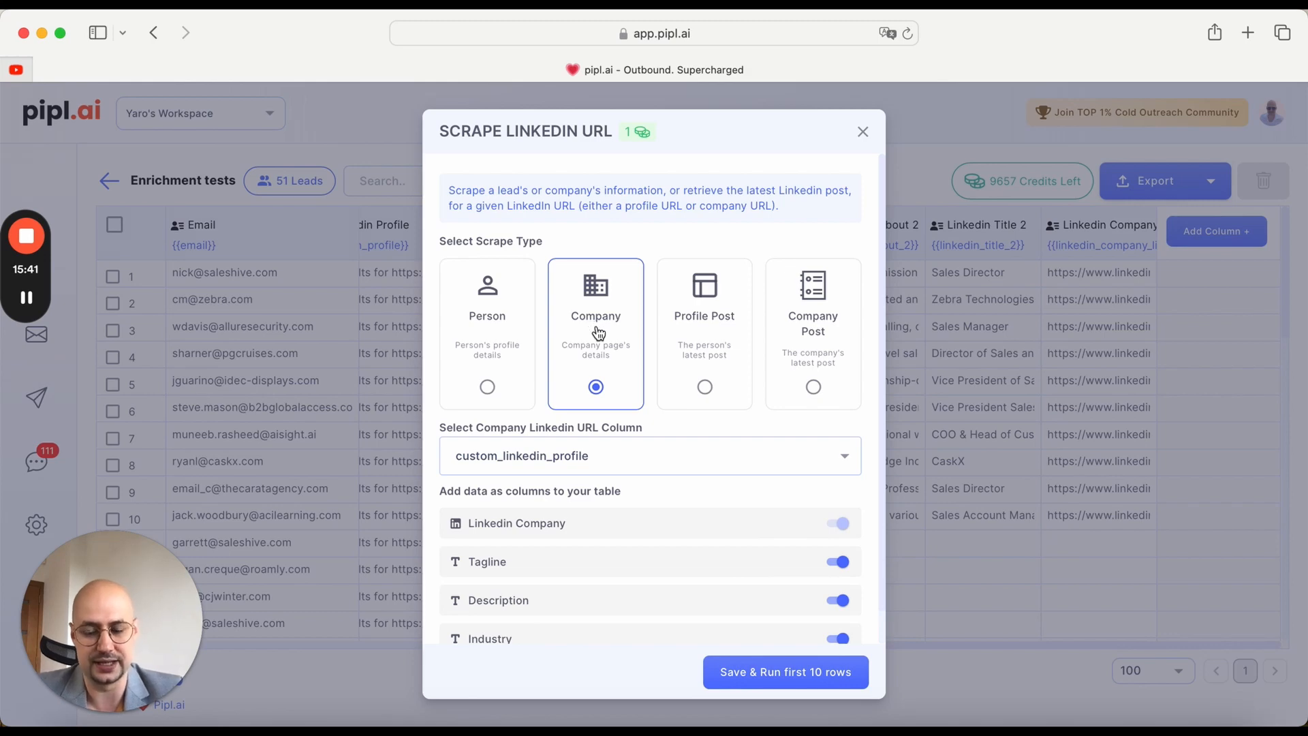
click(636, 452)
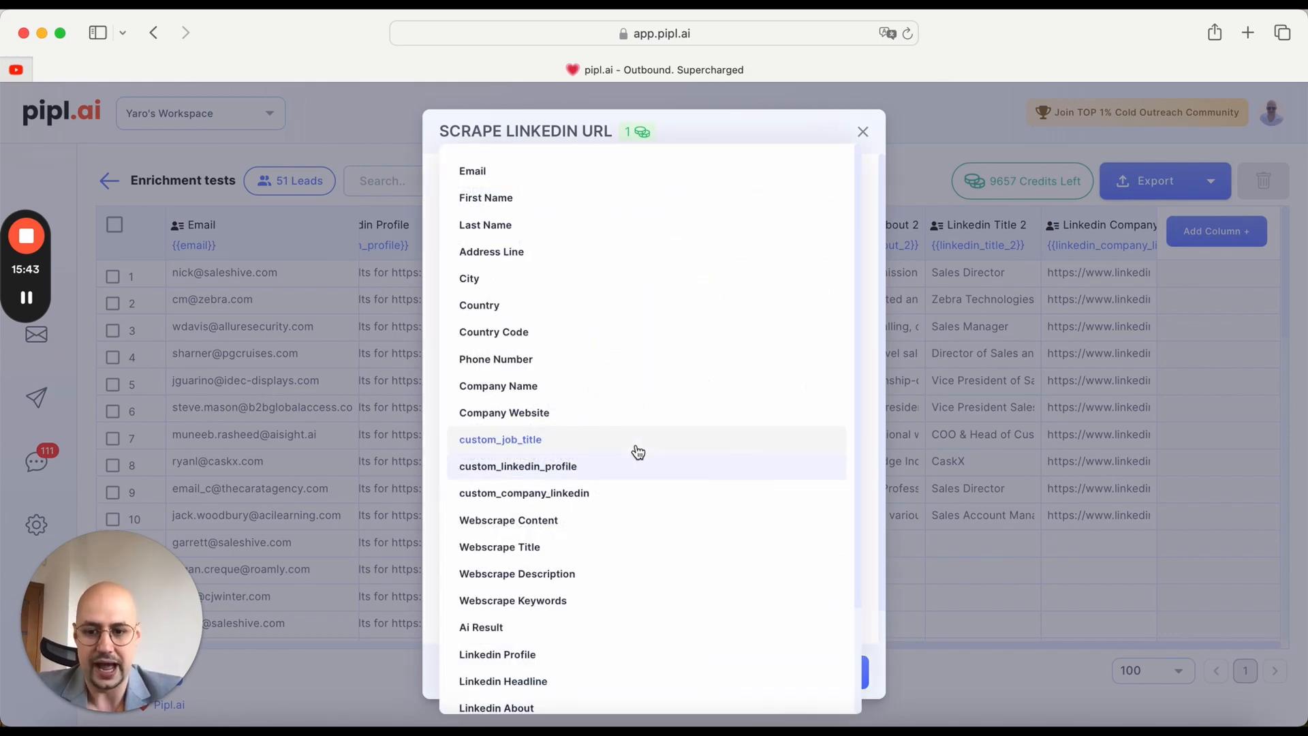
click(583, 496)
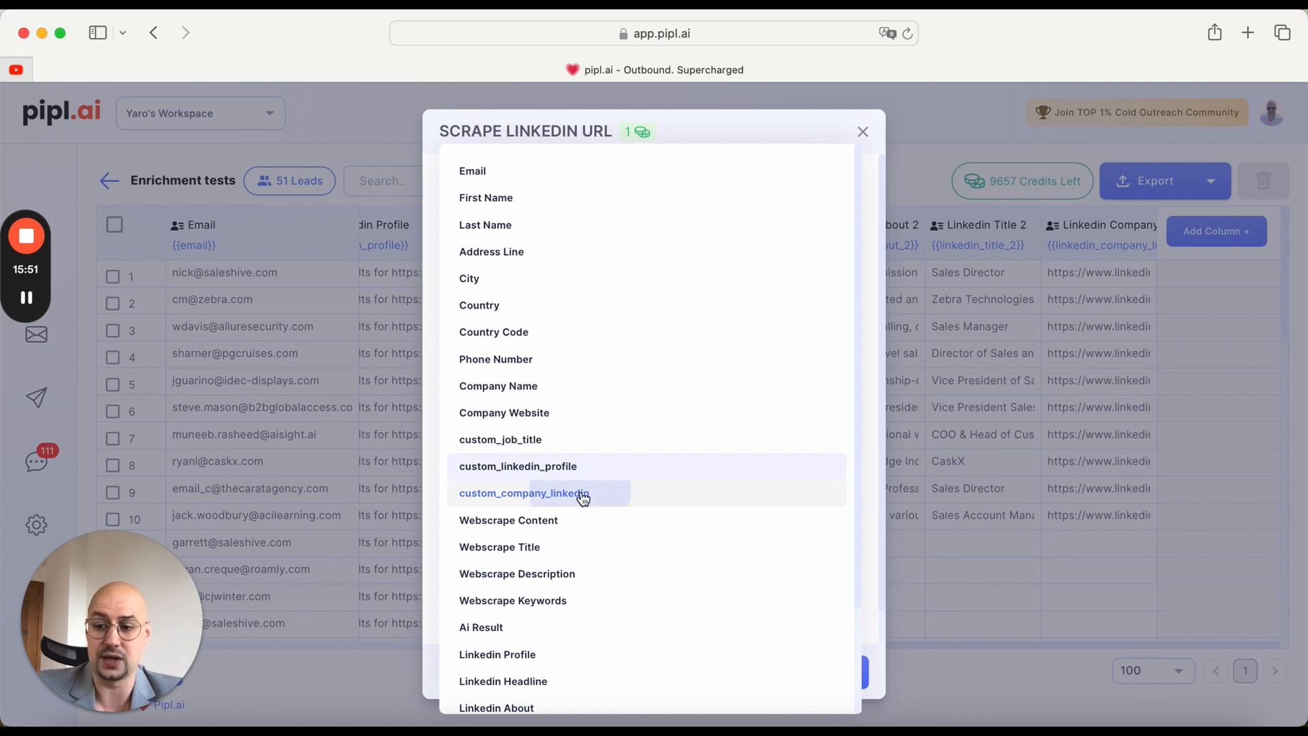
scroll(823, 575, down, 2)
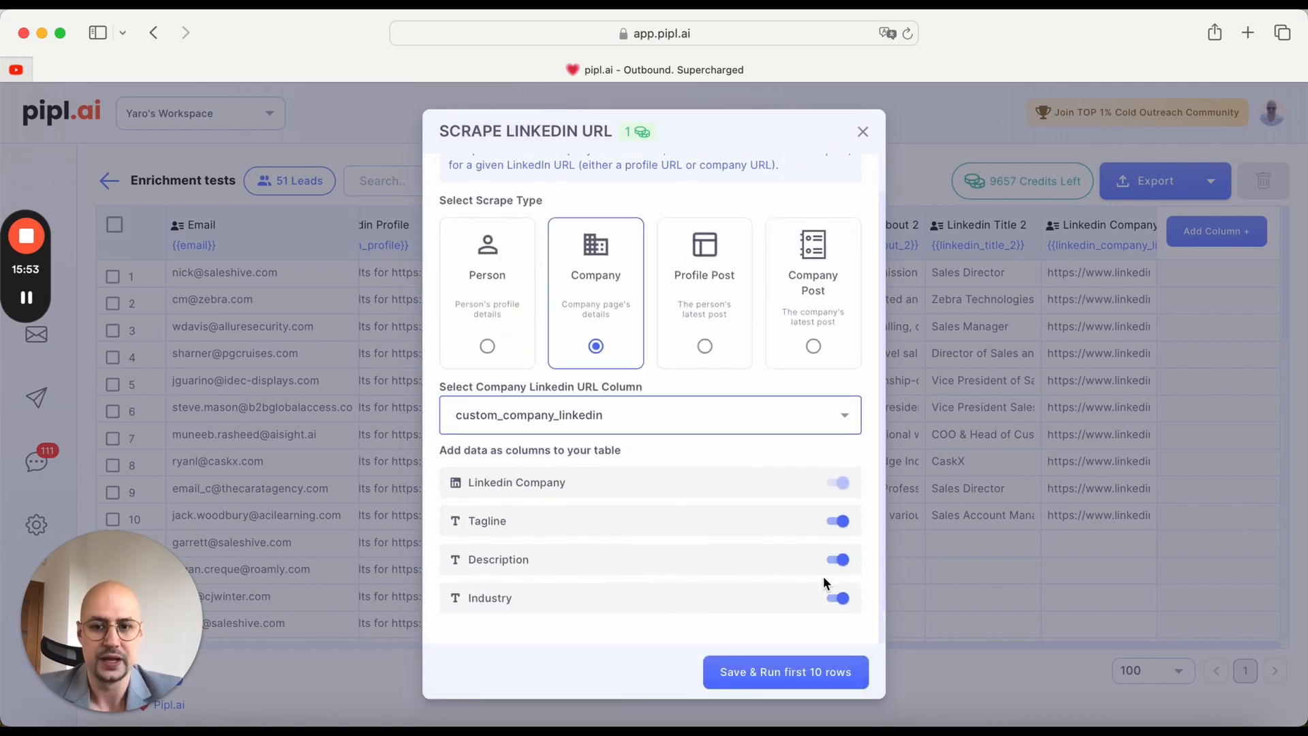
click(790, 667)
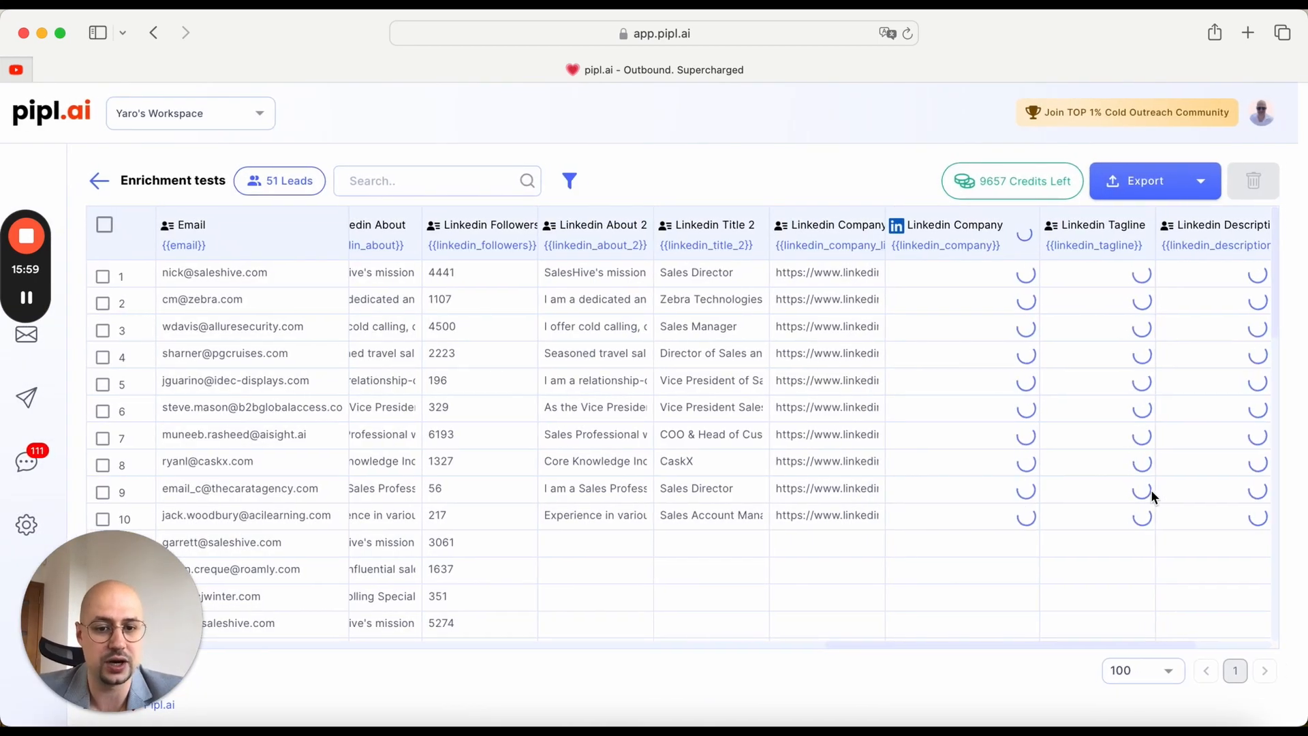
scroll(1151, 497, right, 4)
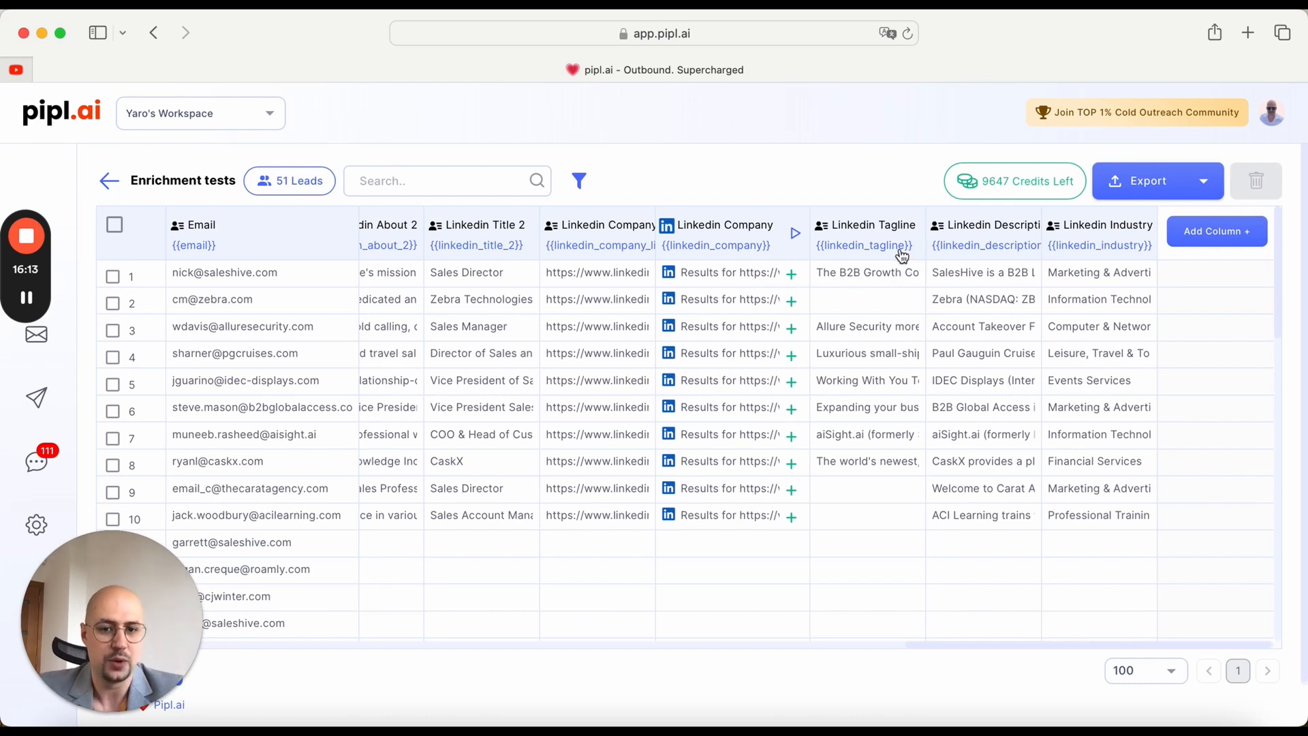
Step: View the full text of row 1's Linkedin Tagline, Description and Industry cells, closing each one
click(910, 275)
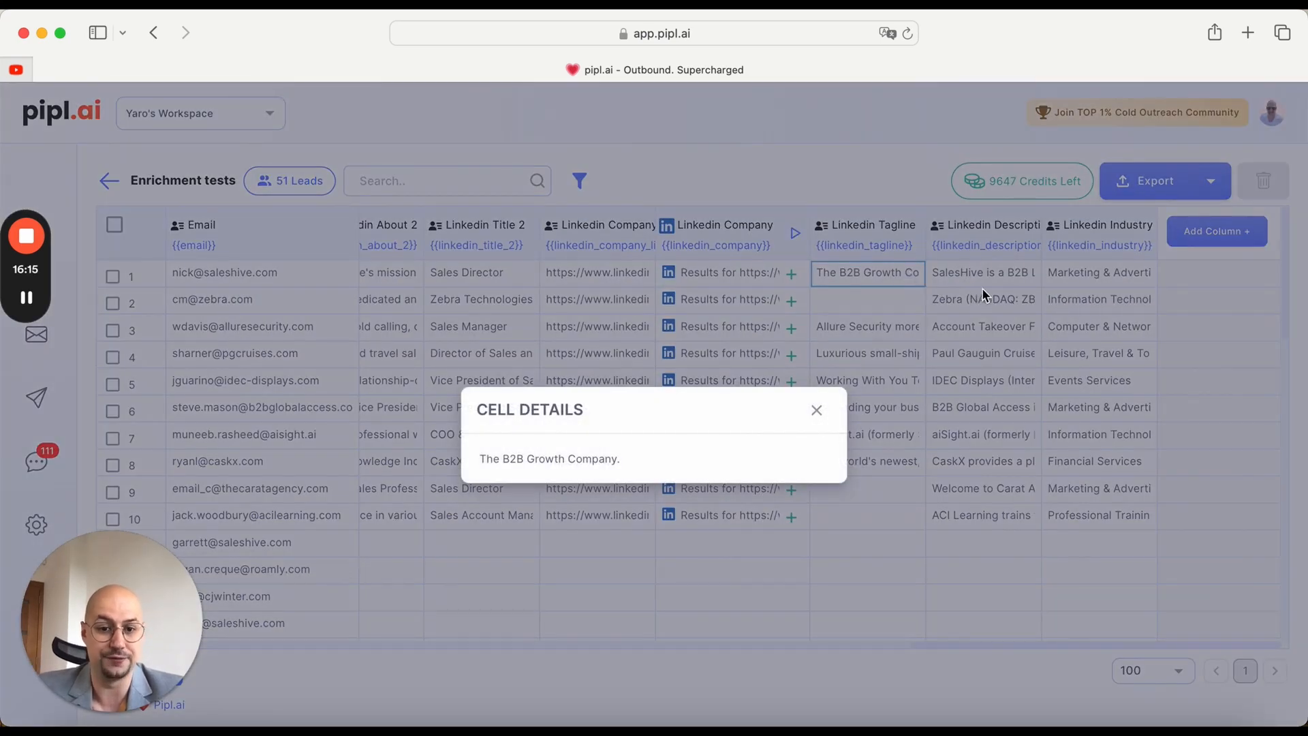
click(816, 409)
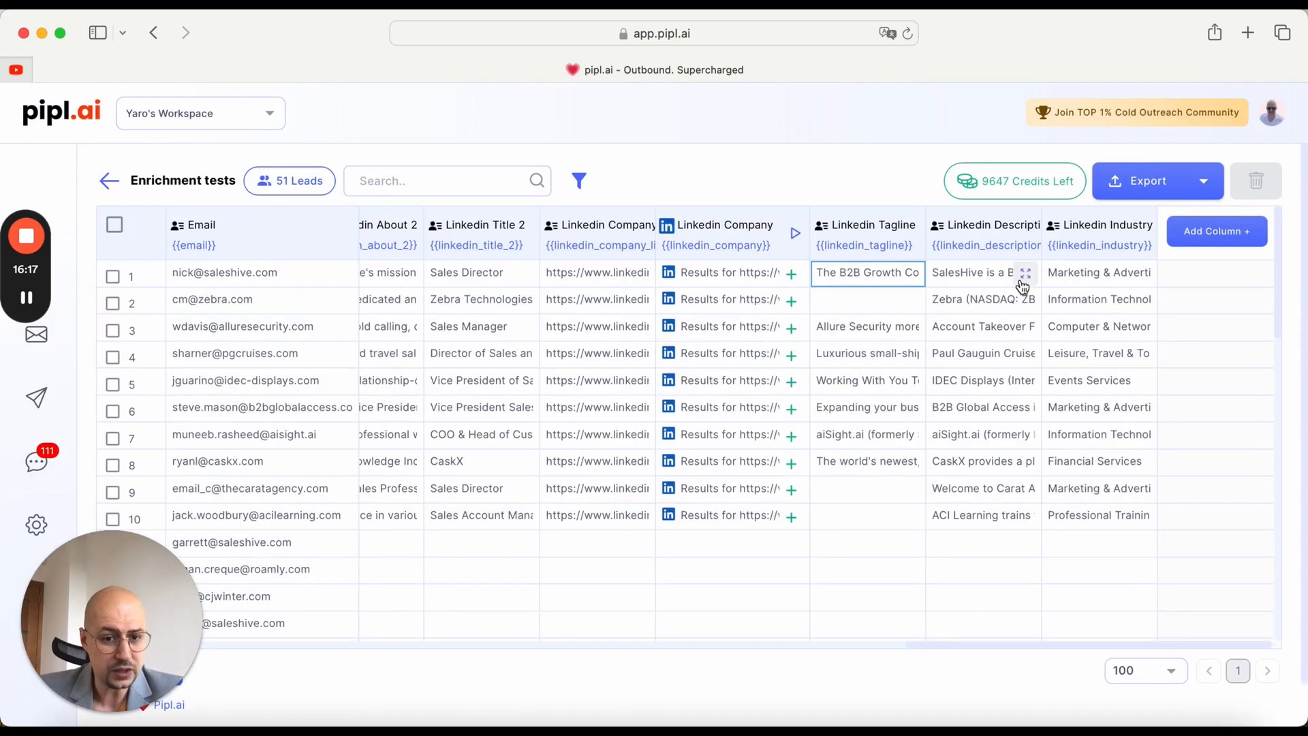
click(1025, 274)
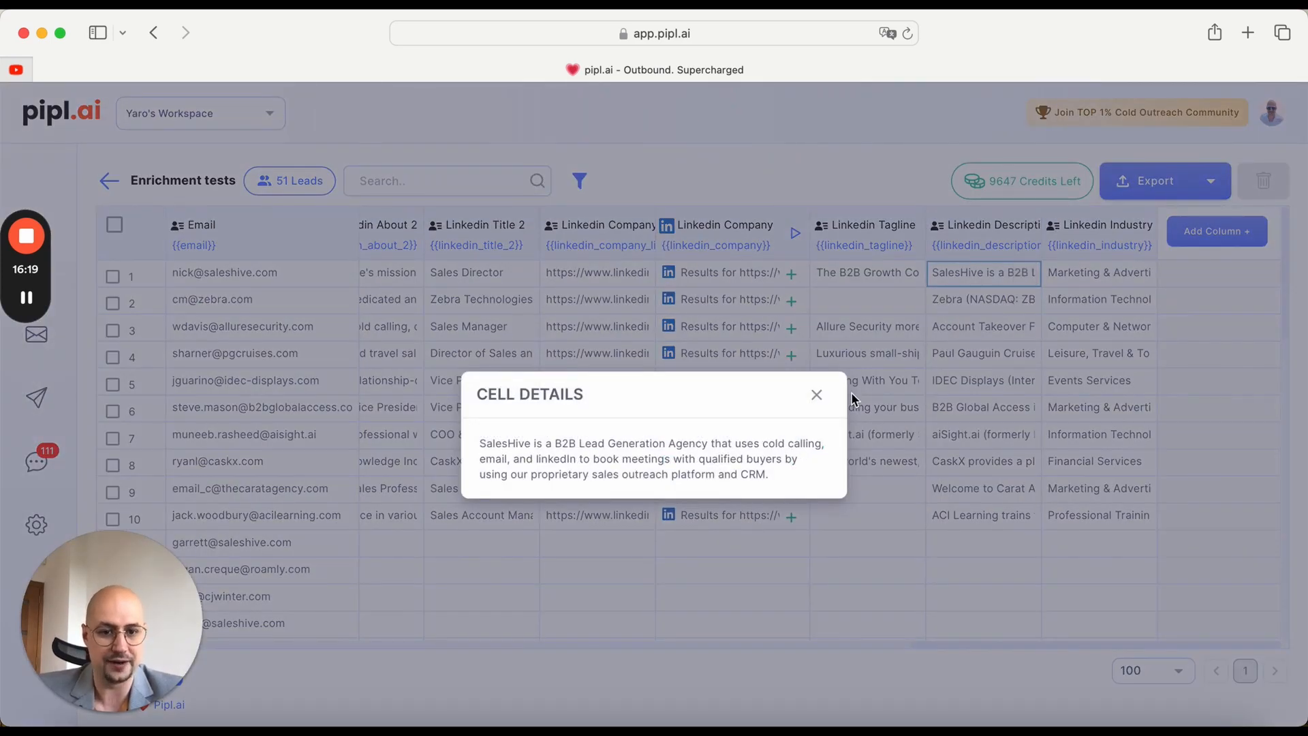
click(817, 396)
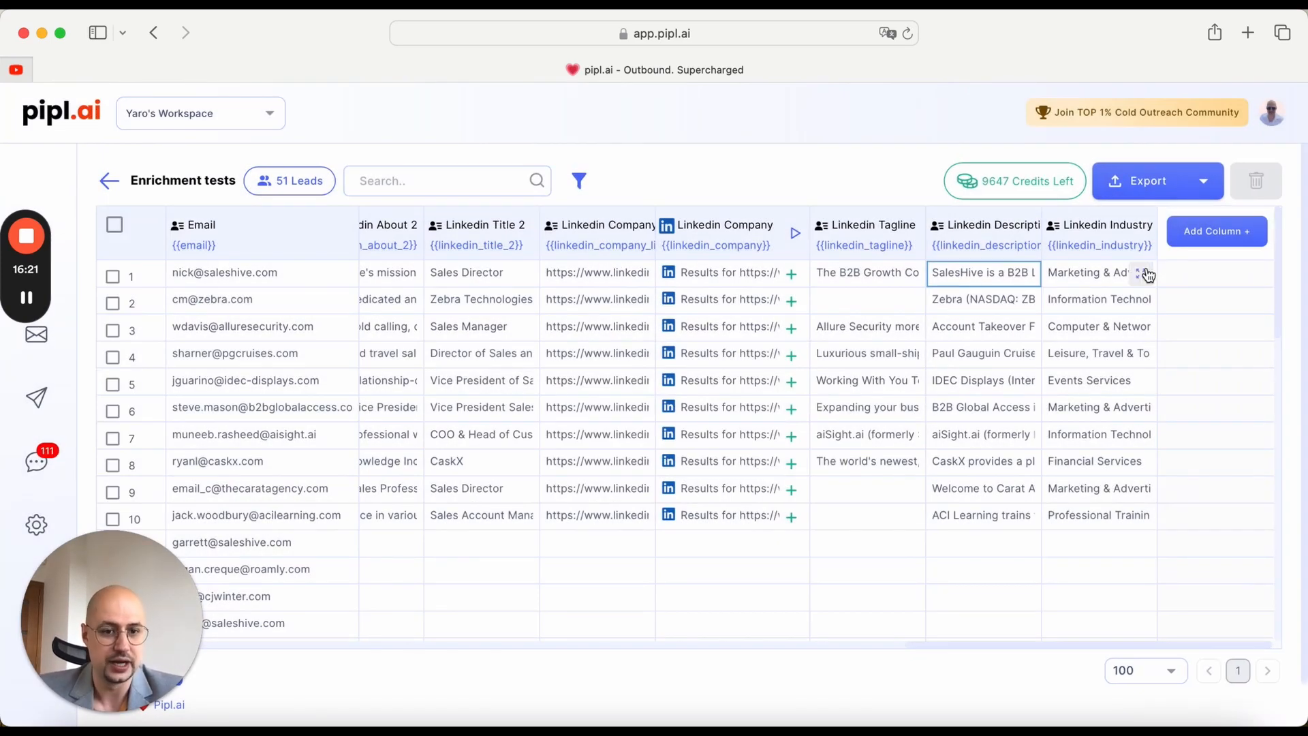
click(1145, 273)
click(814, 411)
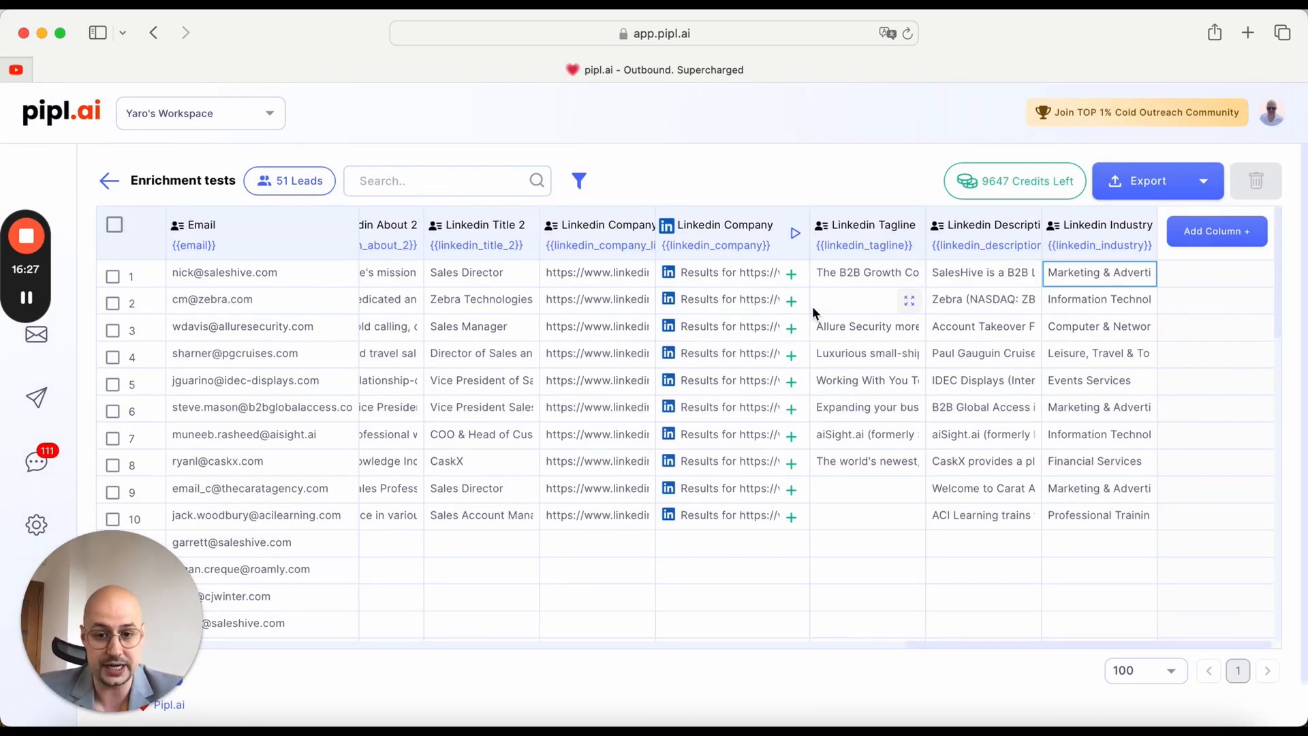
Step: Add the Employee Count from row 1's Linkedin Company details as a new column
click(792, 274)
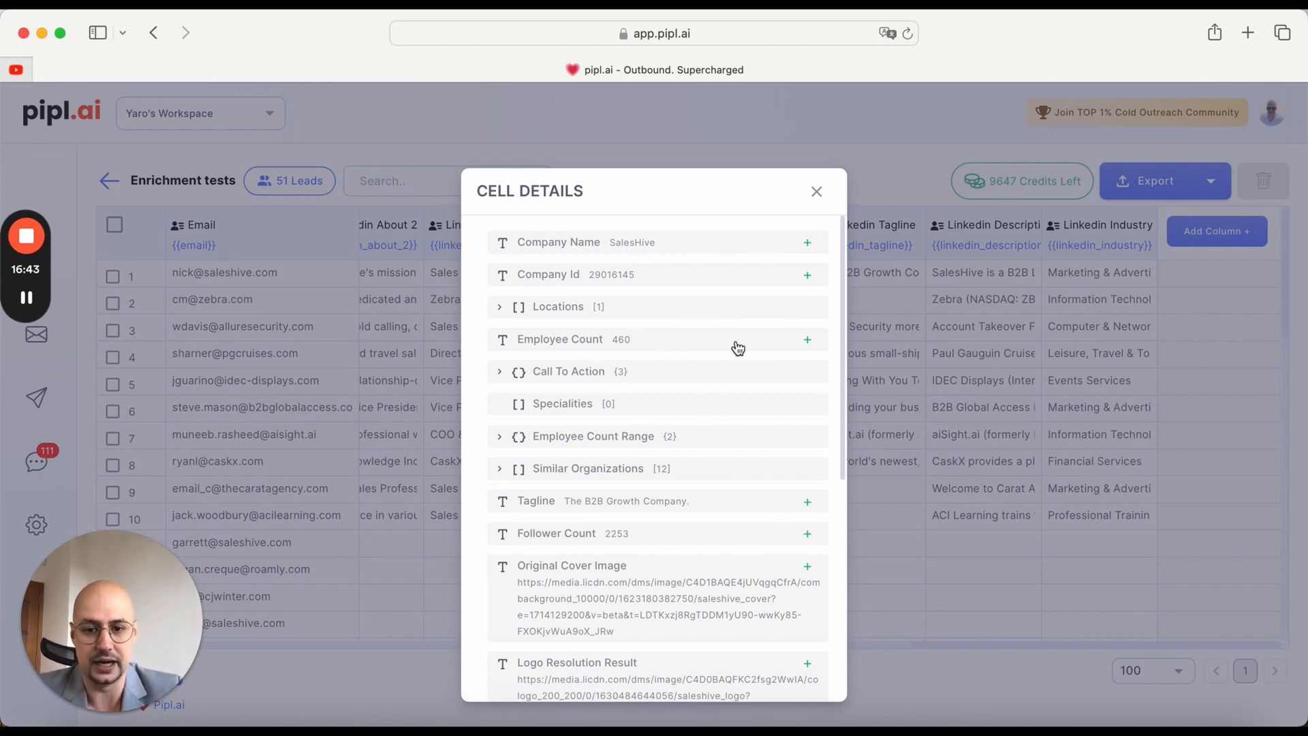
click(809, 337)
click(850, 375)
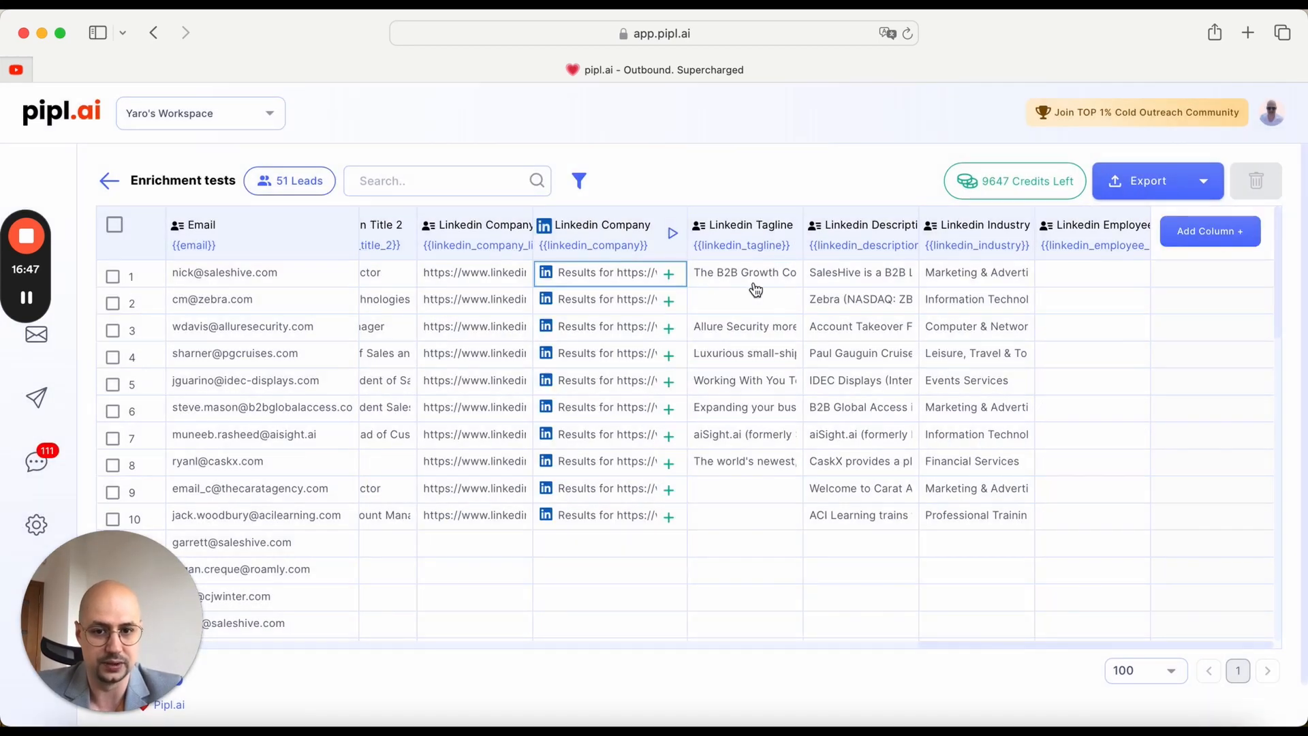
Step: Look through Similar Organizations entry 0 in row 1's Linkedin Company details and add the company's own Follower Count as a new column
click(673, 273)
scroll(680, 391, down, 3)
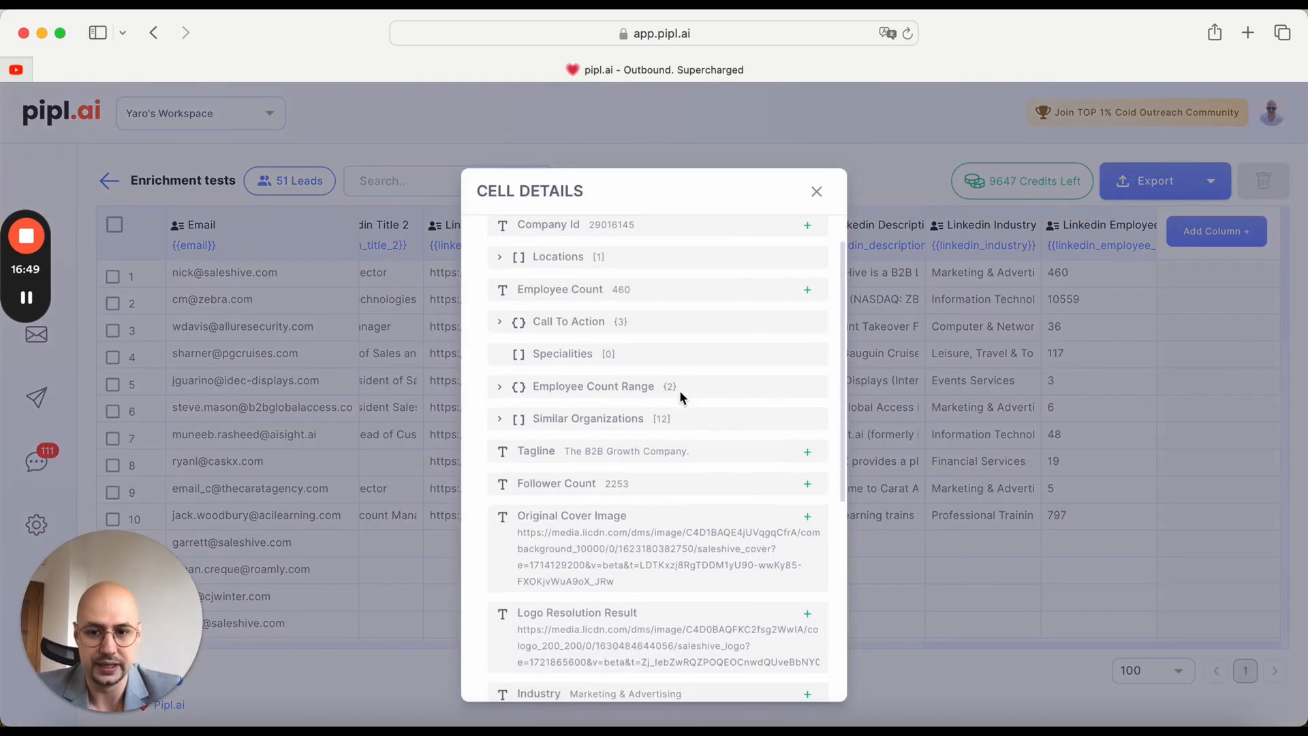
click(497, 362)
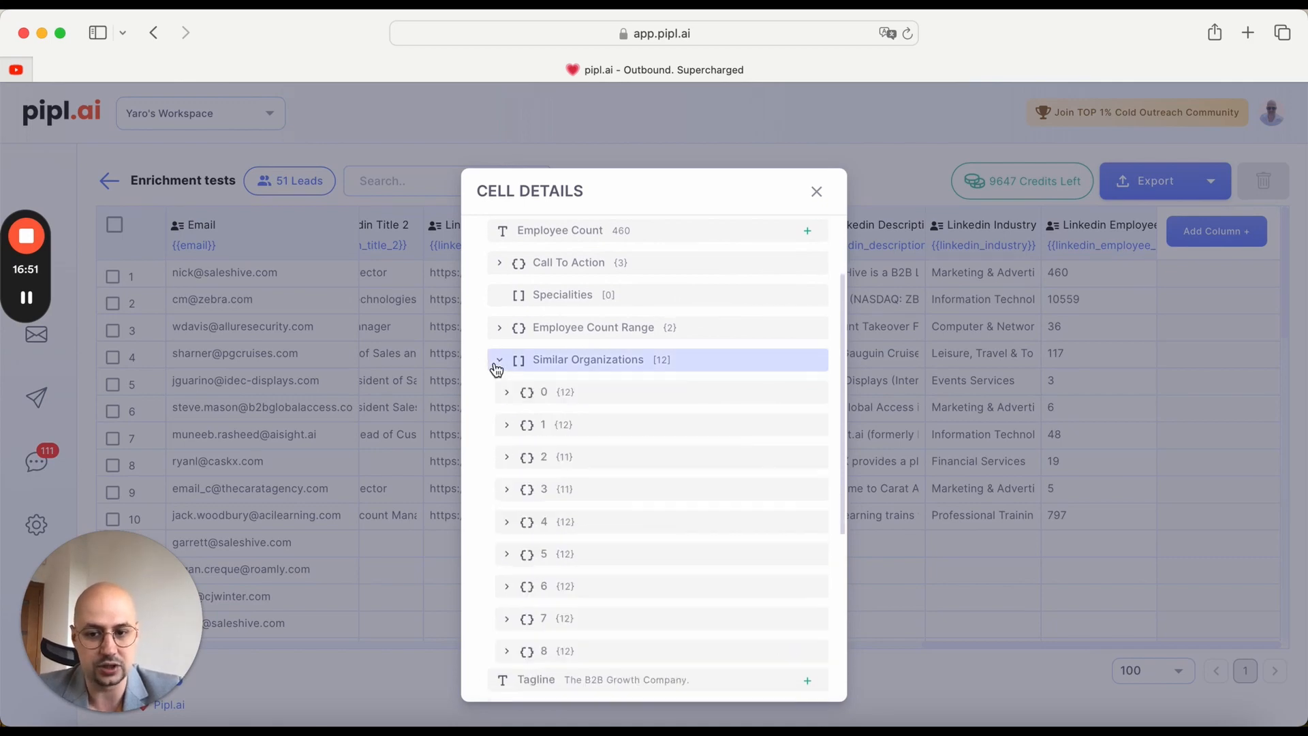
click(507, 395)
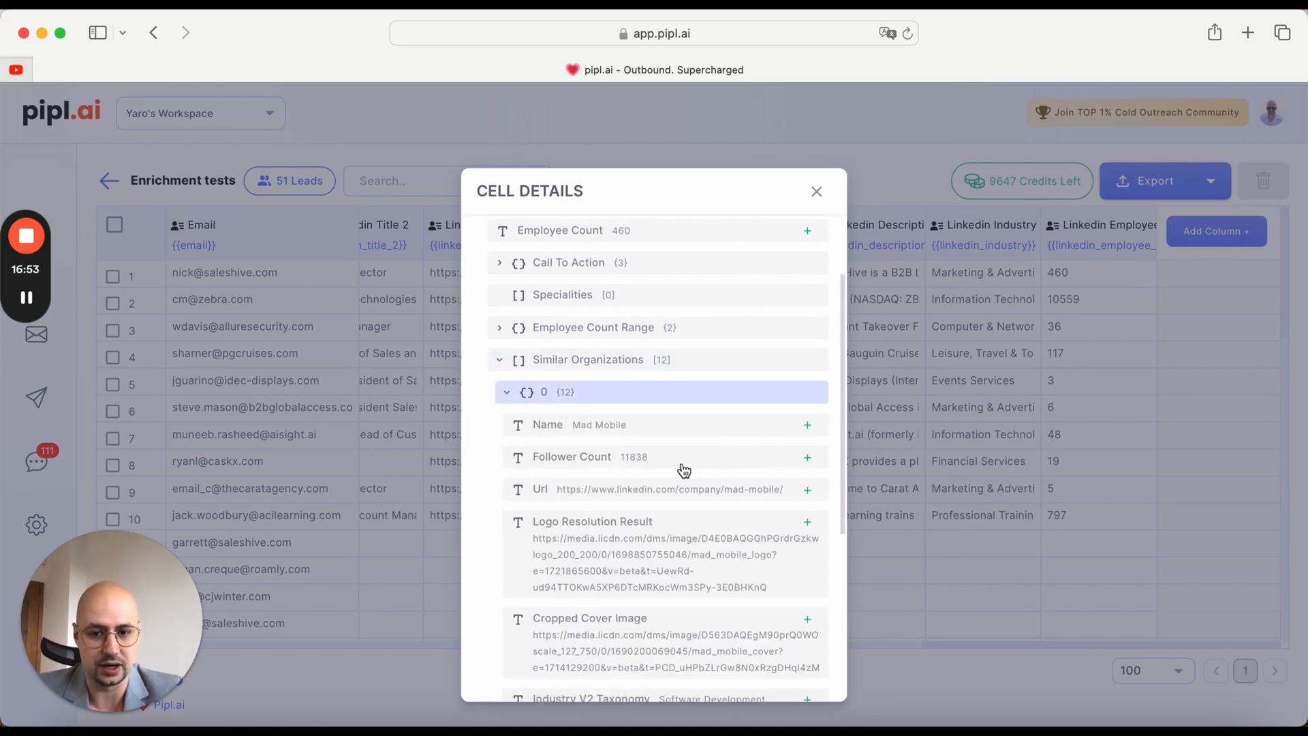
scroll(681, 469, down, 2)
scroll(683, 470, down, 15)
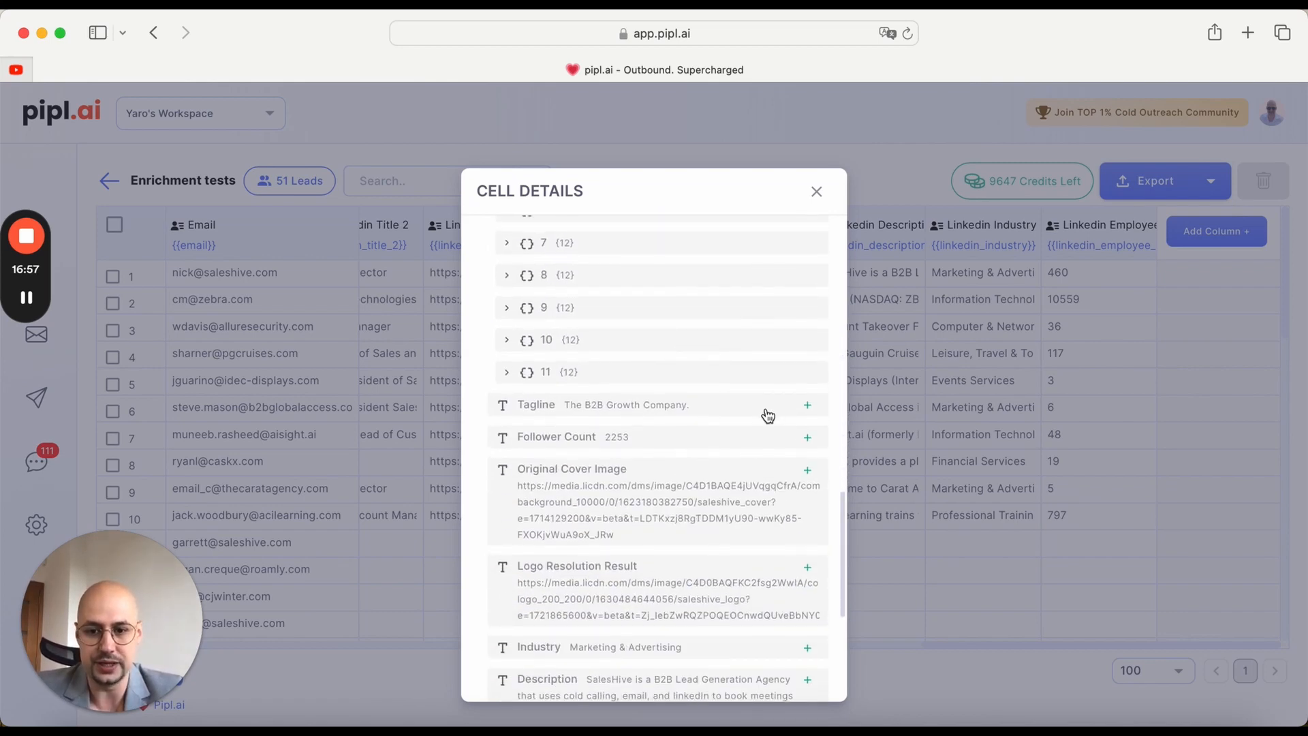
scroll(767, 416, down, 2)
click(807, 380)
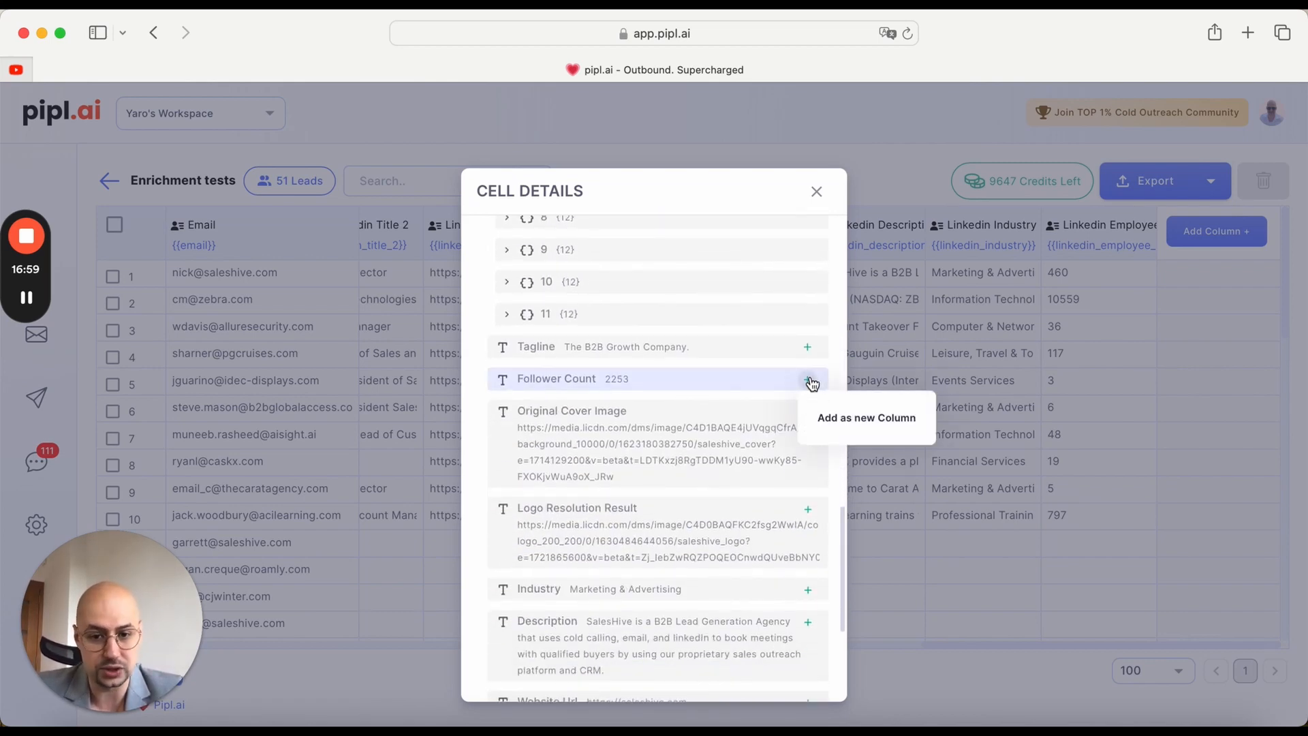
click(852, 424)
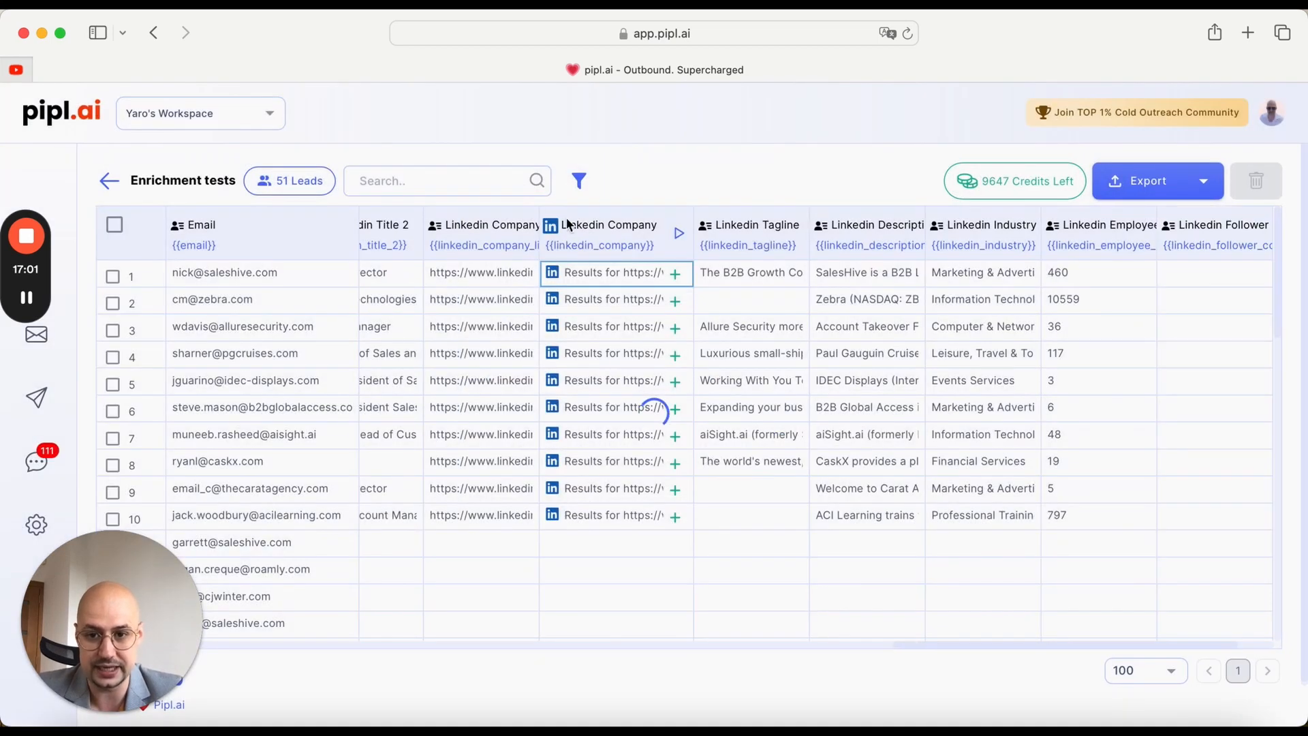
Step: Add the Headquarter Postal Code from row 1's Linkedin Company details as a new column
click(543, 274)
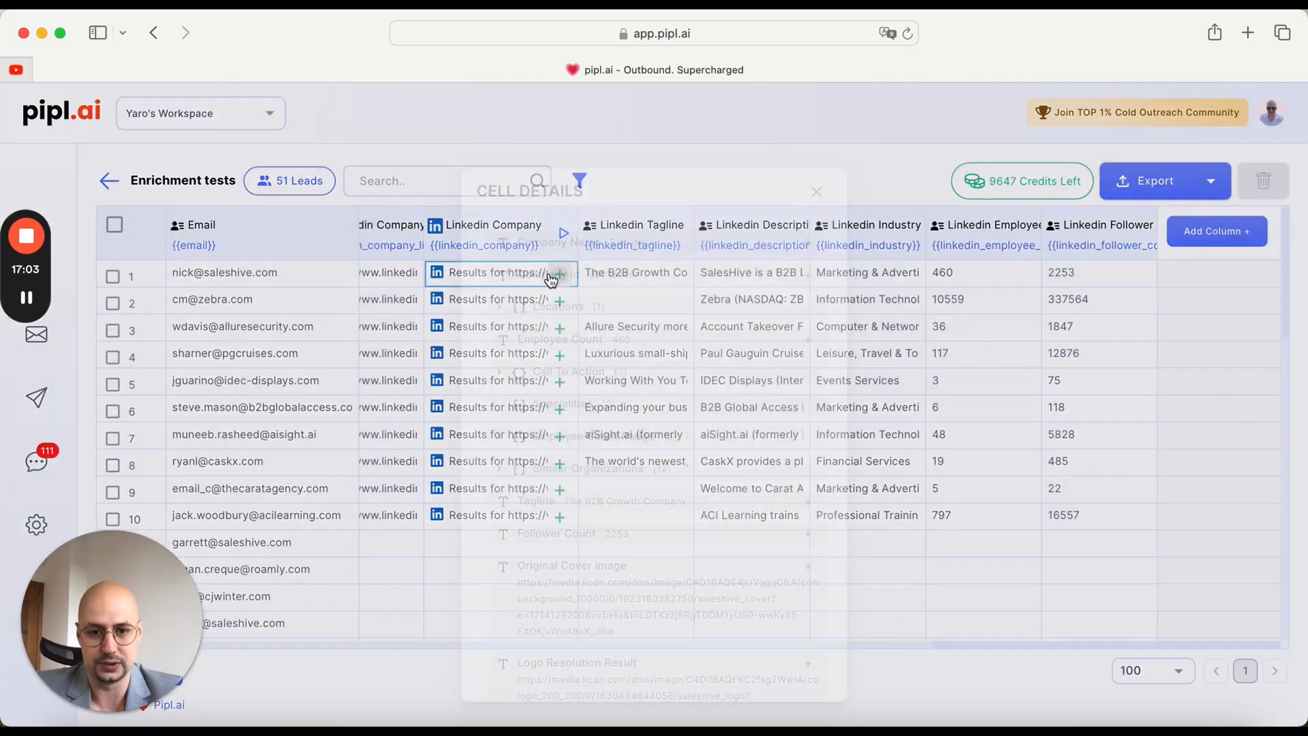
scroll(672, 456, down, 10)
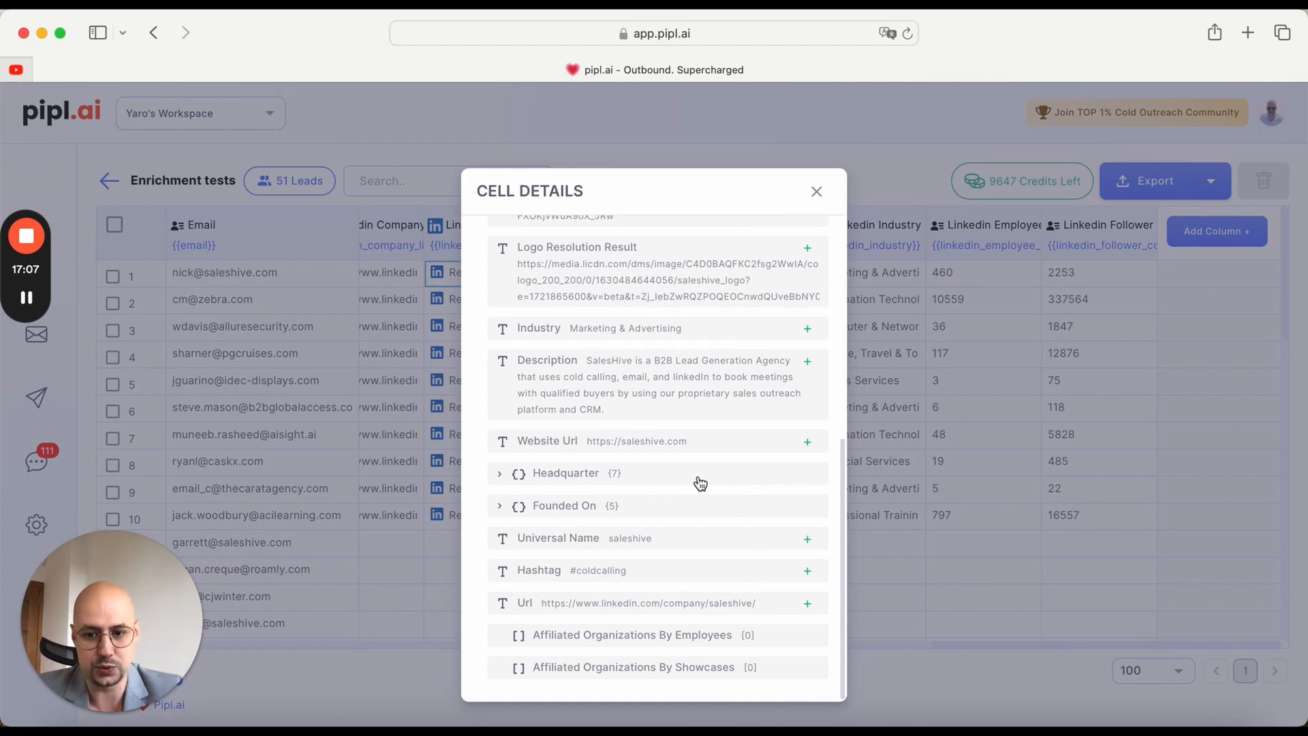
click(507, 474)
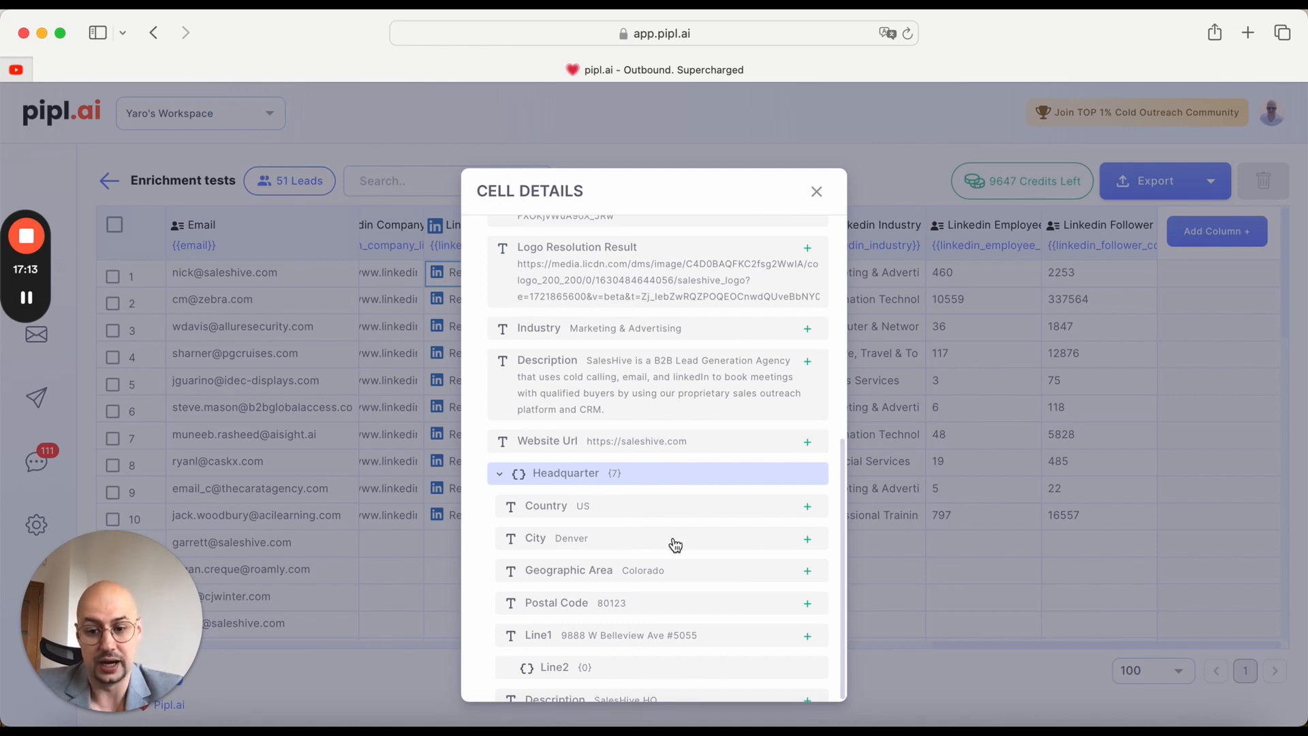
click(808, 609)
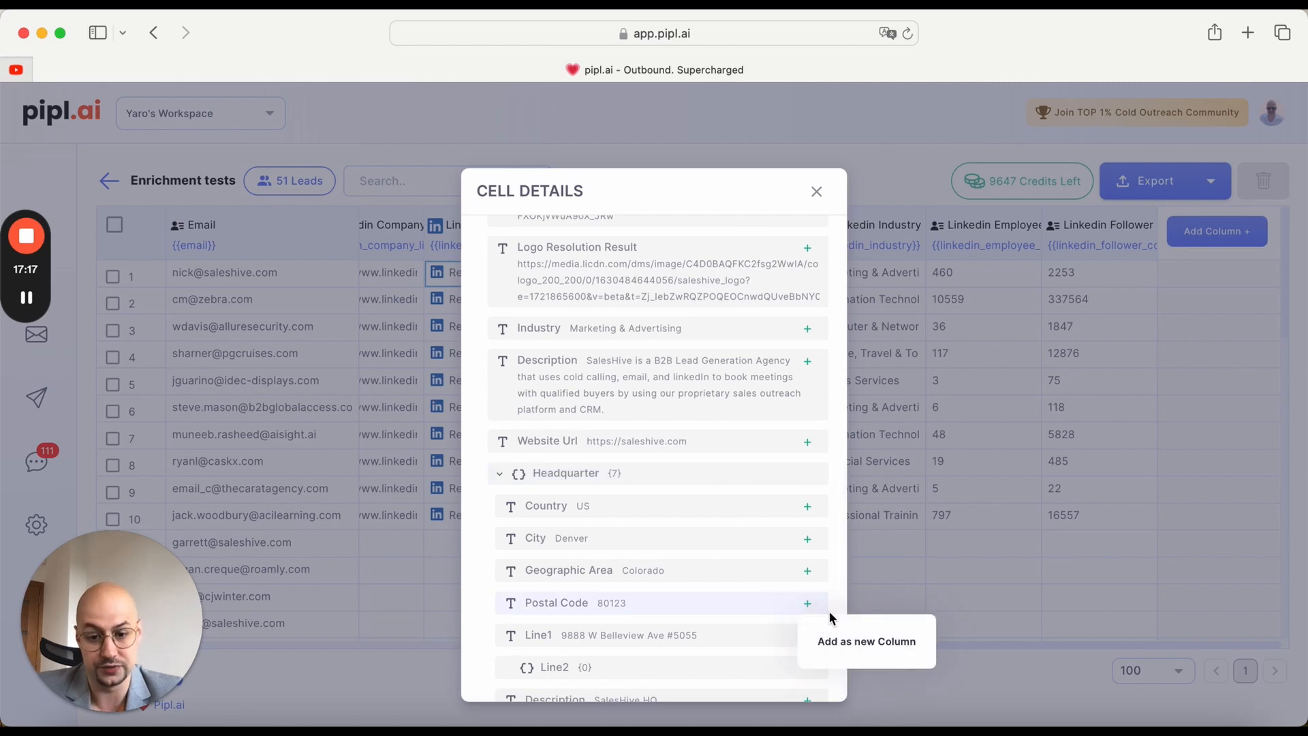
click(852, 644)
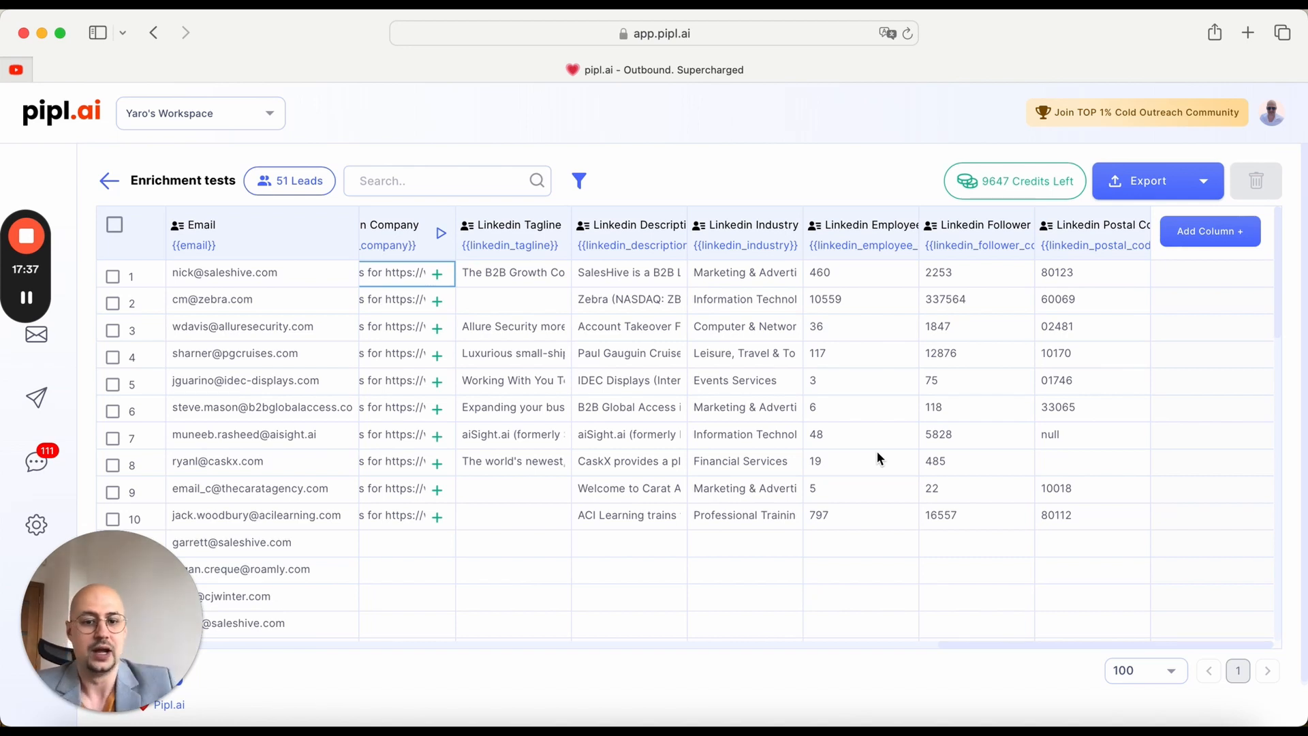
Step: Add a Profile Post LinkedIn scrape using the custom_linkedin_profile column and run it on the first 10 rows
click(1207, 238)
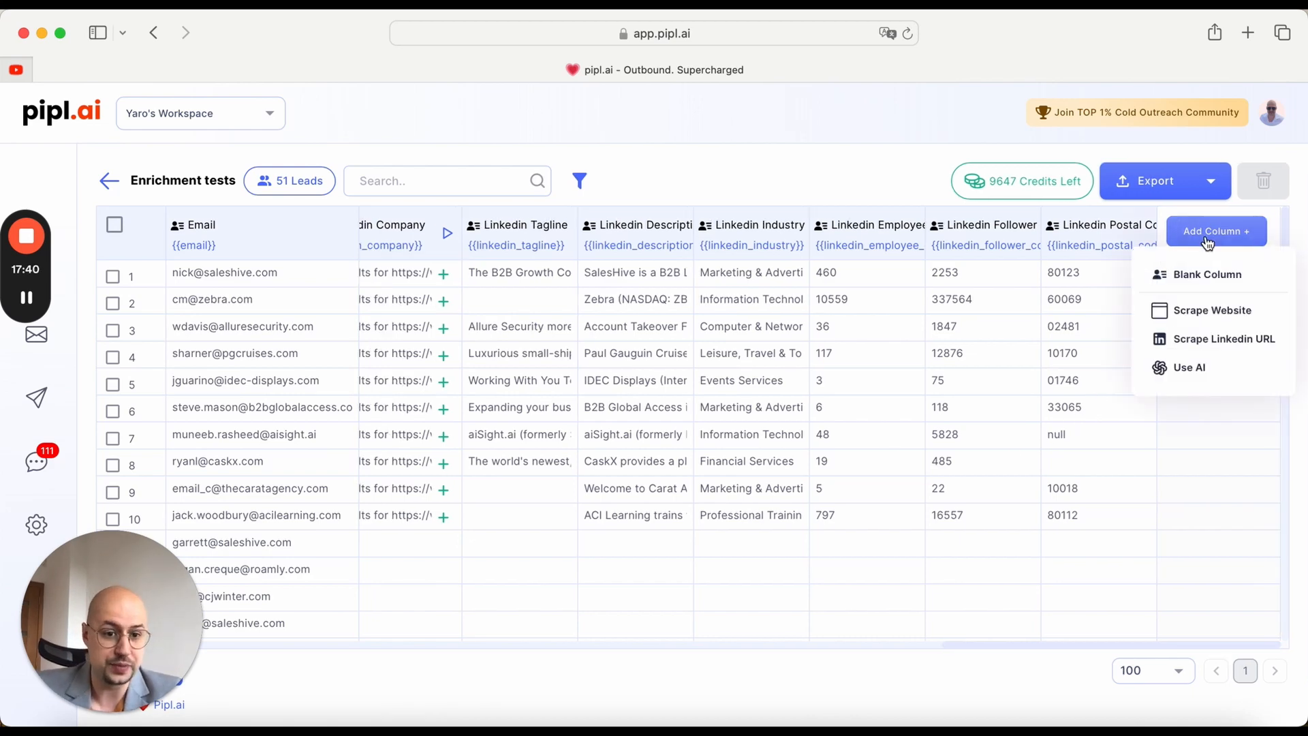
click(1219, 349)
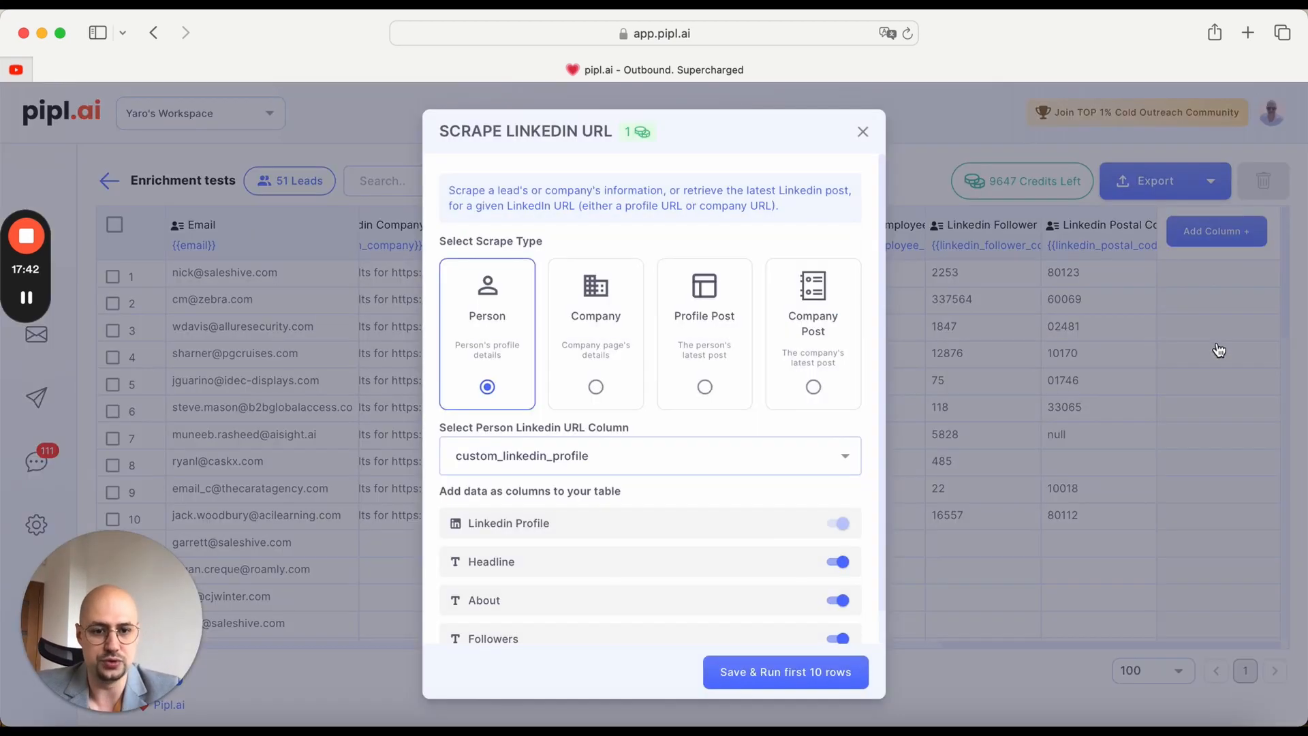
click(705, 343)
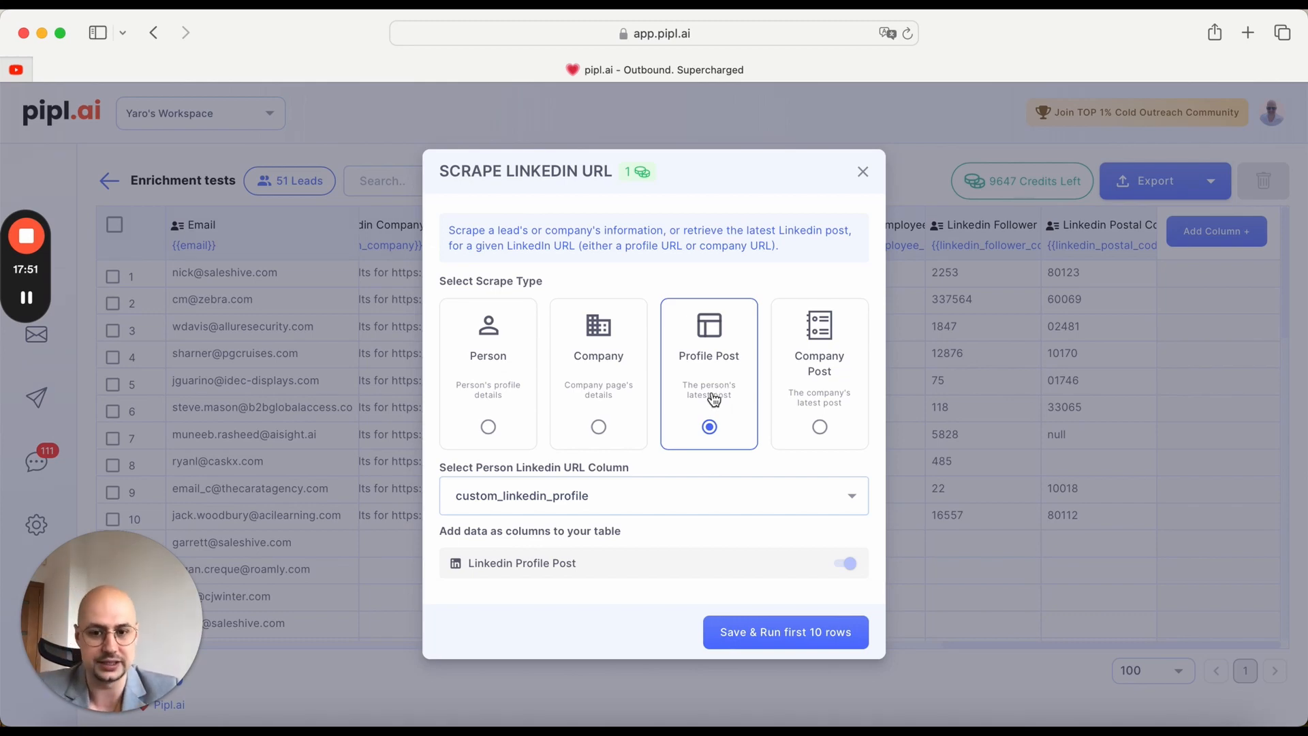
click(644, 502)
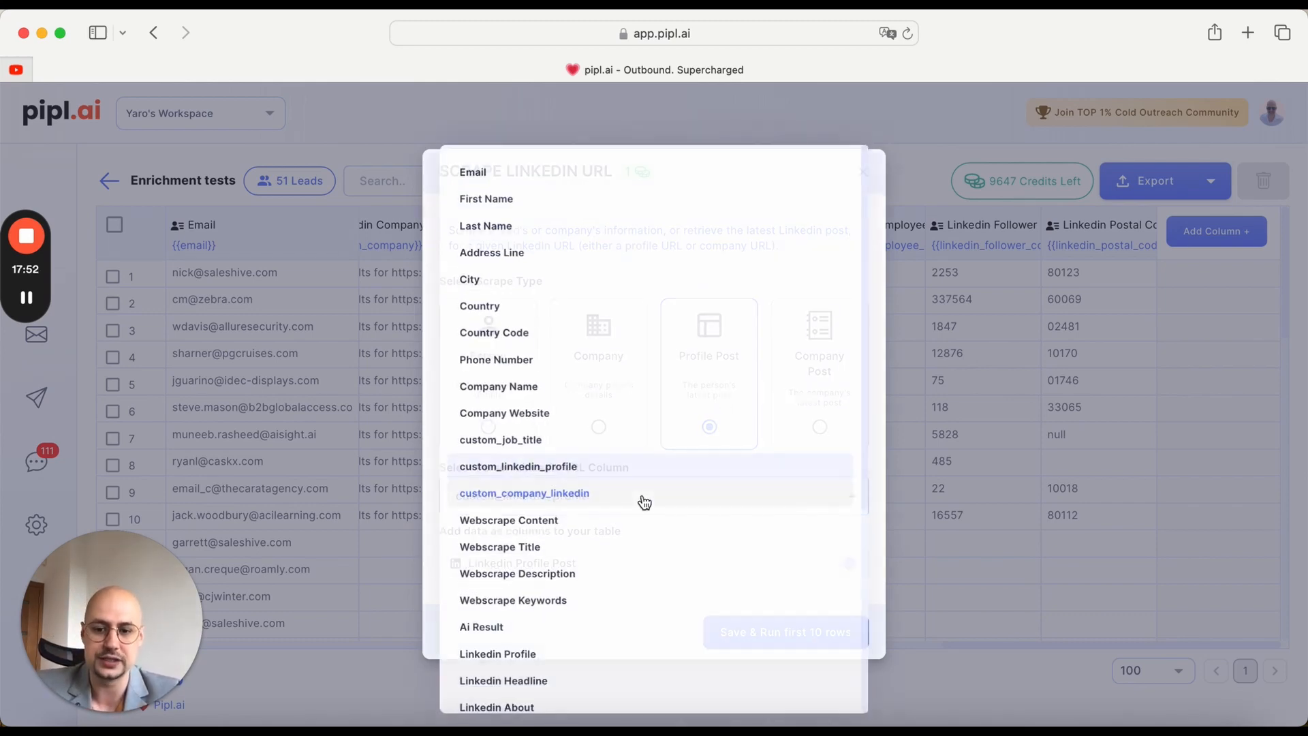
click(585, 475)
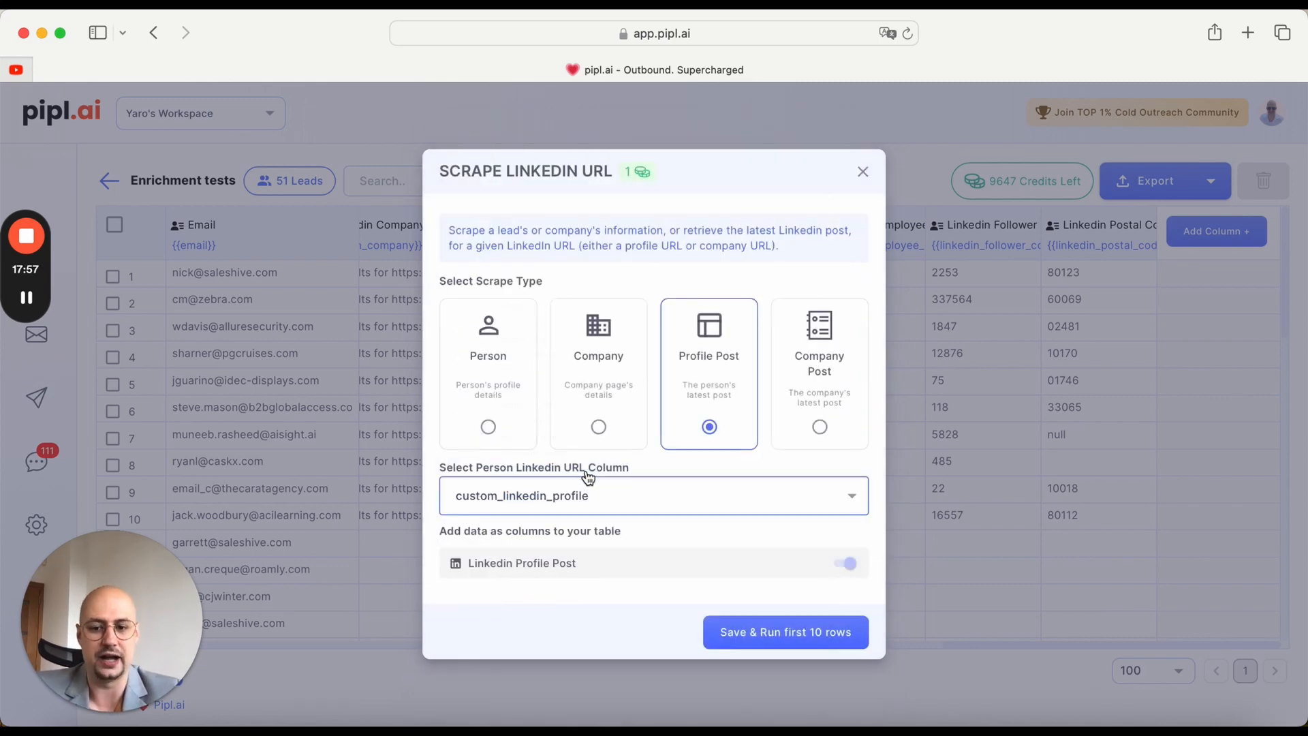
click(800, 633)
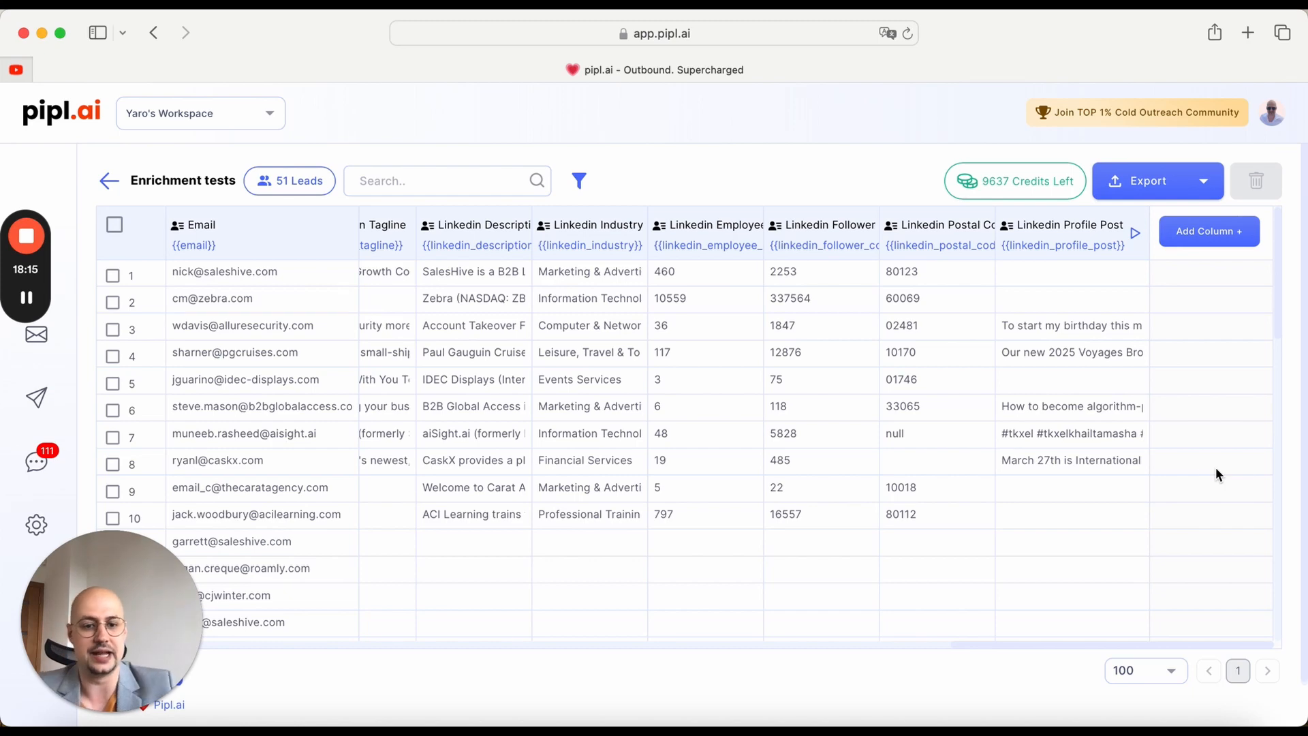
Step: View the full text of row 3's Linkedin Profile Post cell and close it
mouse_move(1058, 332)
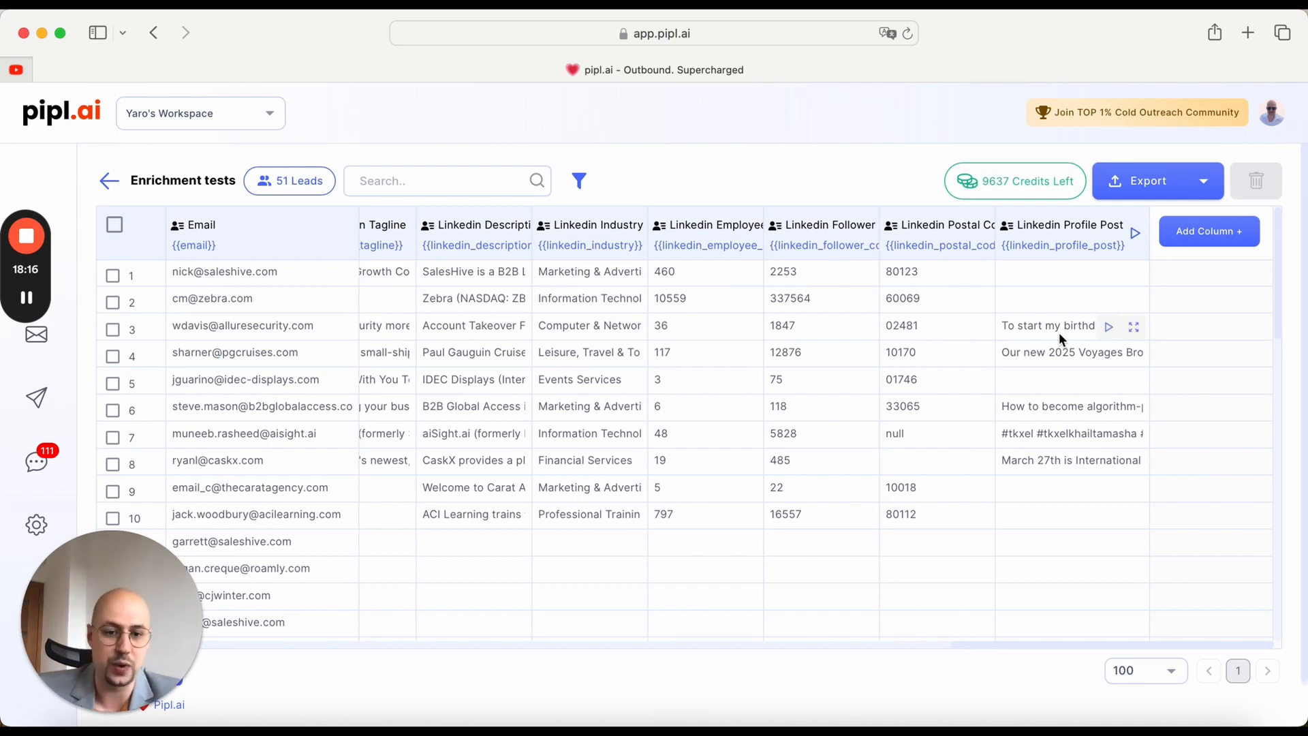
click(1133, 332)
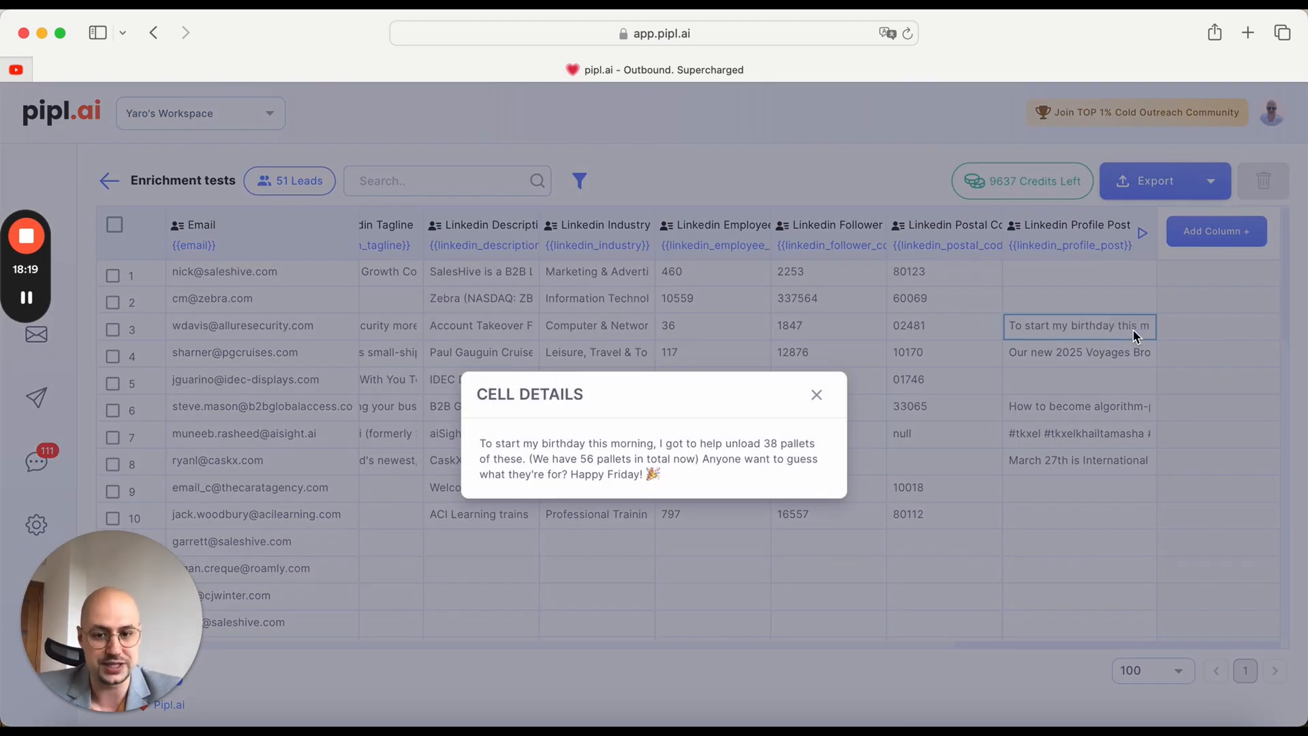
click(824, 399)
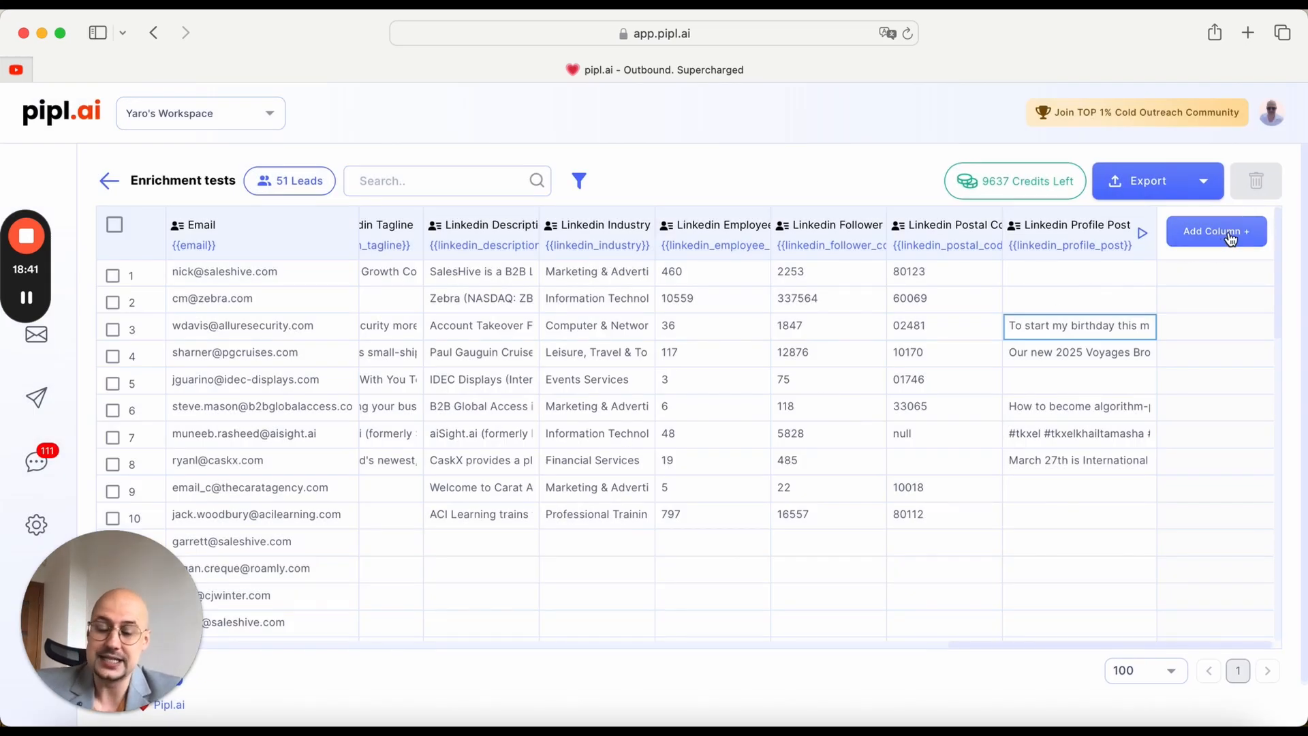
Step: Add a Company Post LinkedIn scrape using the custom_company_linkedin column and run it on the first 10 rows
click(1230, 235)
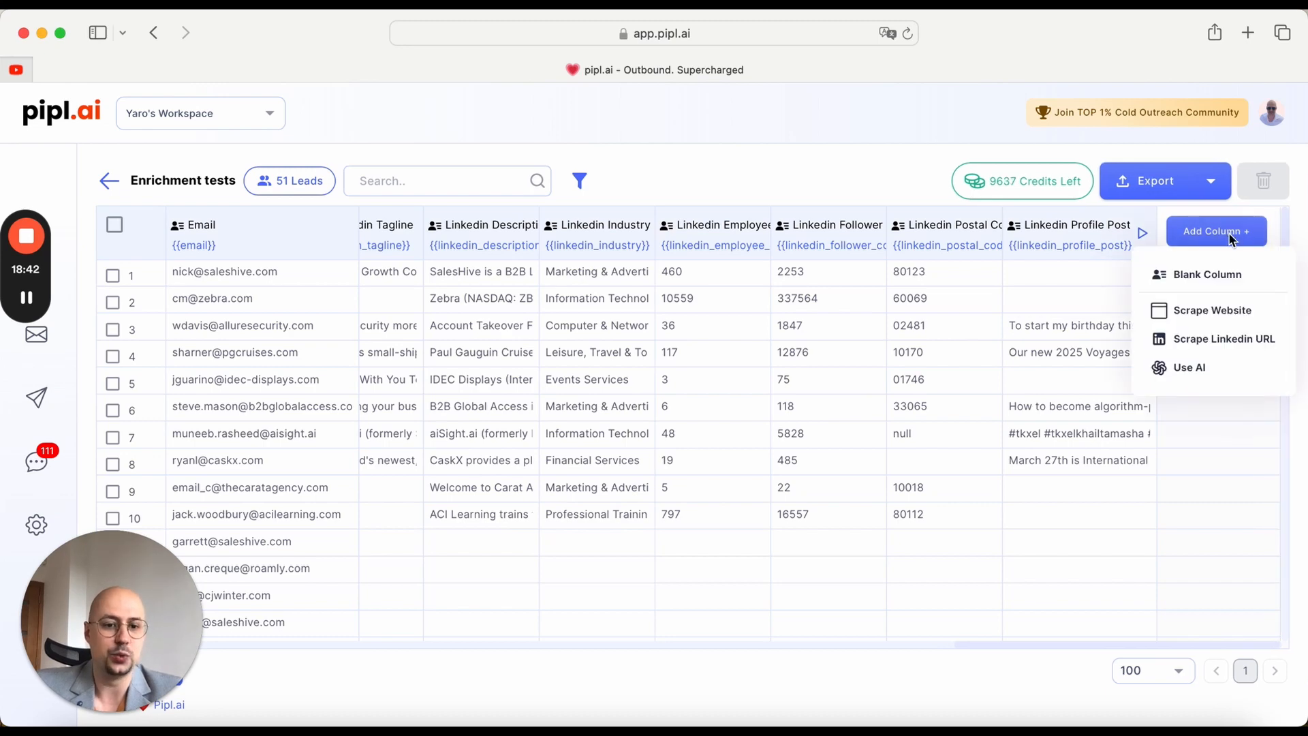
click(1236, 347)
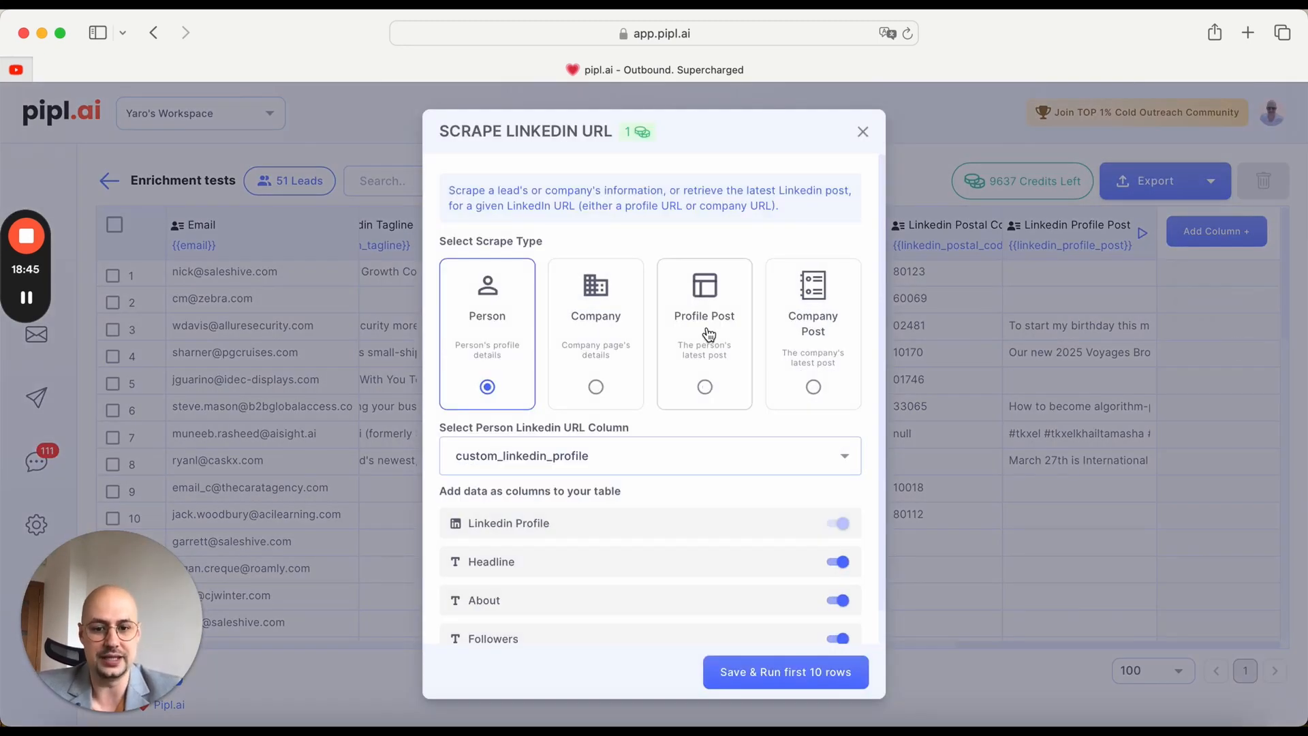
click(817, 319)
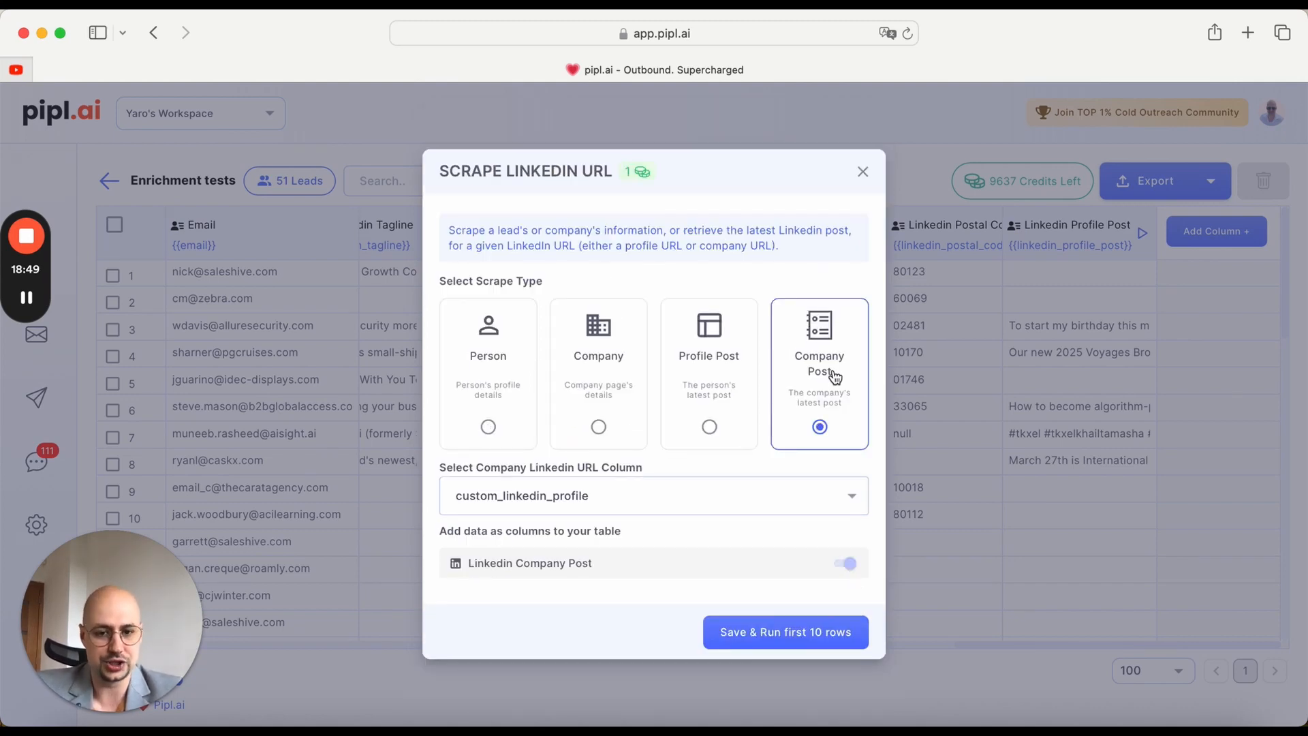
click(709, 487)
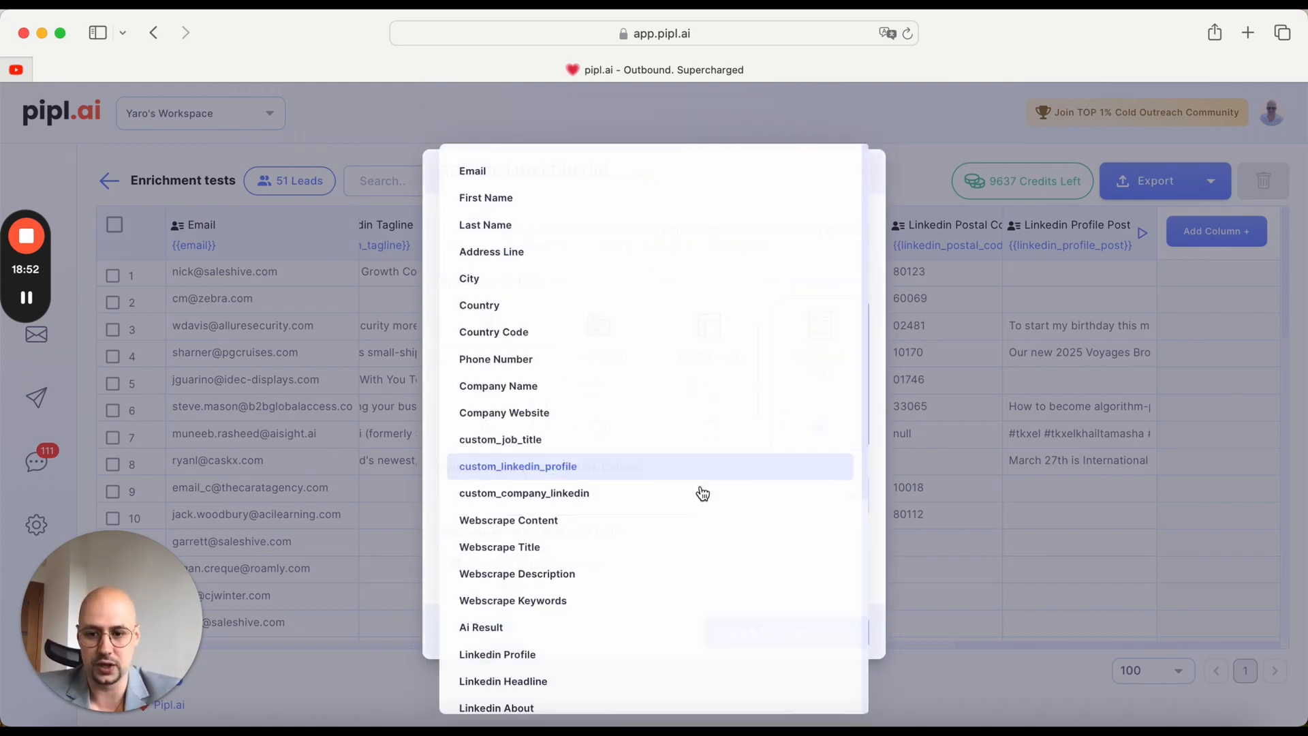
click(592, 496)
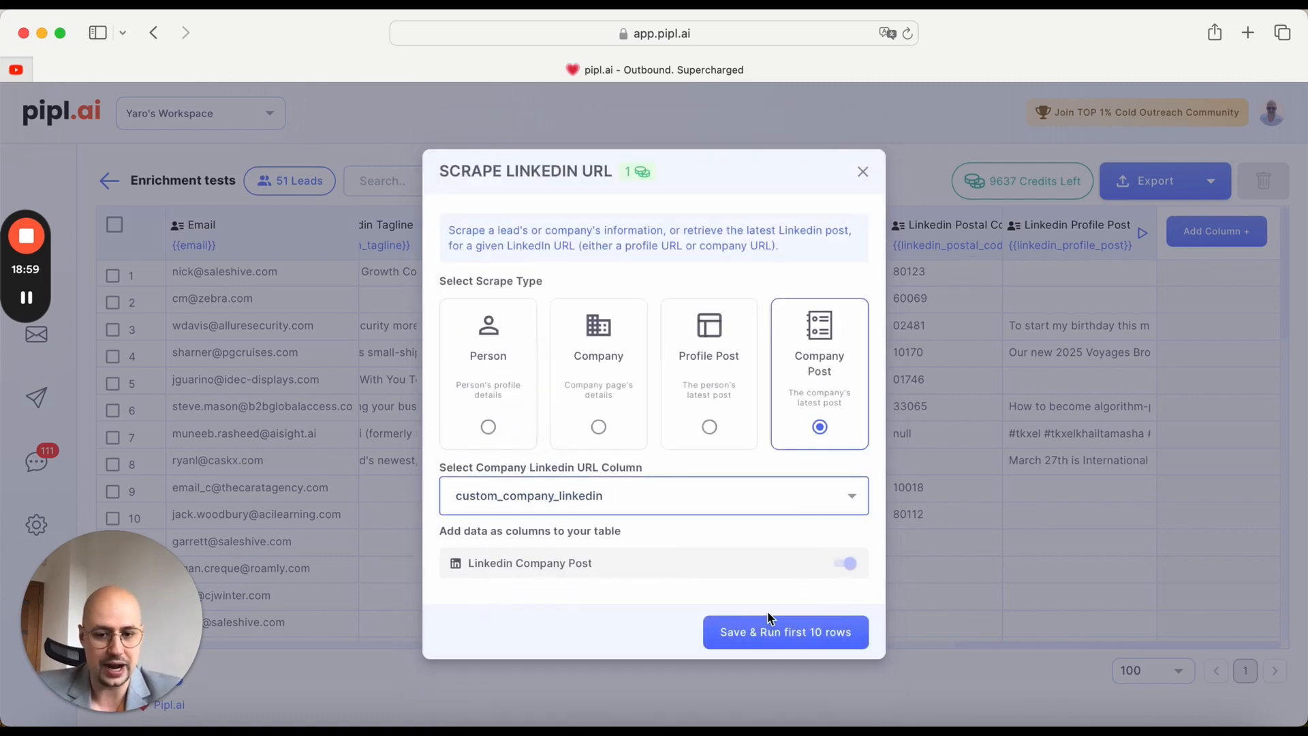
click(755, 629)
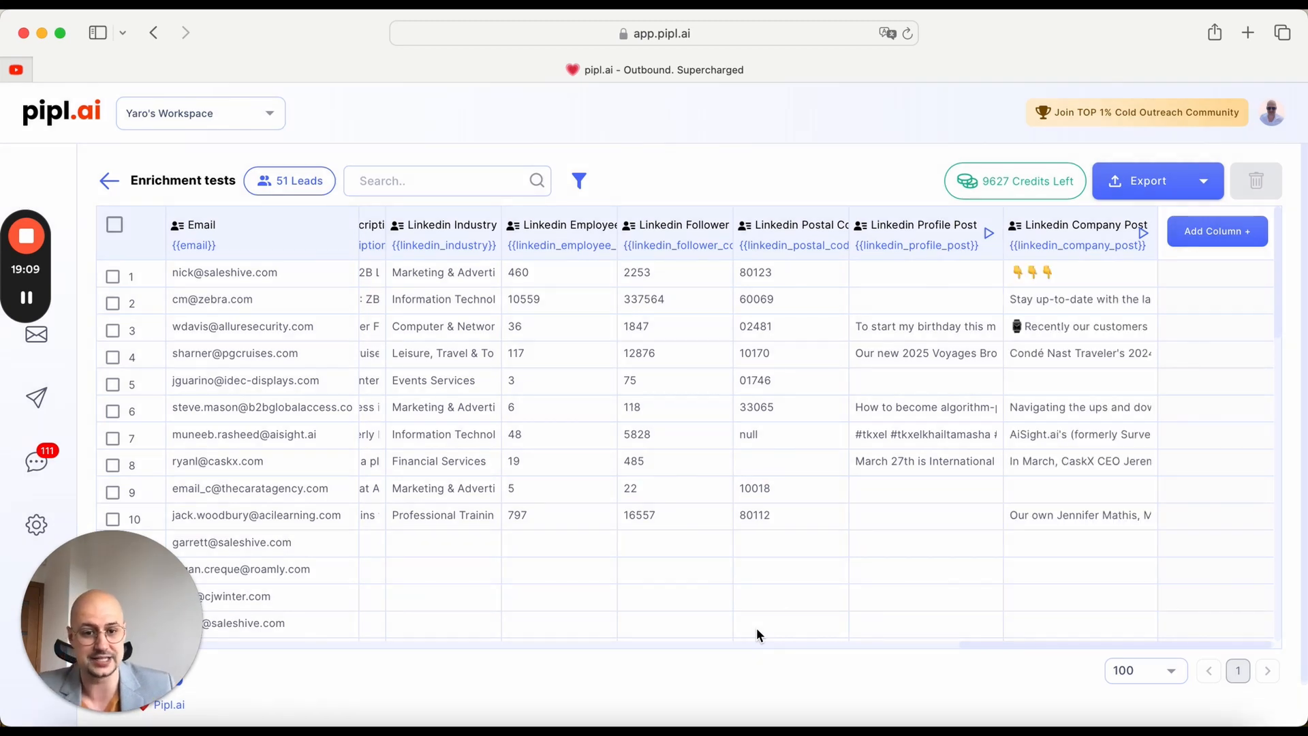
Step: View the full text of row 3's Linkedin Company Post cell and close it
click(1064, 324)
click(1142, 327)
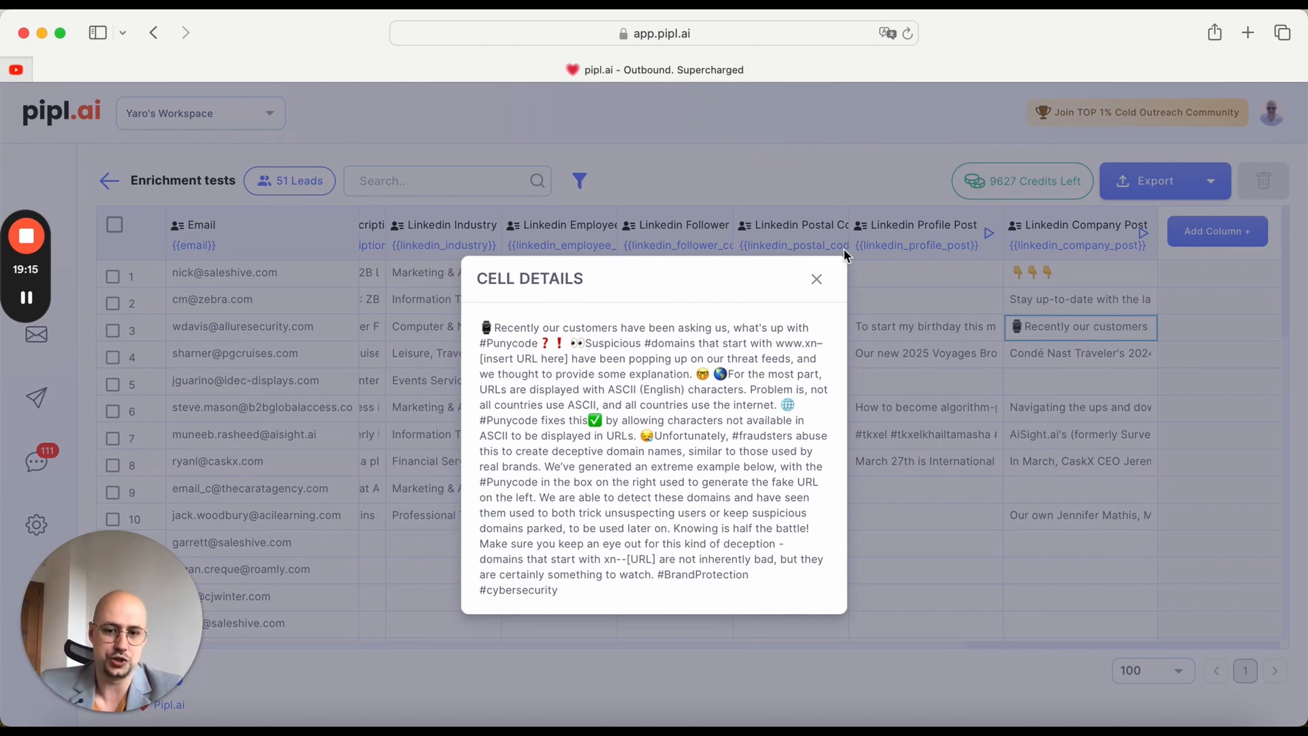
click(816, 279)
Step: Start a Use AI column with the prompt "draft an icebreaker based on recent post of the prospect on LinkedIn."
click(1198, 231)
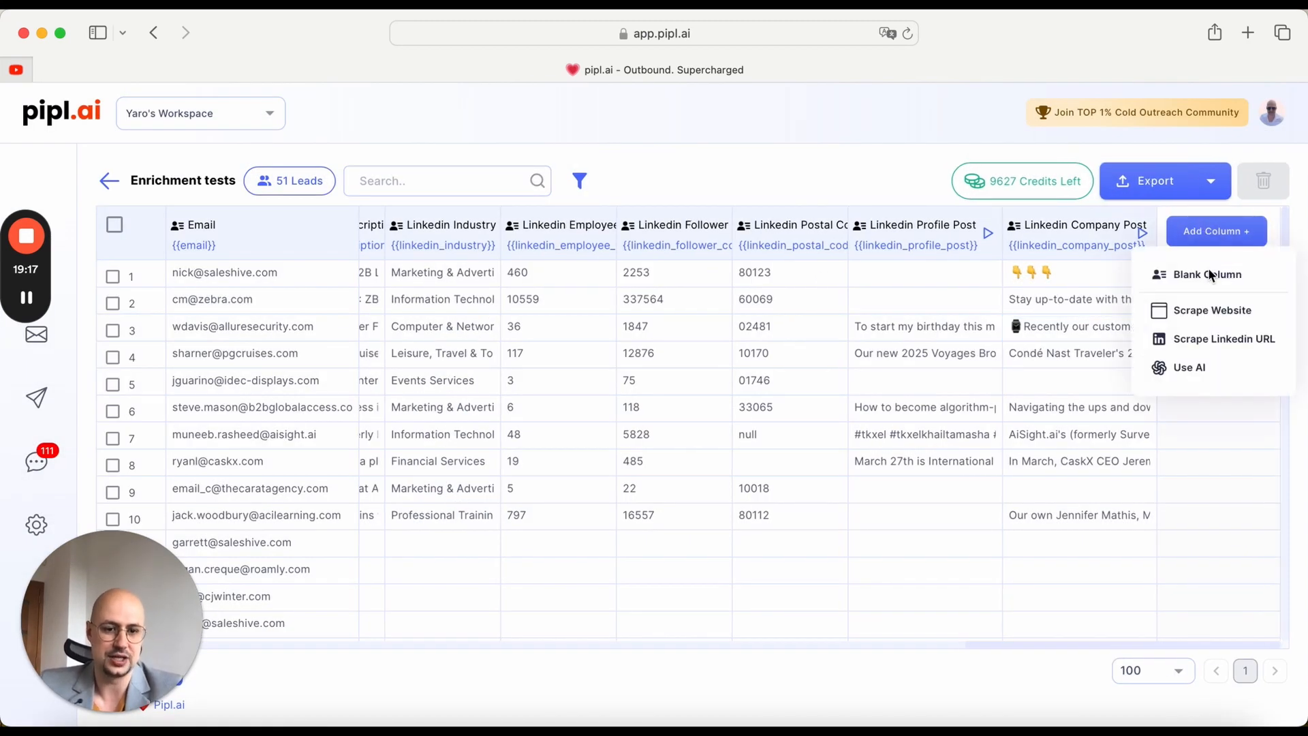
click(1216, 371)
click(572, 351)
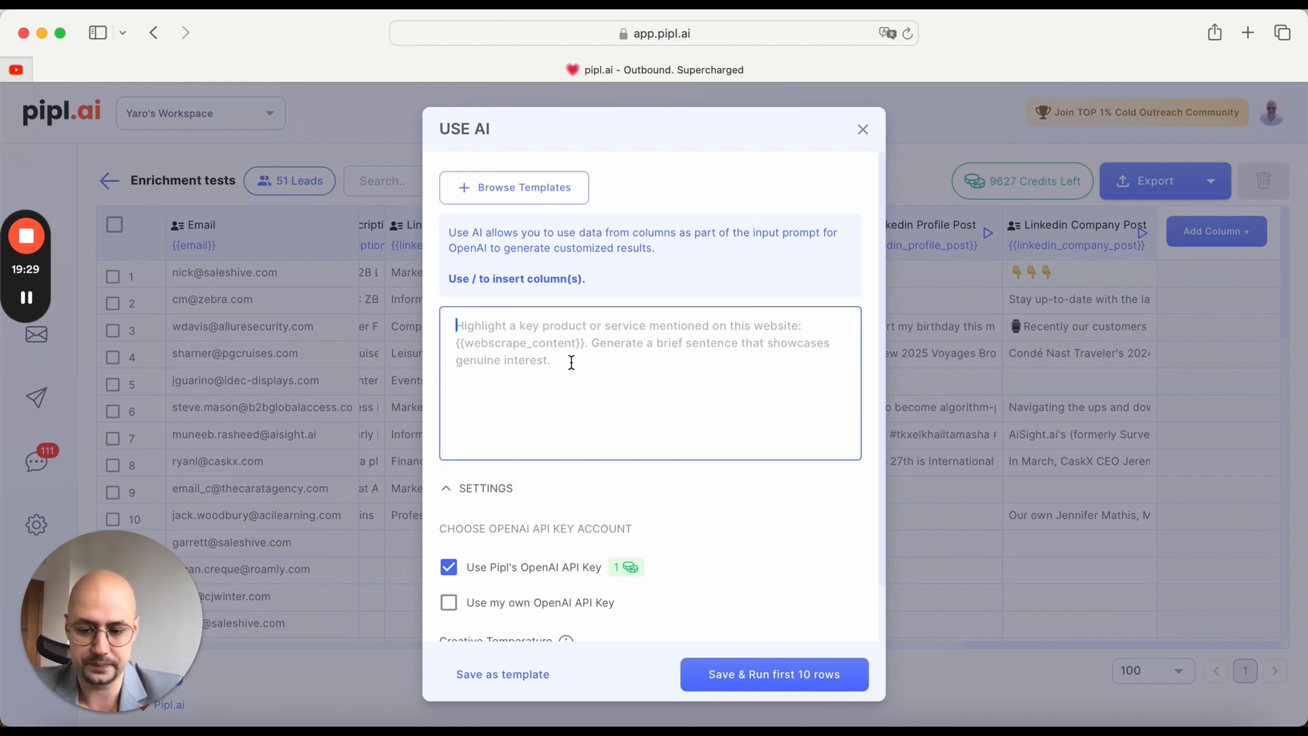
text(draft)
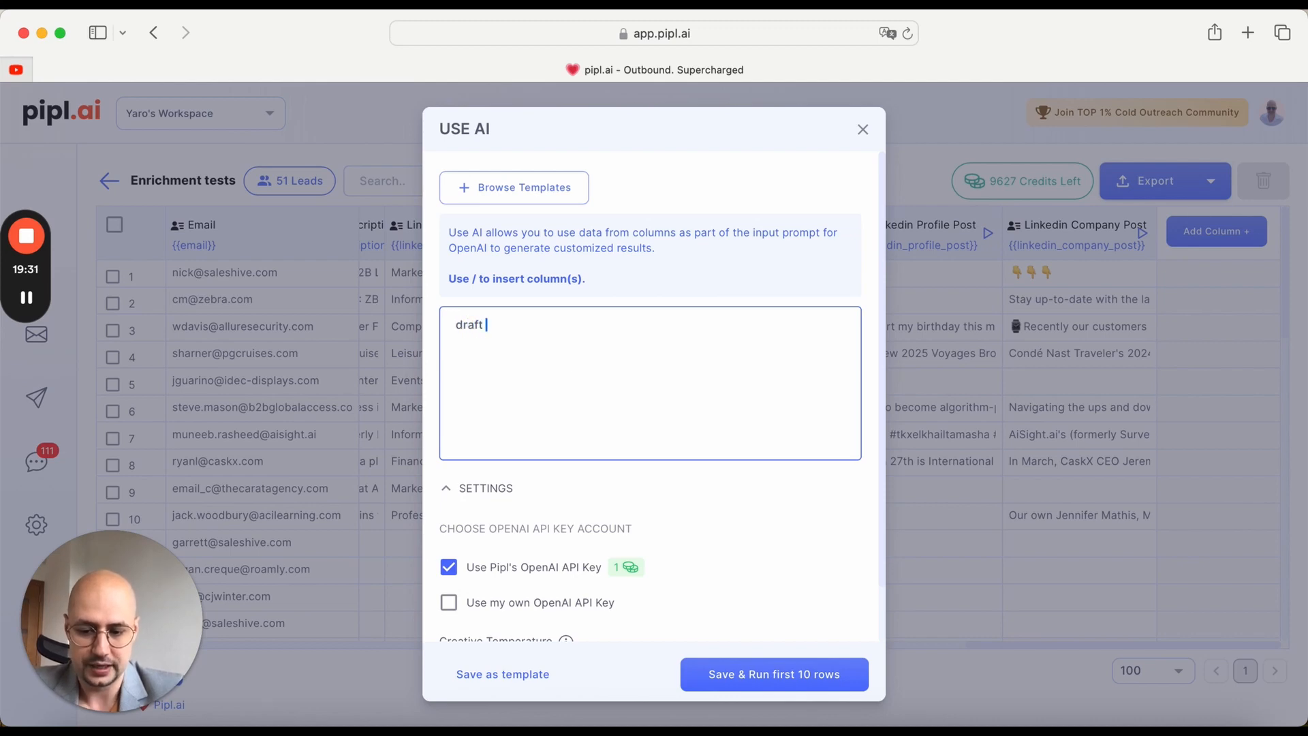
text( a )
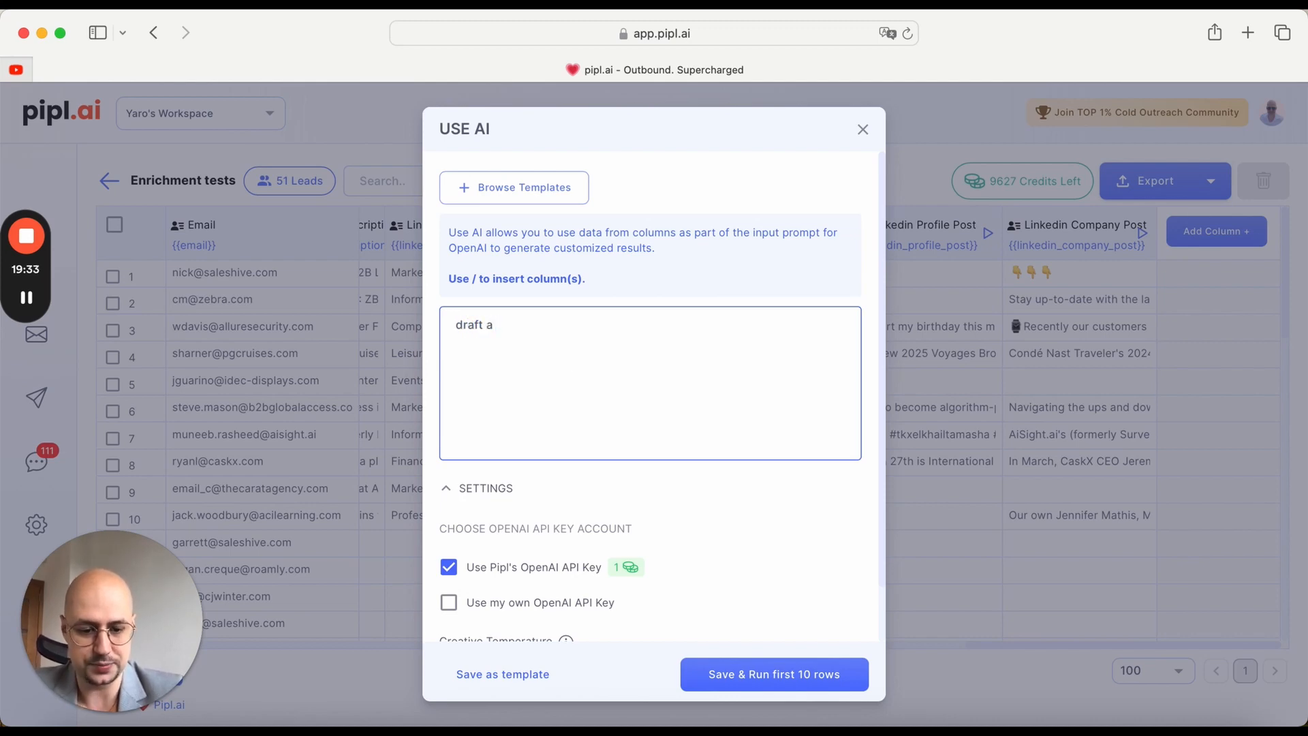
text(n icebreake)
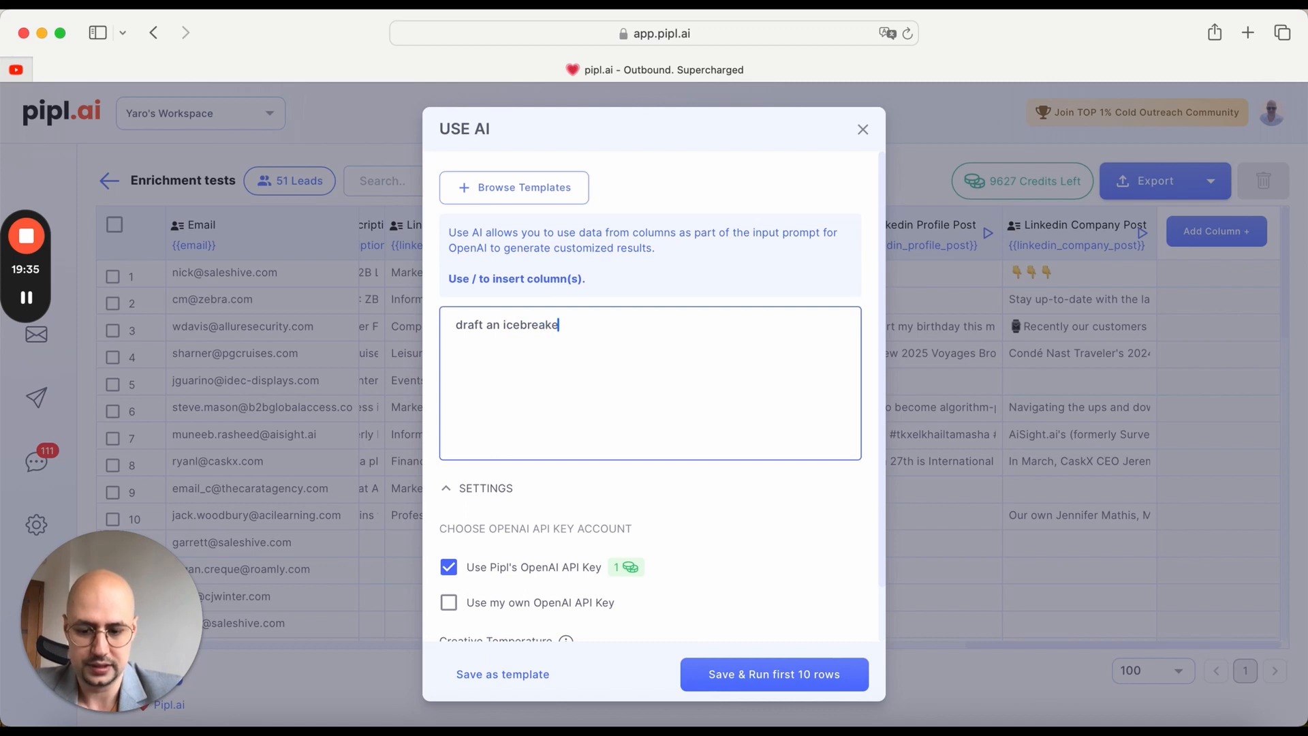
text(r based on )
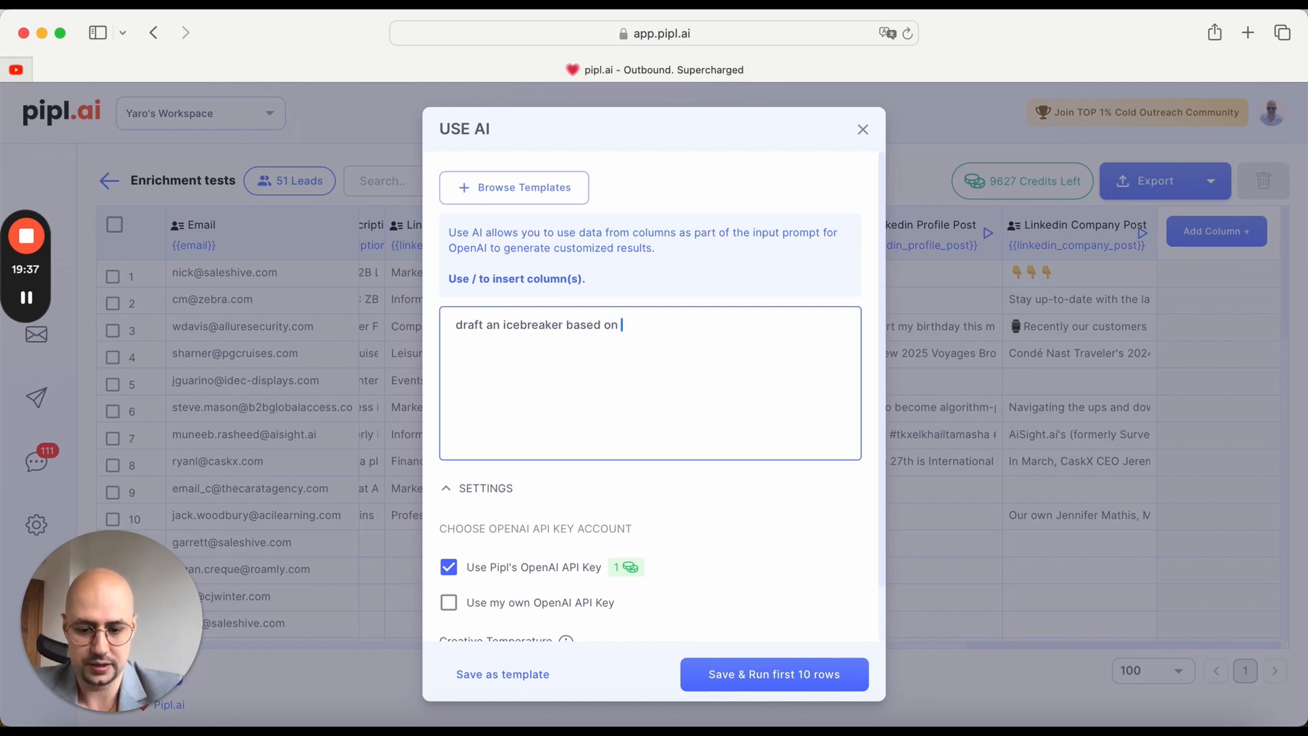
text(recent post )
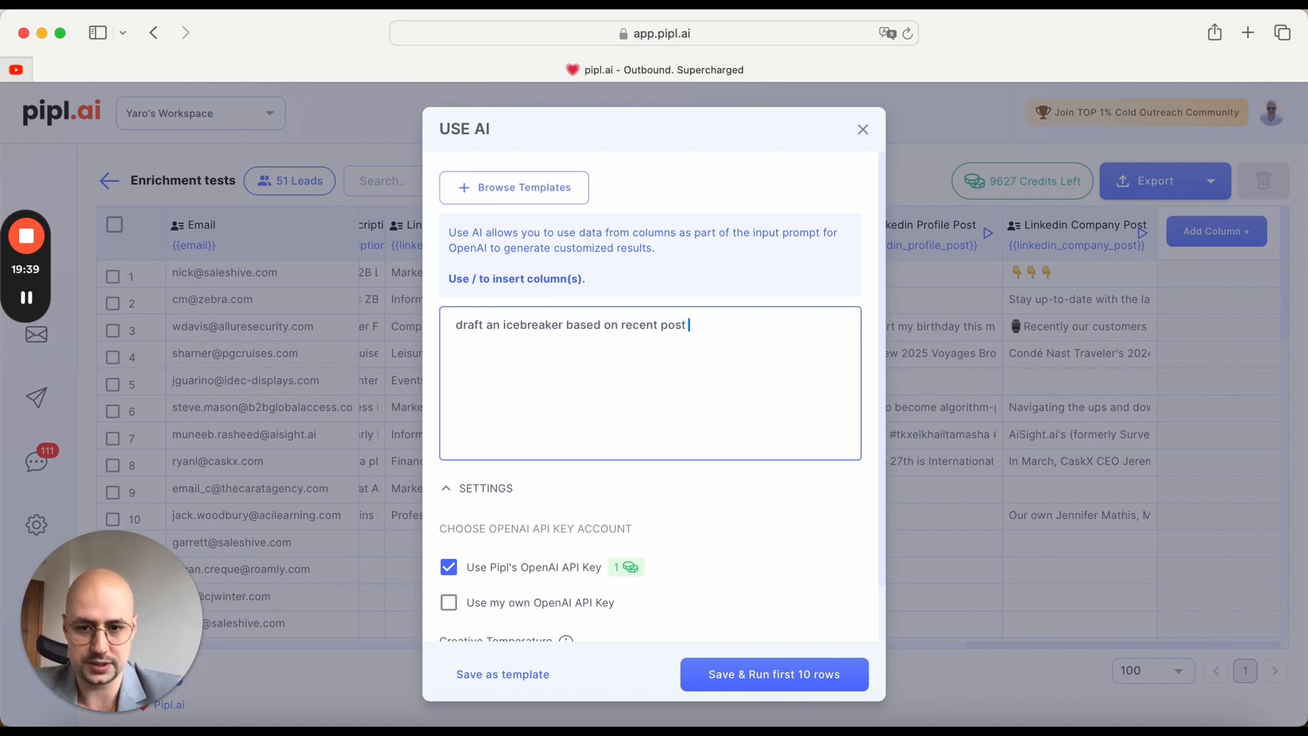
text(of the prosp)
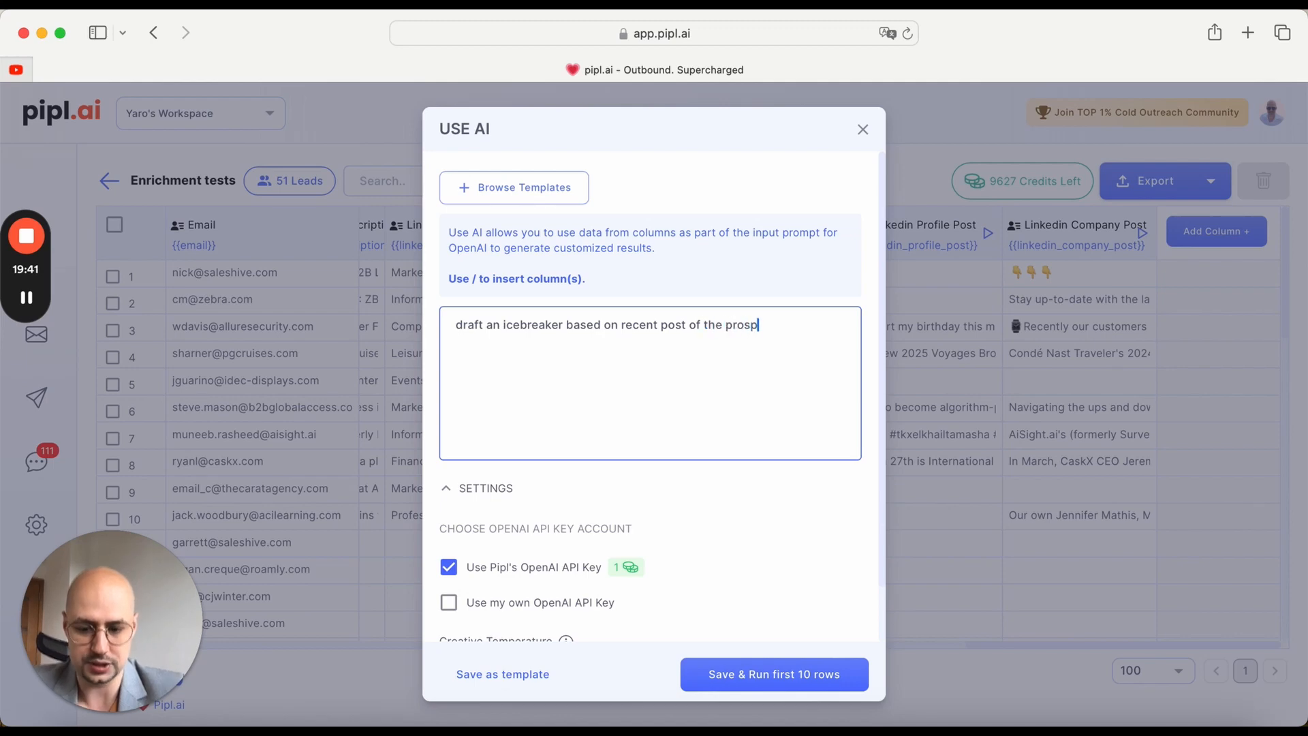
text(ect on LinkedIn)
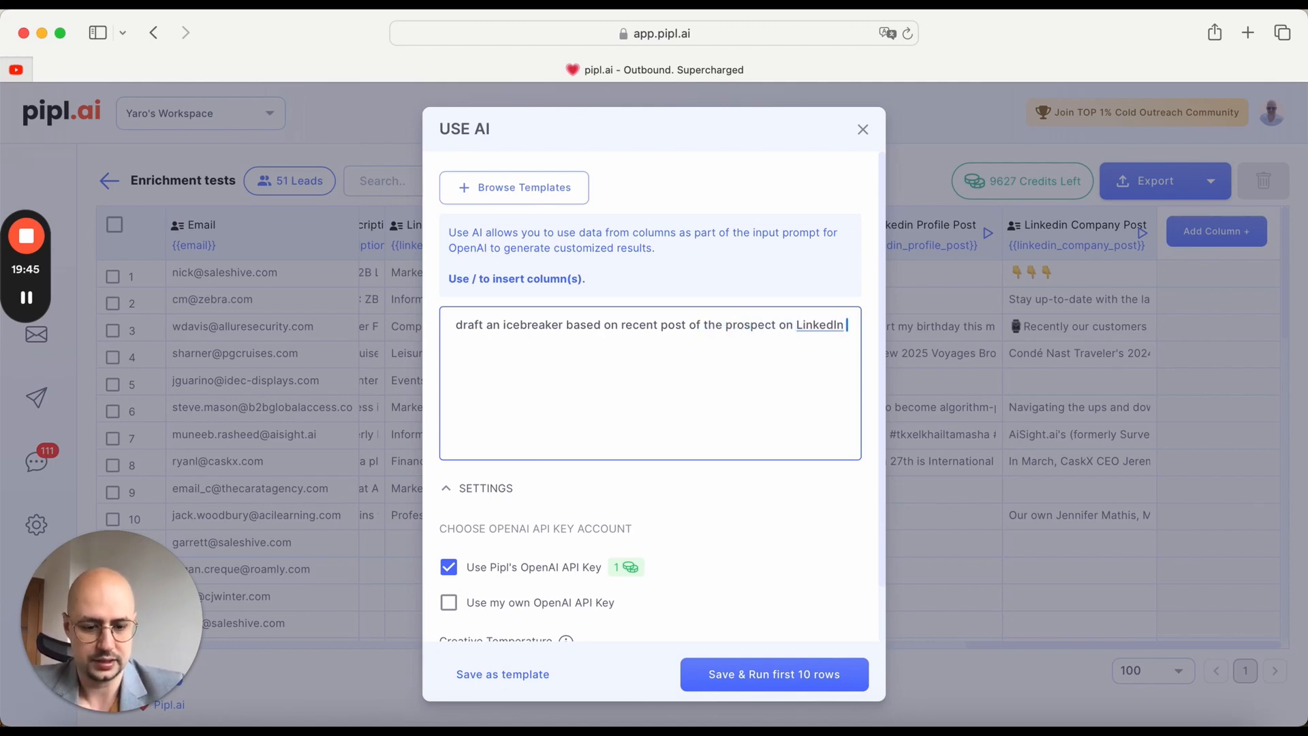
key(BackSpace)
text(.)
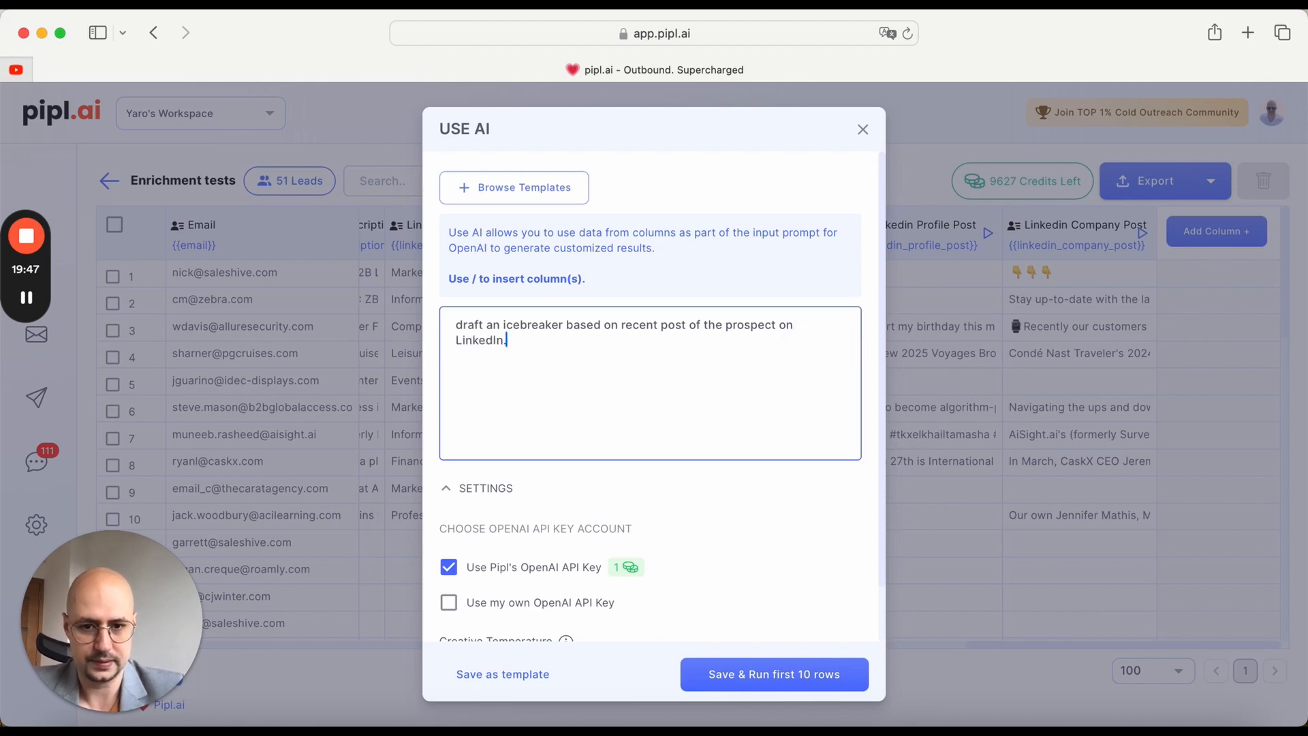
Step: Add a "post content:" line to the AI prompt and insert the linkedin_profile_post column after it
key(Return)
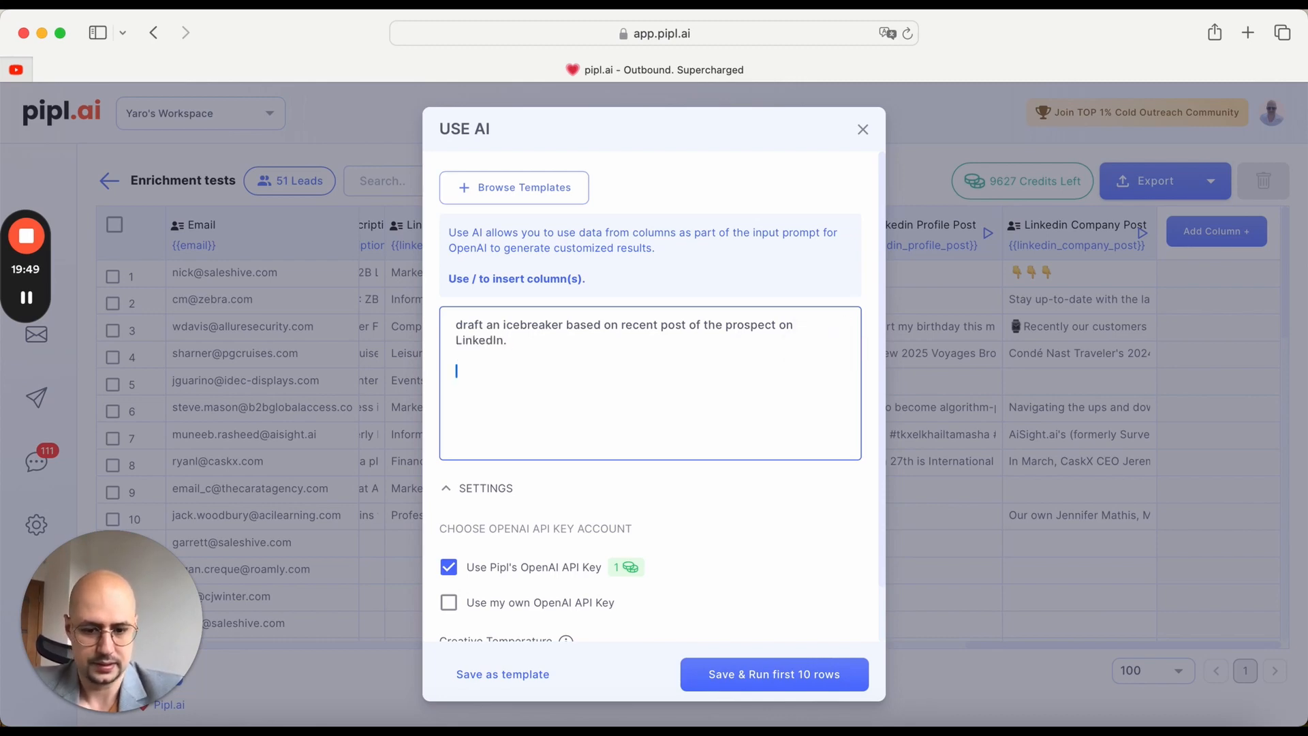
text(post content)
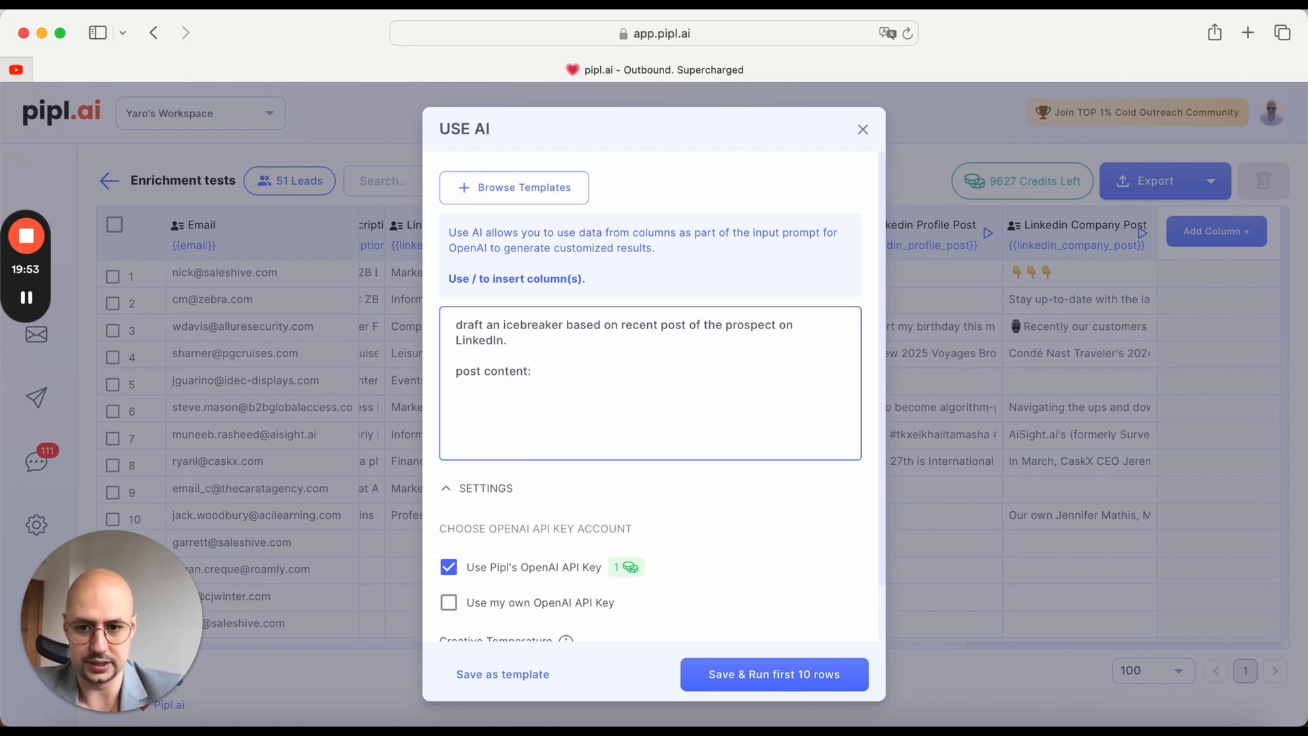
text(: /)
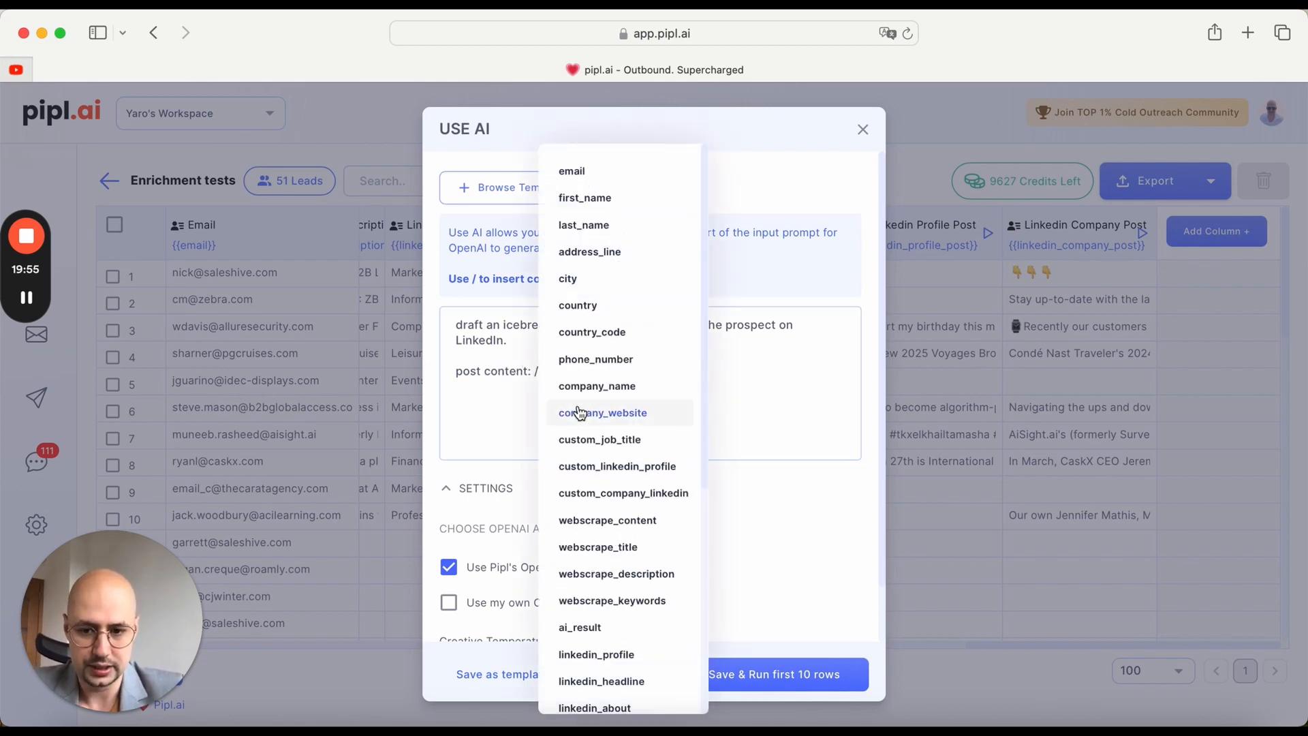
scroll(583, 413, down, 5)
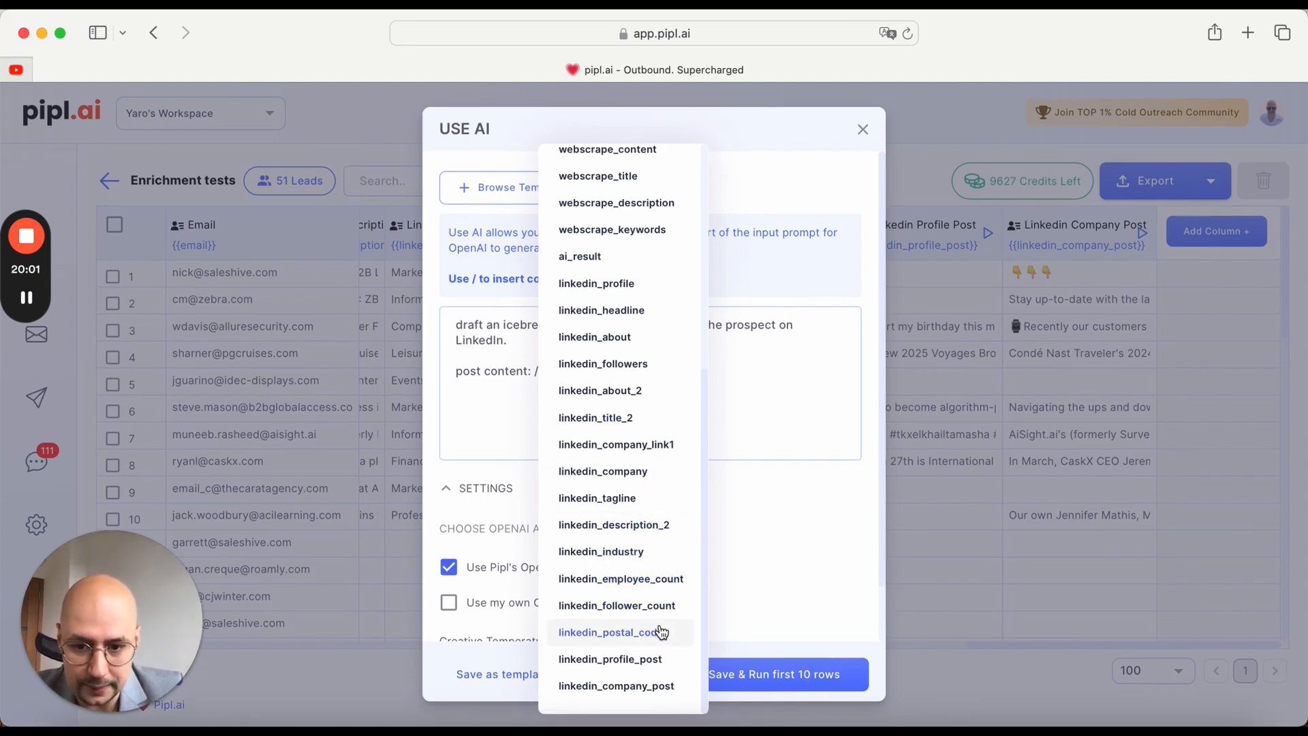
click(659, 661)
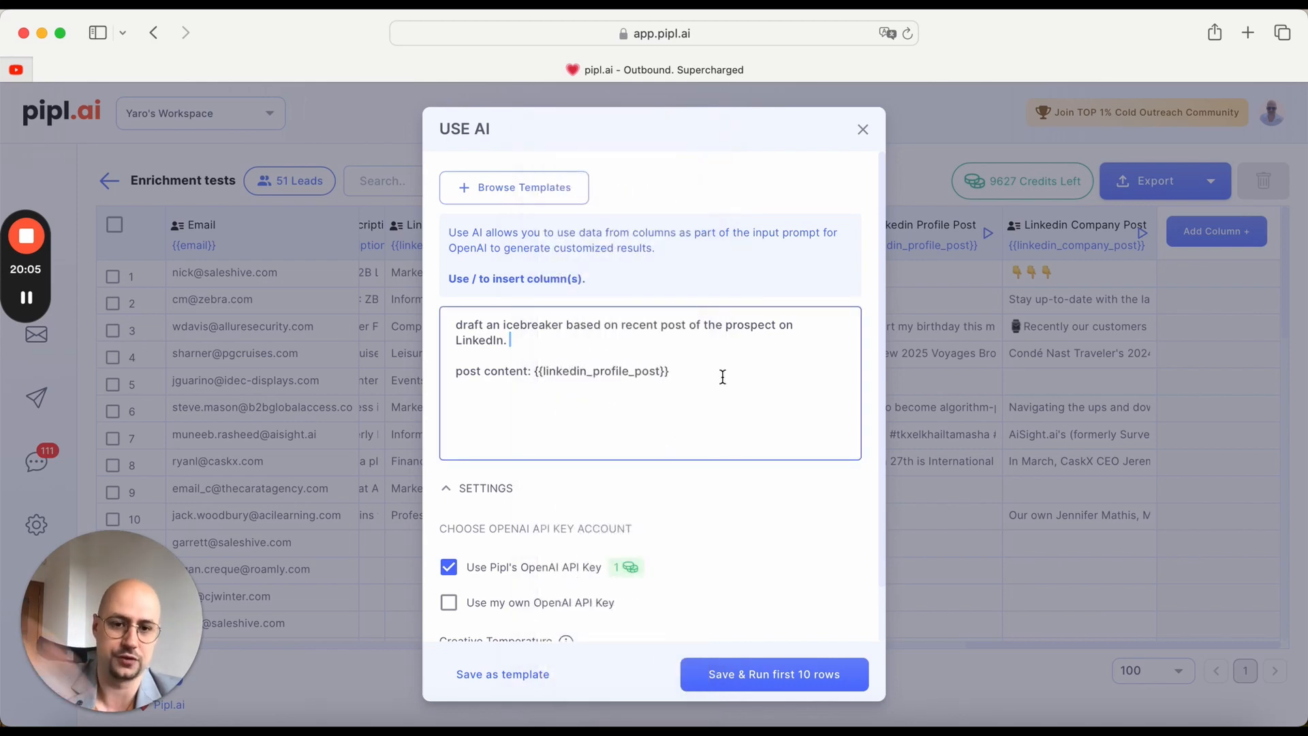
Step: Add the prompt instruction: Start message with "I liked your recent post on LinkedIn about", separated by a blank line
click(678, 369)
key(Return)
key(Return)
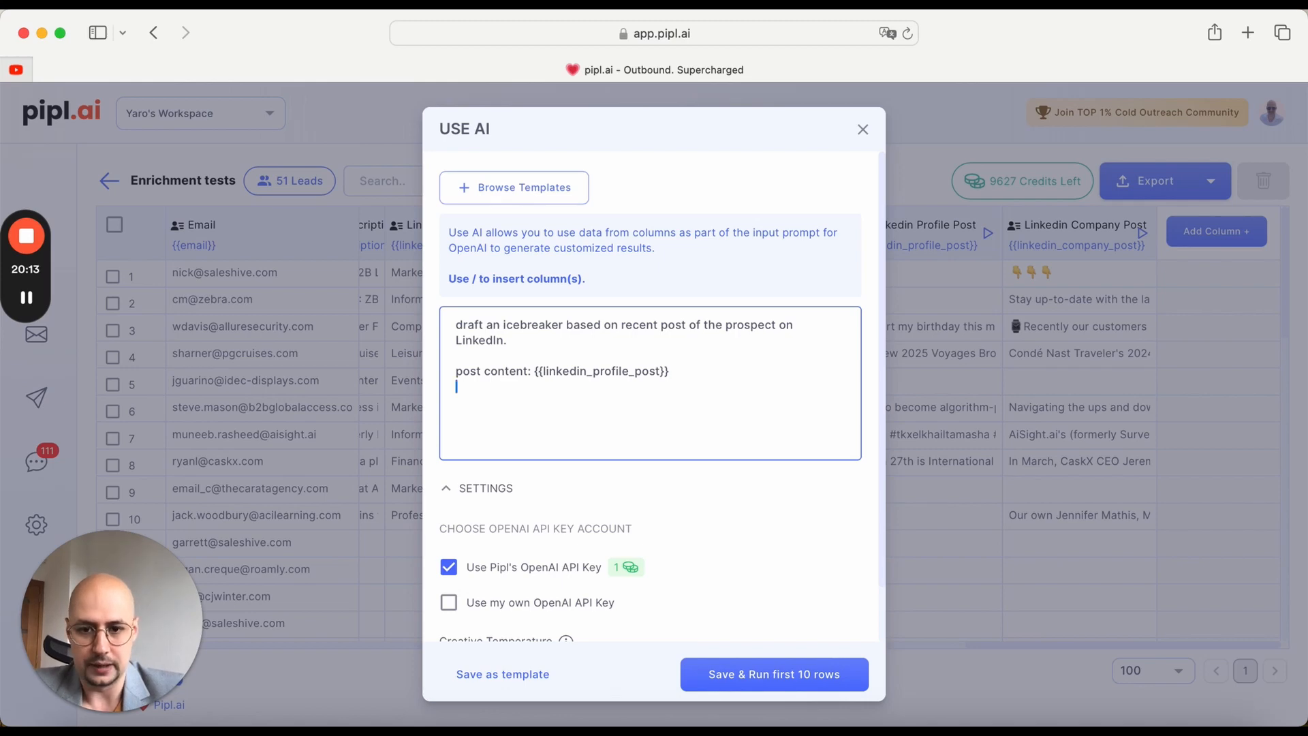
text(Start me)
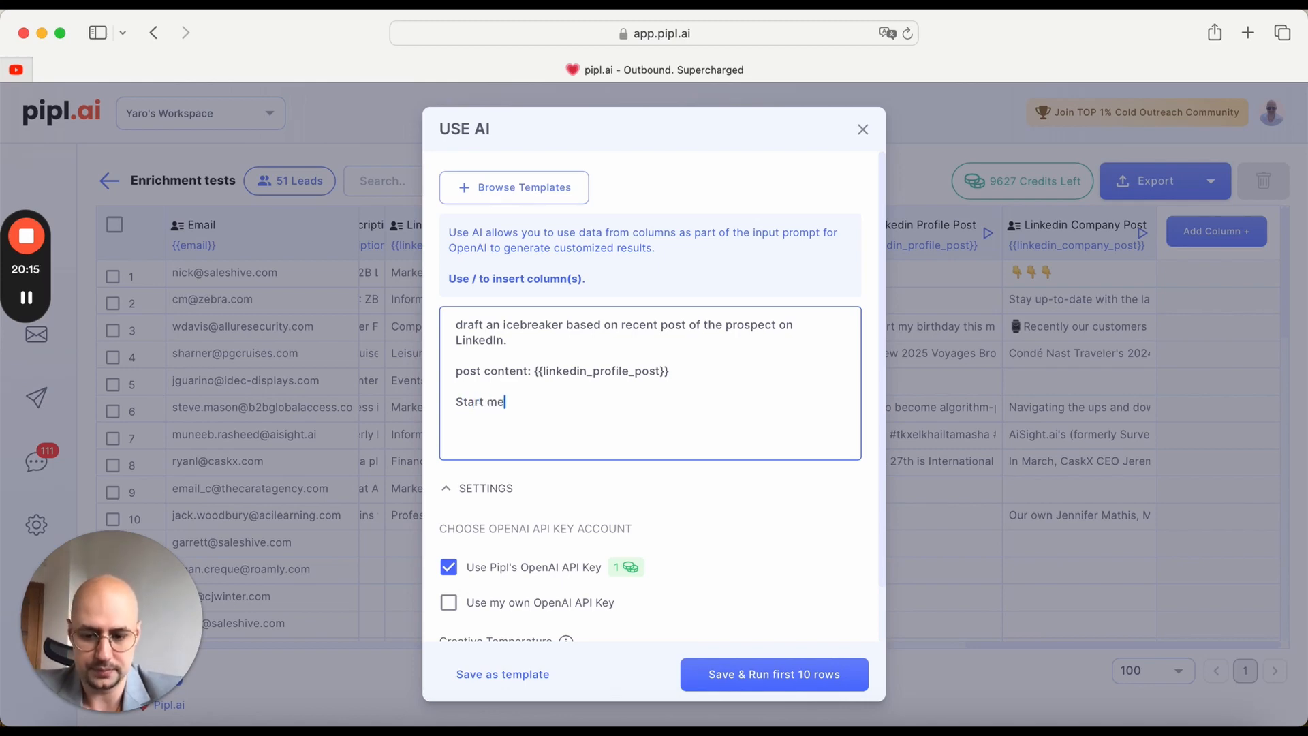
text(ssage with )
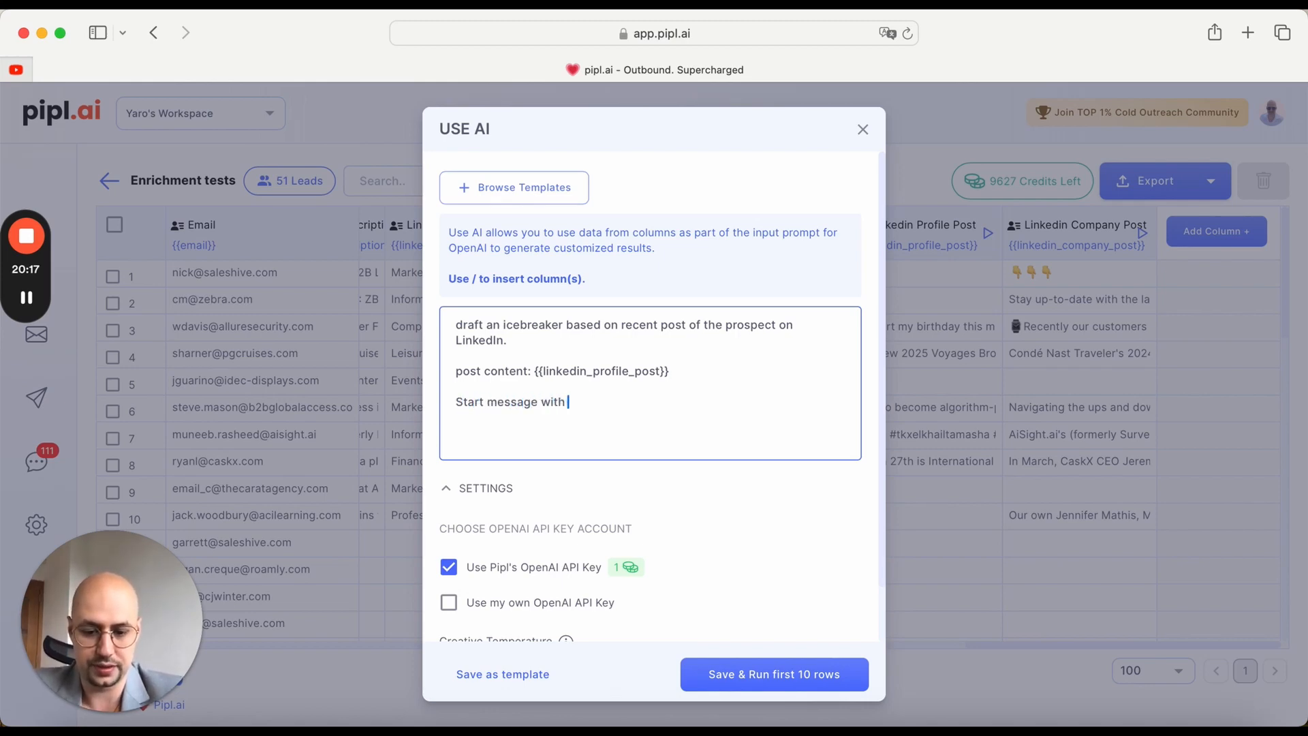
text(I liked)
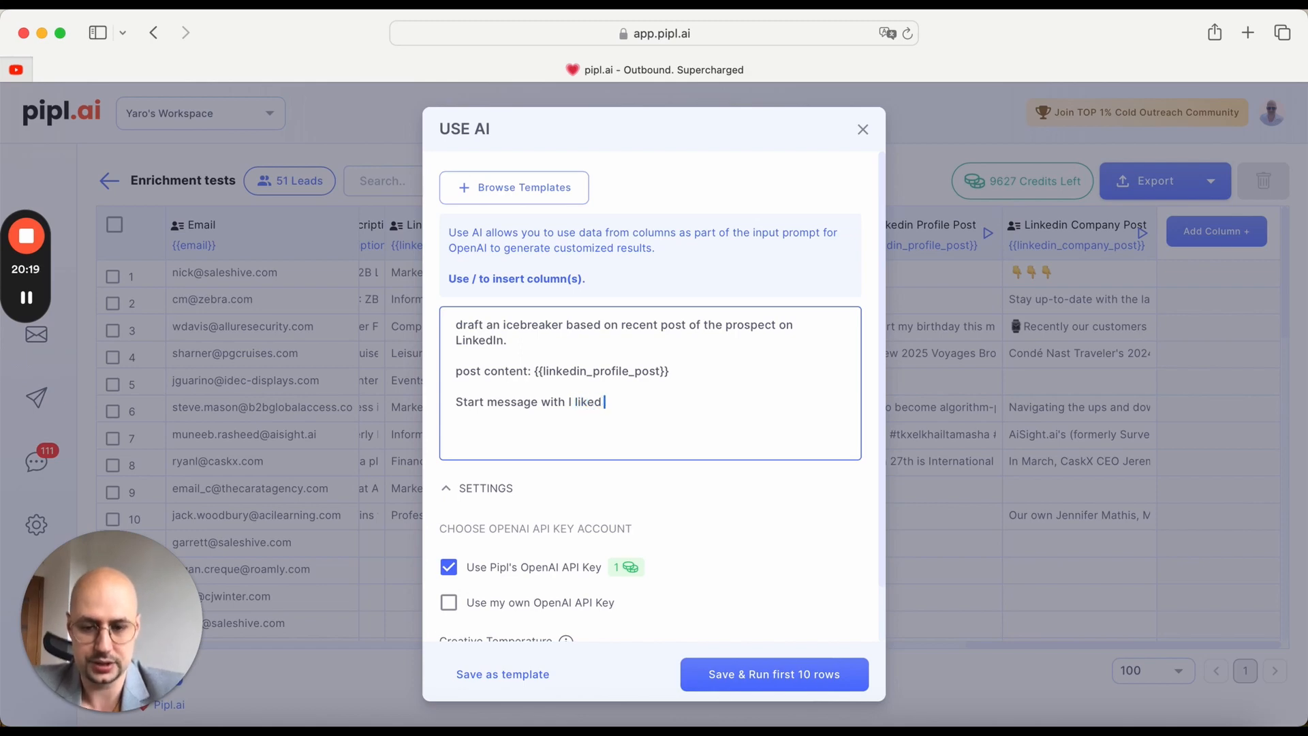
key(BackSpace)
key(BackSpace)
key(BackSpace)
key(BackSpace)
key(BackSpace)
key(BackSpace)
key(BackSpace)
text("")
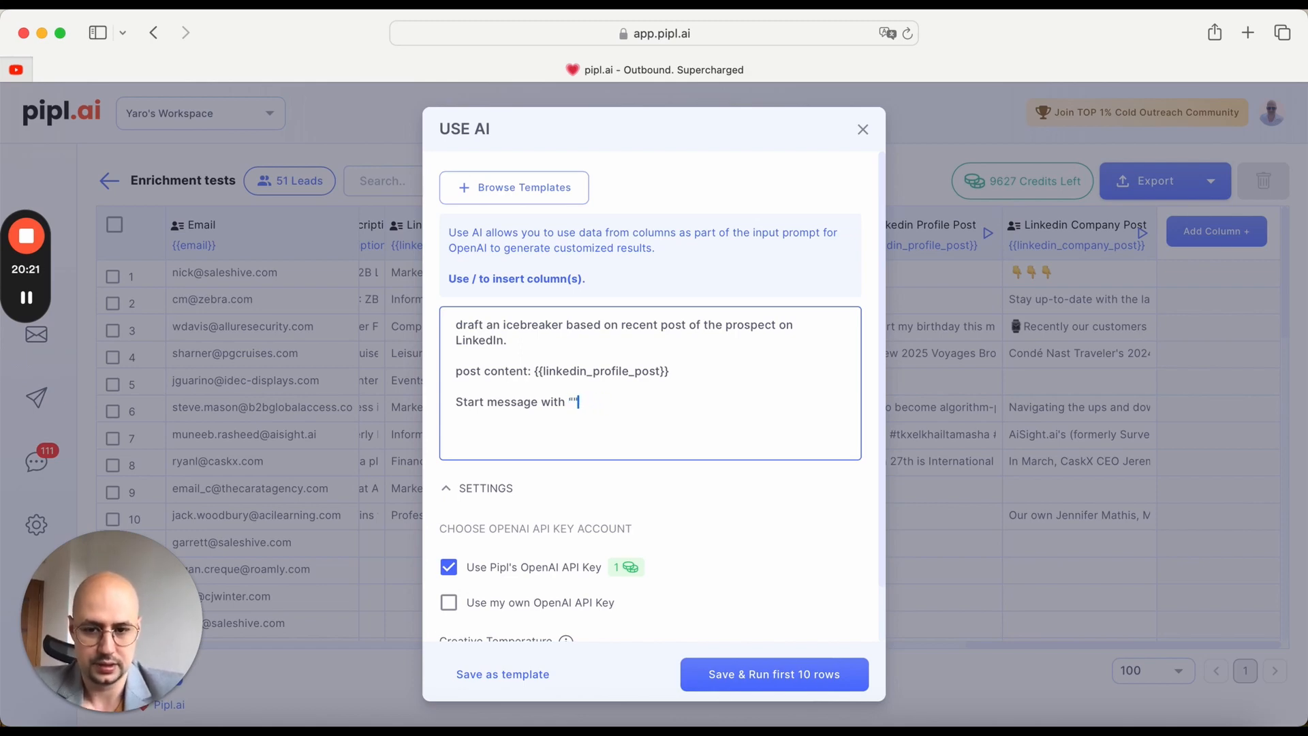
key(Left)
text(I liked your re)
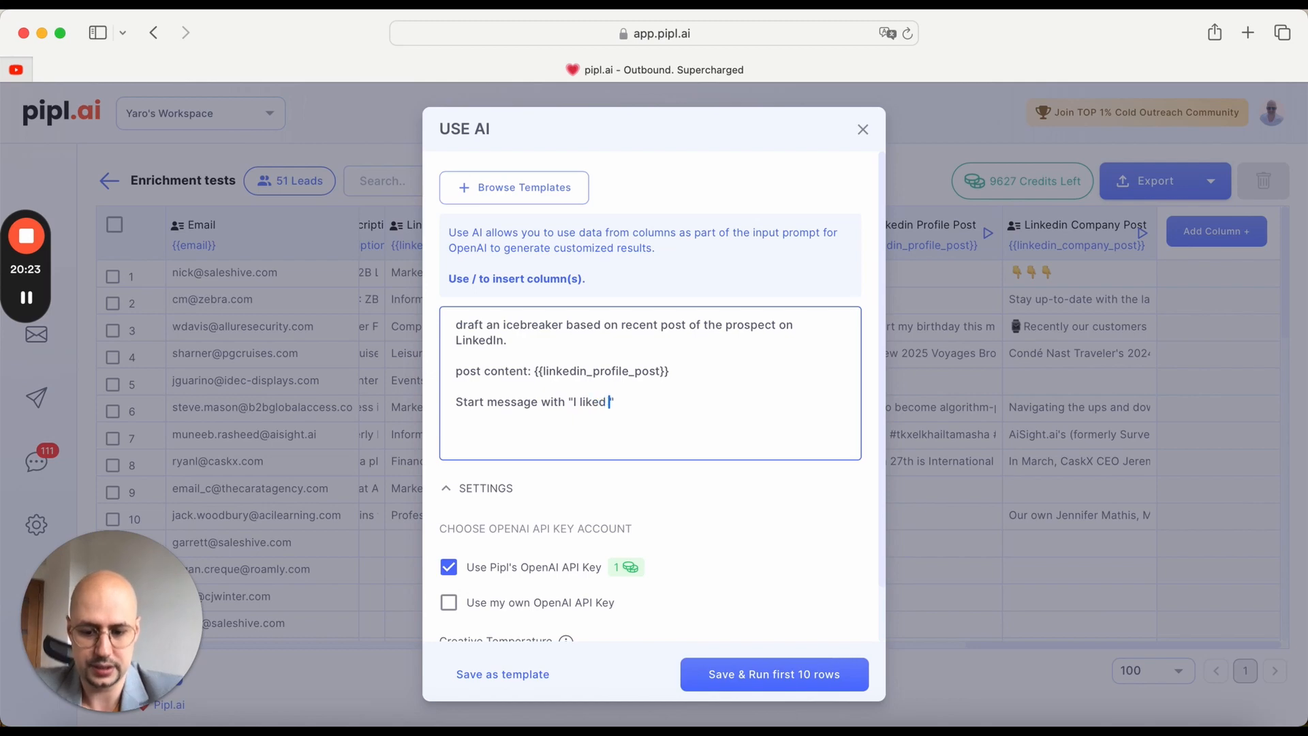
text(cent )
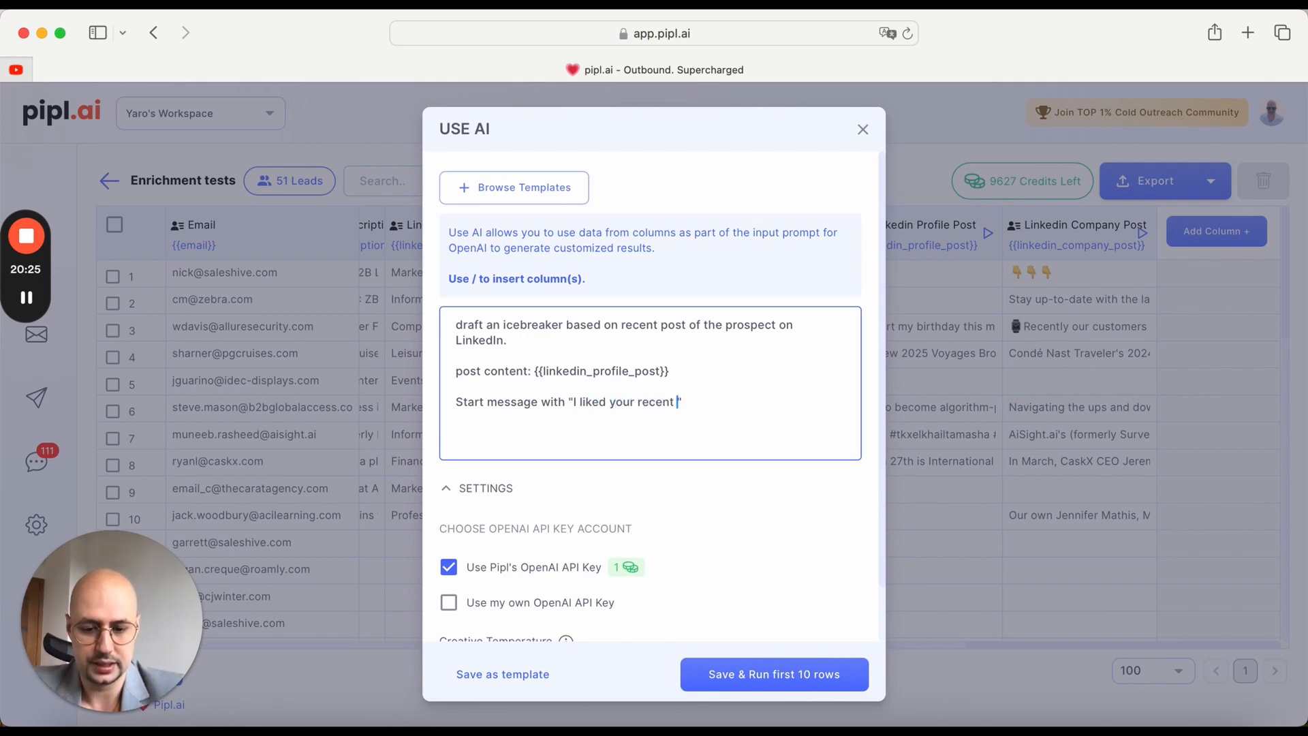
text(post on Linked)
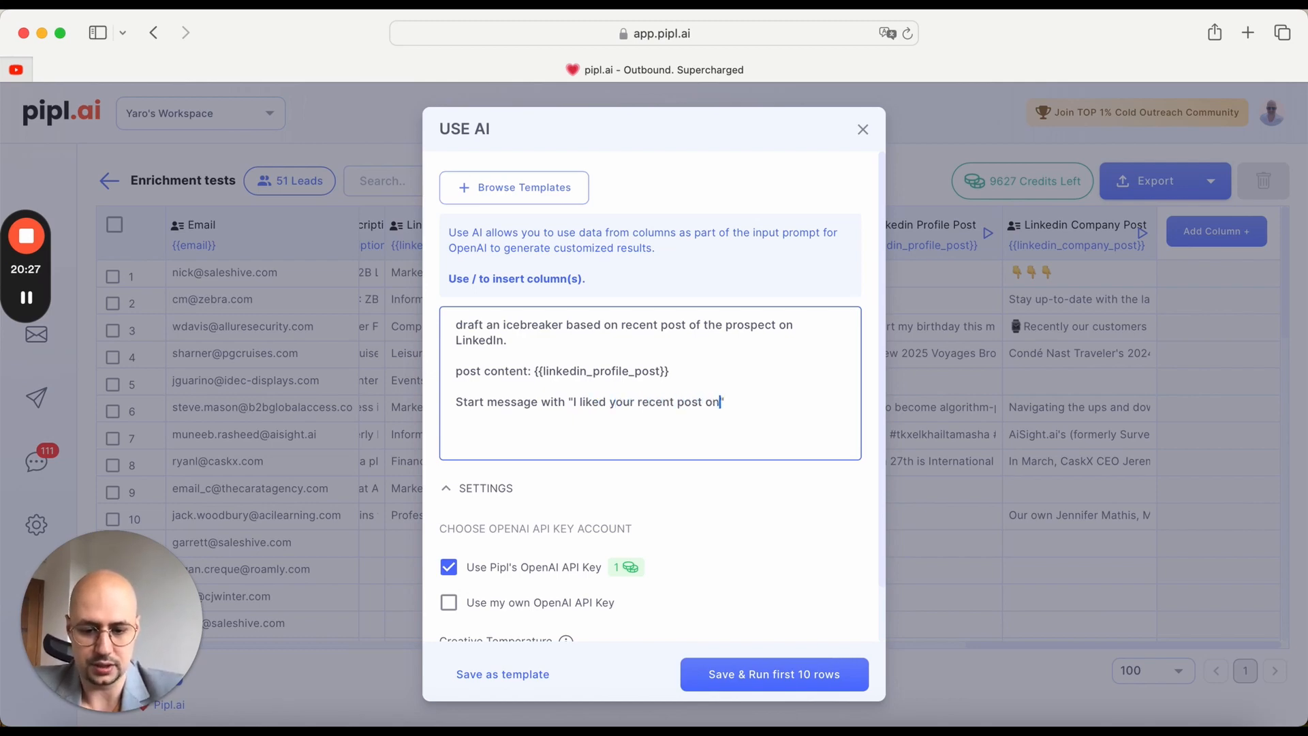
text(In abo)
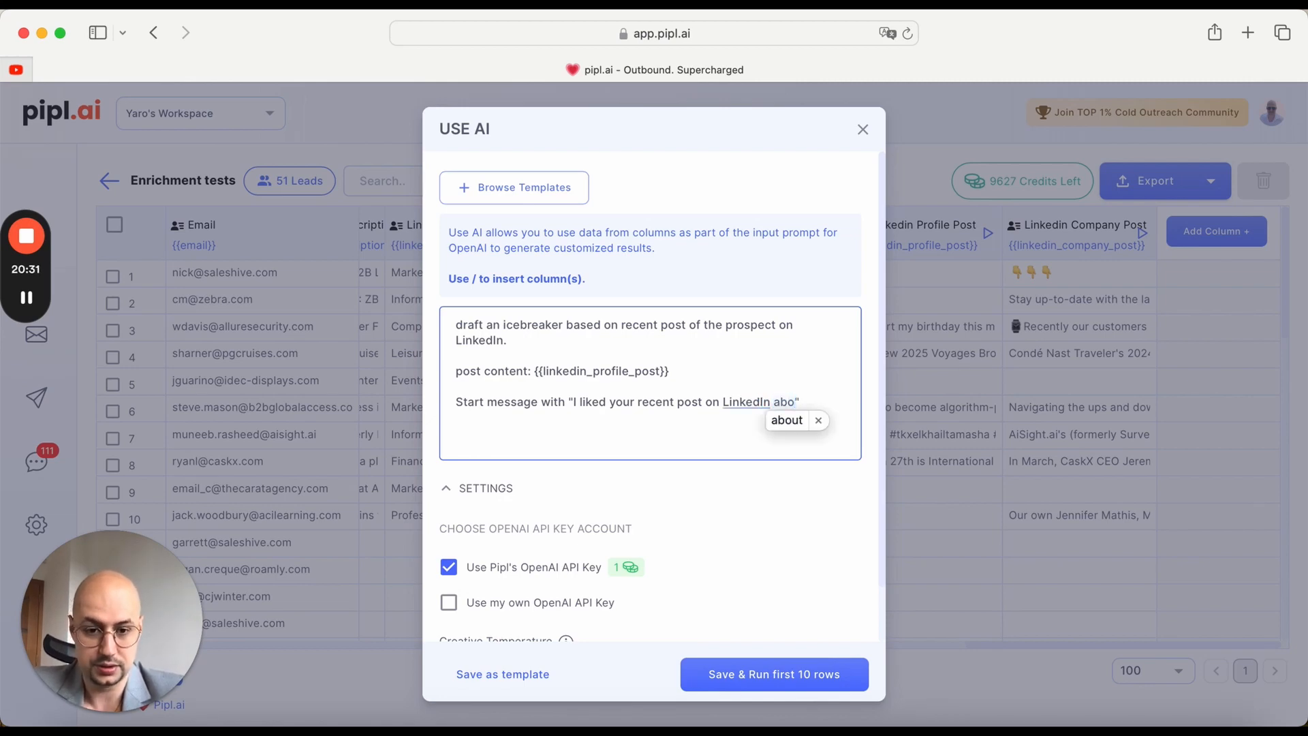
text(ut)
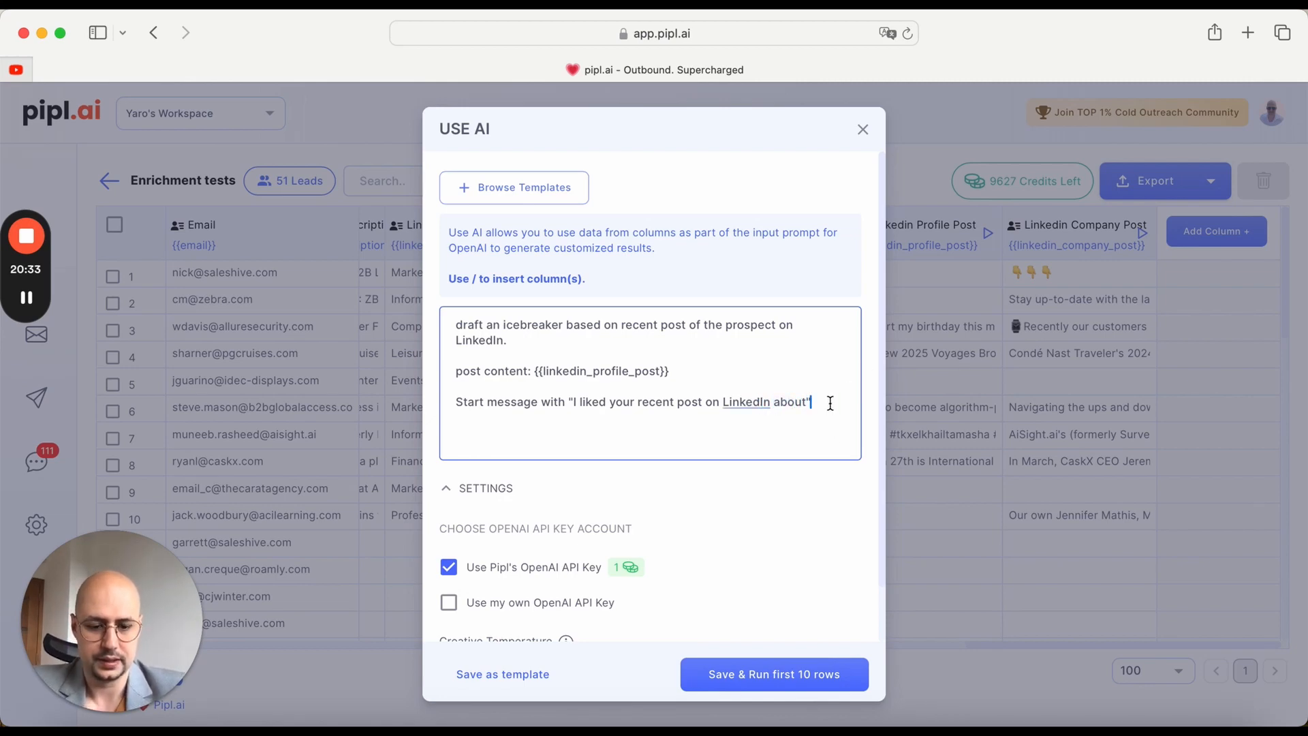
Step: End the prompt with "Keep it short and sweet." on a separate line, then save and run it on the first 10 rows
key(Return)
key(Return)
text(Keep )
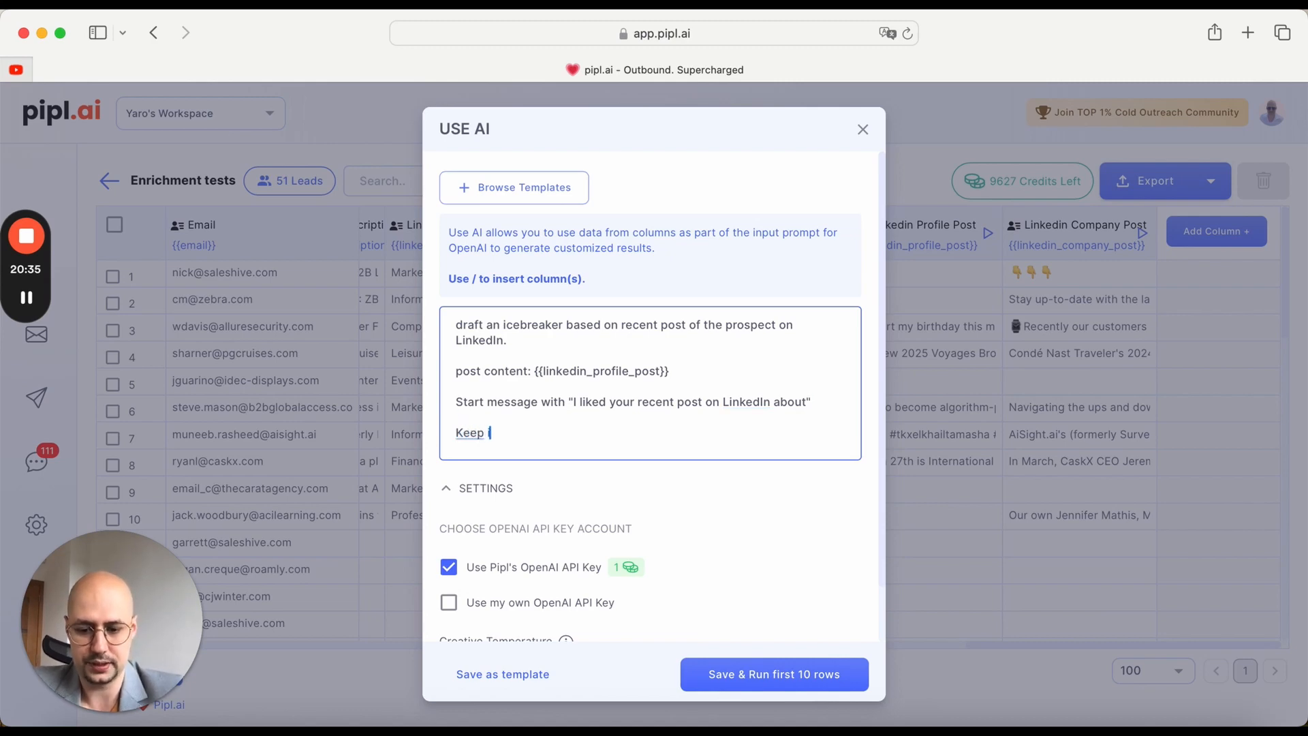
text(it short and s)
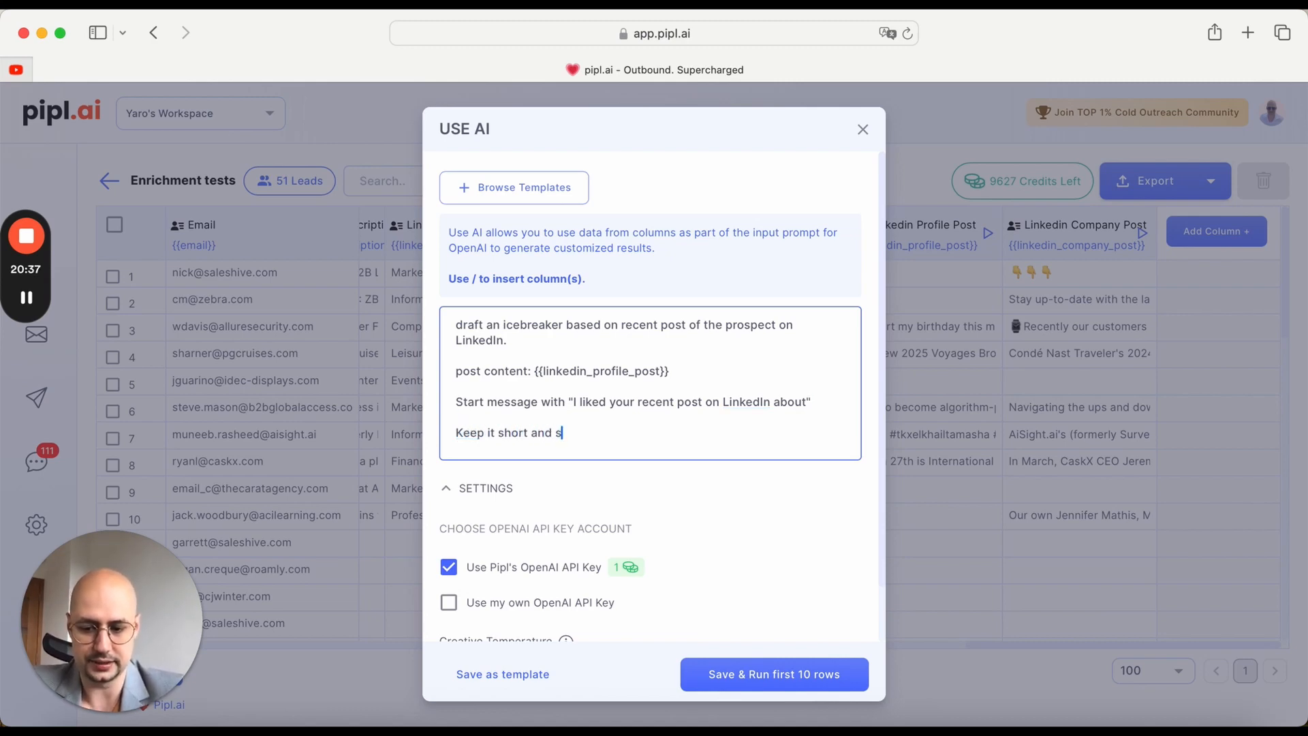
text(weet.)
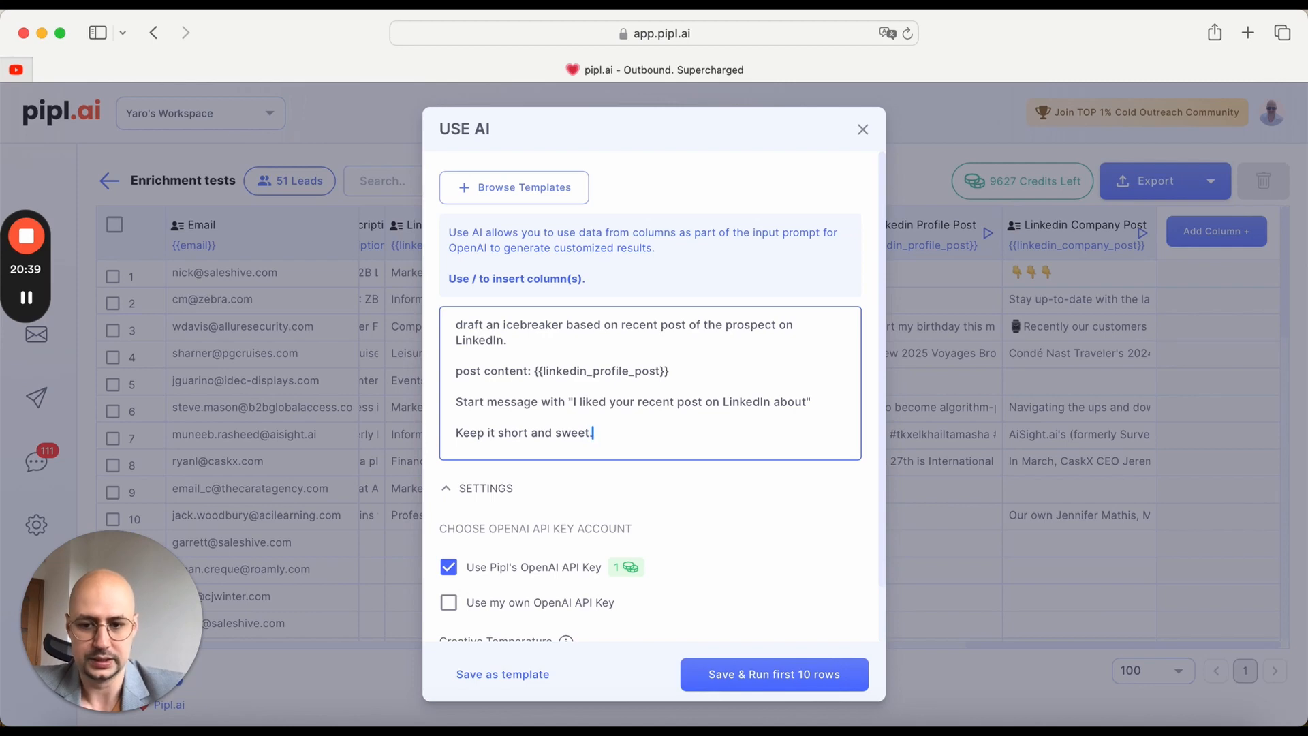
click(758, 677)
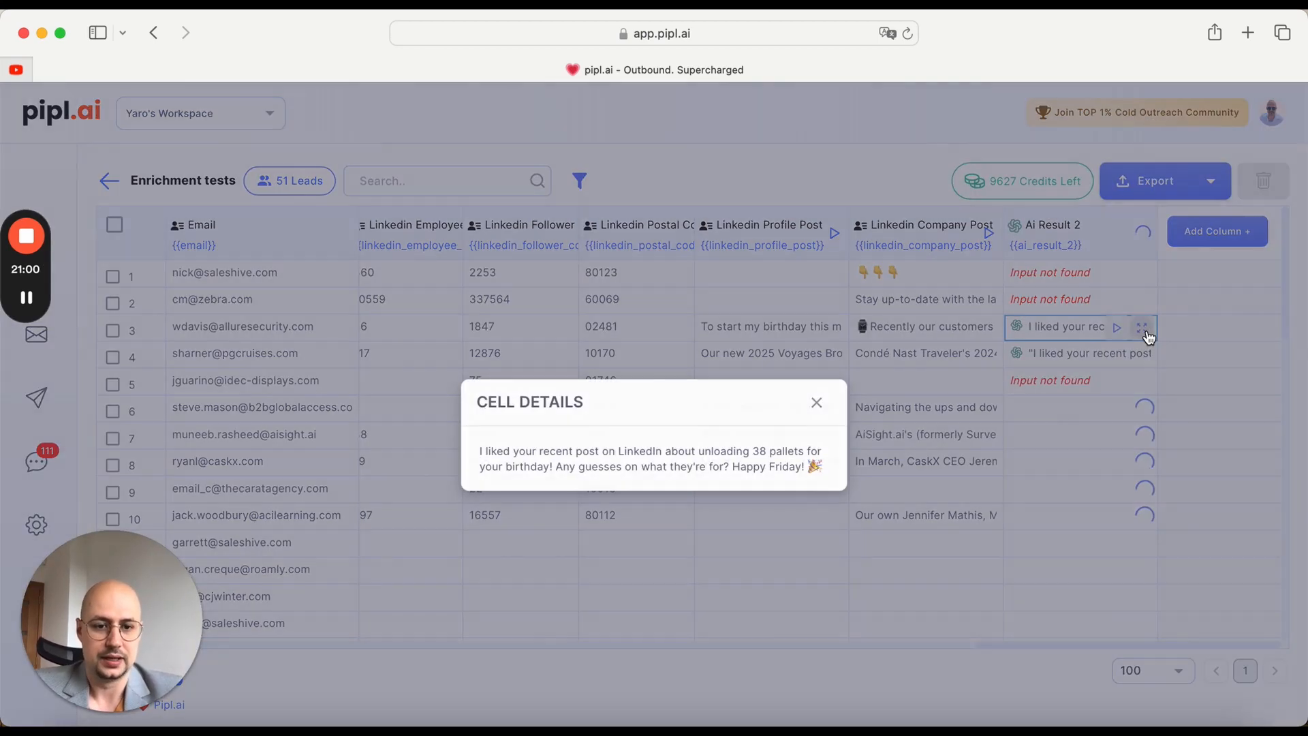
Step: View the full Ai Result 2 text for rows 3 and 6, closing the cell details each time
click(1142, 329)
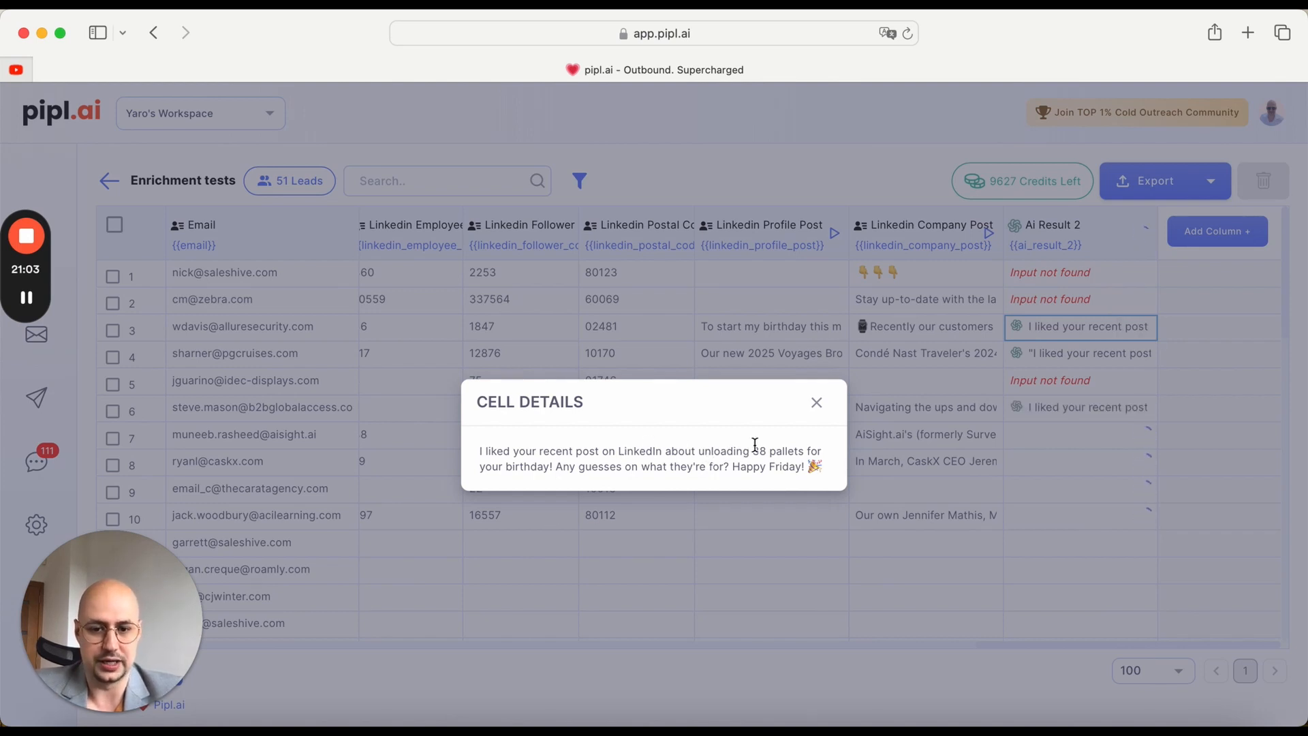
click(816, 403)
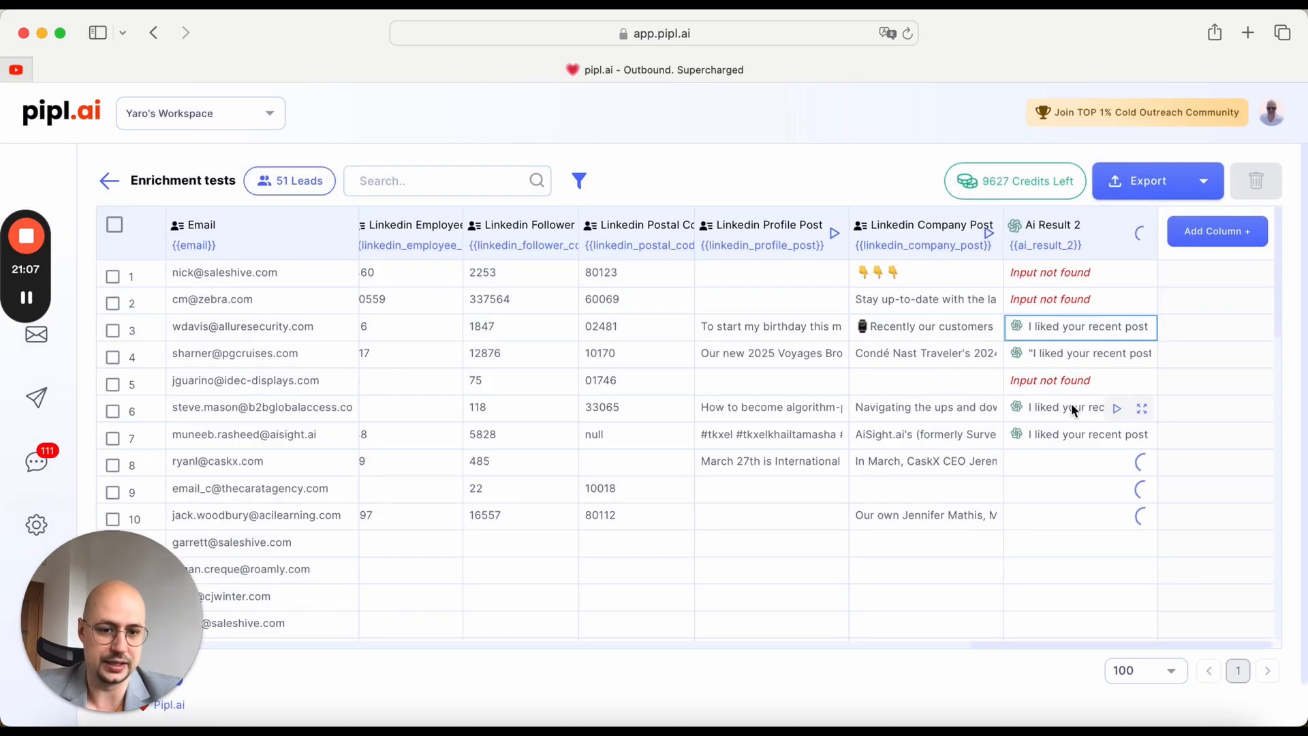
click(1139, 409)
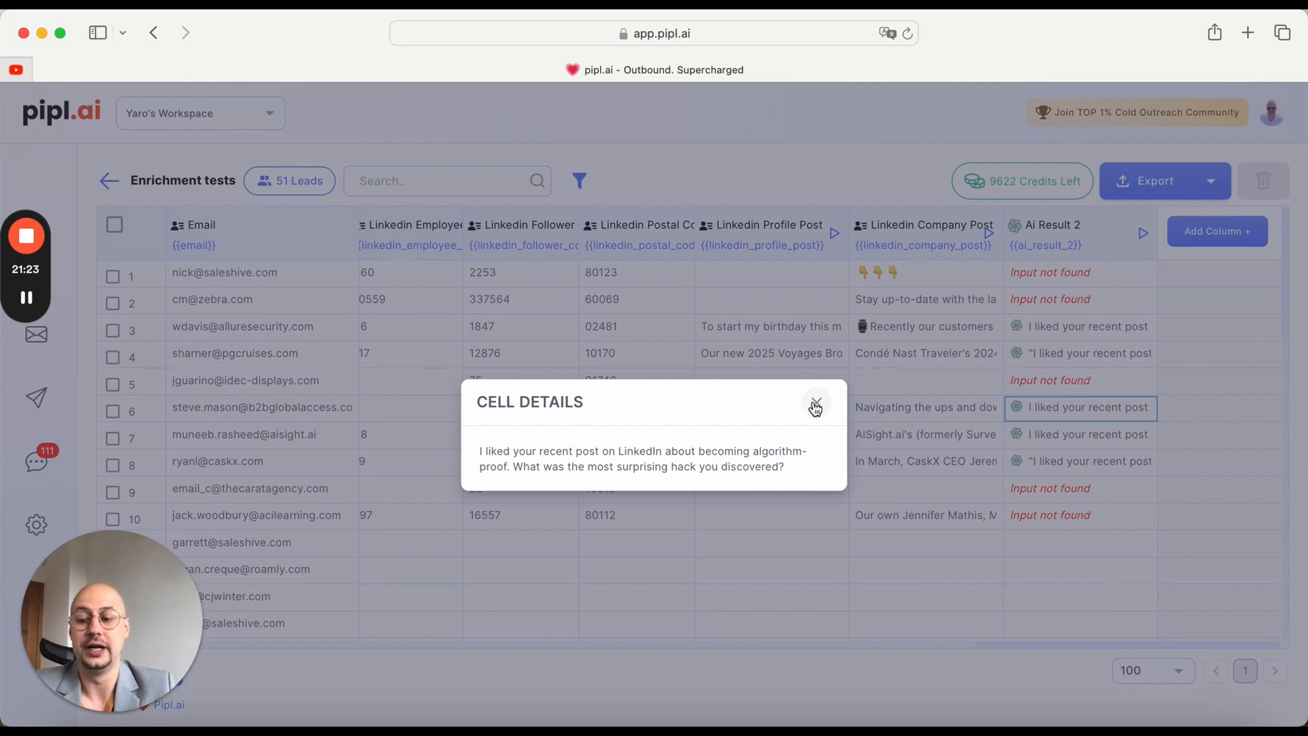
click(818, 405)
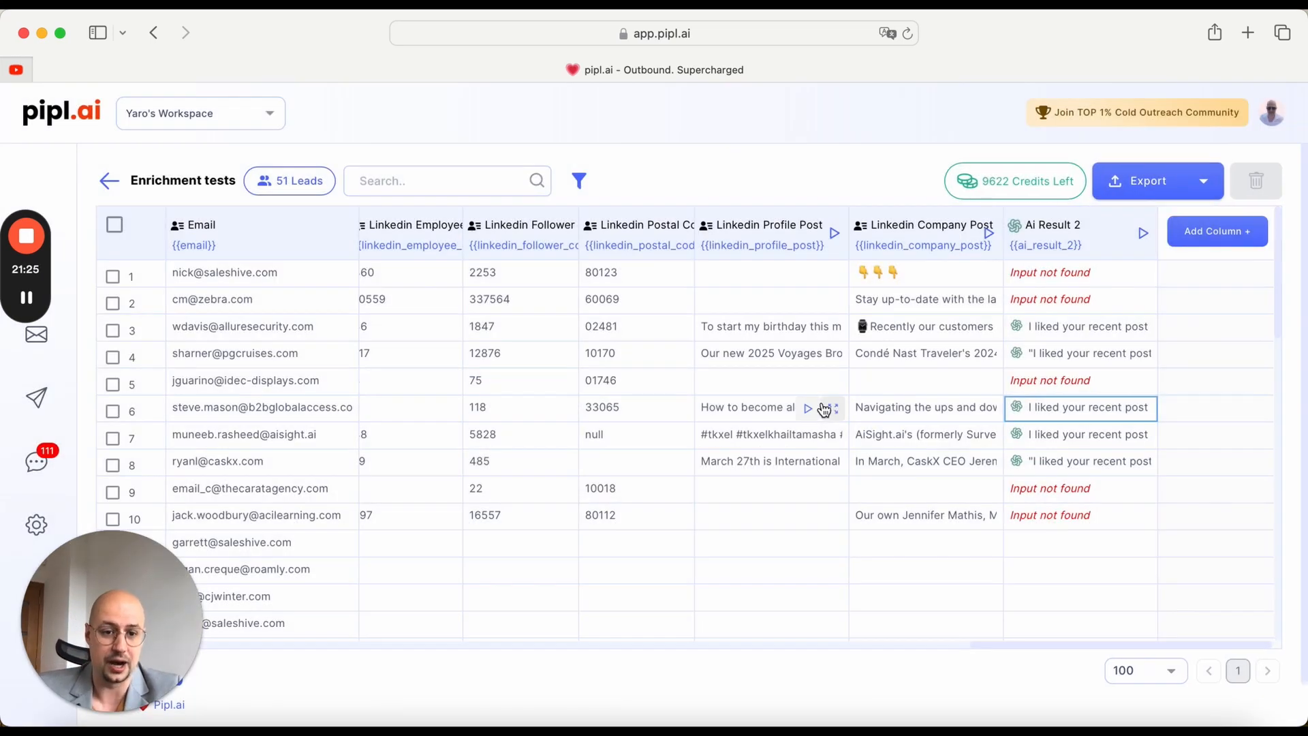
Step: Start adding another column to the Enrichment tests leads
click(1228, 233)
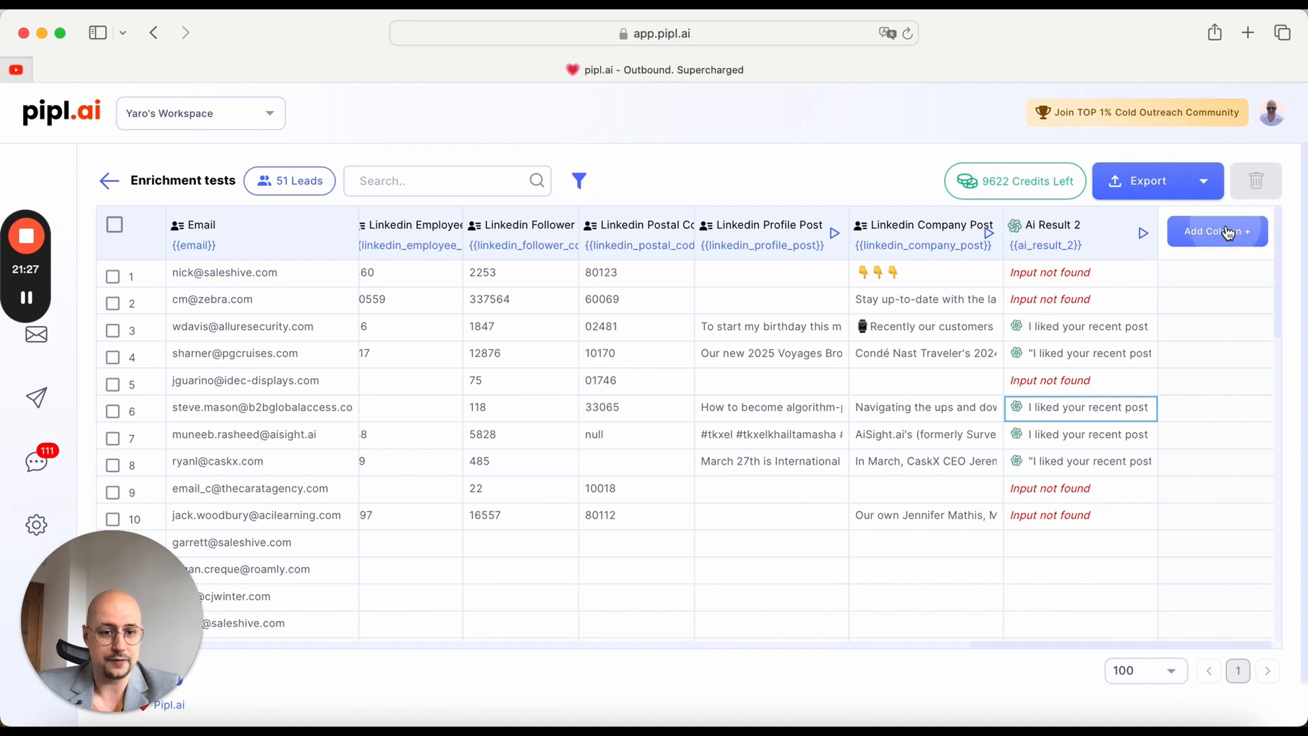